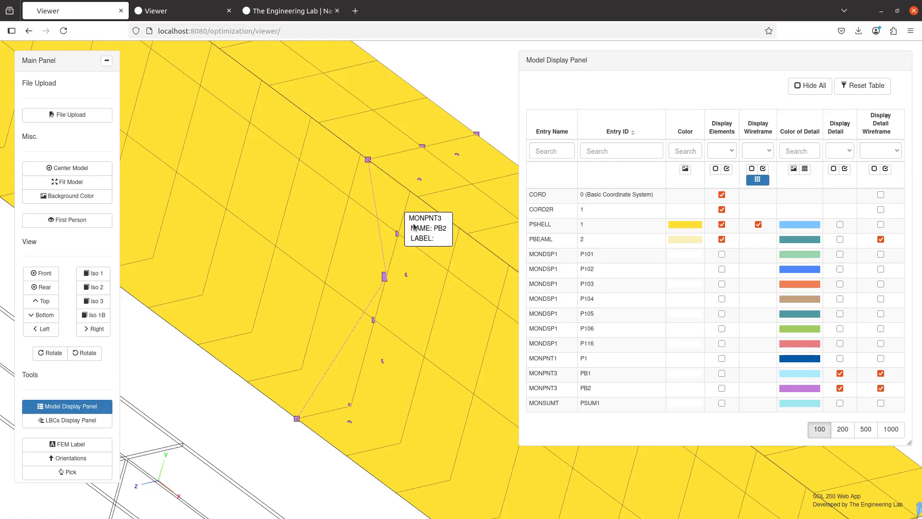
Switch to Notepad++ and examine the MONPNT3 entries for PB1 and PB2
key(alt+Tab)
drag(366, 133, 47, 57)
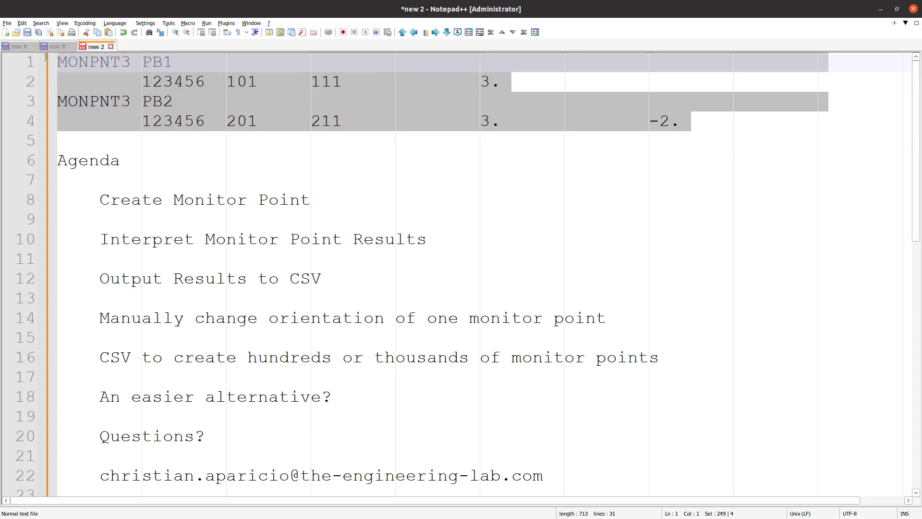
click(114, 120)
drag(252, 133, 62, 69)
click(93, 64)
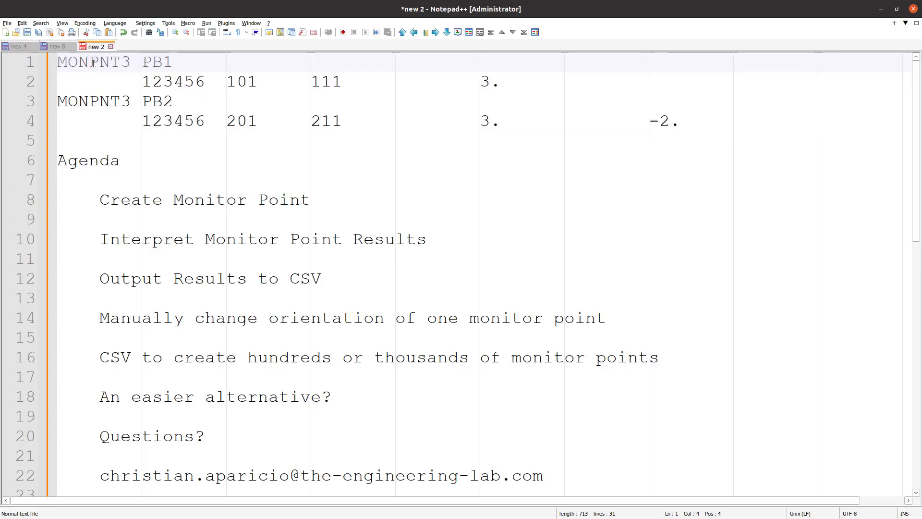
Go through the agenda items from creating a monitor point to using CSV for hundreds or thousands of monitor points
click(162, 140)
click(96, 201)
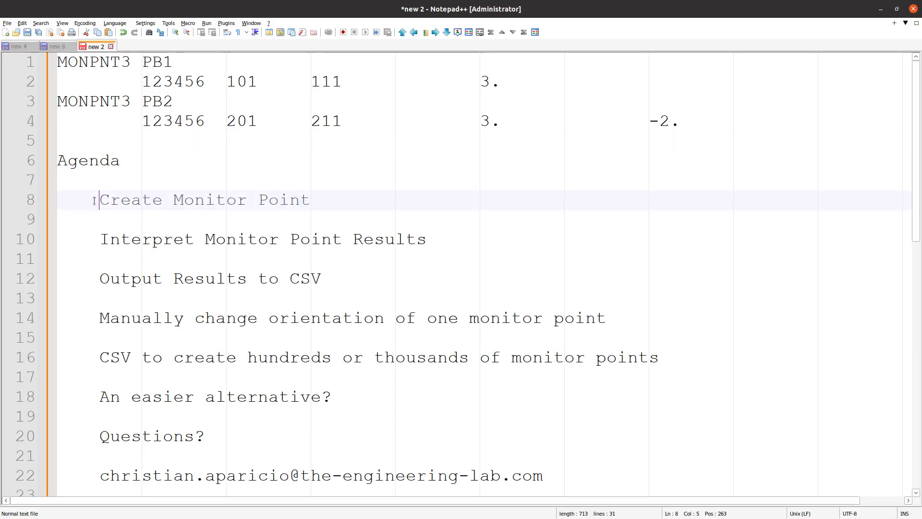
scroll(101, 214, down, 1)
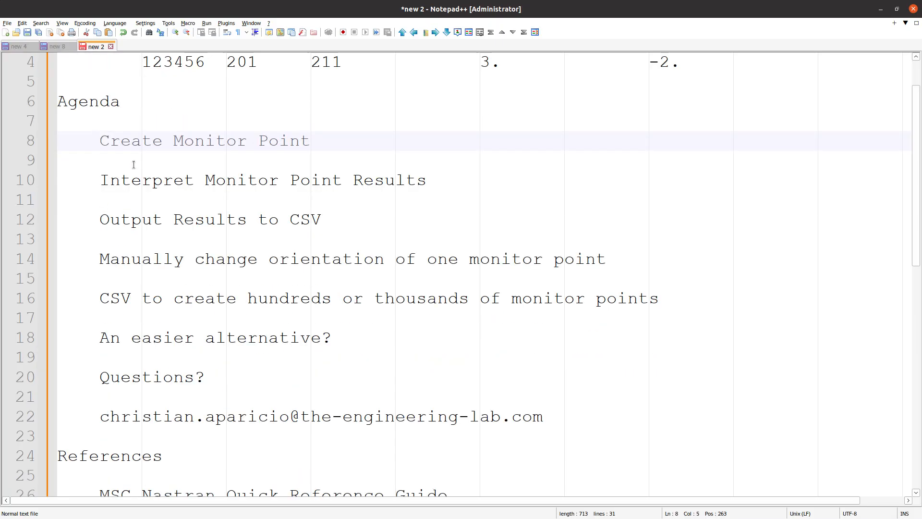
click(44, 185)
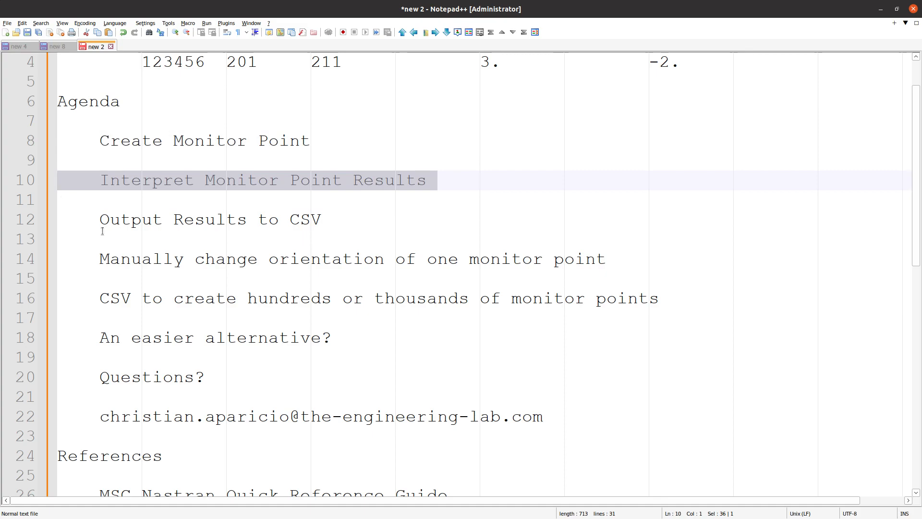
click(43, 222)
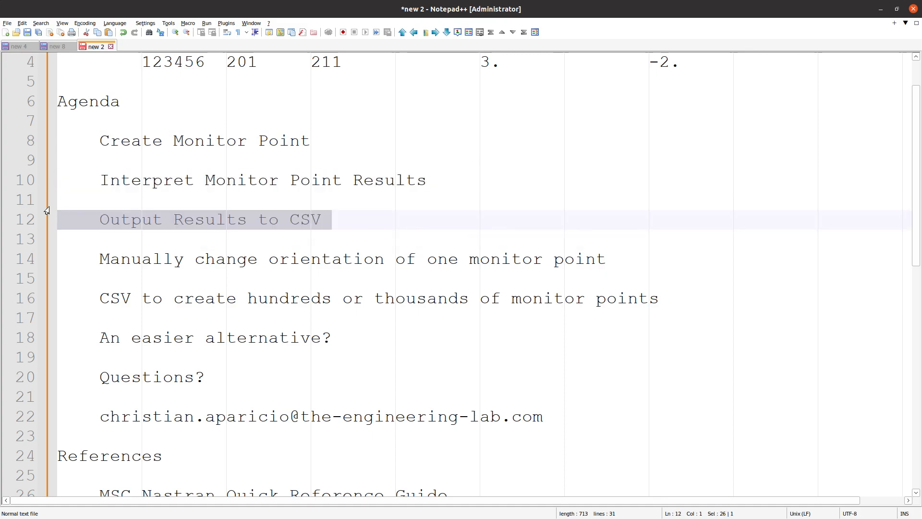
click(46, 261)
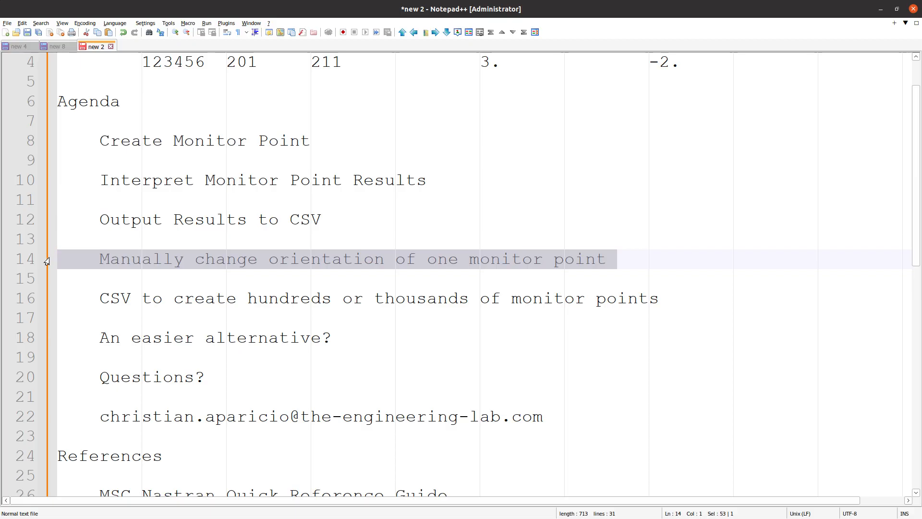
drag(150, 314, 50, 307)
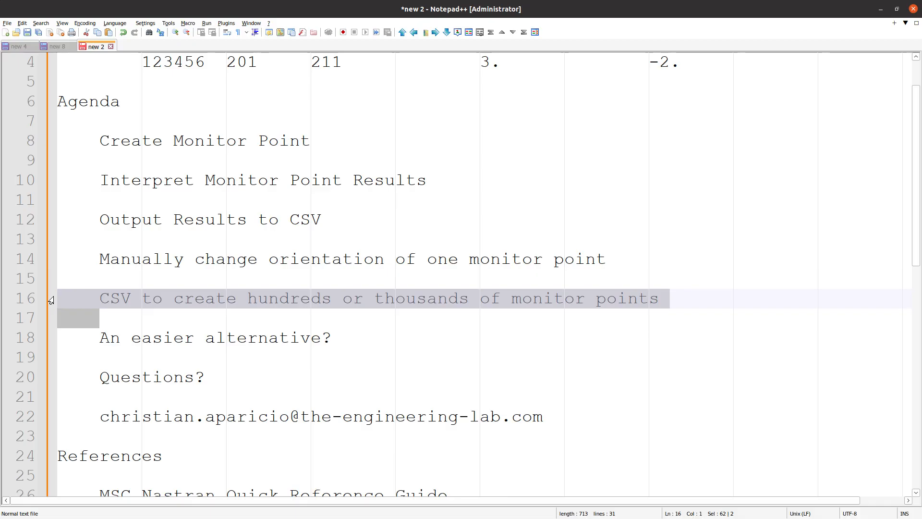
Delete the "An easier alternative?" agenda item and indent the contact e-mail line one more level under "Questions?"
triple_click(150, 338)
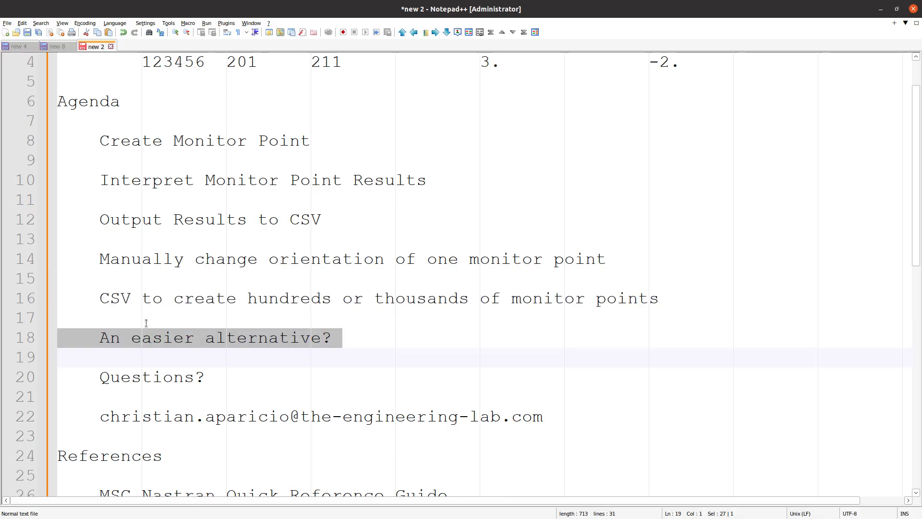
key(BackSpace)
key(BackSpace)
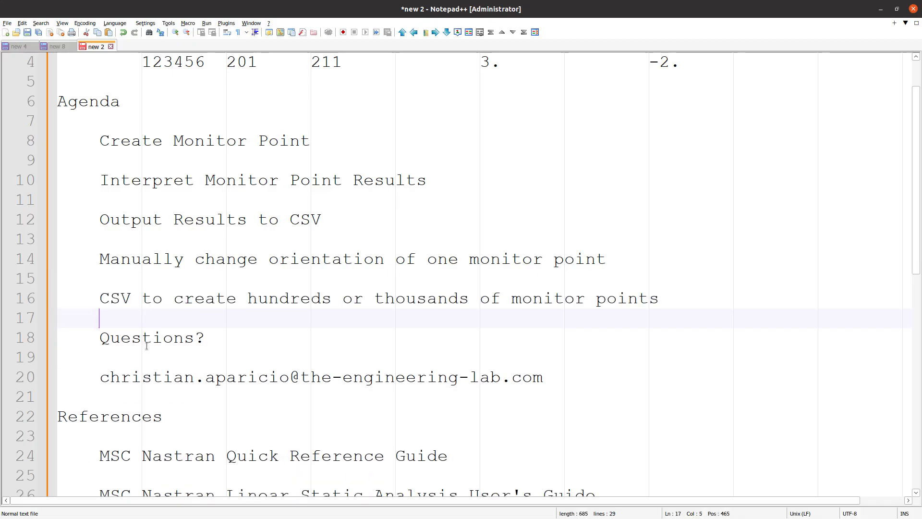
click(101, 374)
key(Tab)
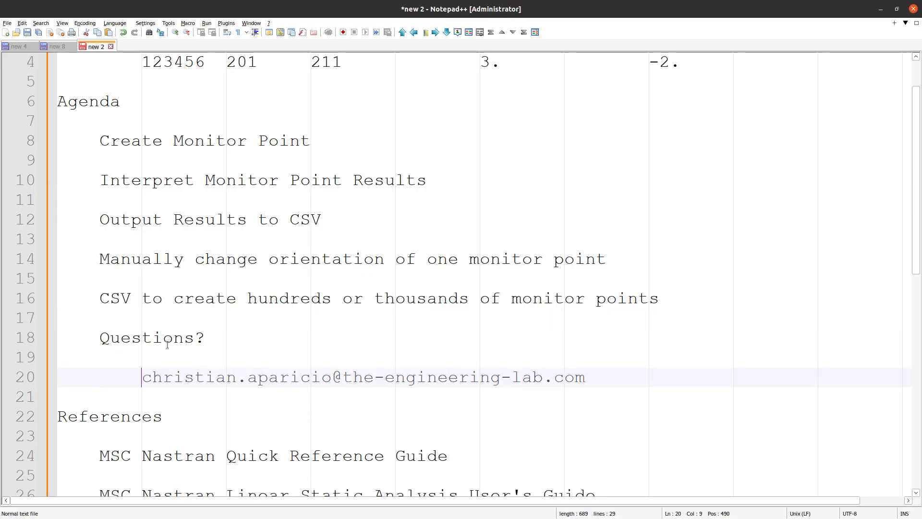
click(264, 323)
scroll(268, 324, up, 1)
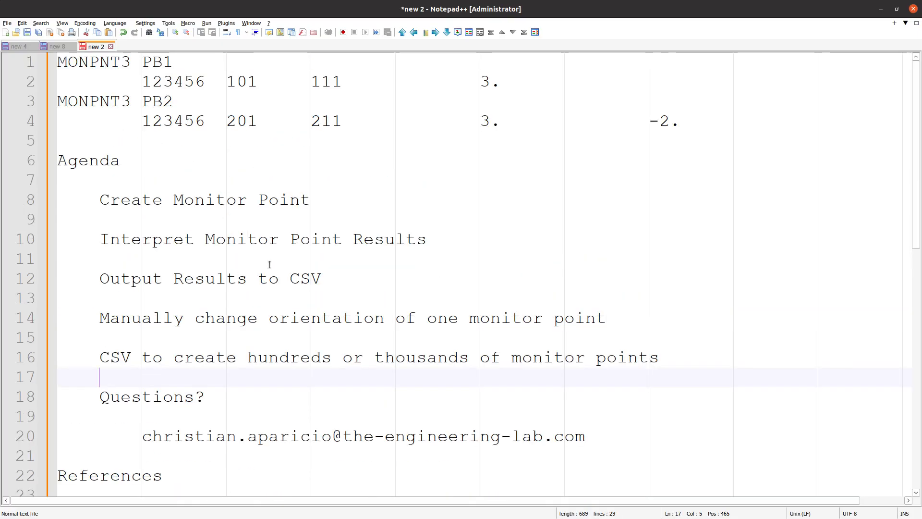
Switch to the web model viewer and turn off the detail and detail wireframe display for MONPNT3 PB1 and PB2
key(alt+Tab)
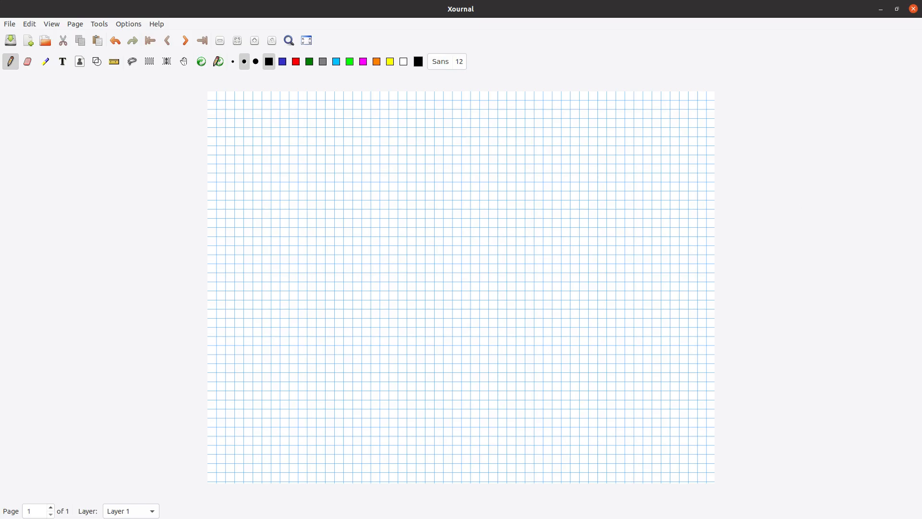
key(alt+Tab)
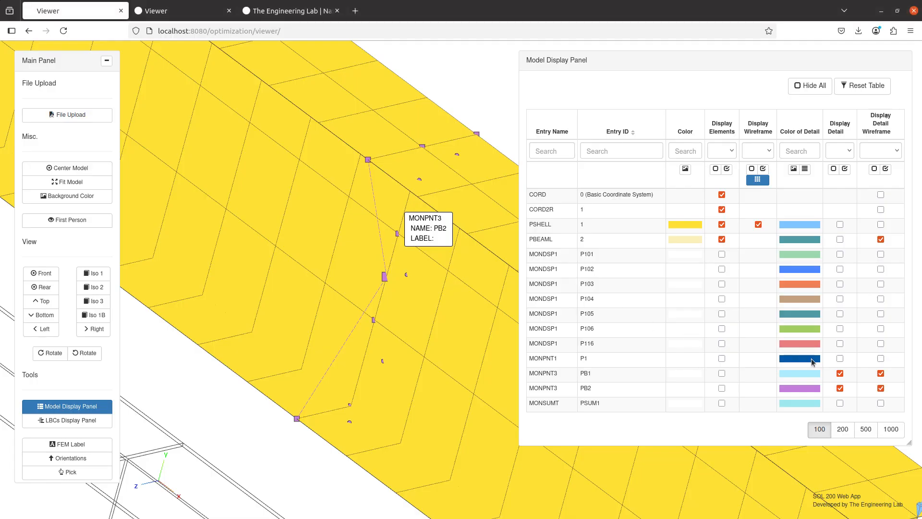
scroll(334, 327, down, 3)
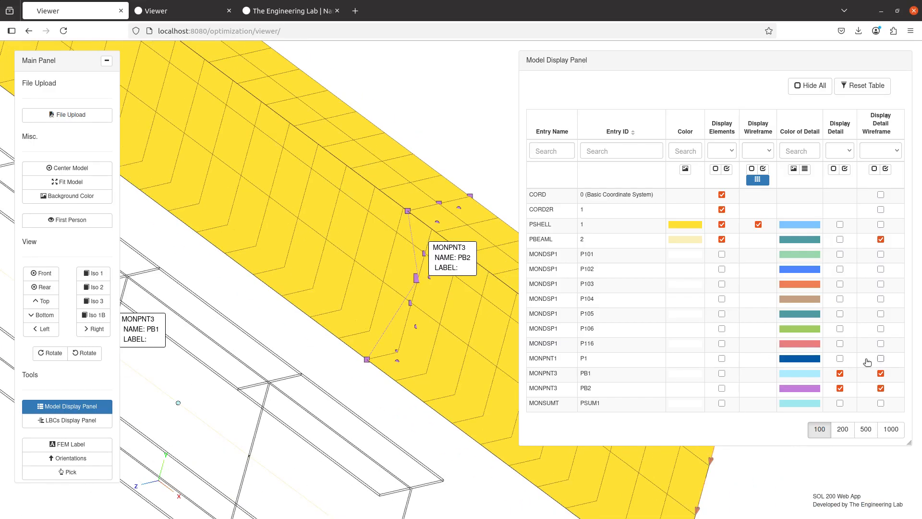
click(841, 373)
click(840, 388)
click(881, 389)
click(881, 373)
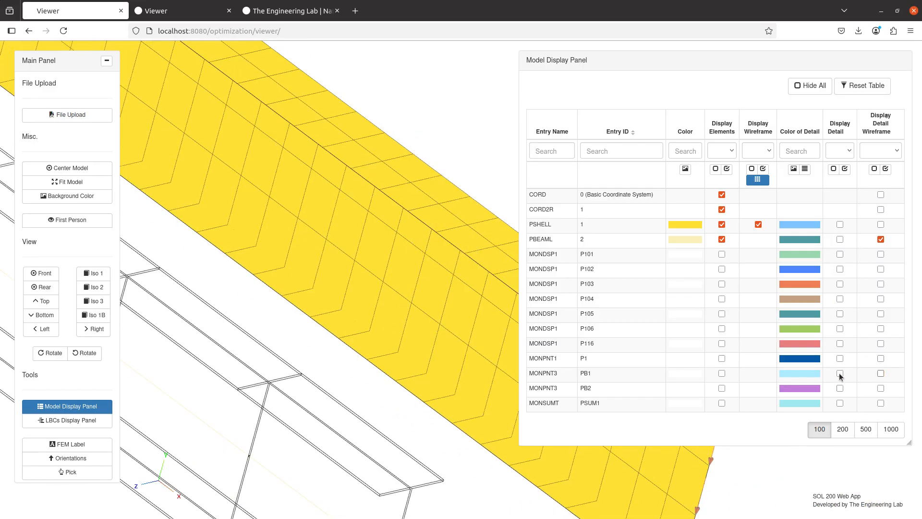
Replace the model display settings with the loads and boundary conditions display, with the whole beam model in view
drag(307, 305, 400, 319)
click(89, 408)
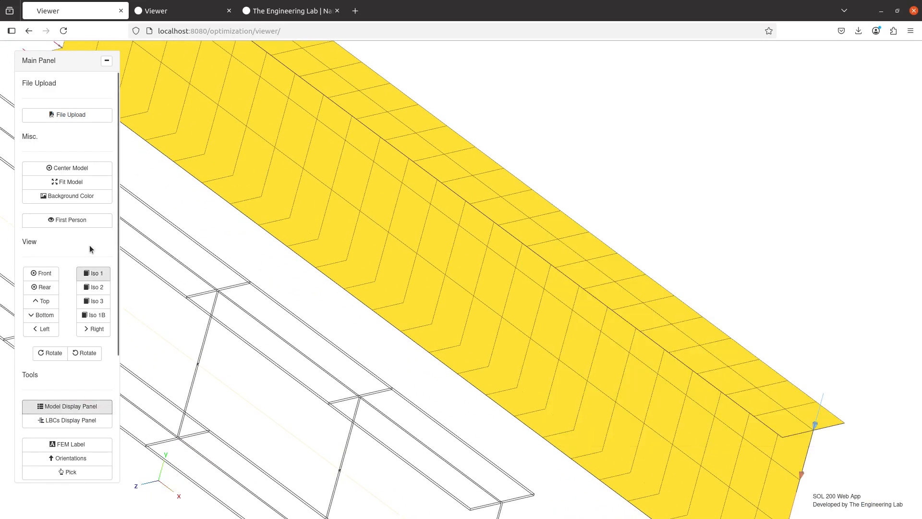
click(71, 420)
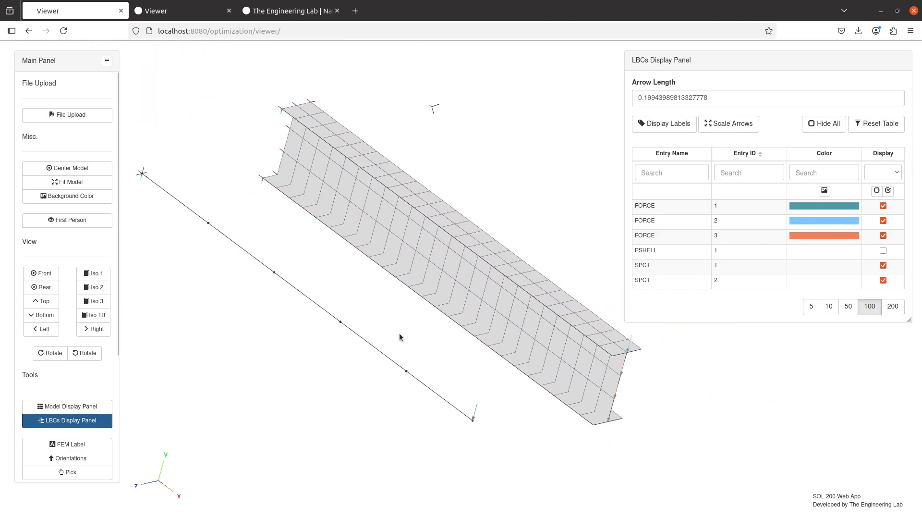
drag(400, 333, 494, 384)
drag(377, 312, 432, 316)
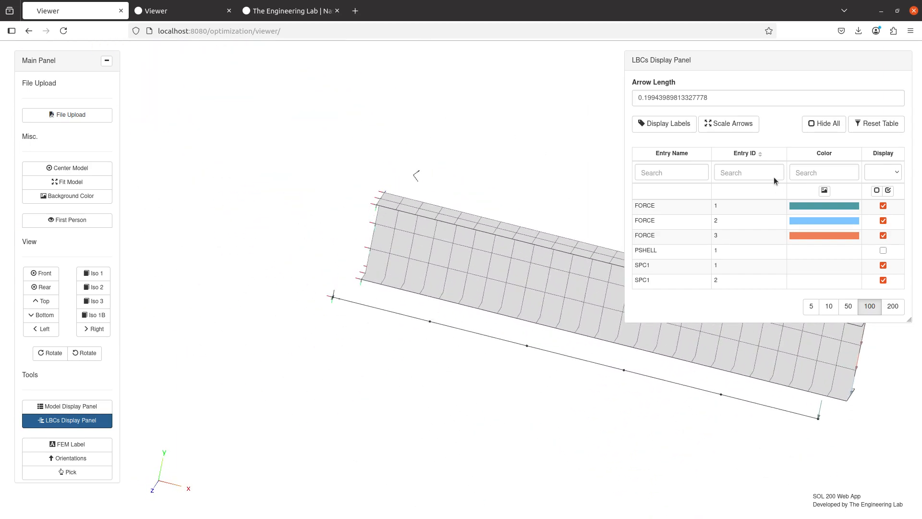
Set the load arrow length to 1 and display the load and constraint labels with their values
triple_click(717, 97)
text(1)
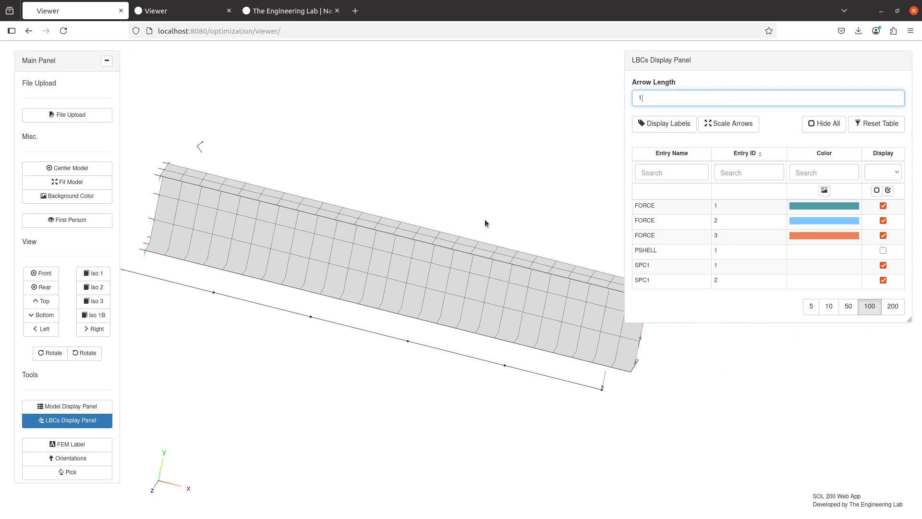
click(679, 125)
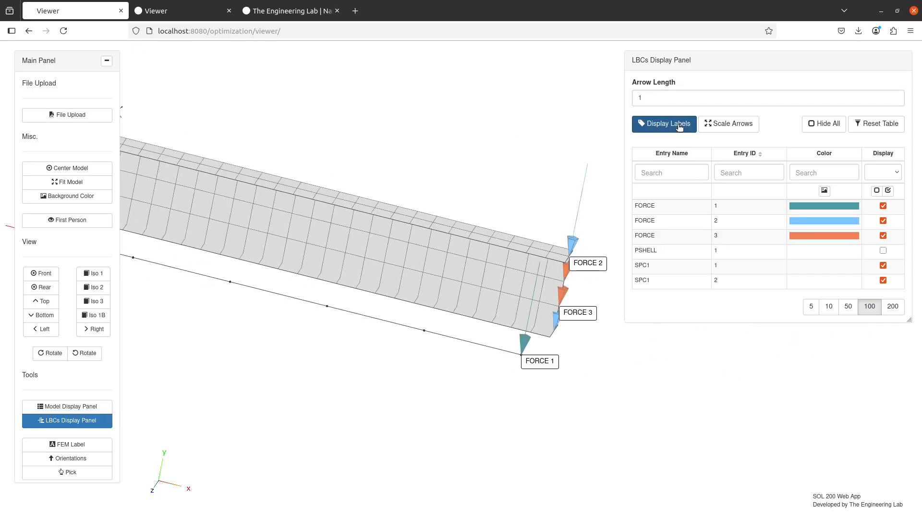
click(678, 126)
click(679, 126)
Examine the constraints at the beam's fixed end and the FORCE 1, 2 and 3 loads at the free ends, then close the LBCs display settings
drag(421, 316, 579, 381)
drag(448, 302, 370, 264)
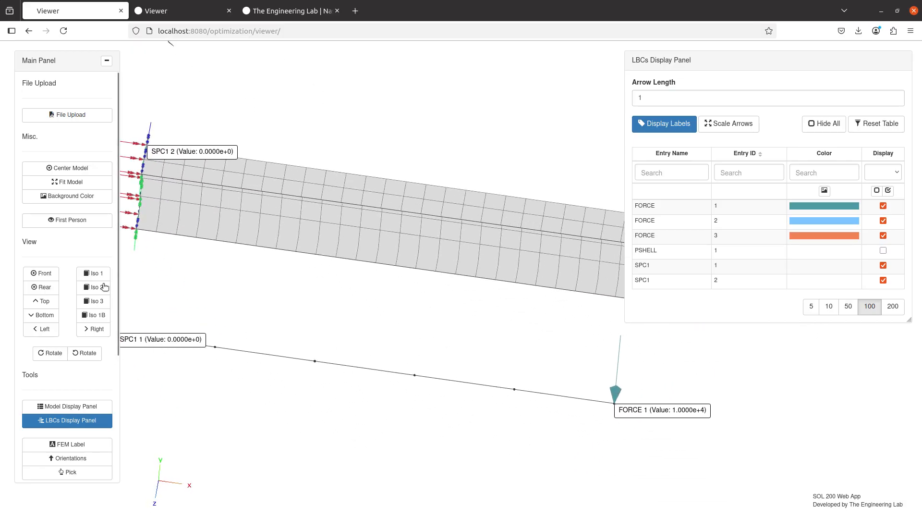
click(96, 328)
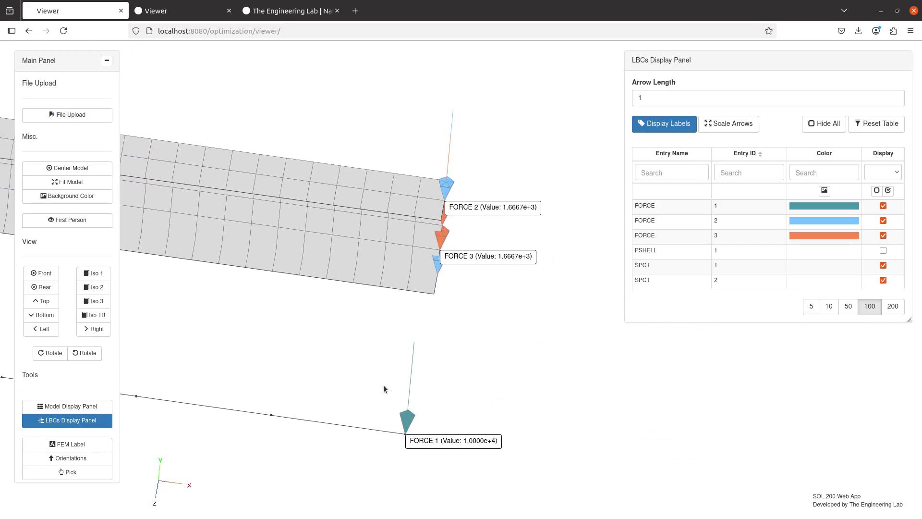
drag(415, 422, 455, 316)
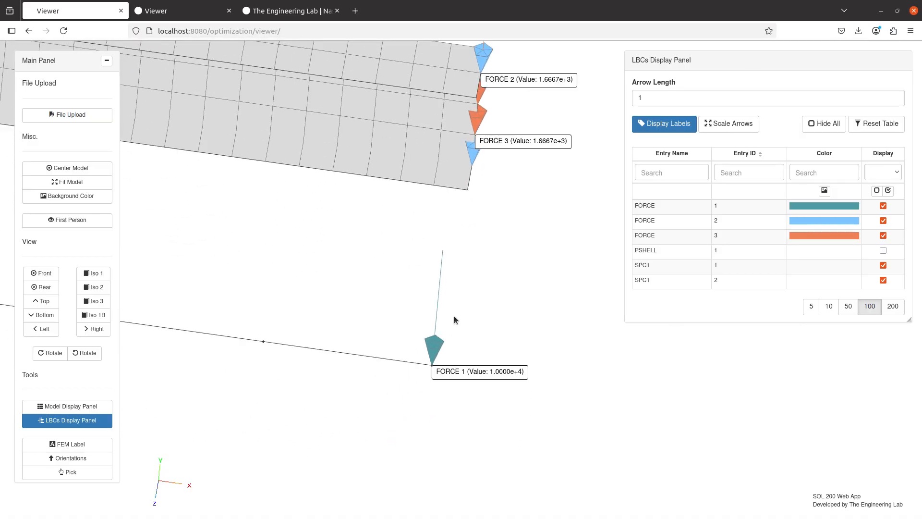
drag(465, 414, 465, 359)
scroll(465, 360, up, 3)
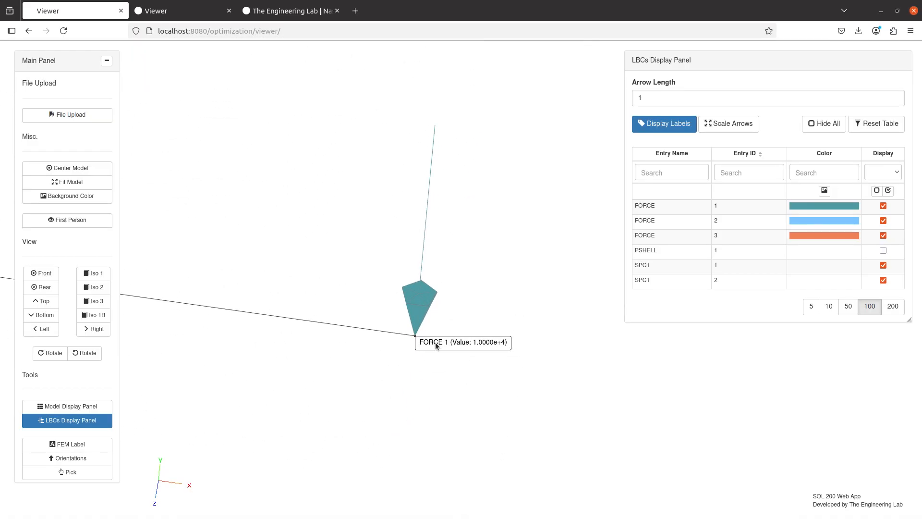
drag(512, 161, 442, 376)
drag(473, 204, 460, 385)
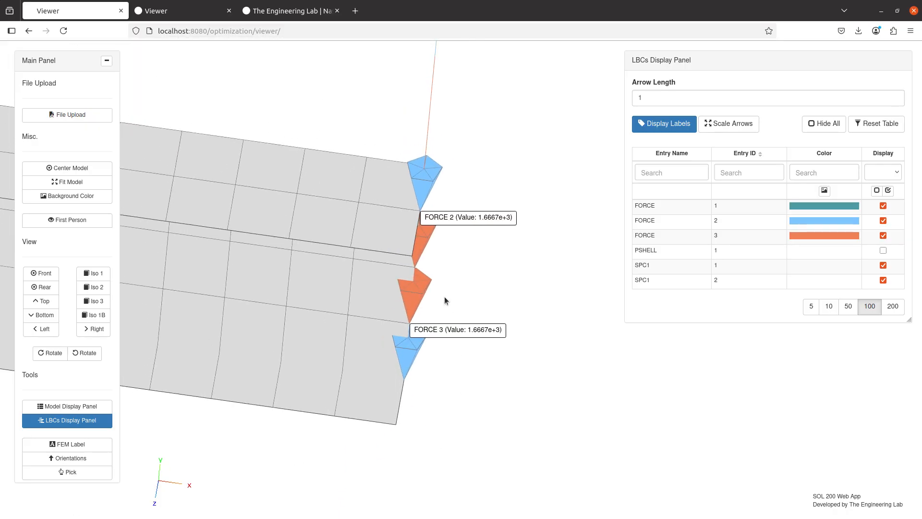
drag(445, 296, 428, 401)
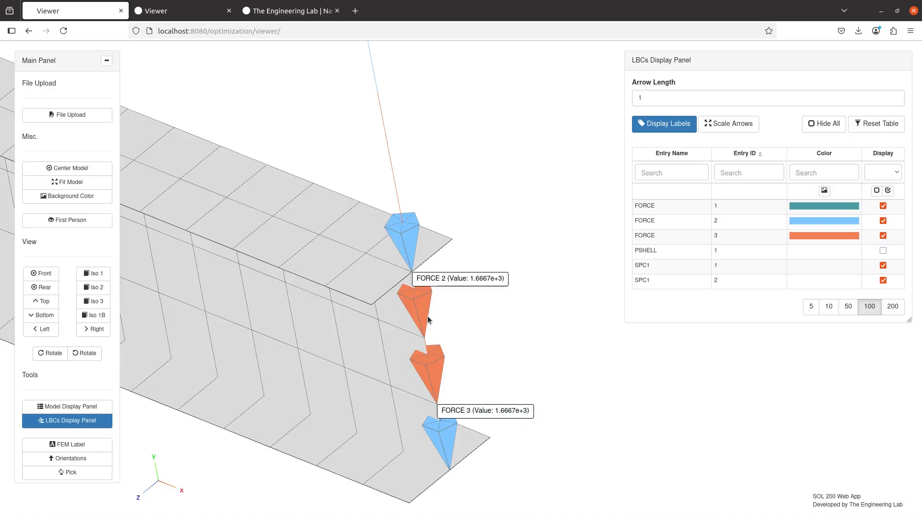
drag(400, 336, 498, 366)
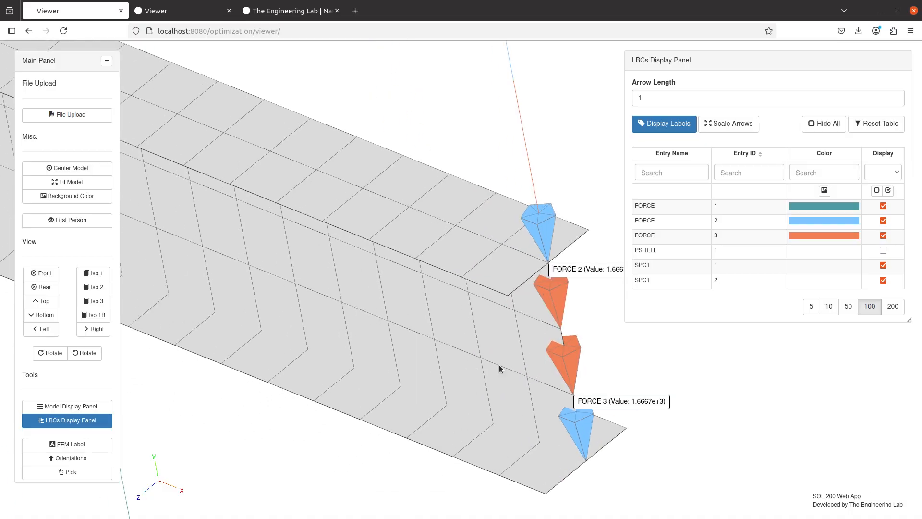
click(87, 423)
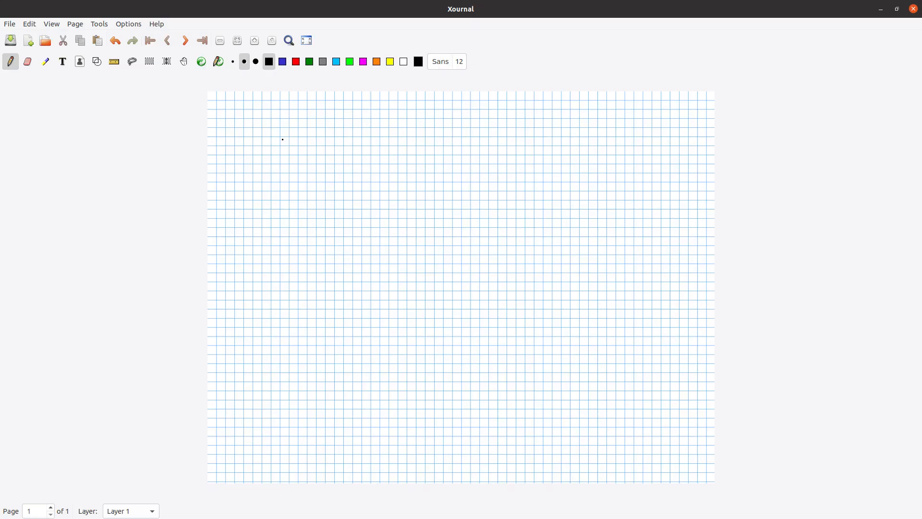
In Xournal, sketch a rectangular cantilever beam with a hatched fixed left end and a downward load arrow at the upper right corner
drag(284, 129, 288, 181)
mouse_move(285, 127)
mouse_down()
mouse_move(515, 126)
mouse_move(532, 181)
mouse_up()
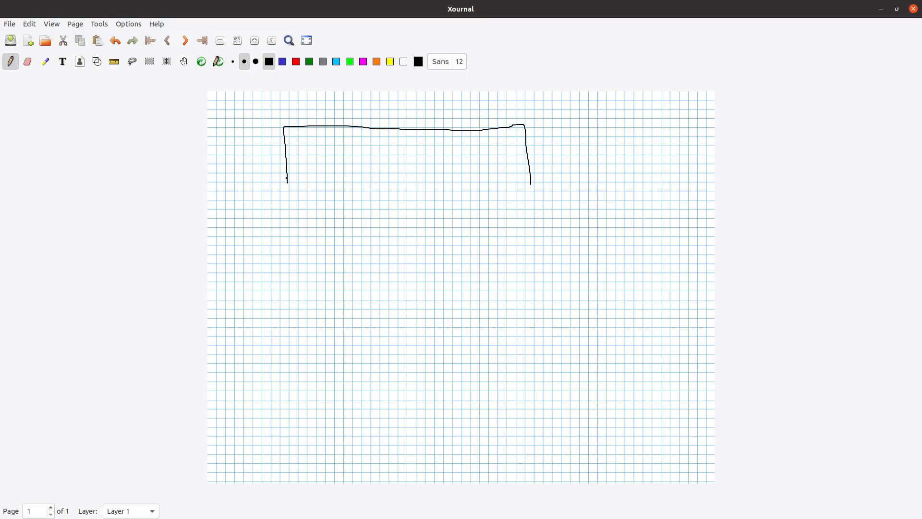
drag(287, 181, 514, 179)
drag(284, 151, 277, 157)
drag(282, 164, 279, 168)
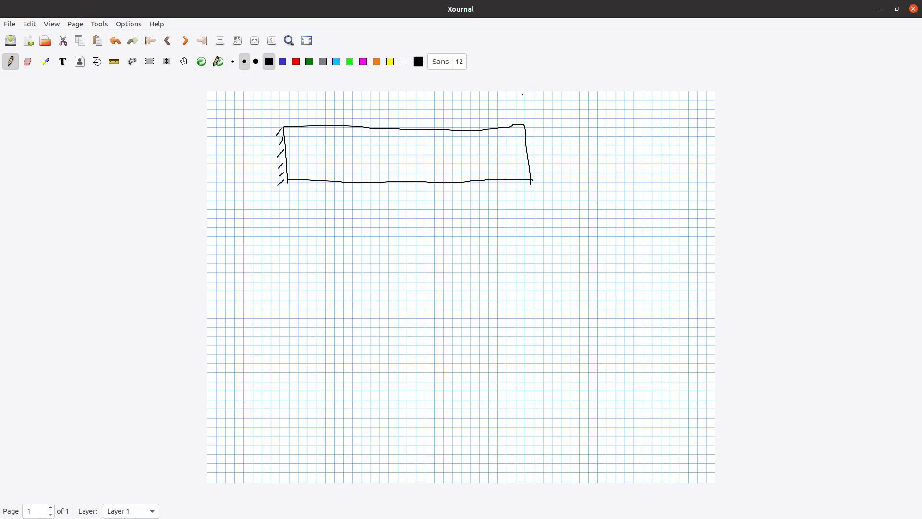
drag(522, 94, 524, 125)
Switch to Notepad++ and highlight the three MSC Nastran guides listed under References
key(super)
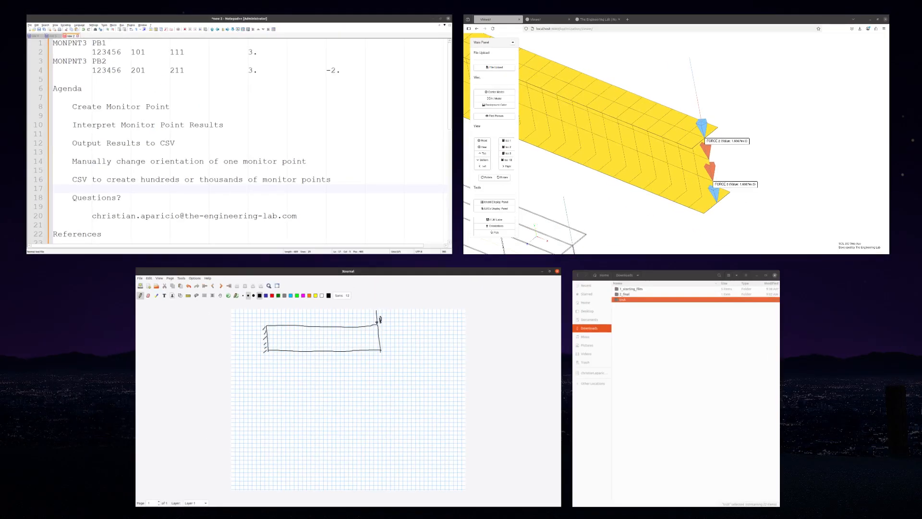
key(Return)
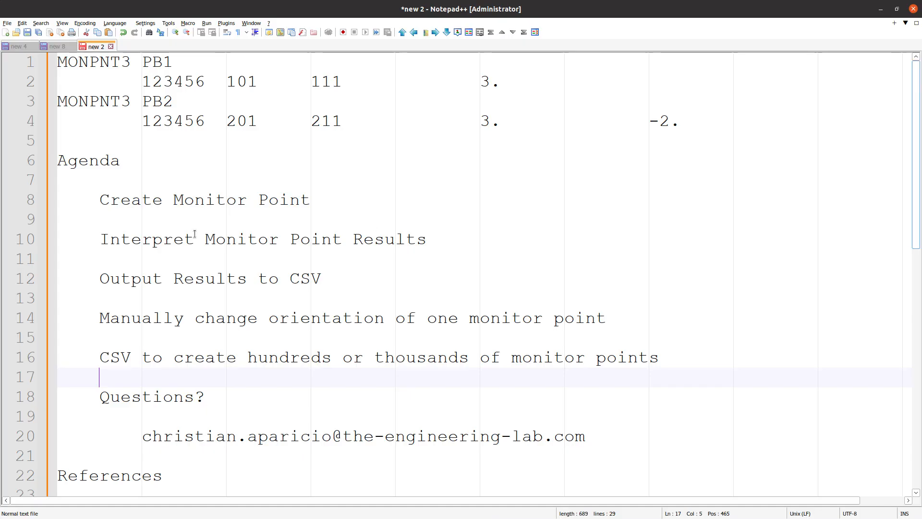
scroll(193, 233, down, 6)
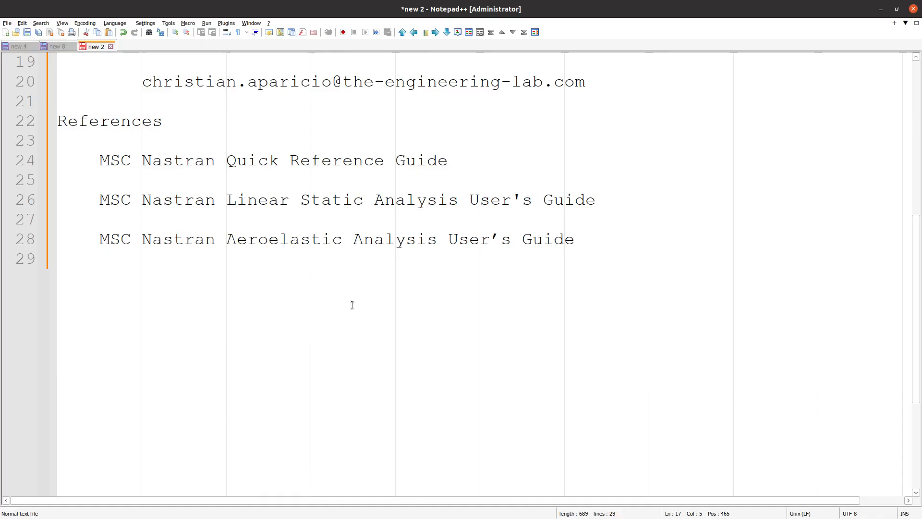
click(202, 276)
key(shift+Up)
key(shift+Up)
key(shift+Up)
key(shift+Up)
key(shift+Up)
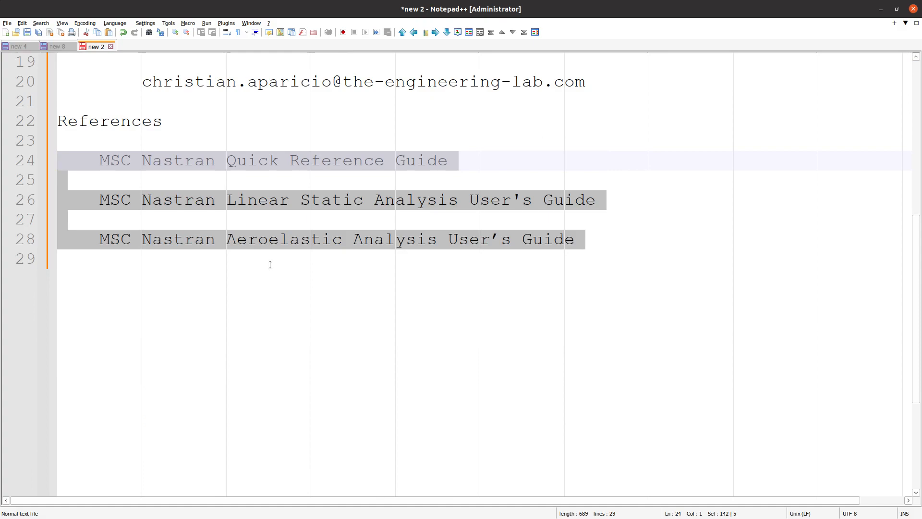
Open the MSC Nastran Quick Reference Guide from the documentation library, search for MONPNT3 and go to that entry's page
key(alt+Tab)
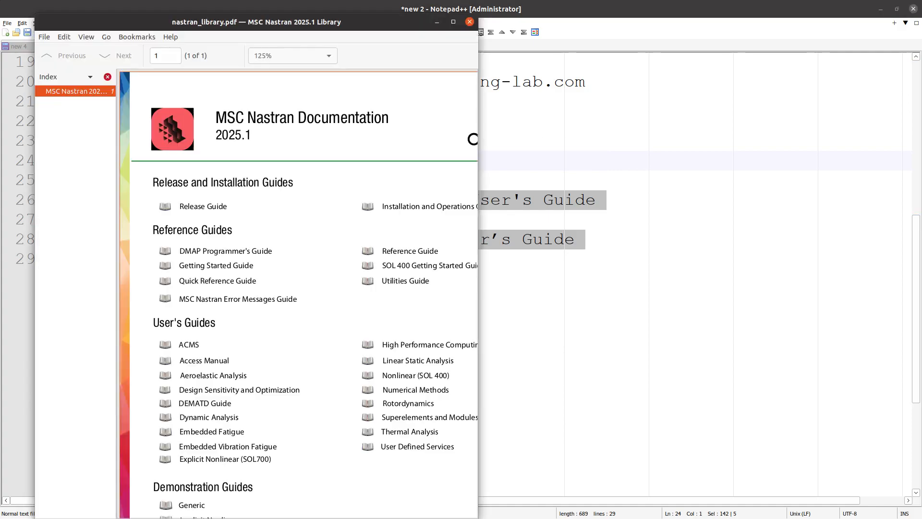
click(226, 282)
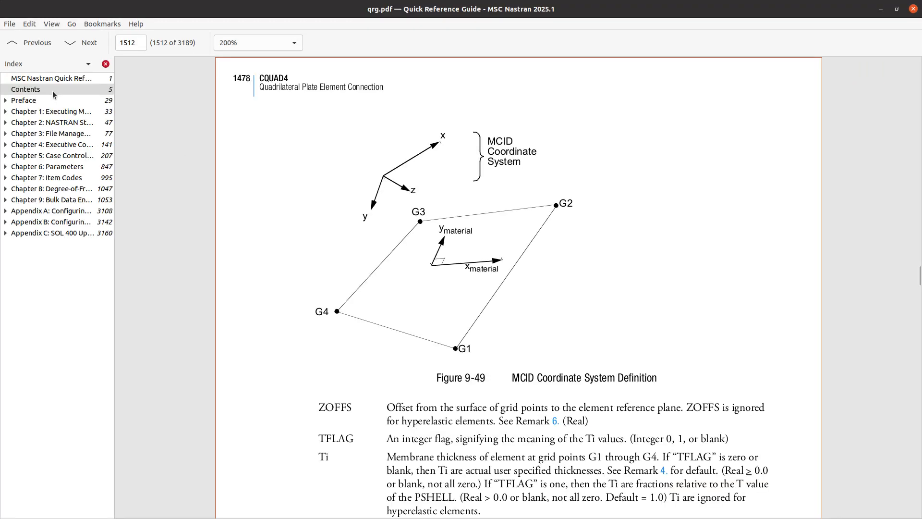
click(57, 78)
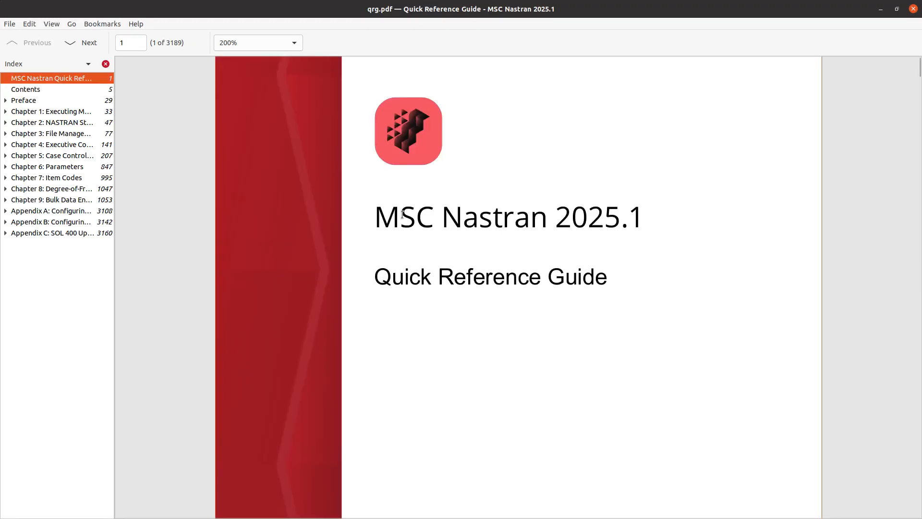
key(ctrl+f)
text(MONPNT3)
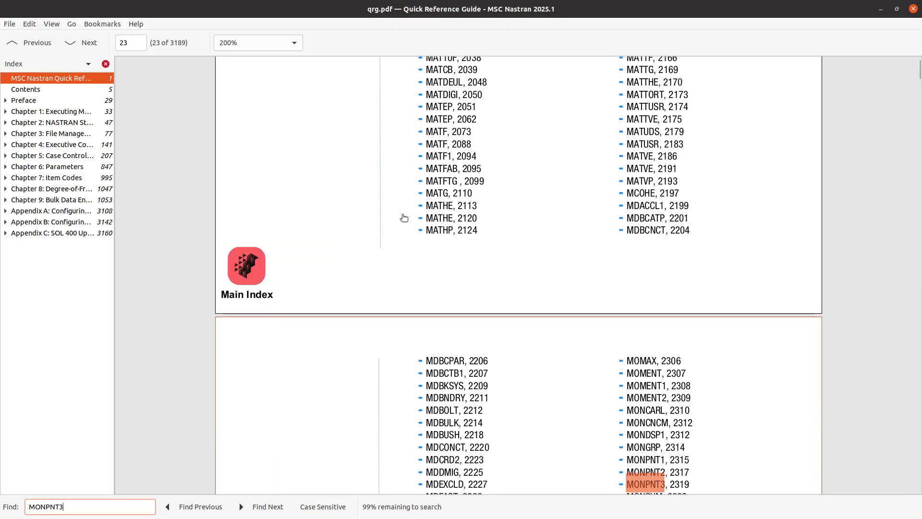
scroll(505, 240, down, 5)
key(Escape)
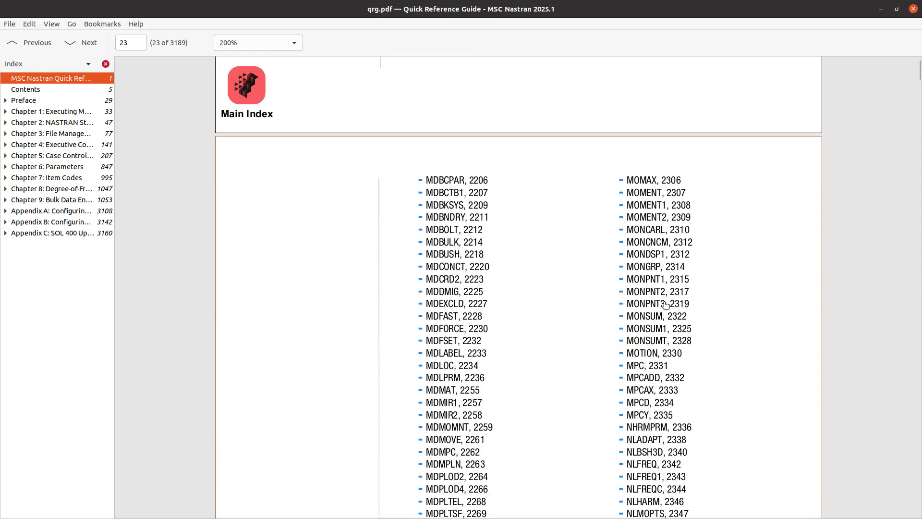
click(665, 313)
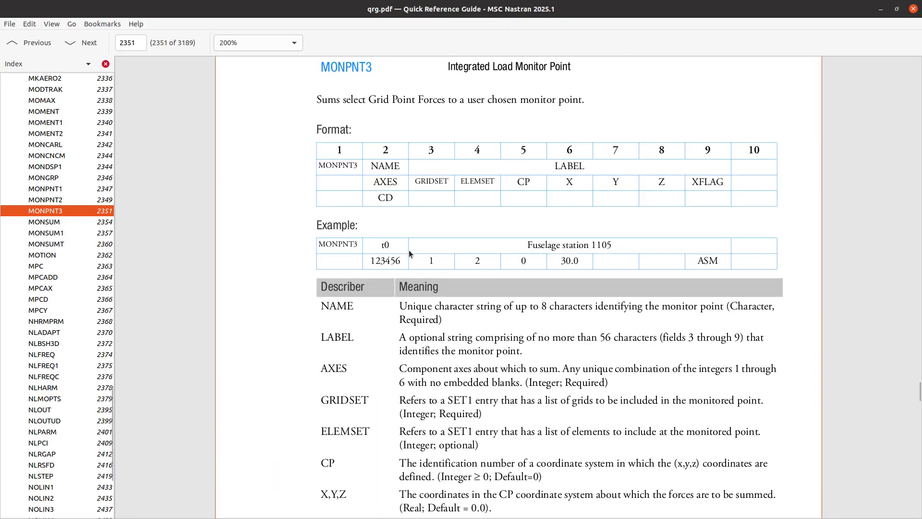
Examine the MONPNT3 remarks and highlight the definitions of loads coming from elements upstream and downstream of the cut
scroll(411, 255, down, 6)
scroll(409, 248, down, 10)
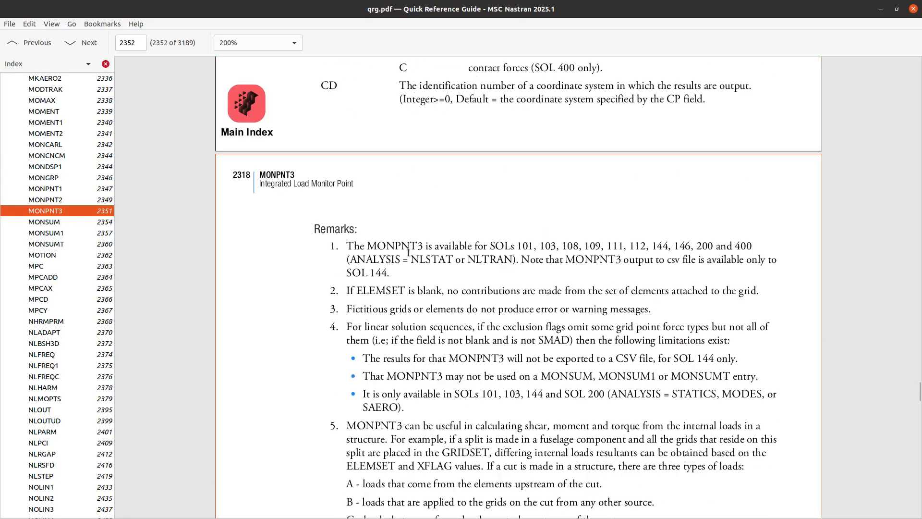
scroll(408, 253, down, 3)
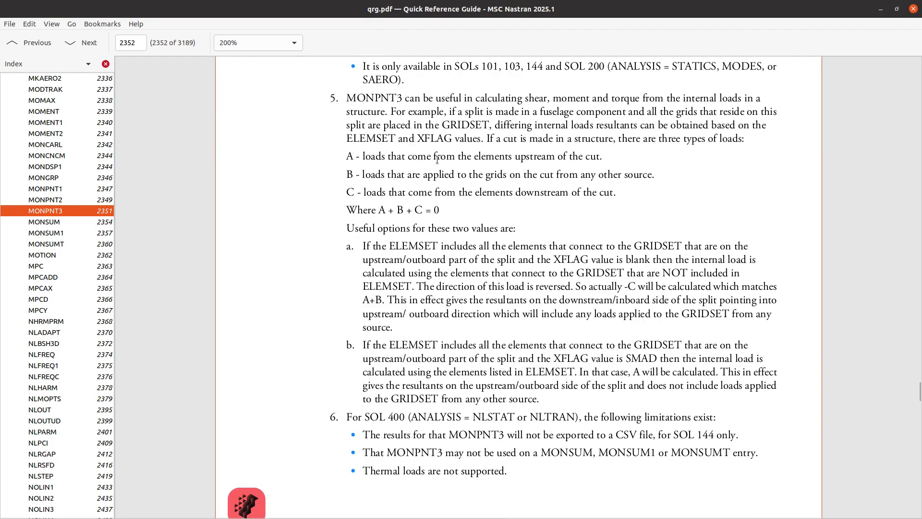
drag(384, 156, 554, 161)
triple_click(541, 195)
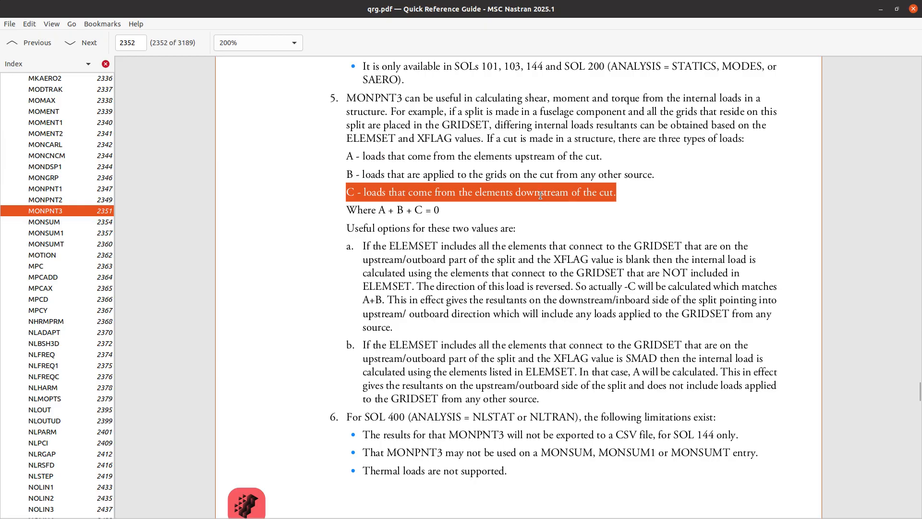
Switch to Xournal and sketch a red load-path arrow through the beam from the load to the fixed end, with red arcs outside both ends
key(alt+Tab)
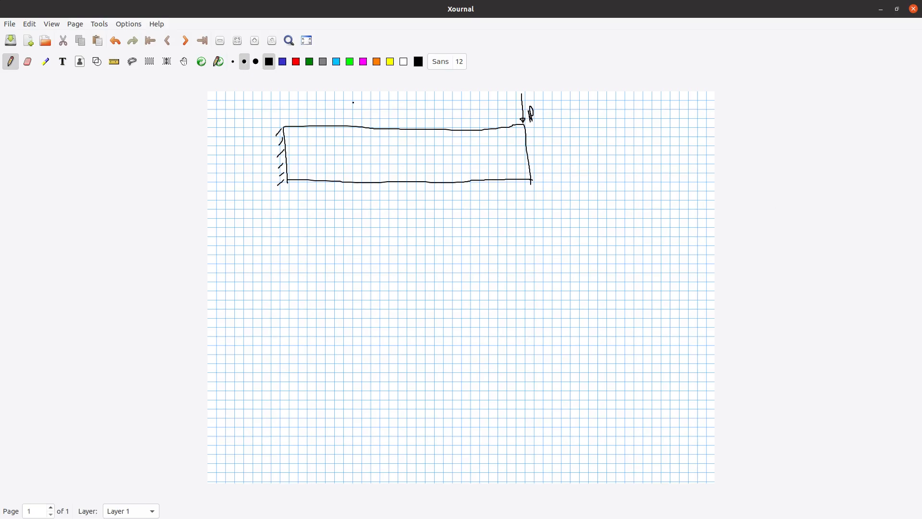
click(297, 62)
drag(243, 176, 259, 205)
drag(553, 104, 550, 128)
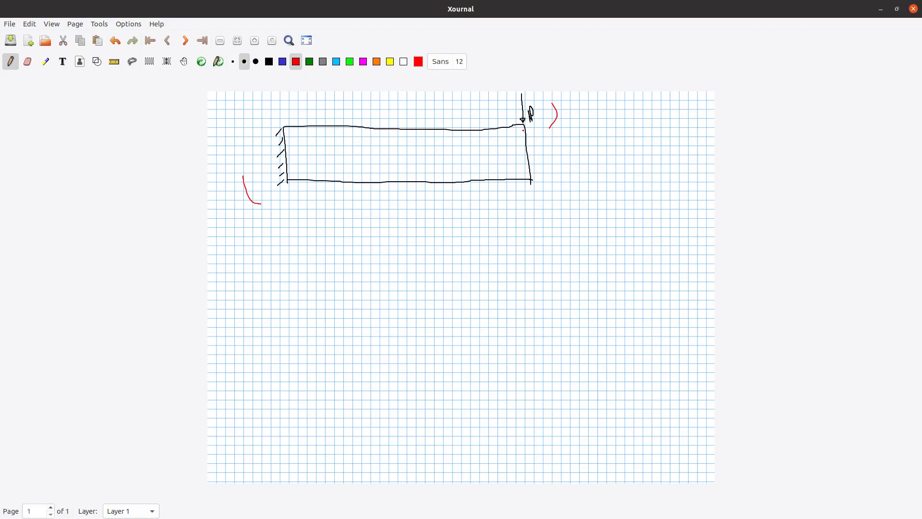
drag(496, 138, 297, 167)
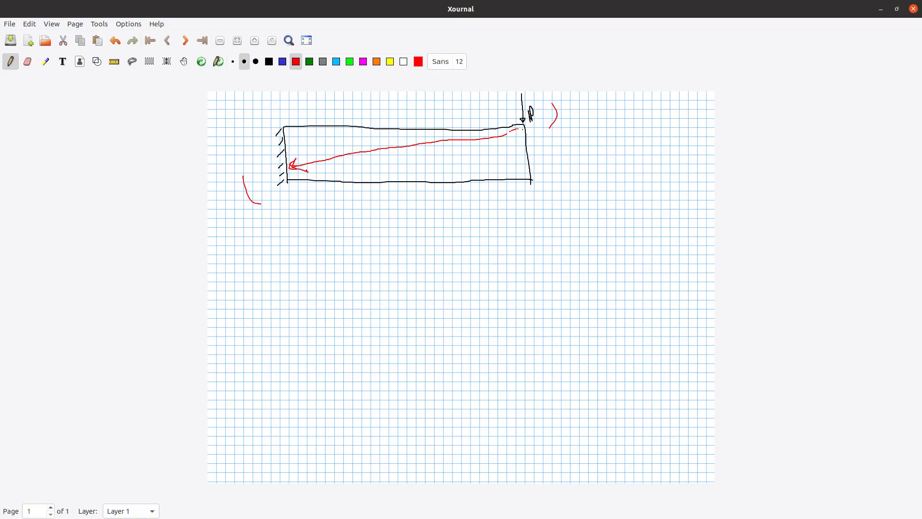
drag(298, 155, 308, 174)
Sketch dashed blue load paths above and below the red arrow inside the cantilever beam
click(282, 62)
drag(495, 144, 464, 149)
drag(455, 150, 343, 163)
drag(339, 164, 323, 167)
click(317, 169)
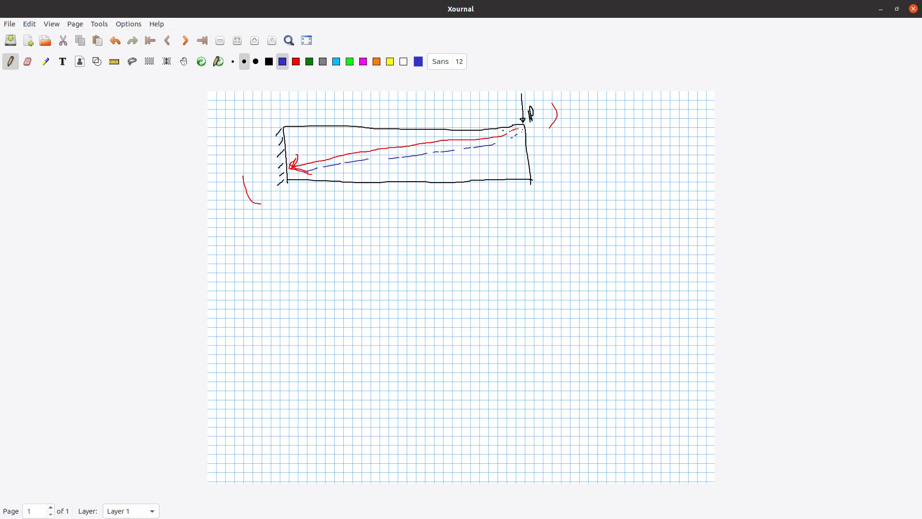
drag(471, 135, 462, 135)
drag(453, 135, 410, 137)
drag(405, 138, 368, 141)
drag(359, 142, 320, 147)
click(318, 148)
Circle the loaded corner in blue and label it "upst", and circle the fixed end and label it "down"
mouse_move(505, 116)
mouse_down()
mouse_move(500, 133)
mouse_move(537, 127)
mouse_move(497, 119)
mouse_up()
drag(546, 160, 572, 183)
drag(587, 152, 588, 169)
drag(586, 163, 594, 157)
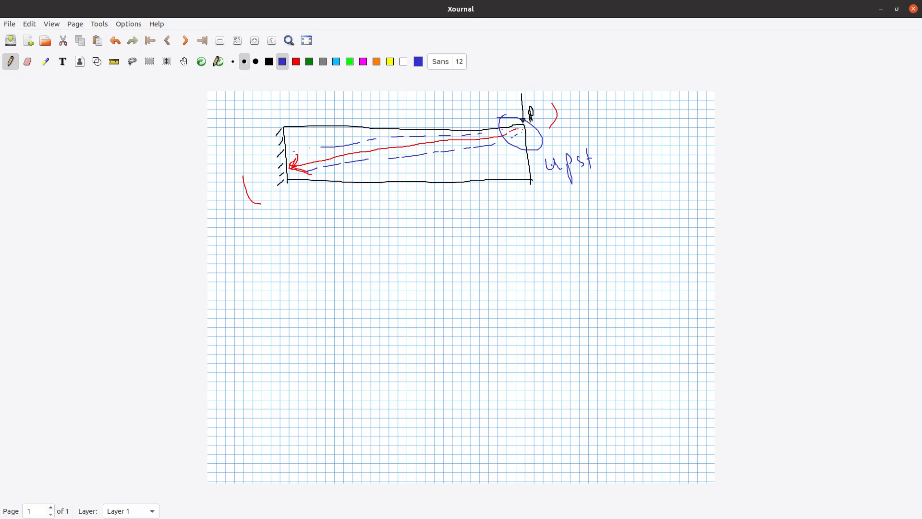
mouse_move(283, 156)
mouse_down()
mouse_move(297, 187)
mouse_move(289, 170)
mouse_up()
mouse_move(216, 143)
mouse_down()
mouse_move(257, 149)
mouse_move(258, 137)
mouse_up()
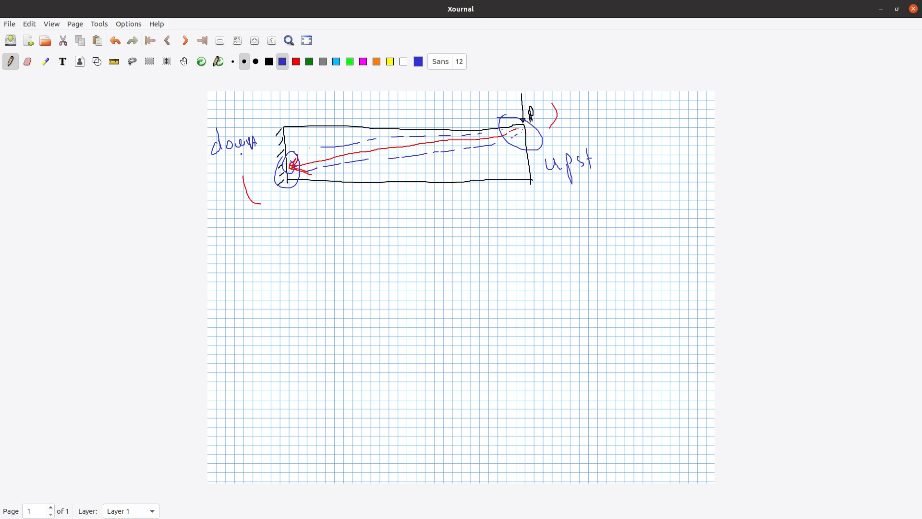
Erase the red and blue load paths, circles, arcs and labels around the beam sketch
click(269, 61)
click(28, 61)
mouse_move(336, 154)
mouse_down()
mouse_move(290, 165)
mouse_move(312, 171)
mouse_move(485, 146)
mouse_move(519, 131)
mouse_move(361, 145)
mouse_move(458, 153)
mouse_up()
mouse_move(259, 138)
mouse_down()
mouse_move(220, 139)
mouse_move(256, 203)
mouse_up()
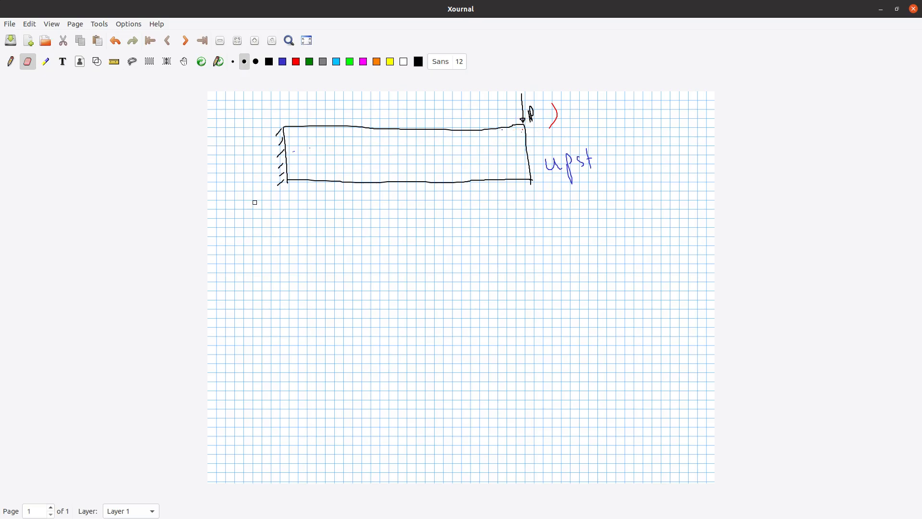
mouse_move(571, 179)
mouse_down()
mouse_move(563, 167)
mouse_move(589, 156)
mouse_move(553, 165)
mouse_move(558, 109)
mouse_up()
Draw a dashed red cut line across the beam and sketch the fixed-end segment below it in black with an upward support force
click(295, 61)
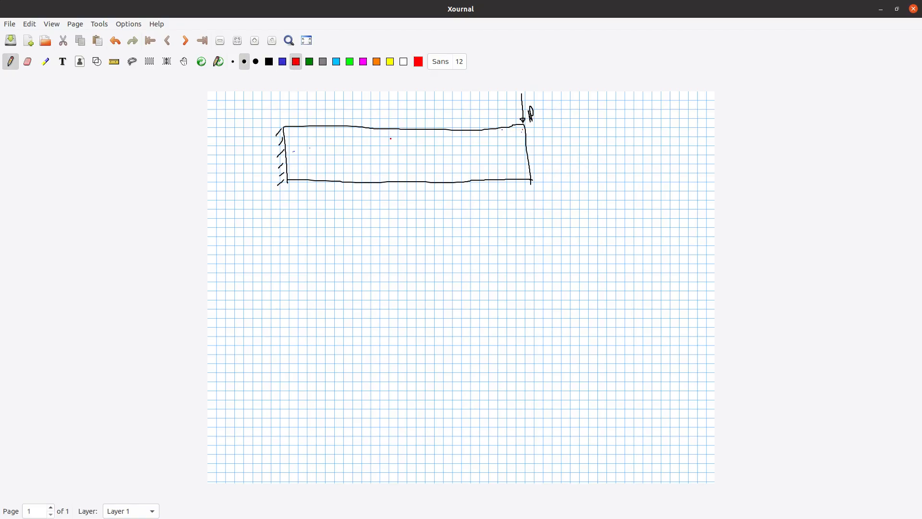
drag(393, 115, 394, 129)
click(269, 61)
drag(294, 233, 297, 288)
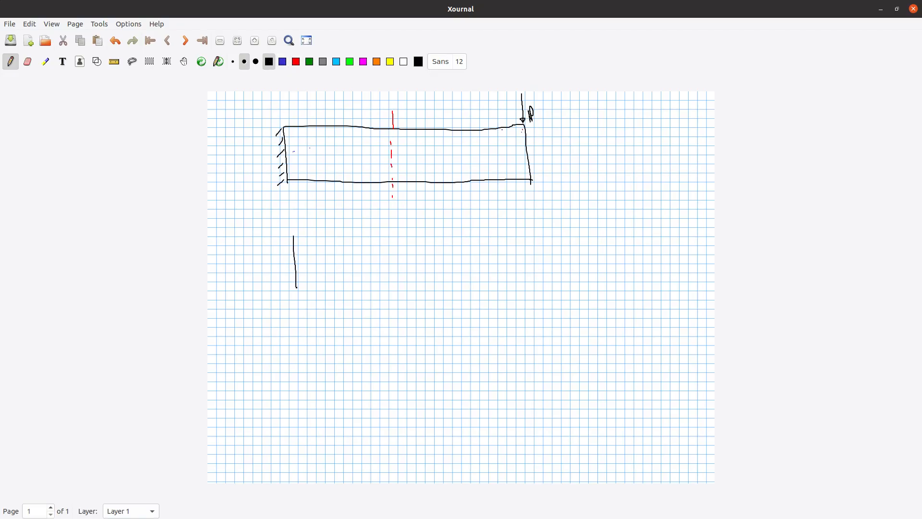
mouse_move(293, 236)
mouse_down()
mouse_move(395, 237)
mouse_move(395, 287)
mouse_move(297, 288)
mouse_move(296, 319)
mouse_move(299, 298)
mouse_up()
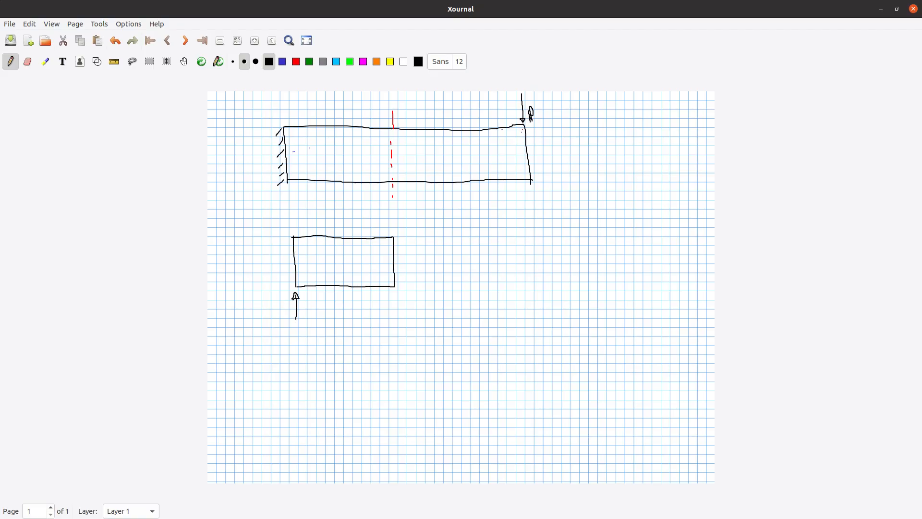
Add a curved moment arrow at each end of the separate beam segment and an upward force arrow at its cut end
mouse_move(276, 248)
mouse_down()
mouse_move(273, 267)
mouse_move(288, 278)
mouse_move(286, 270)
mouse_up()
mouse_move(408, 251)
mouse_down()
mouse_move(407, 266)
mouse_move(412, 246)
mouse_up()
drag(396, 296, 395, 323)
drag(393, 290, 399, 304)
Circle the force and moment at the segment's cut end and erase the circle
mouse_move(414, 231)
mouse_down()
mouse_move(355, 342)
mouse_move(381, 222)
mouse_up()
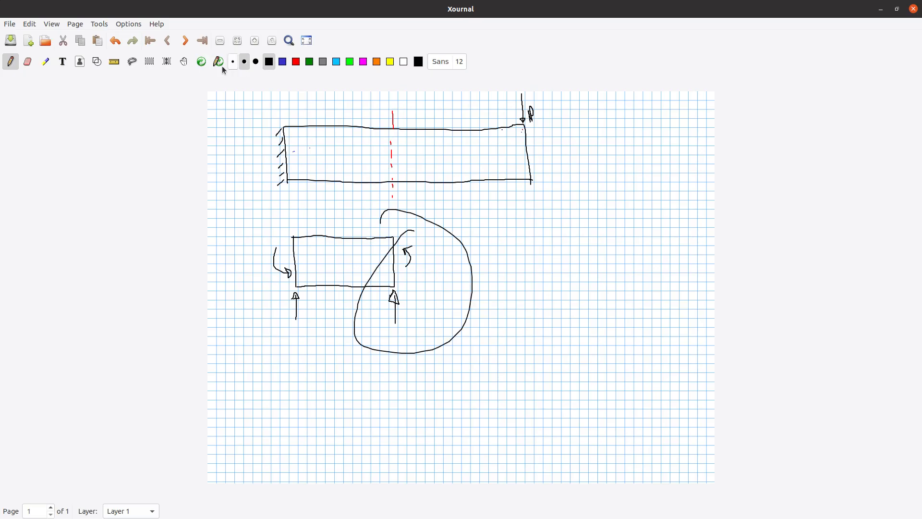
click(28, 66)
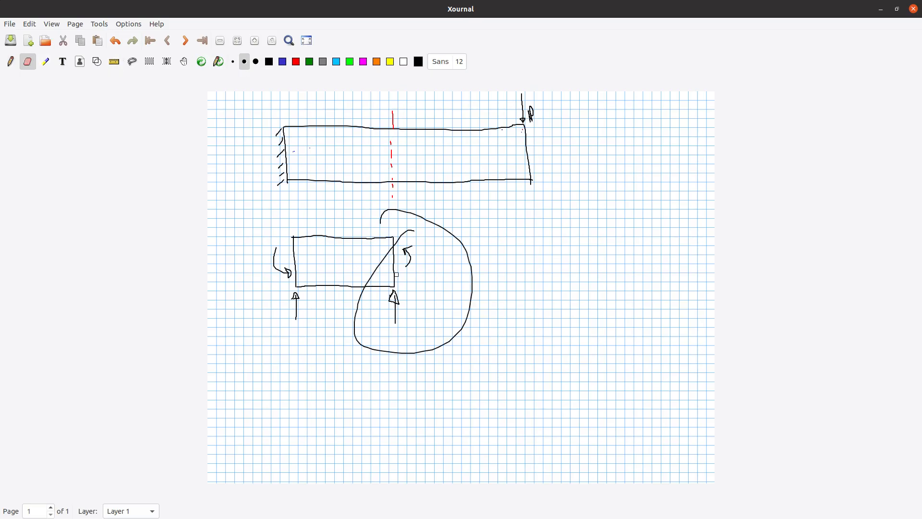
drag(467, 293, 498, 310)
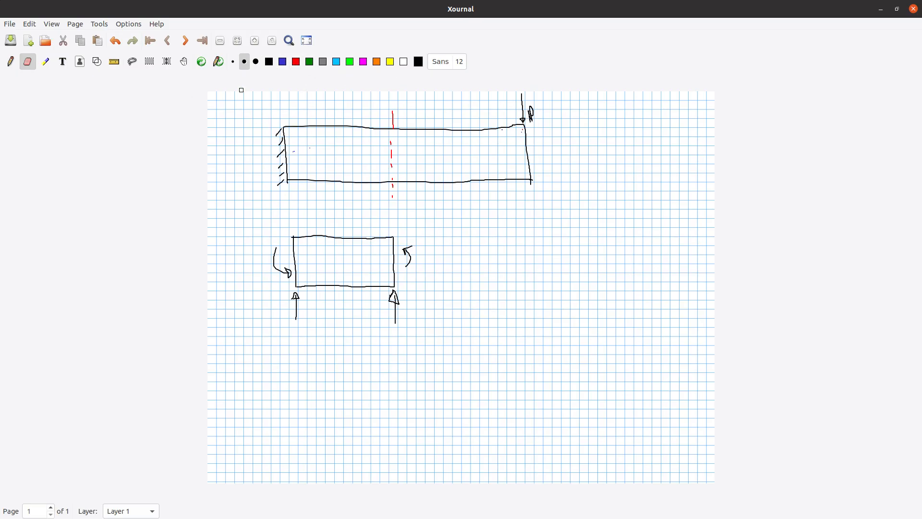
Divide the full beam sketch into a black two-row mesh with a lengthwise midline and vertical element lines, one on the cut
click(297, 64)
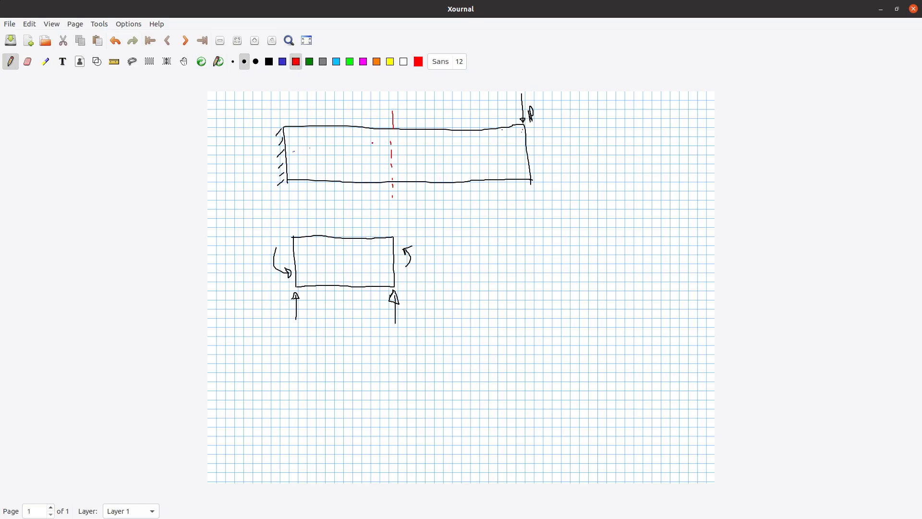
click(269, 61)
drag(283, 153, 530, 154)
drag(307, 128, 305, 182)
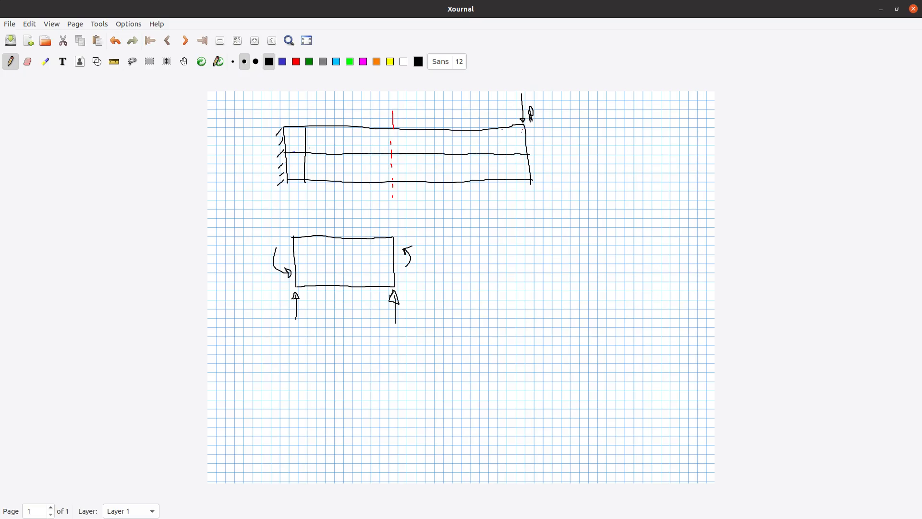
drag(341, 141, 339, 183)
drag(368, 128, 369, 182)
drag(391, 128, 393, 181)
drag(417, 130, 418, 183)
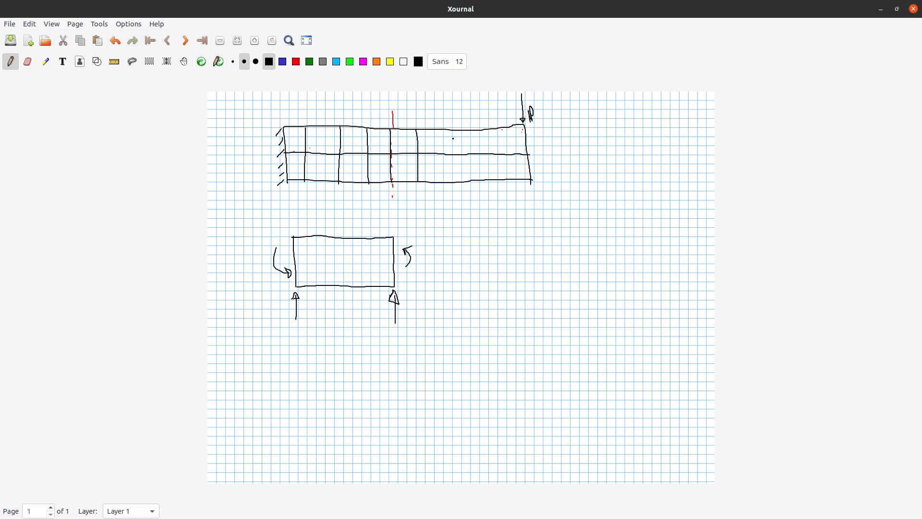
drag(462, 136, 470, 174)
drag(494, 131, 498, 185)
Mark the three nodes on the cut line with black dots and shade in red the two elements adjoining them on the load side
drag(388, 128, 392, 125)
drag(390, 155, 392, 153)
drag(393, 177, 391, 181)
click(296, 63)
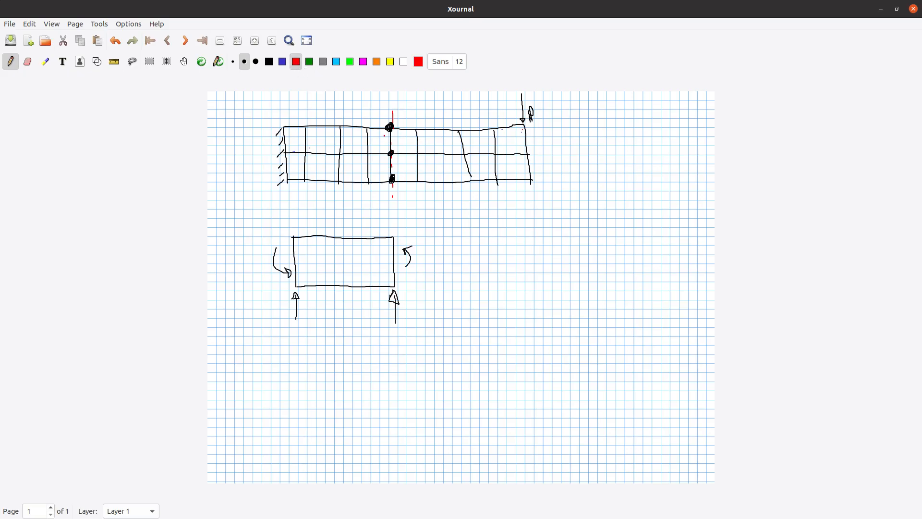
mouse_move(401, 131)
mouse_down()
mouse_move(392, 144)
mouse_move(412, 136)
mouse_move(400, 162)
mouse_move(415, 174)
mouse_up()
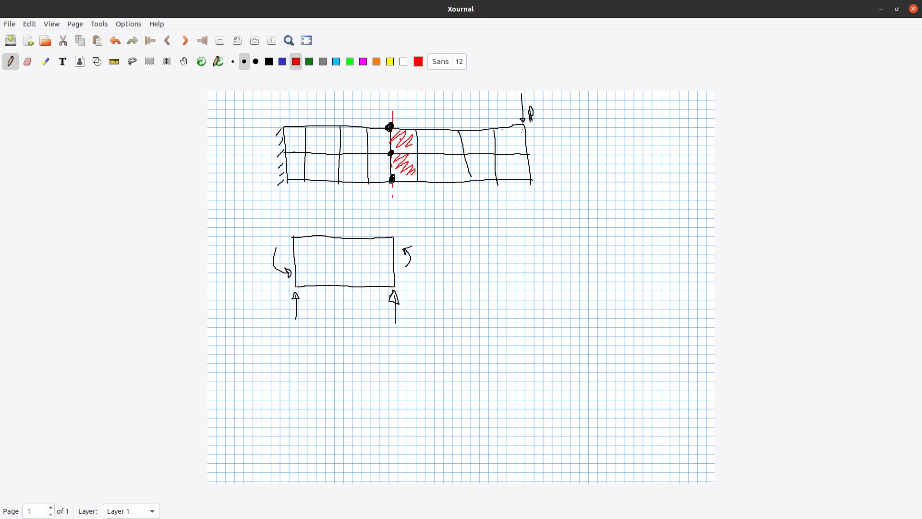
mouse_move(394, 140)
mouse_down()
mouse_move(405, 135)
mouse_move(412, 146)
mouse_move(405, 168)
mouse_up()
Mark the middle of the separate segment's cut face with a red dot, and circle the cut-end loads in red and undo that circle
click(269, 62)
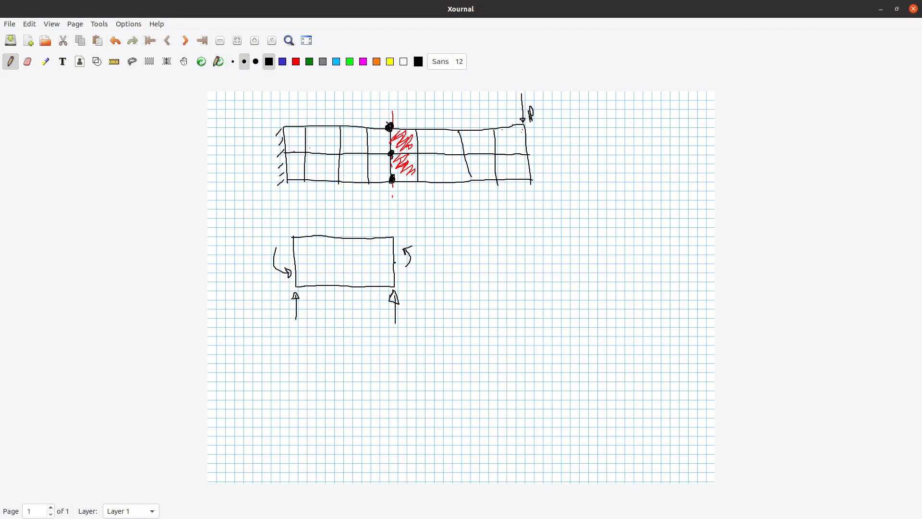
click(296, 62)
drag(392, 262, 393, 261)
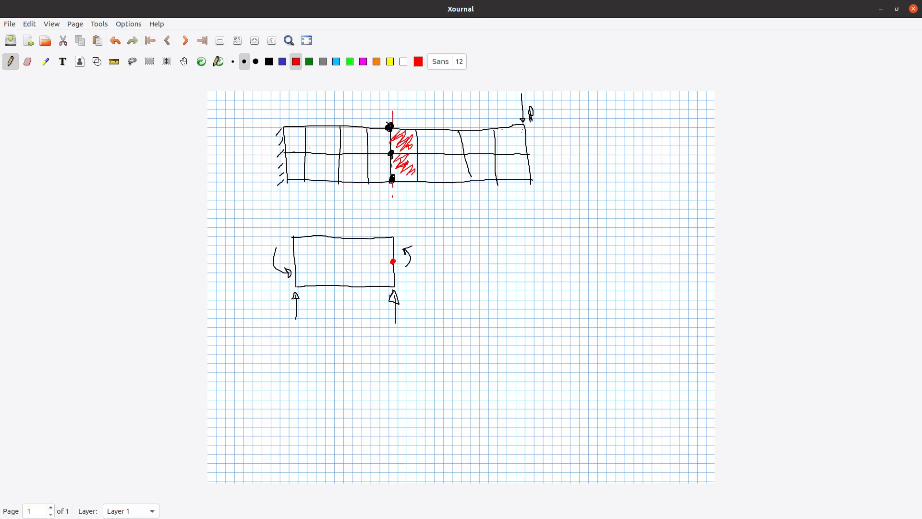
mouse_move(407, 231)
mouse_down()
mouse_move(391, 314)
mouse_move(415, 248)
mouse_up()
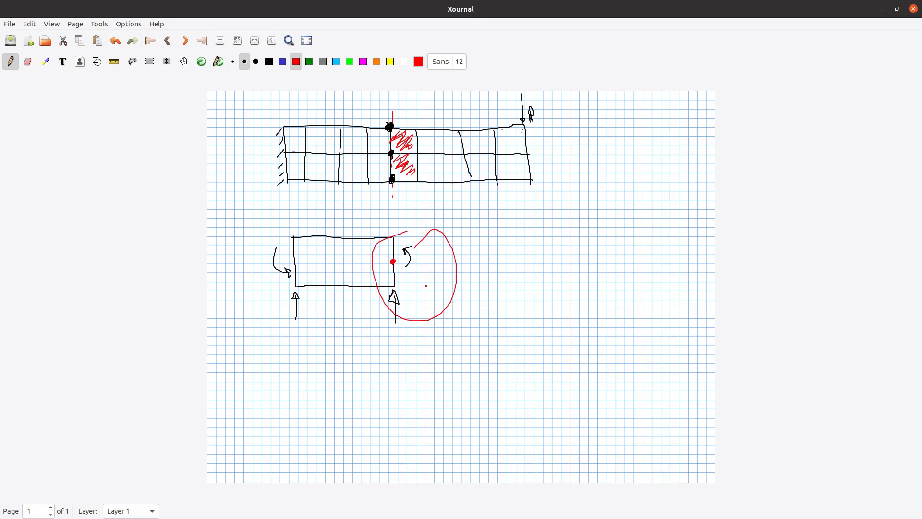
key(ctrl+z)
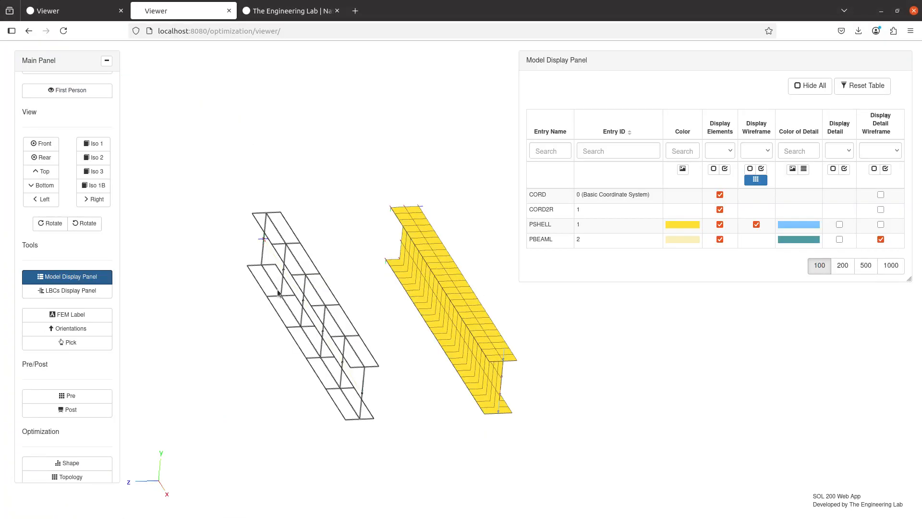
Switch to the SOL 200 Web App viewer and examine the shell and beam models from the side along their length
drag(438, 350, 509, 321)
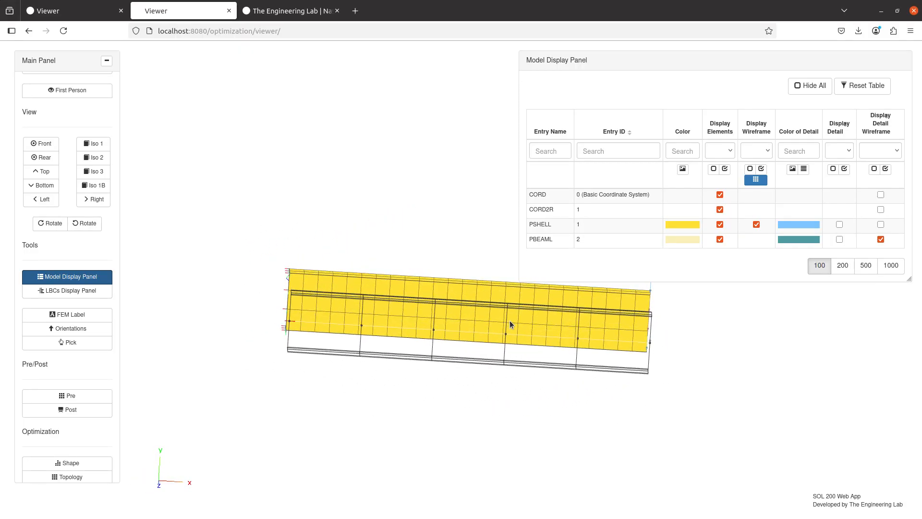
drag(439, 252, 291, 294)
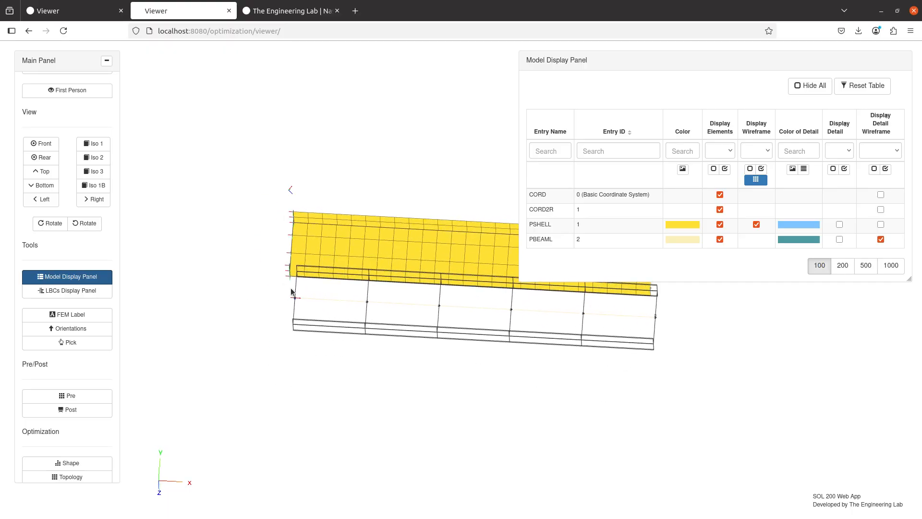
drag(447, 300, 400, 309)
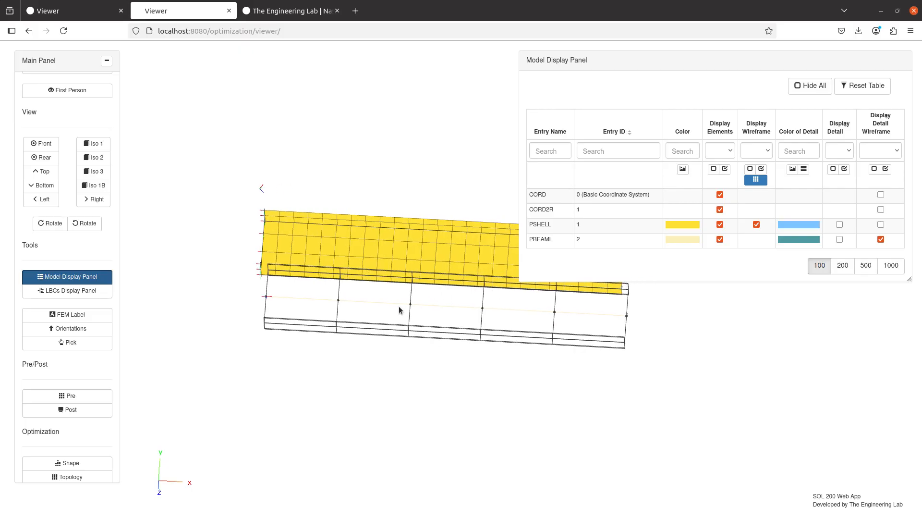
drag(444, 279, 424, 333)
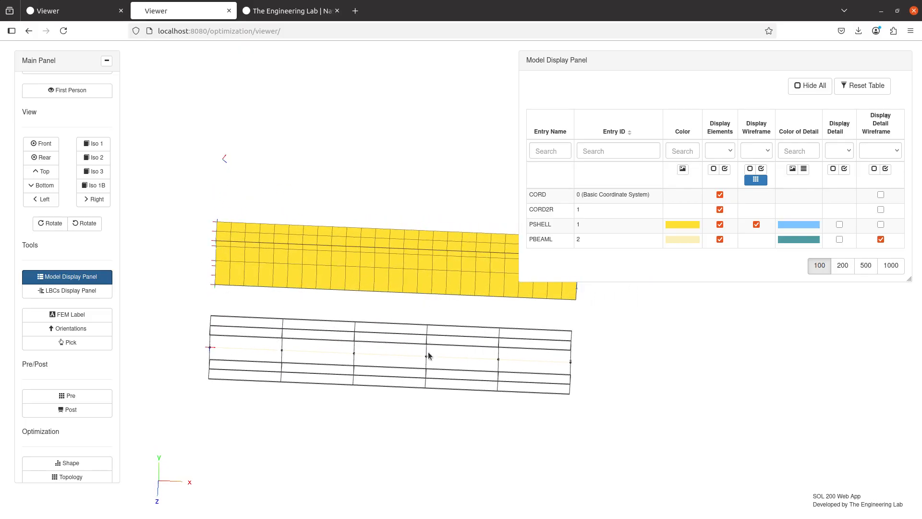
Open the Pre editor for the model, search all bulk data entries for set1, and open the SET1 configuration
drag(422, 374, 442, 398)
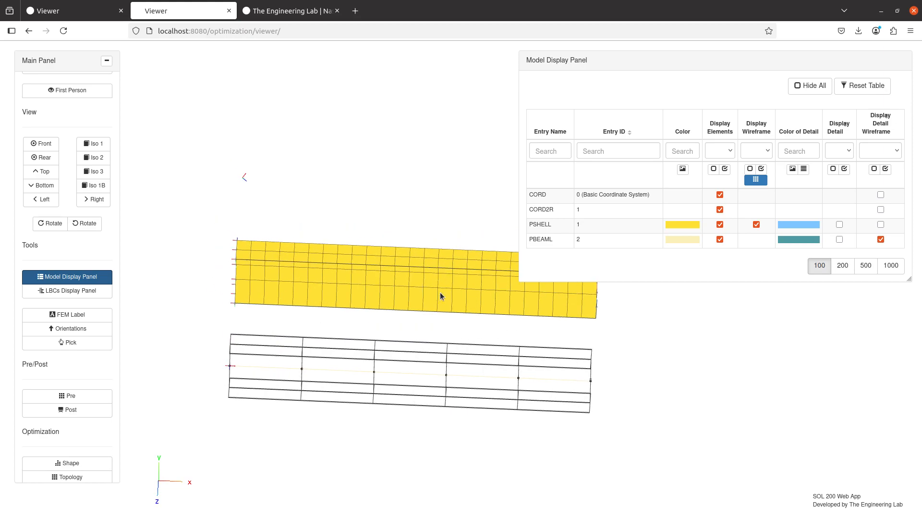
drag(434, 294, 391, 305)
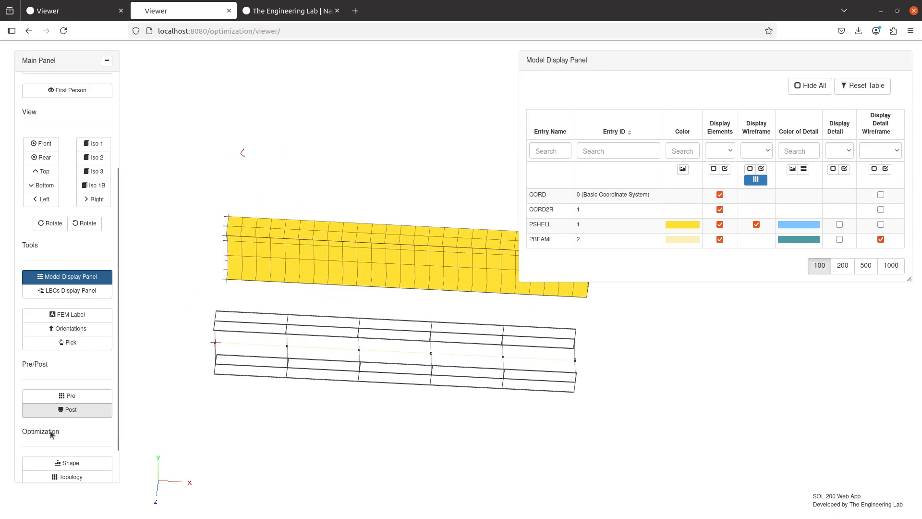
click(101, 394)
click(160, 100)
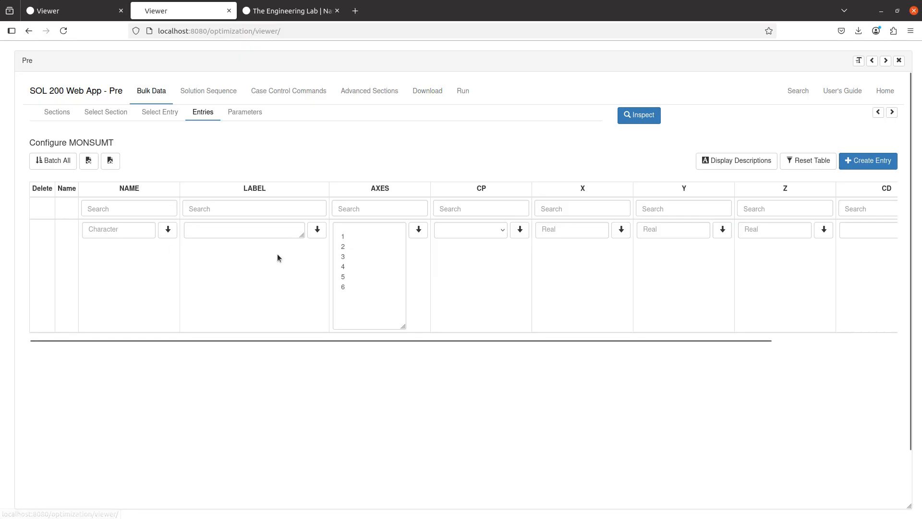
click(174, 118)
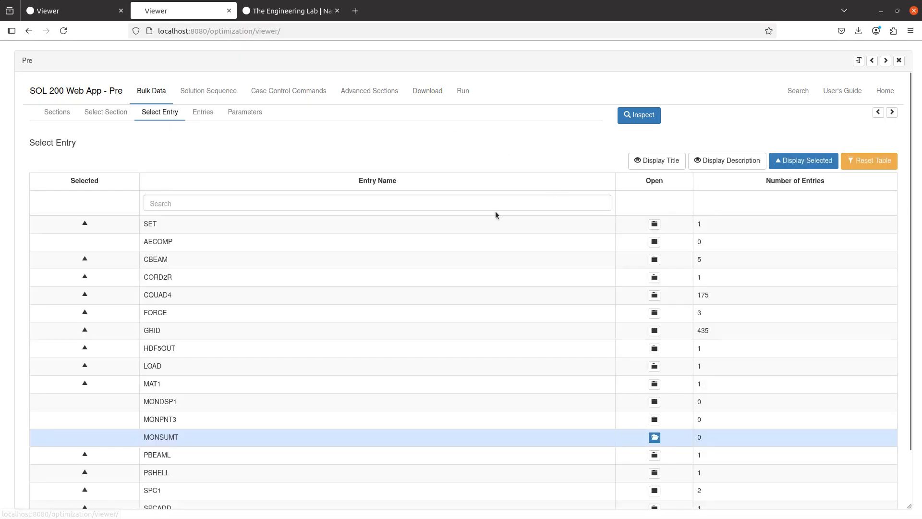
click(869, 161)
click(445, 203)
text(set)
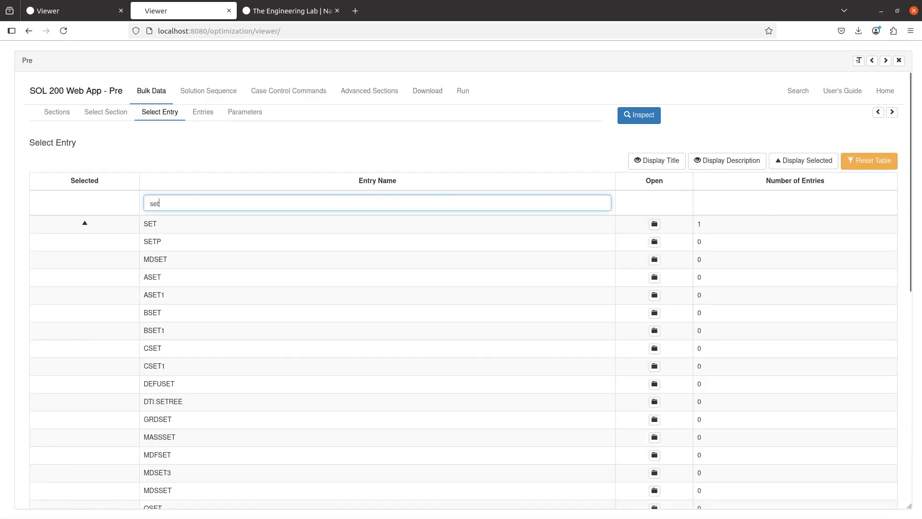
text(1)
click(168, 355)
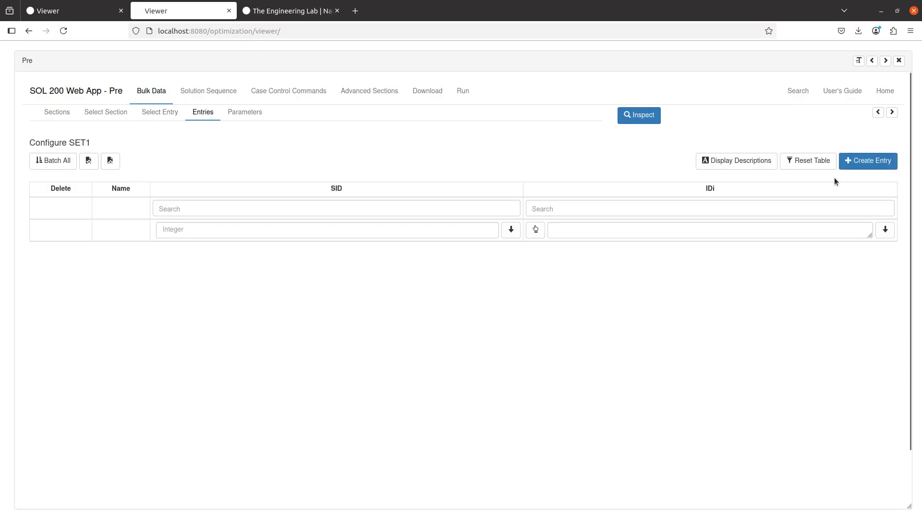
Create four new SET1 entries
click(856, 168)
click(887, 165)
click(886, 165)
click(887, 165)
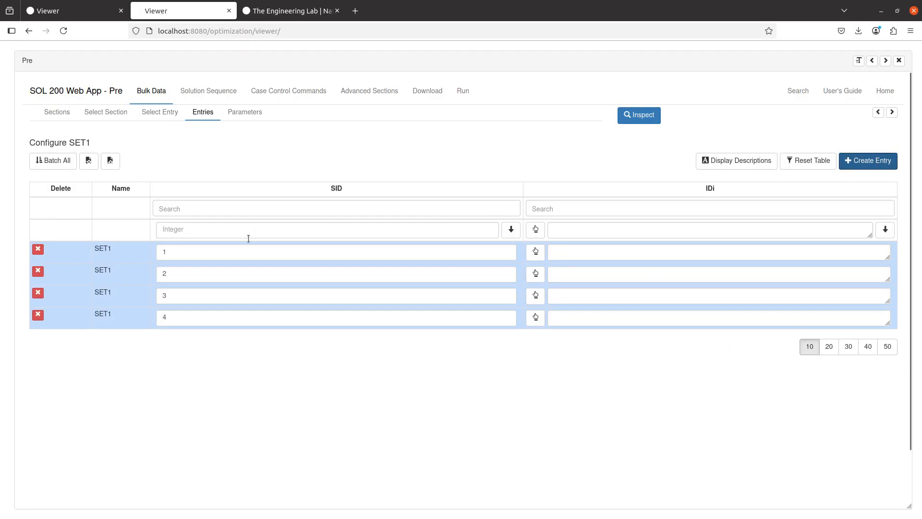
Set the SIDs of the four SET1 entries to 101, 111, 201 and 211
click(251, 253)
text(01)
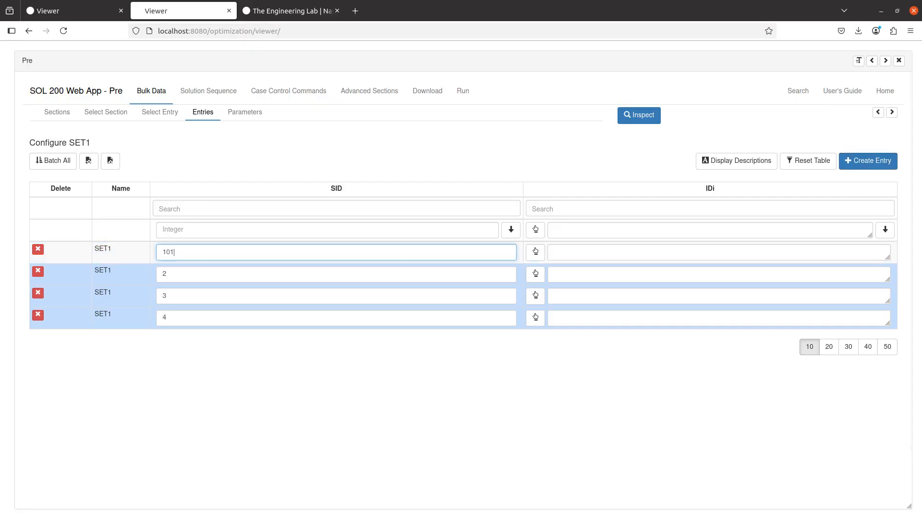
double_click(164, 273)
text(11)
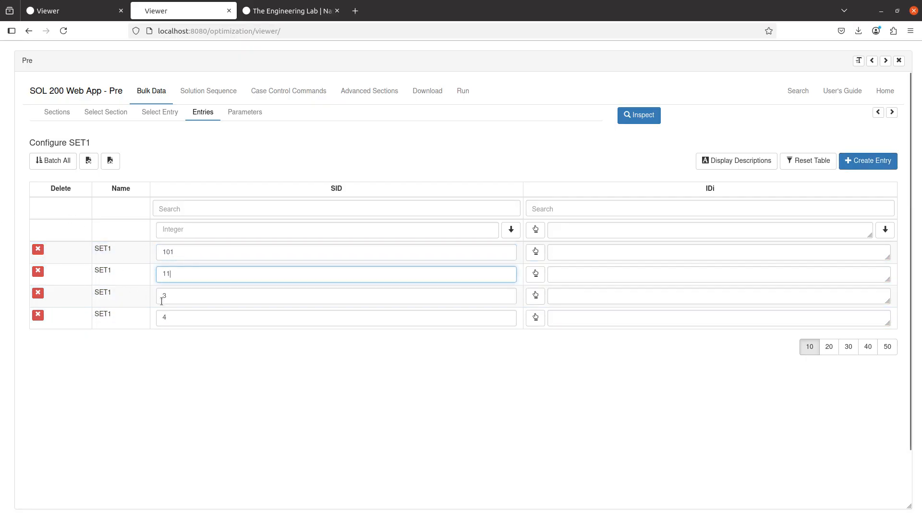
text(1)
click(157, 294)
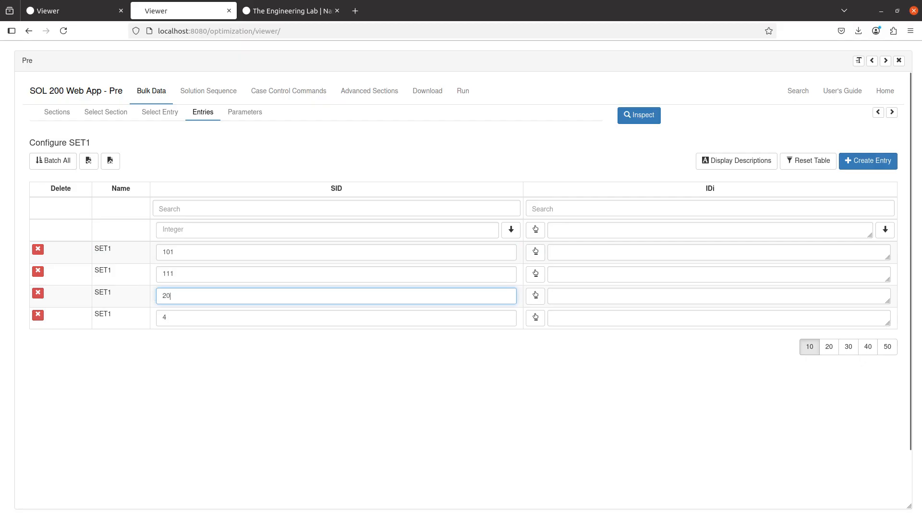
text(1)
key(Tab)
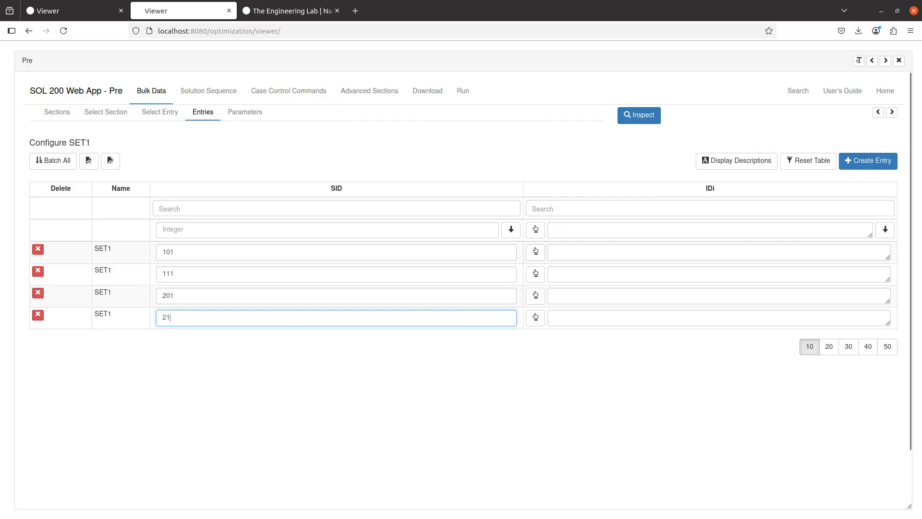
click(226, 333)
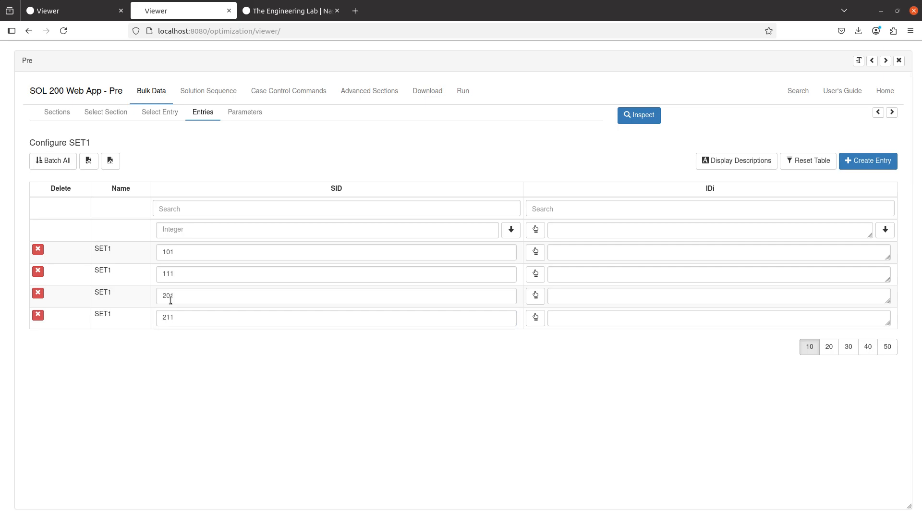
Narrow the Pre editor to expose the model, and pick beam node 1900, fourth from the fixed end, for SET1 101
click(885, 60)
click(886, 60)
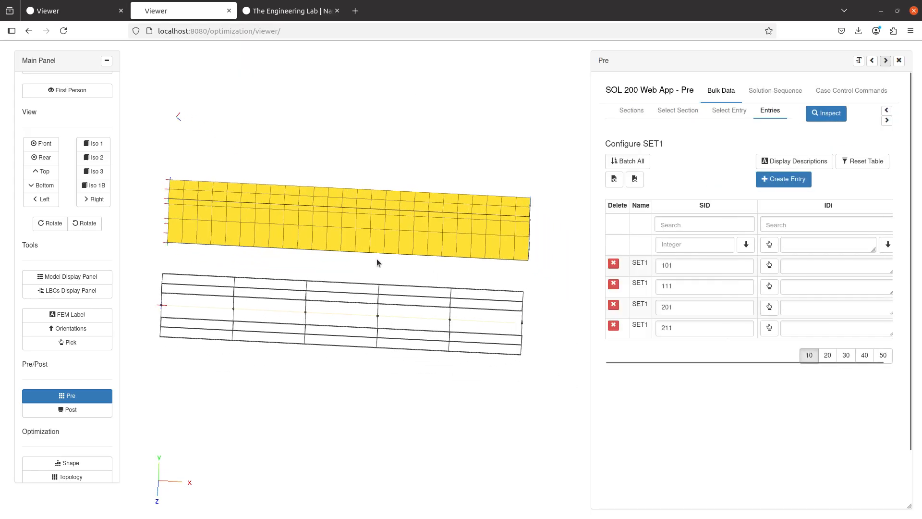
click(769, 265)
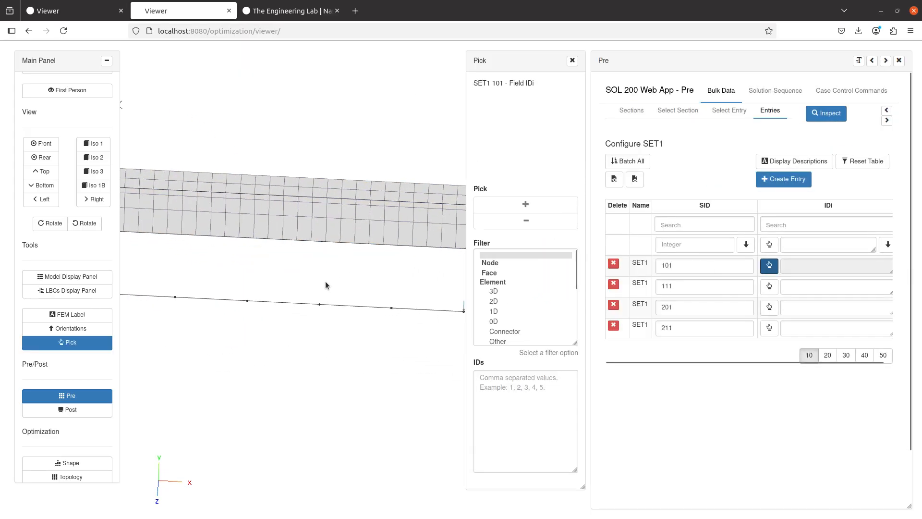
scroll(328, 279, down, 2)
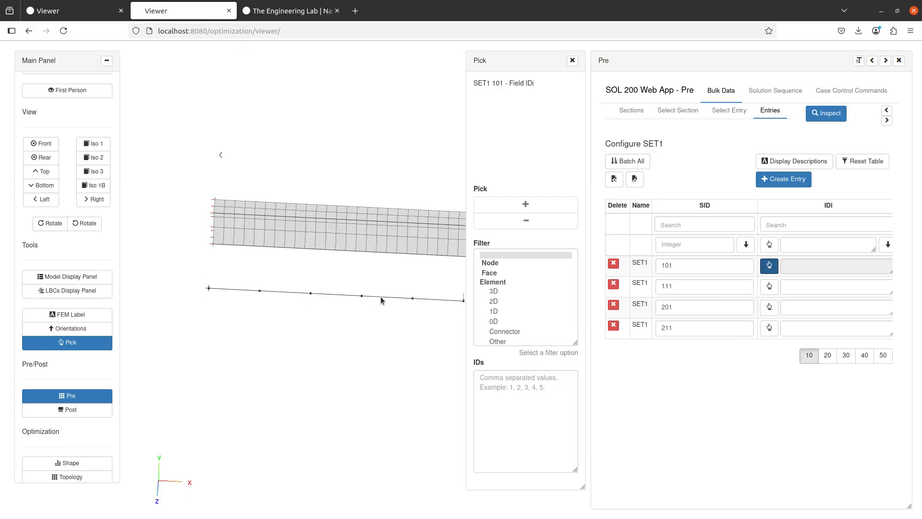
drag(369, 296, 371, 293)
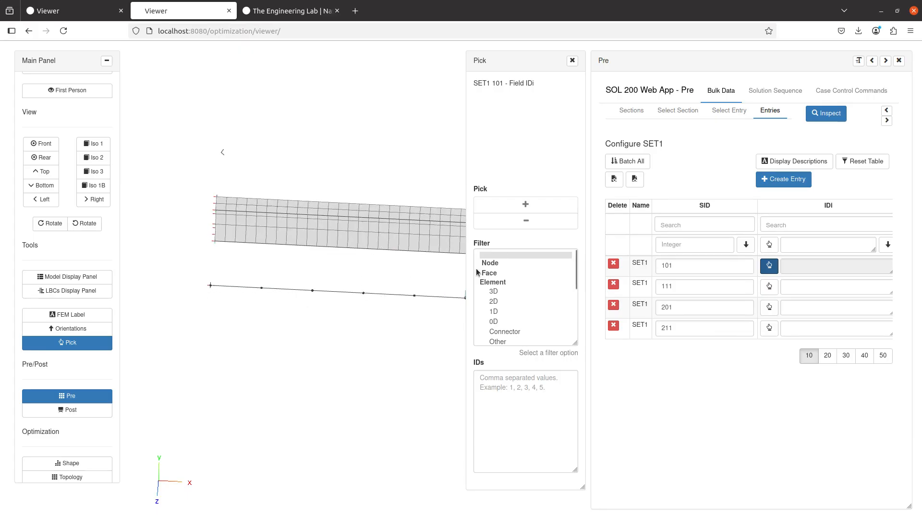
click(490, 263)
click(526, 204)
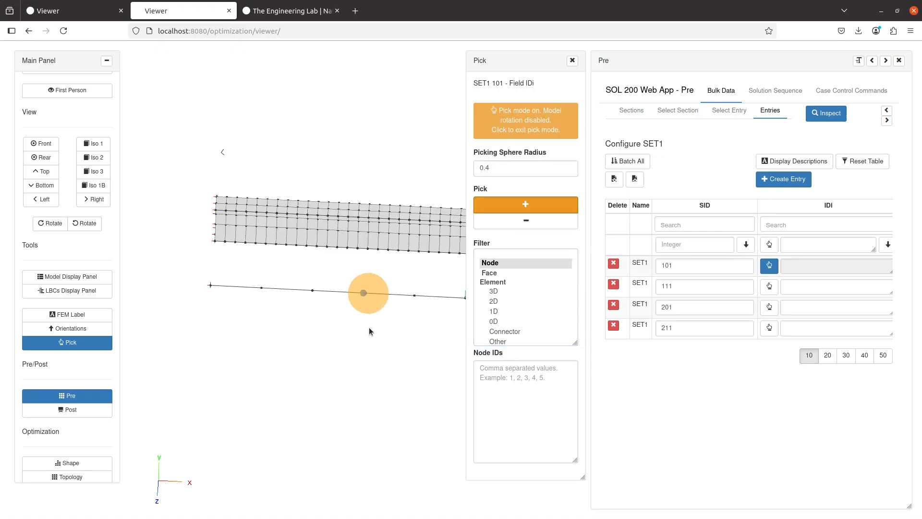
click(367, 294)
click(533, 128)
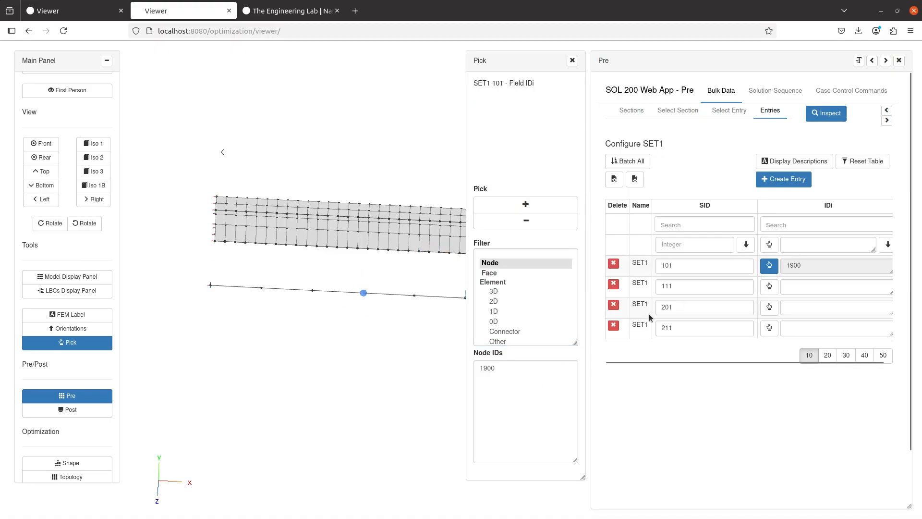
click(769, 307)
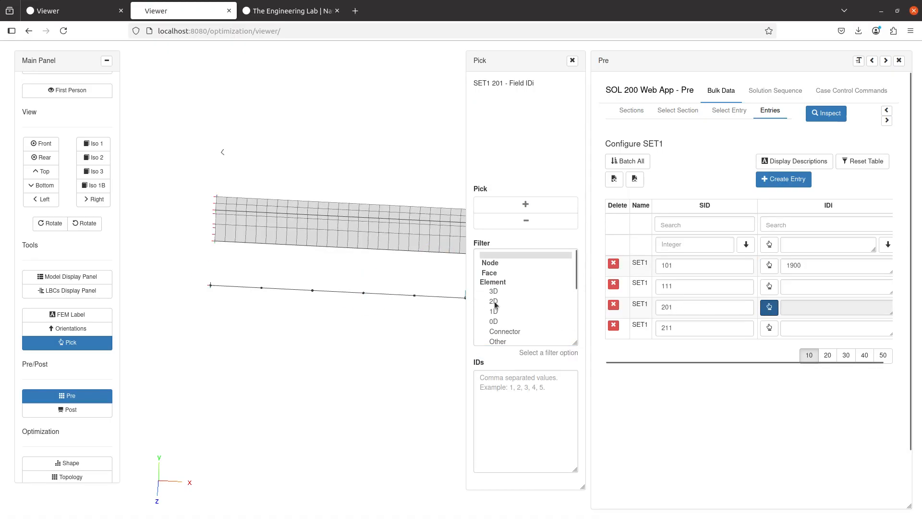
click(494, 263)
click(525, 204)
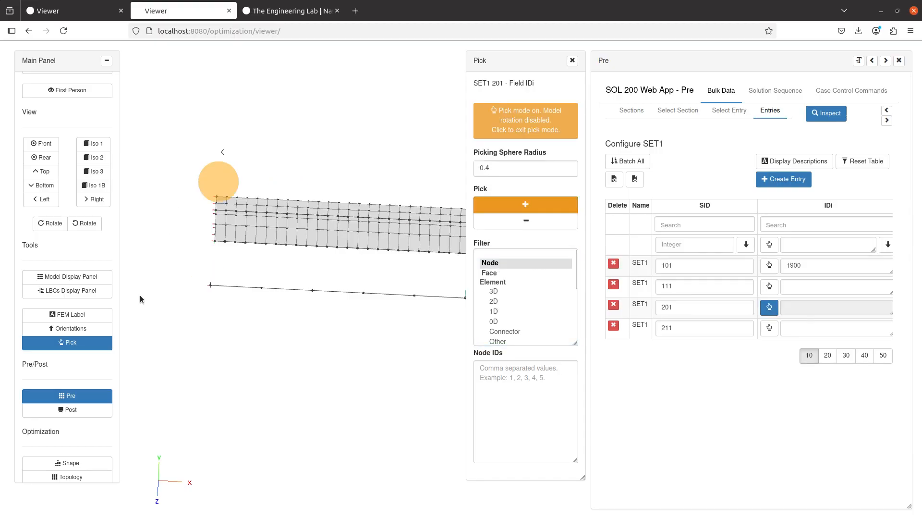
click(573, 60)
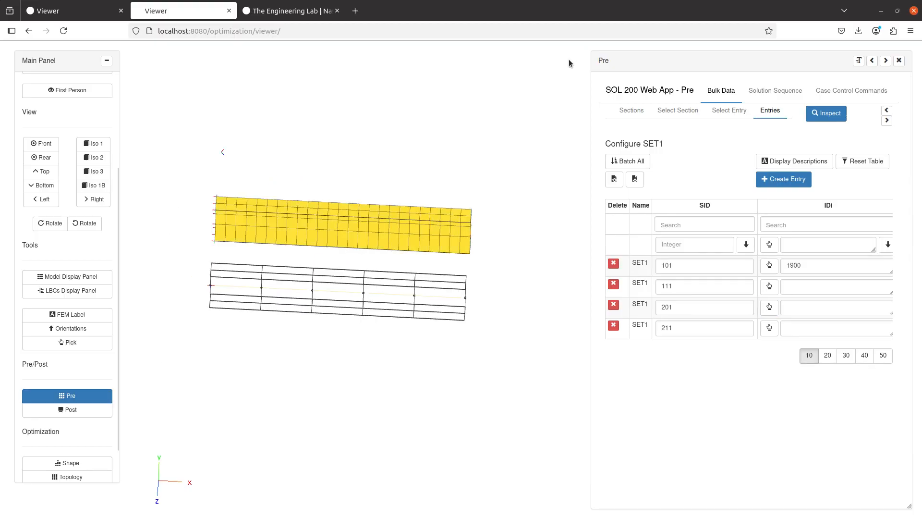
Start adding nodes to SET1 201 from a near-front view of the models, with a picking sphere radius of 0.1
click(41, 143)
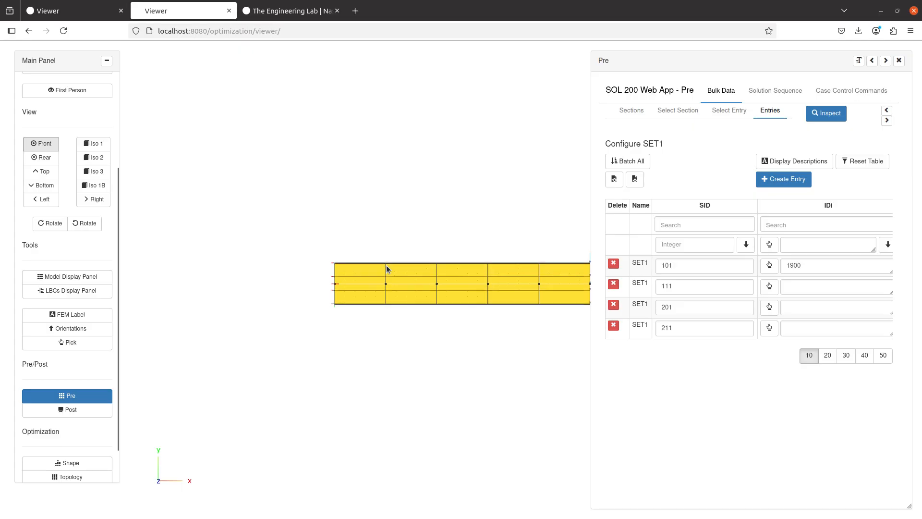
drag(384, 284, 385, 313)
scroll(429, 284, up, 3)
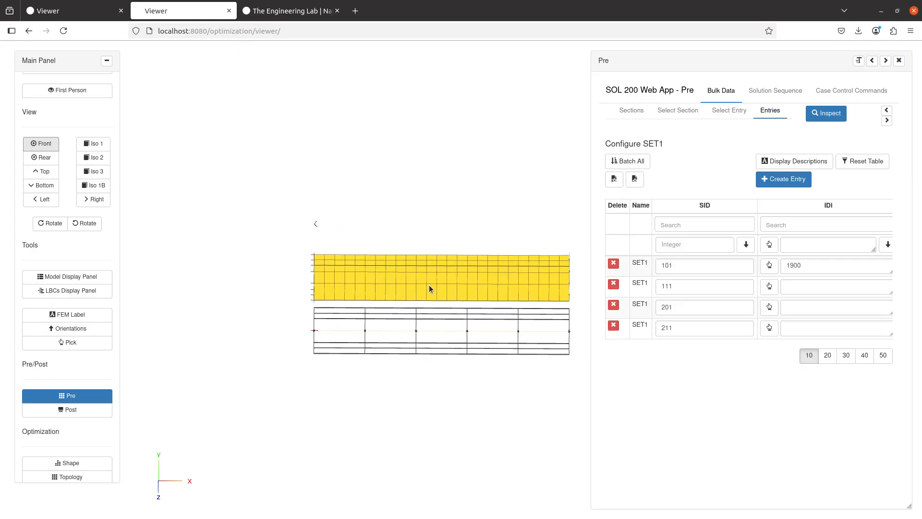
drag(443, 275, 389, 267)
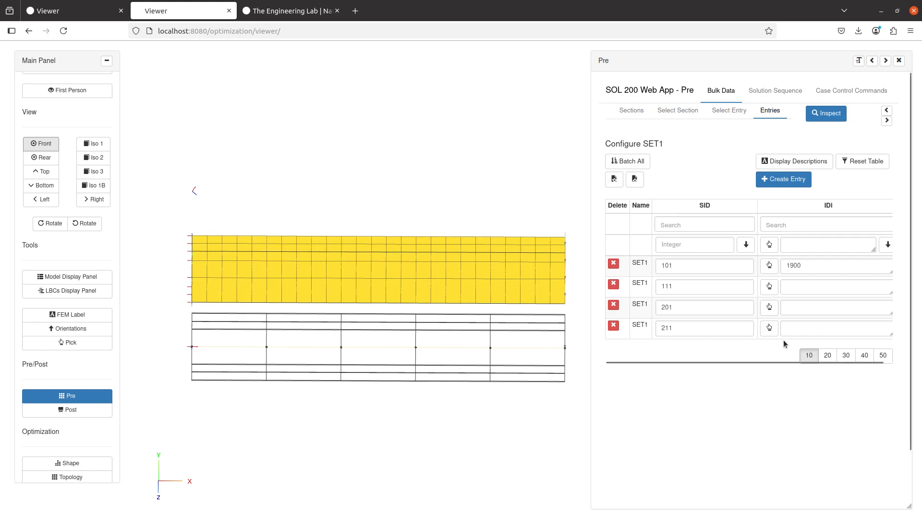
click(769, 306)
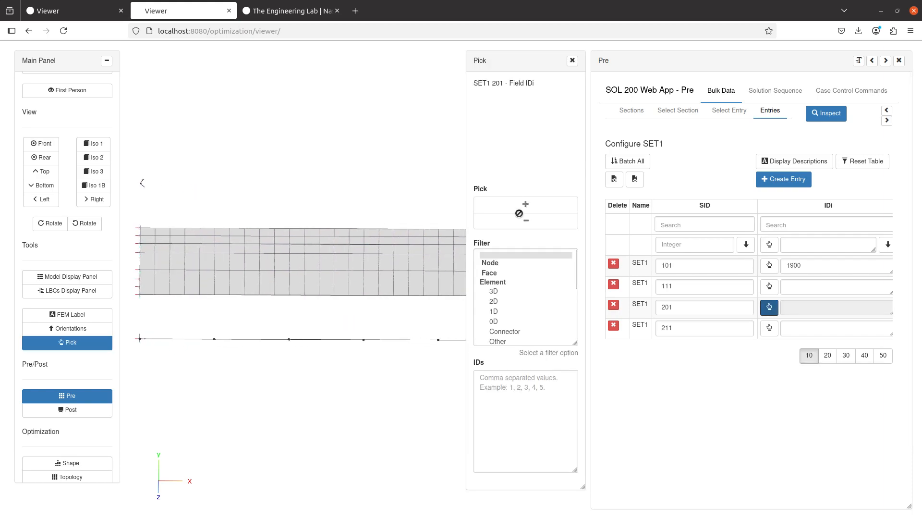
click(490, 262)
click(526, 204)
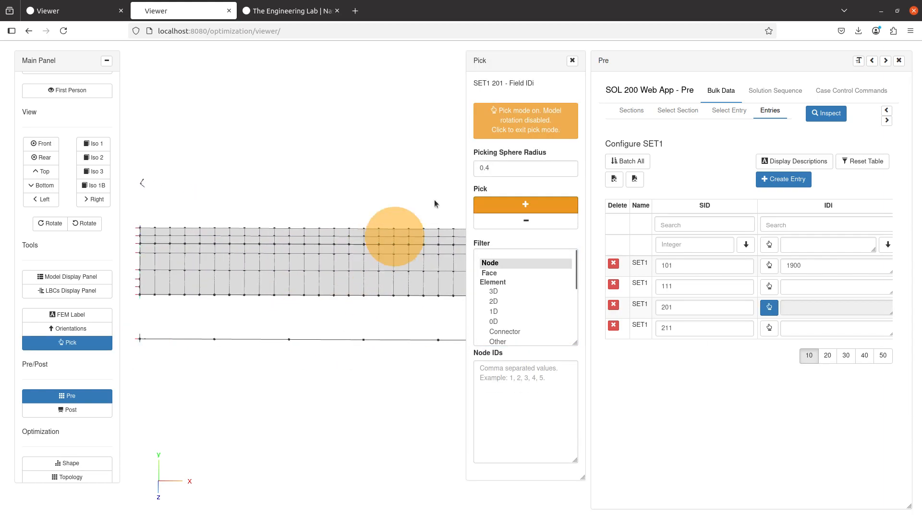
click(488, 168)
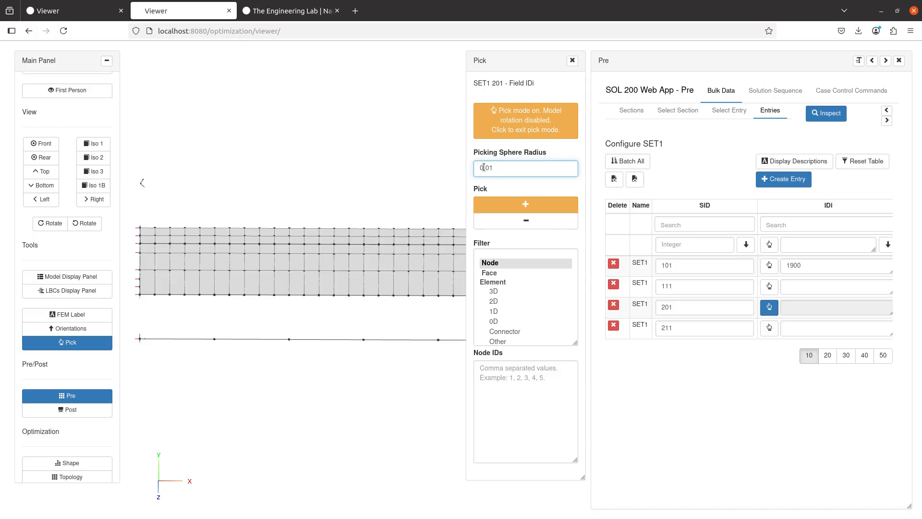
drag(485, 168, 497, 165)
text(1)
scroll(348, 295, down, 3)
drag(352, 192, 310, 167)
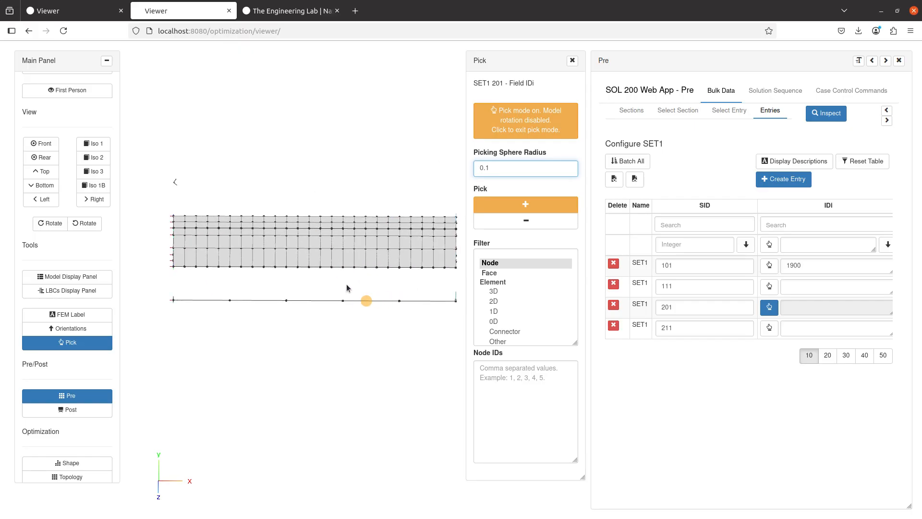
scroll(342, 272, up, 3)
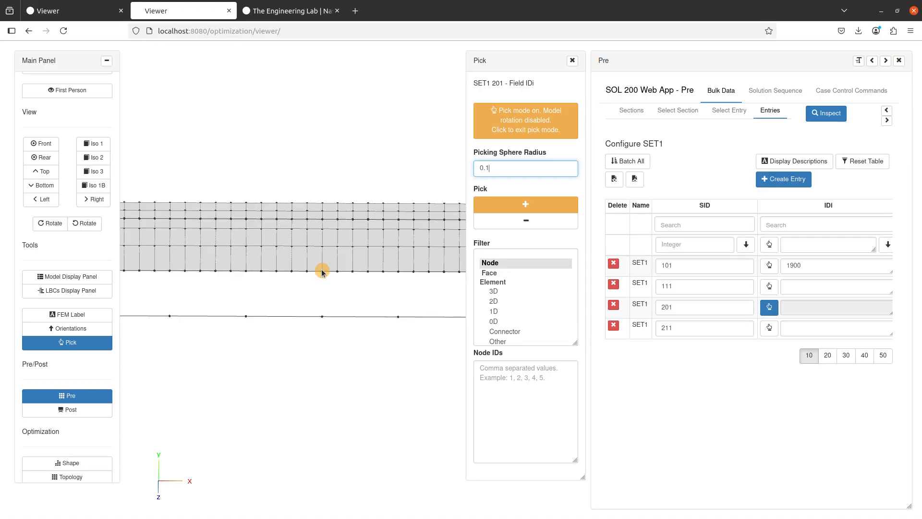
Pick the shell nodes for SET1 201 along the vertical mesh line aligned with the fourth beam node, and inspect the selection from below
drag(321, 272, 323, 200)
click(528, 132)
drag(327, 349, 350, 247)
scroll(368, 280, up, 5)
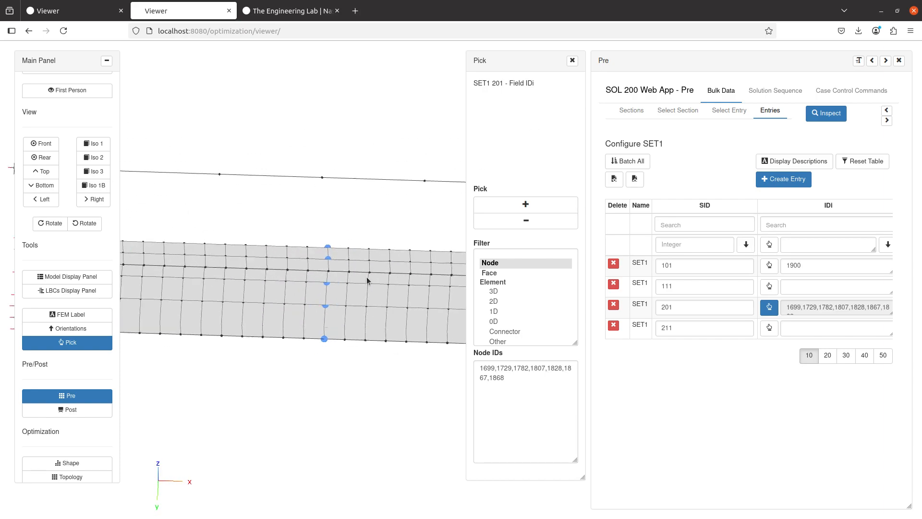
Add the missed shell node 1751 on the same mesh line to SET1 201 and finish picking for that set
click(485, 205)
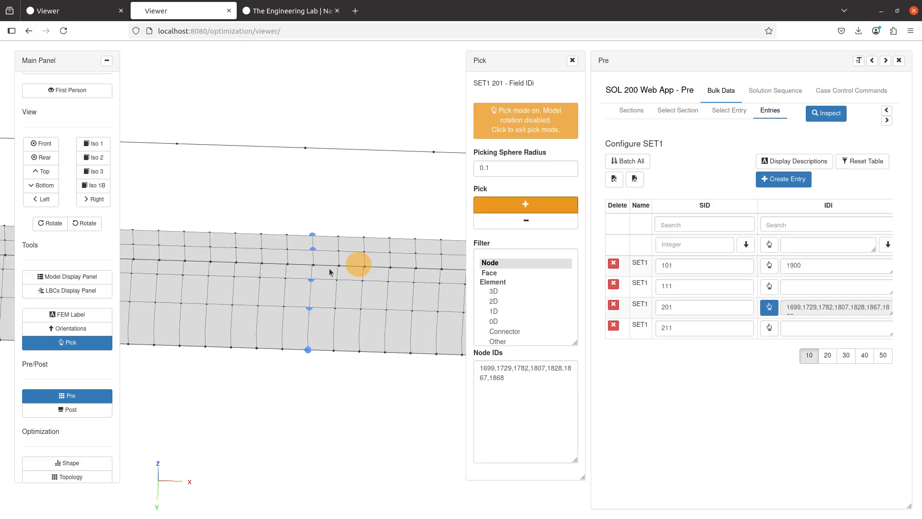
click(314, 264)
click(479, 143)
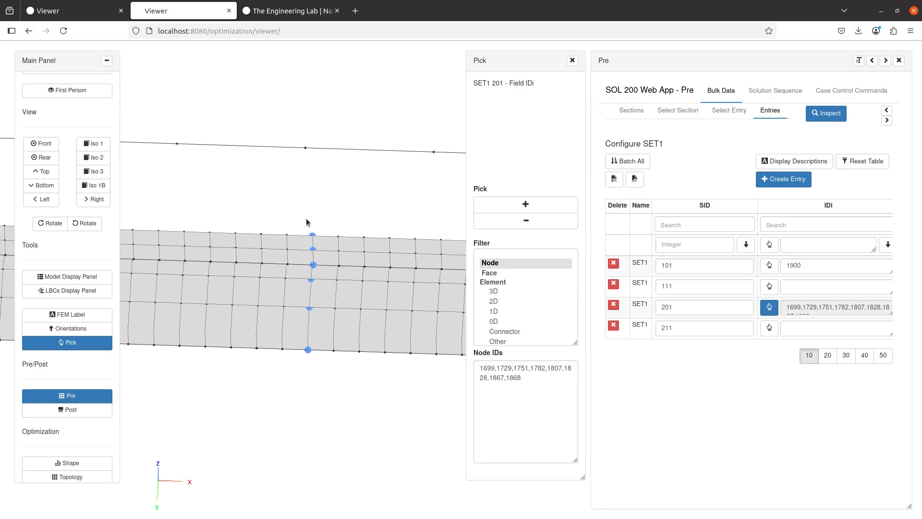
drag(309, 223, 324, 356)
scroll(324, 356, down, 6)
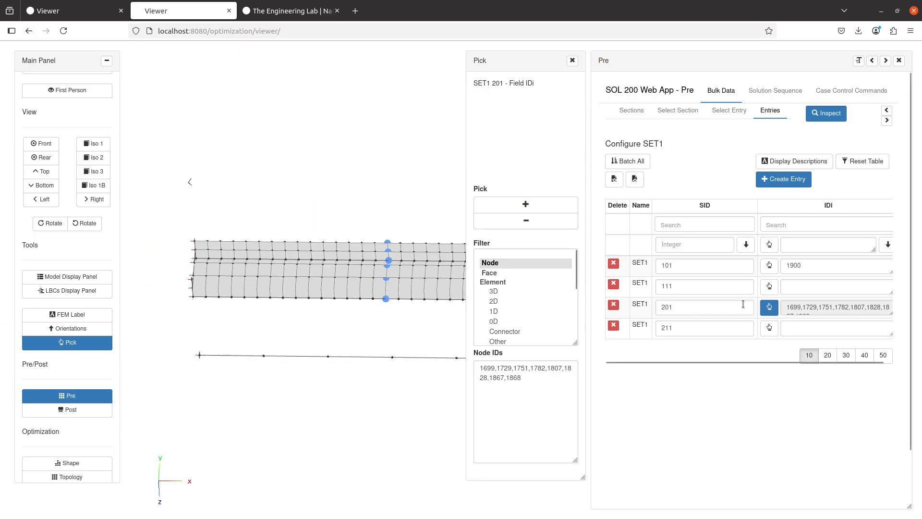
click(772, 308)
View the shell and beam models from the front with a slight tilt that separates them
drag(348, 330, 341, 323)
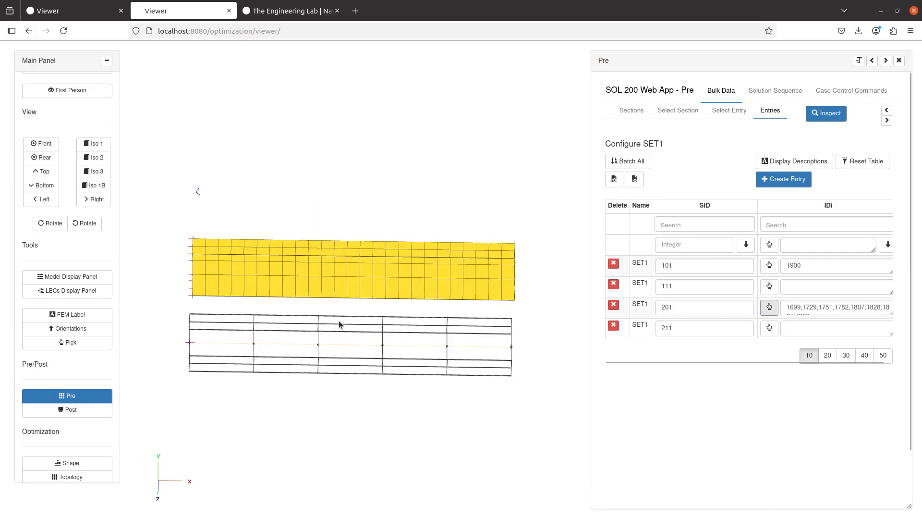
click(41, 143)
drag(430, 287, 323, 298)
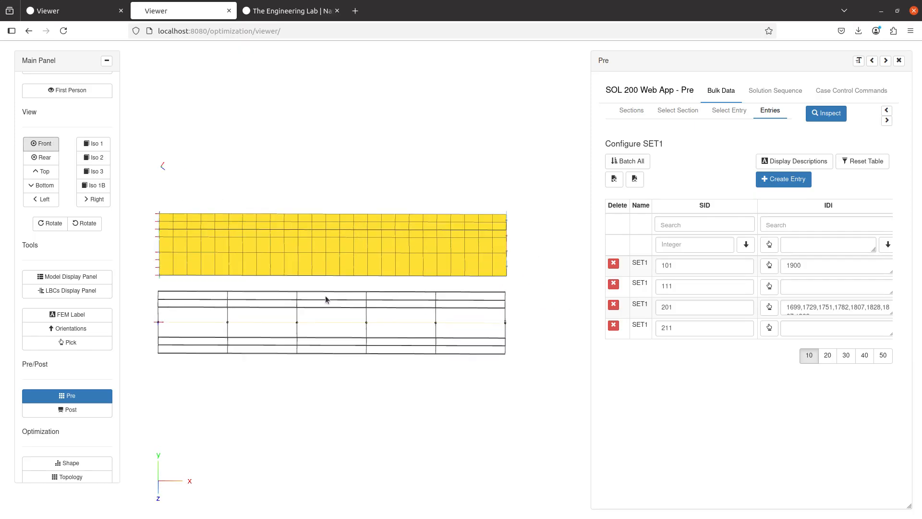
Add the 1D beam element 1519, just beyond the fourth beam node in the +X direction, to SET1 111 and finish picking
click(769, 287)
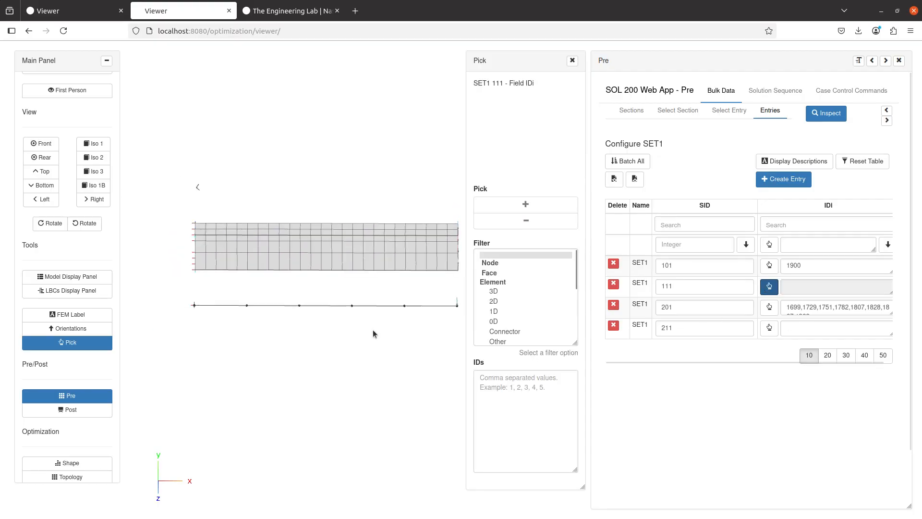
click(502, 312)
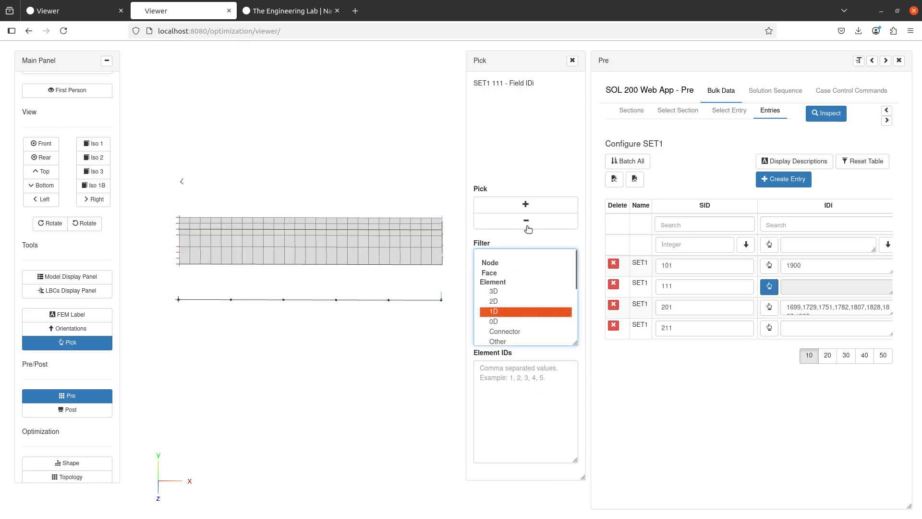
click(525, 204)
click(343, 299)
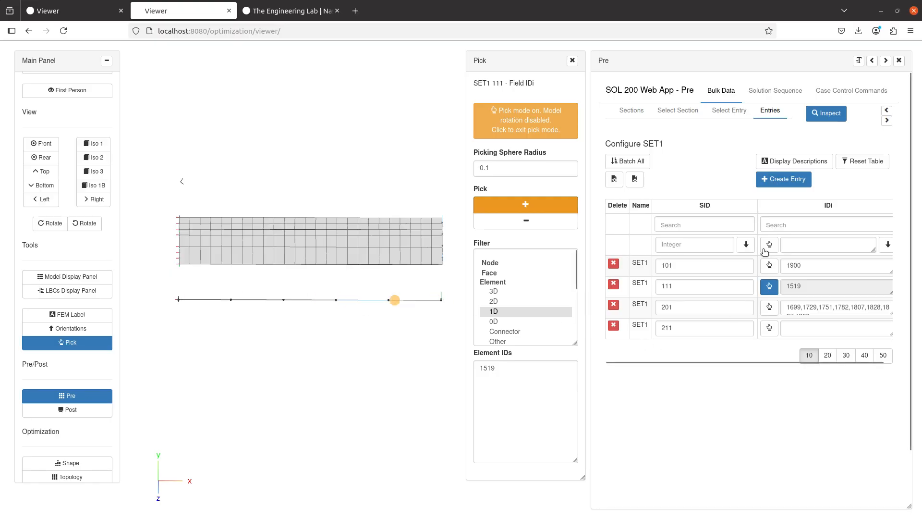
click(770, 286)
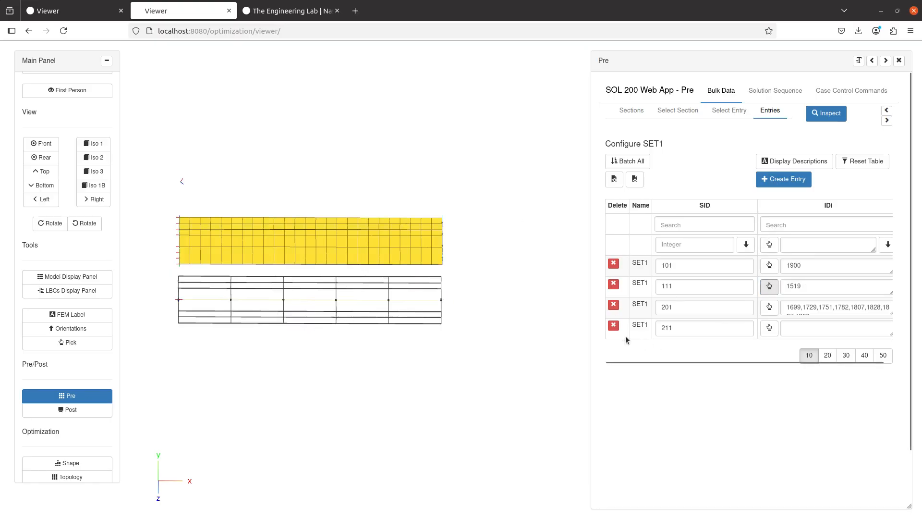
Add the column of 2D shell elements just beyond the SET1 201 mesh line to SET1 211, finish picking, and widen the Pre panel
click(769, 328)
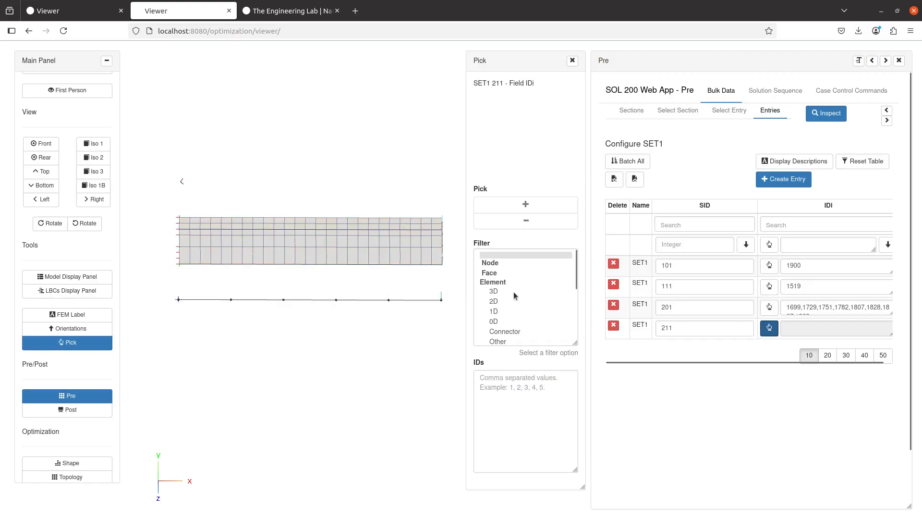
click(494, 301)
click(526, 204)
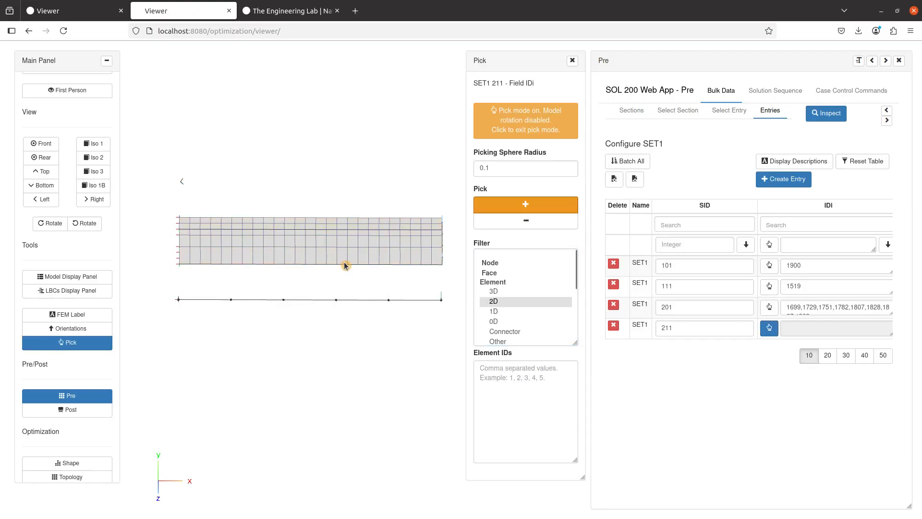
mouse_move(345, 232)
mouse_down()
mouse_move(347, 221)
mouse_move(360, 262)
mouse_move(331, 341)
mouse_move(321, 217)
mouse_move(374, 250)
mouse_move(376, 418)
mouse_move(358, 319)
mouse_move(331, 325)
mouse_move(364, 325)
mouse_up()
click(500, 221)
click(525, 120)
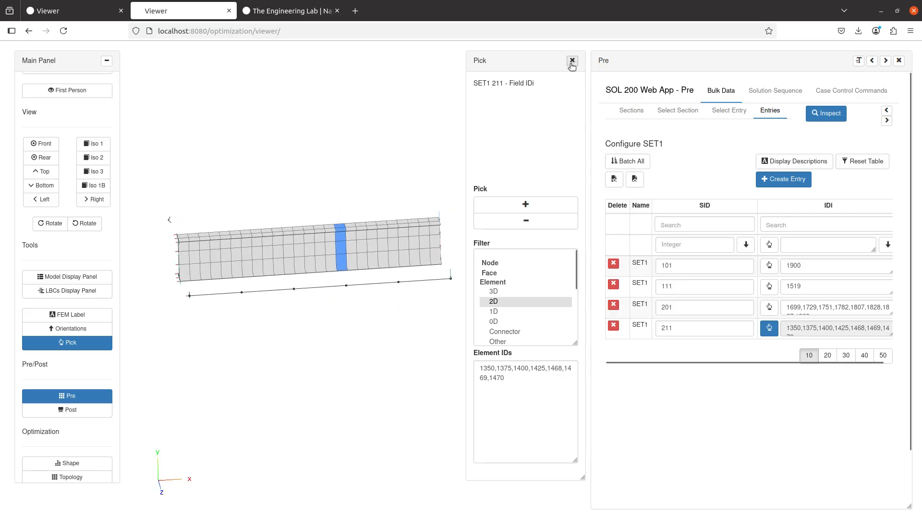
click(573, 60)
click(871, 61)
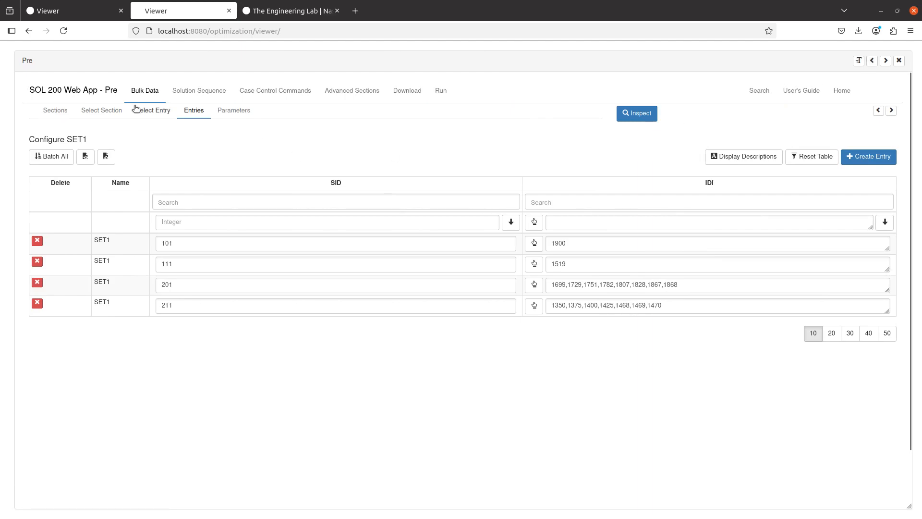
Find the MONPNT3 bulk data entry type and create two entries
click(153, 111)
click(870, 158)
click(432, 196)
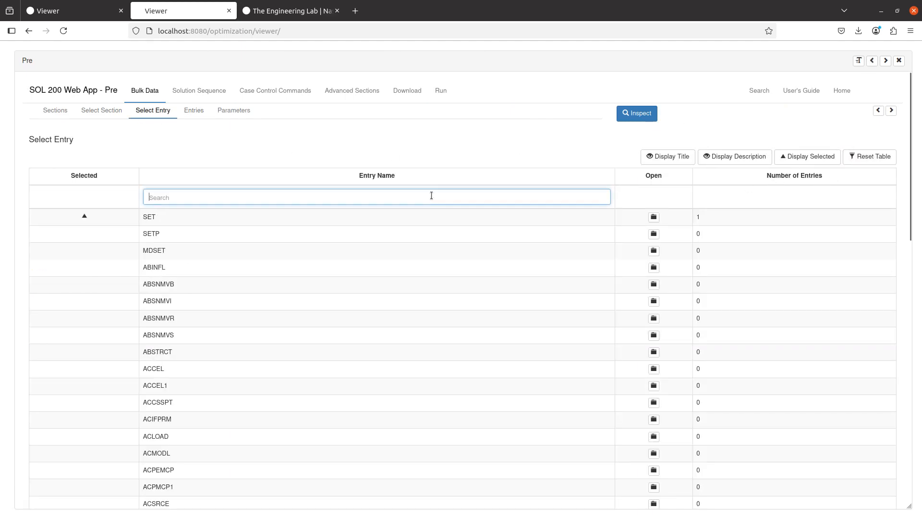
text(monpnt3)
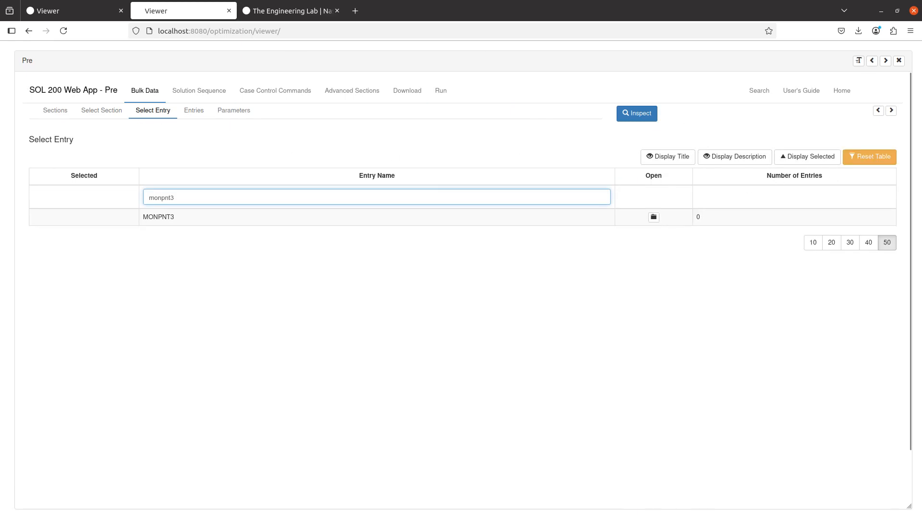
click(652, 217)
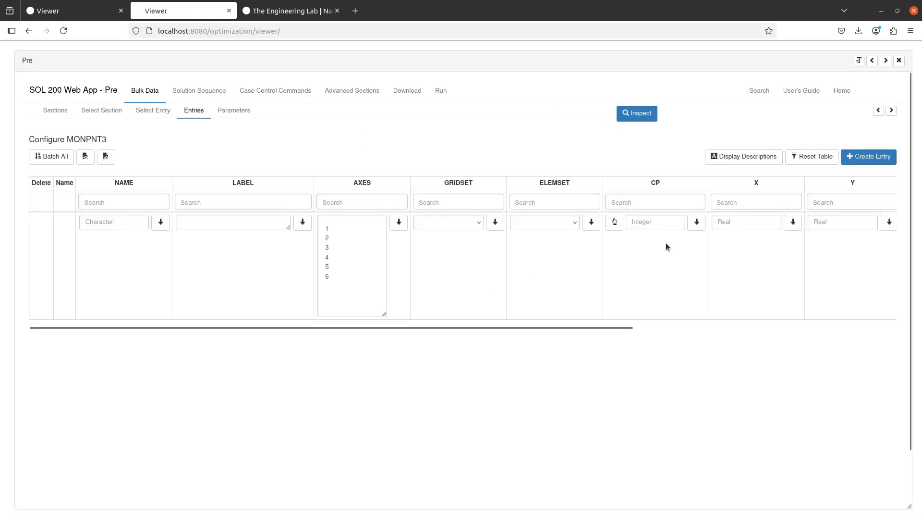
double_click(864, 163)
Try to assign SET1 101 as the GRIDSET of the first MONPNT3 entry, and delete both MONPNT3 entries
click(480, 333)
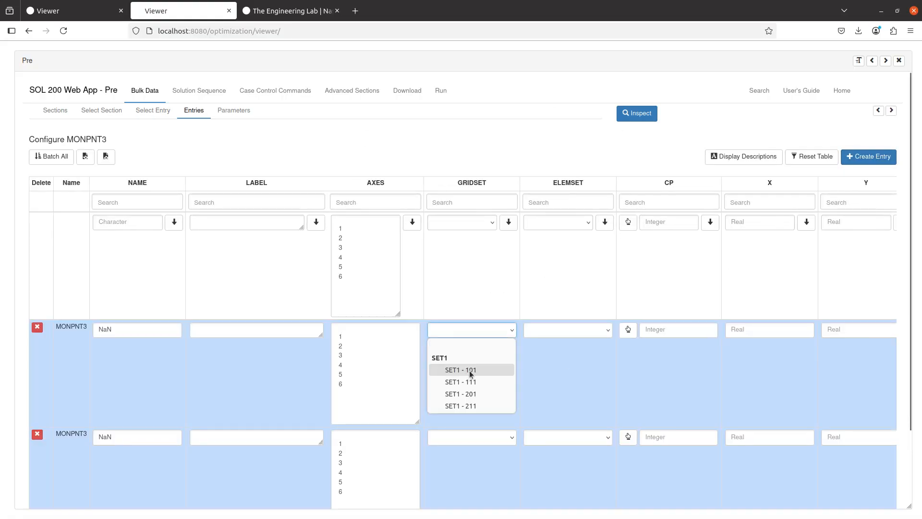
click(478, 347)
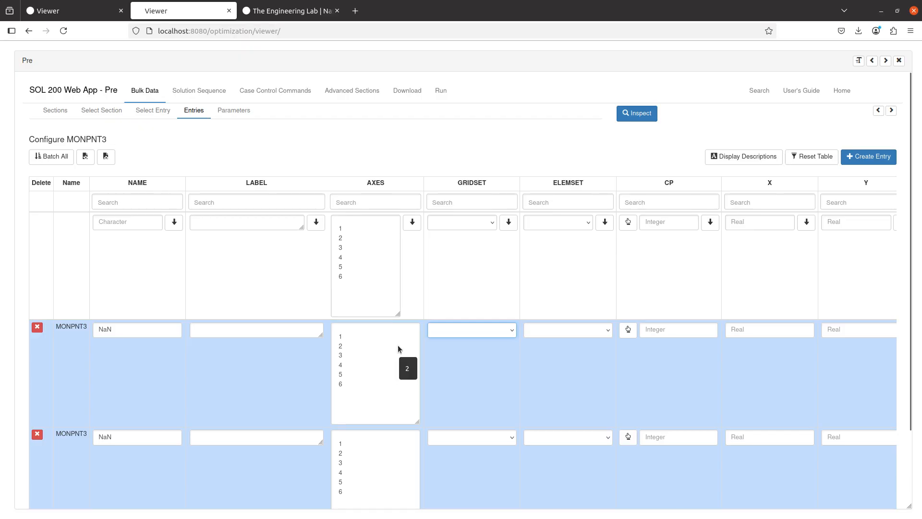
click(492, 333)
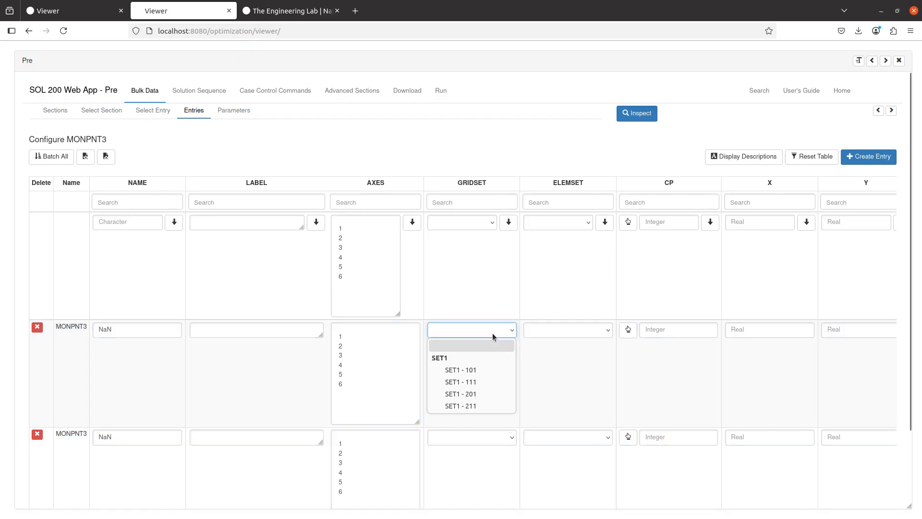
click(488, 368)
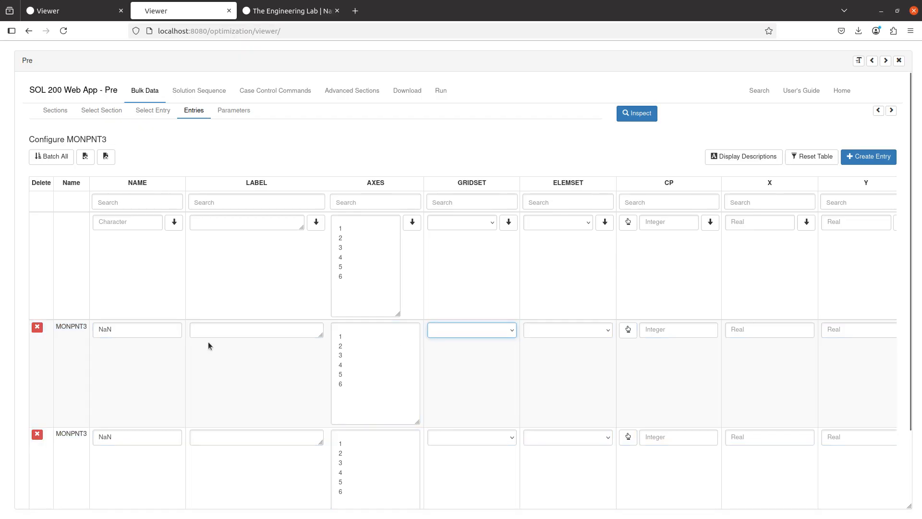
click(156, 110)
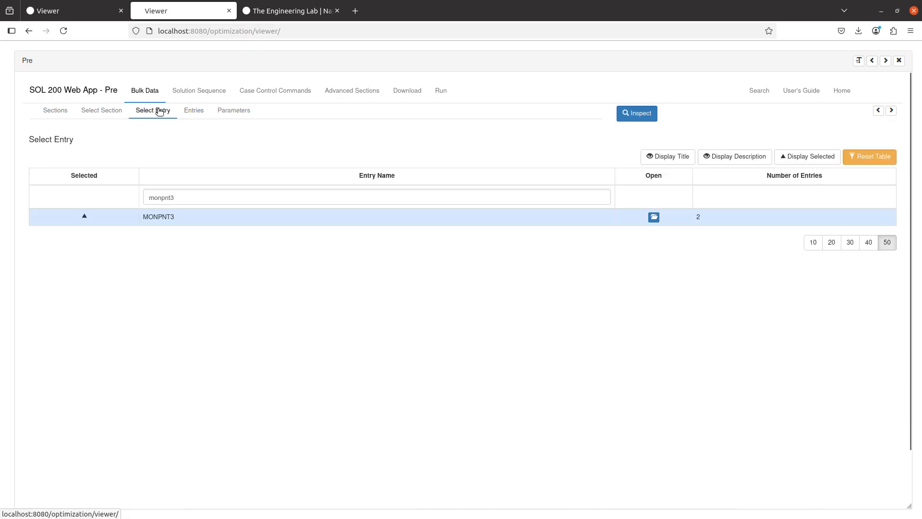
click(192, 112)
double_click(37, 327)
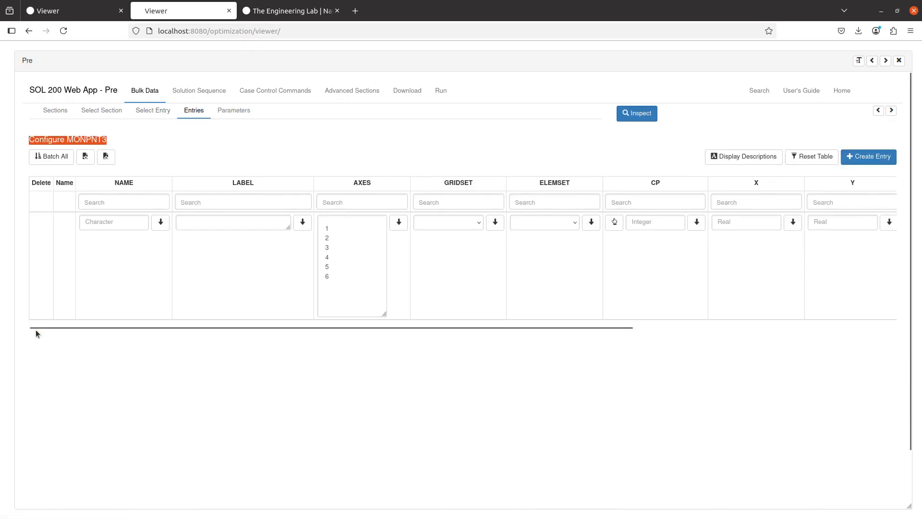
Review the bulk data entry types present in the model and view the shell and beam models before returning to Pre
click(166, 112)
click(800, 160)
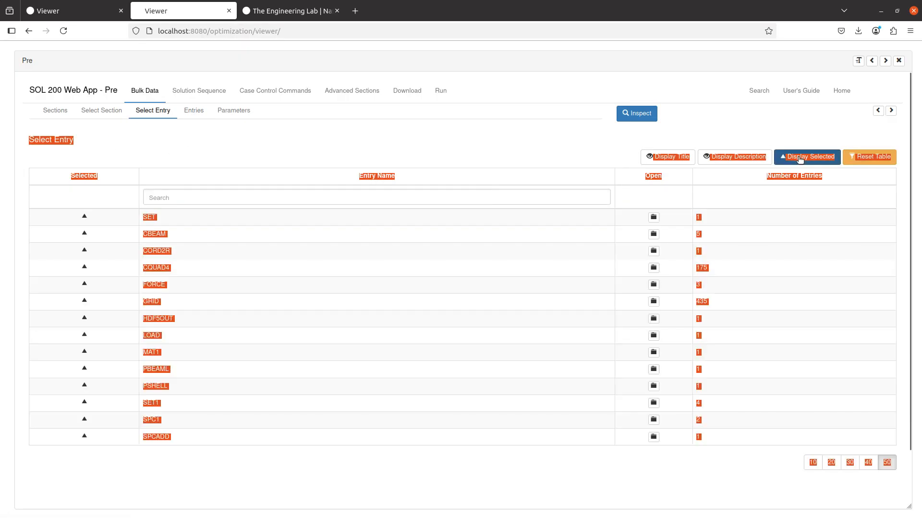
click(340, 140)
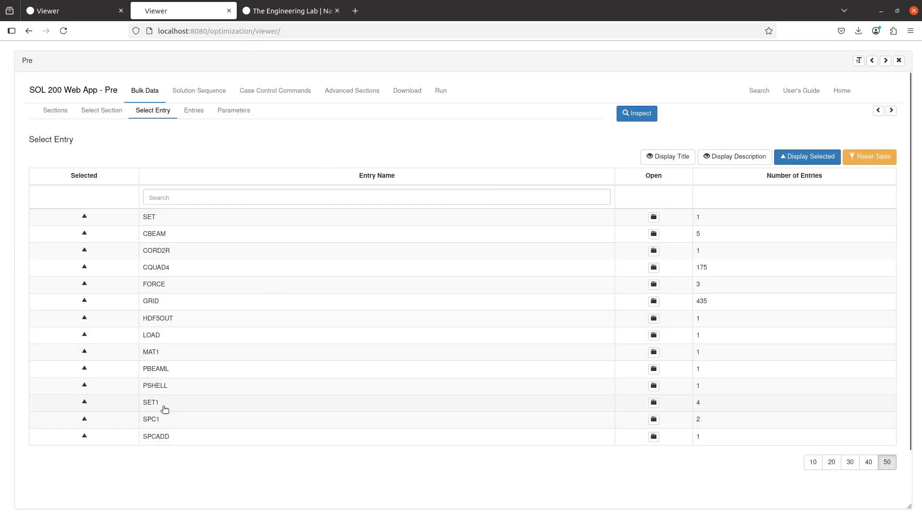
click(900, 60)
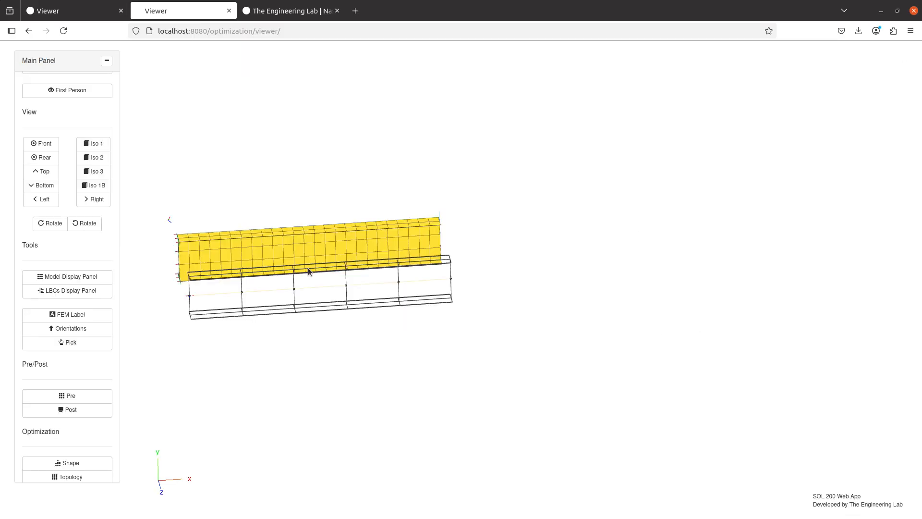
drag(309, 272, 299, 252)
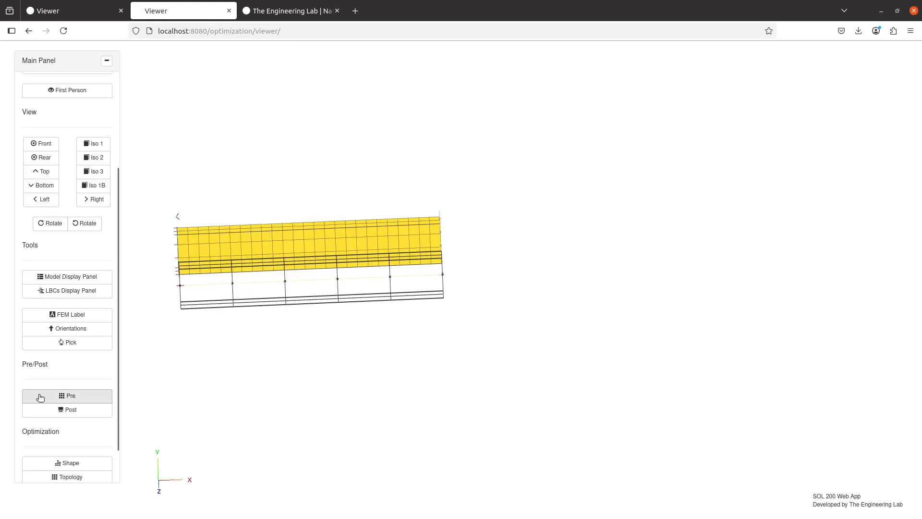
click(41, 396)
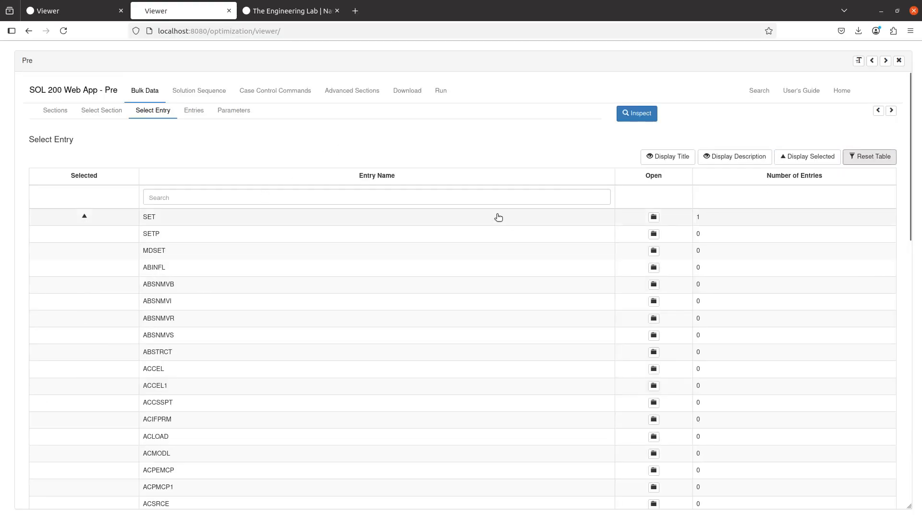
Search the bulk data entry types for monpnt3 and create two blank MONPNT3 entries
click(500, 197)
text(monpnt)
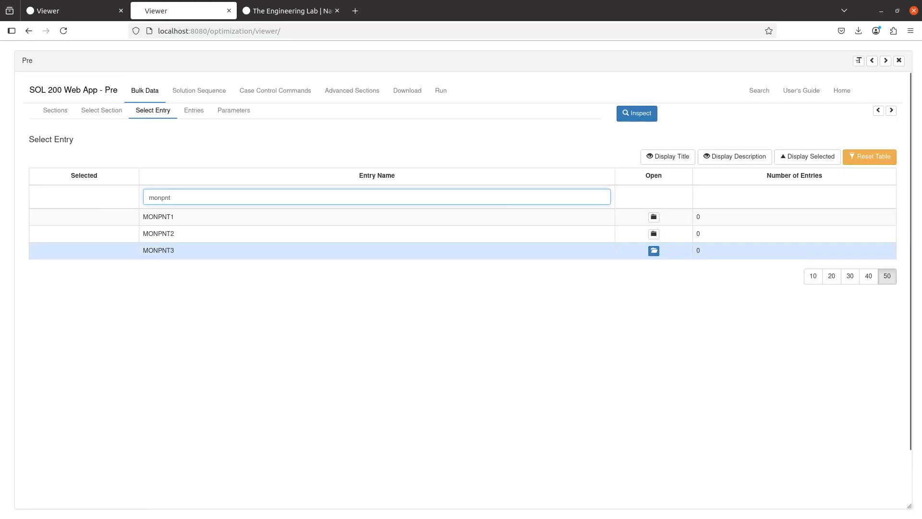
text(3)
click(654, 217)
click(883, 158)
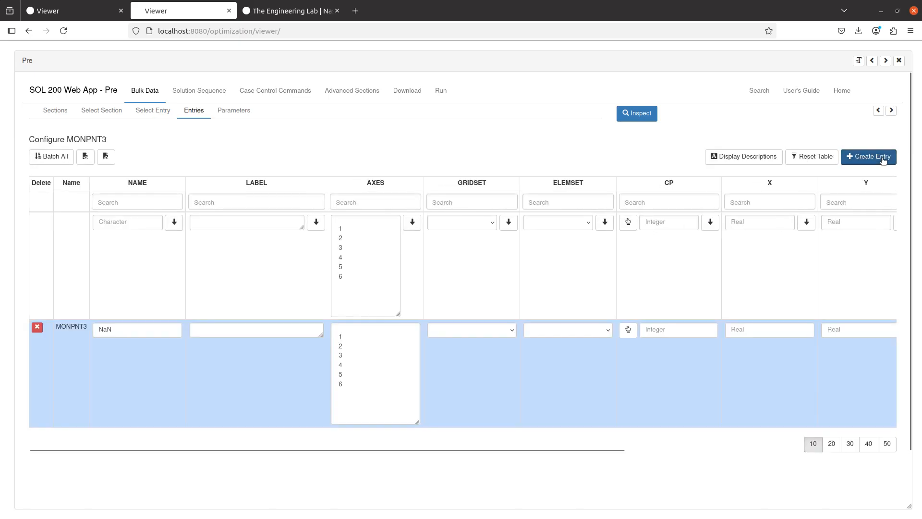
click(883, 157)
Name the two MONPNT3 entries P1 and P2
scroll(284, 381, down, 2)
double_click(123, 252)
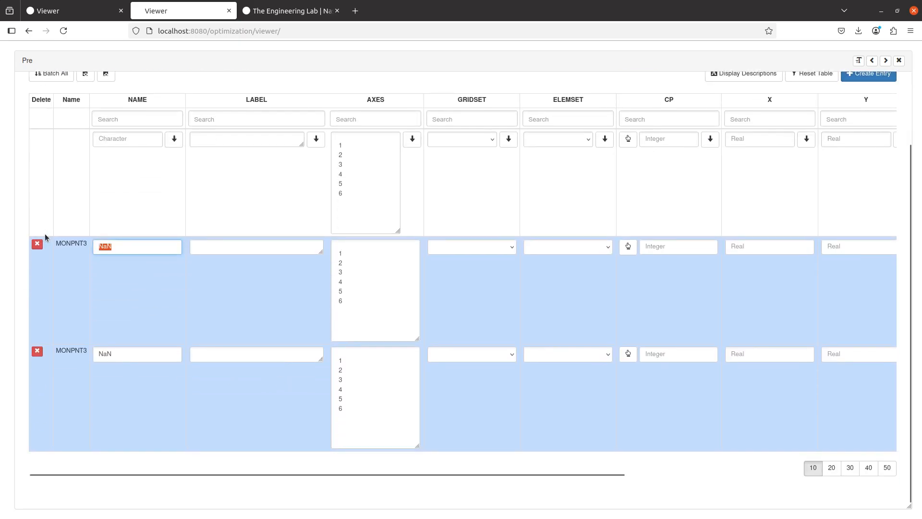
text(P1)
double_click(124, 353)
text(P2)
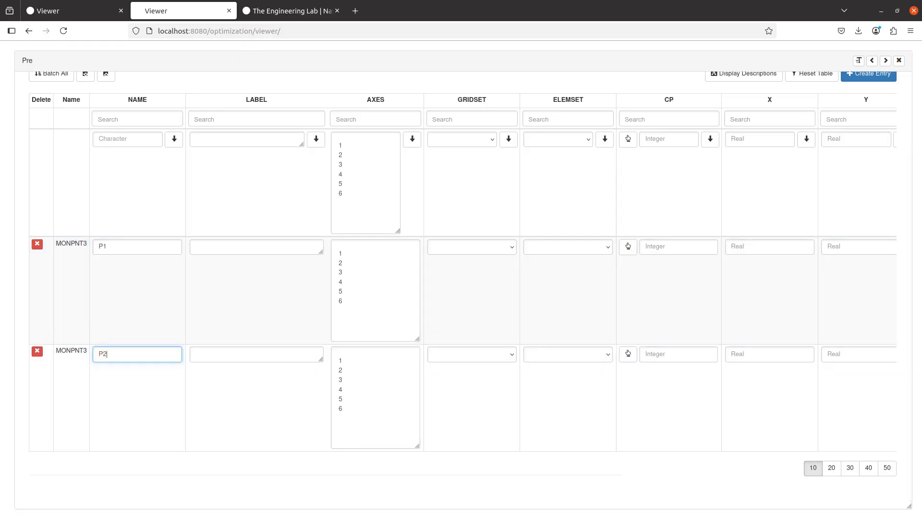
Label monitor point P1 "Cut on beam 1 at 3 meters" and view both beams in the model from a steep angle
click(228, 250)
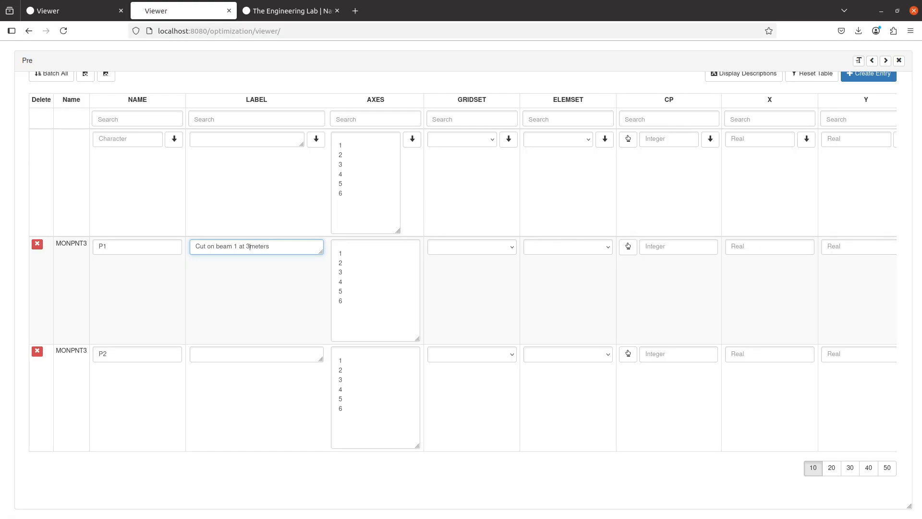
click(899, 60)
drag(425, 339, 486, 194)
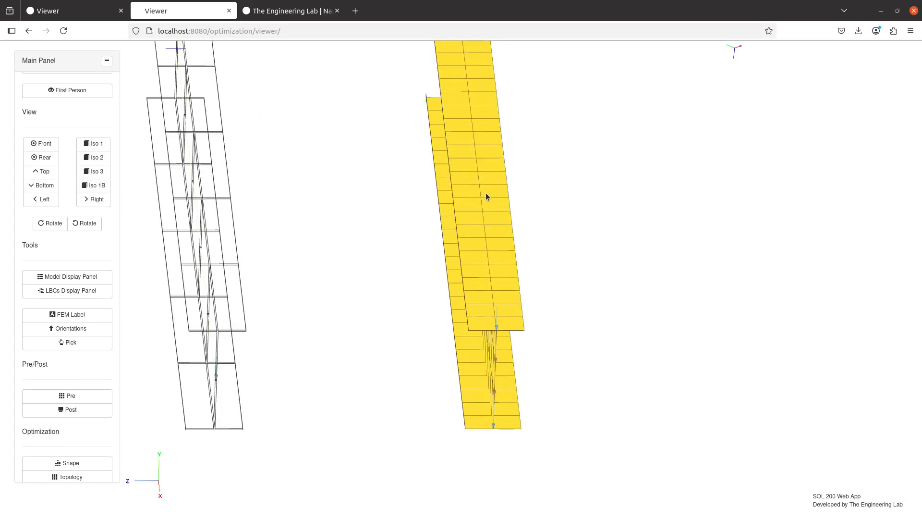
click(86, 397)
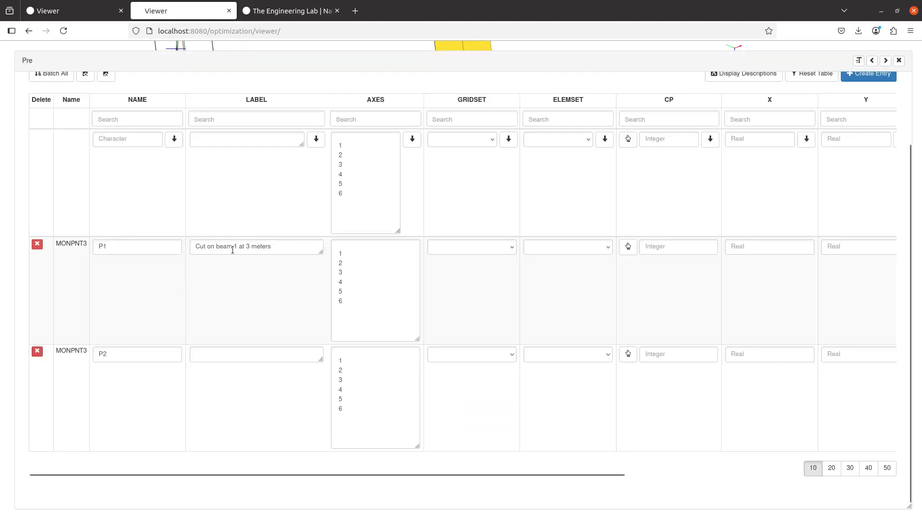
Copy P1's label to monitor point P2 and edit it to read "Cut on beam 2 at 3 meters"
click(235, 246)
key(ctrl+a)
key(ctrl+c)
click(208, 353)
key(ctrl+v)
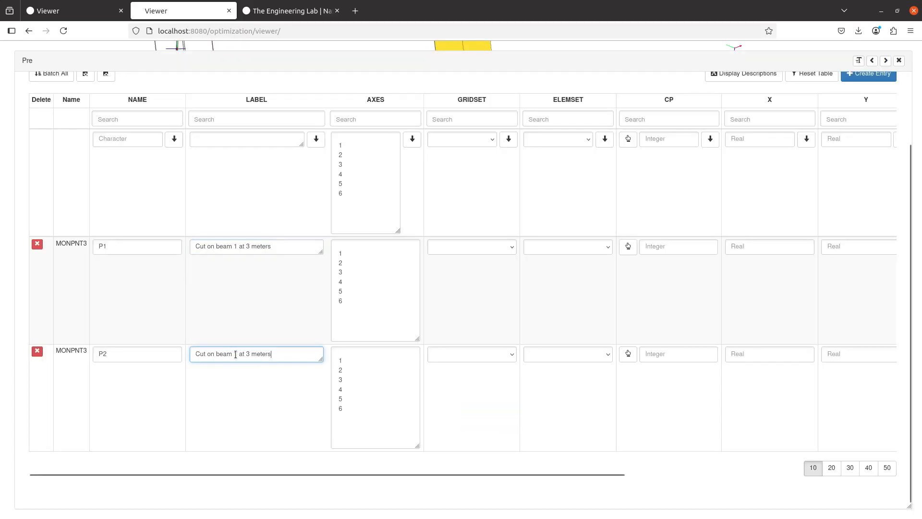
text(2)
click(533, 308)
Set the GRIDSET to SET1 101 for monitor point P1 and to SET1 201 for P2
scroll(462, 295, right, 8)
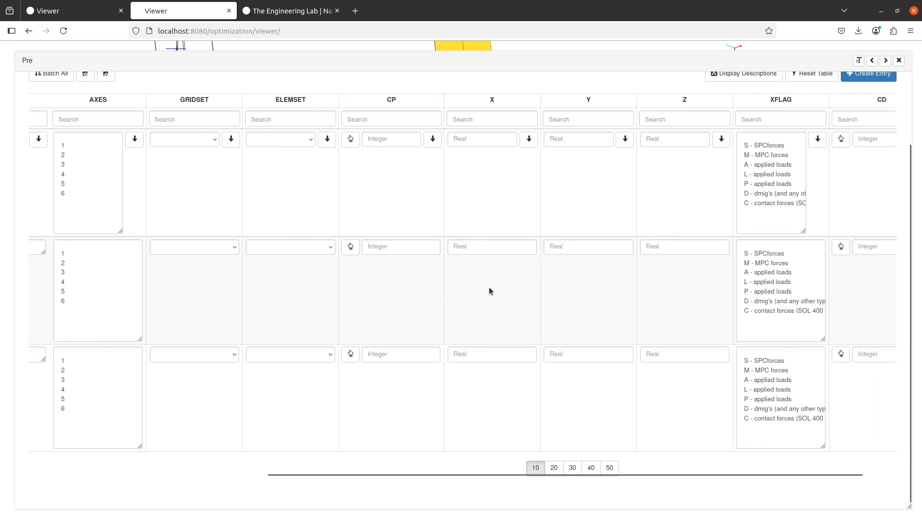
scroll(489, 287, right, 2)
scroll(489, 287, left, 3)
scroll(476, 278, left, 5)
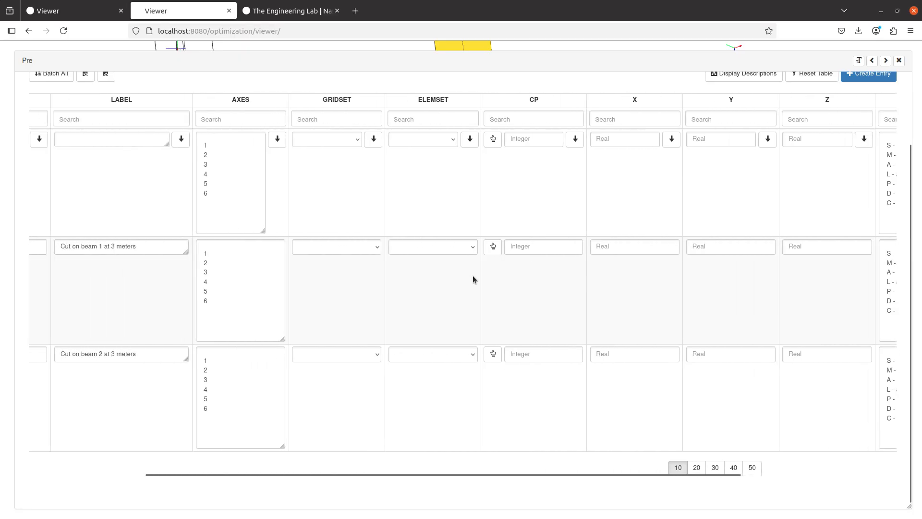
click(429, 249)
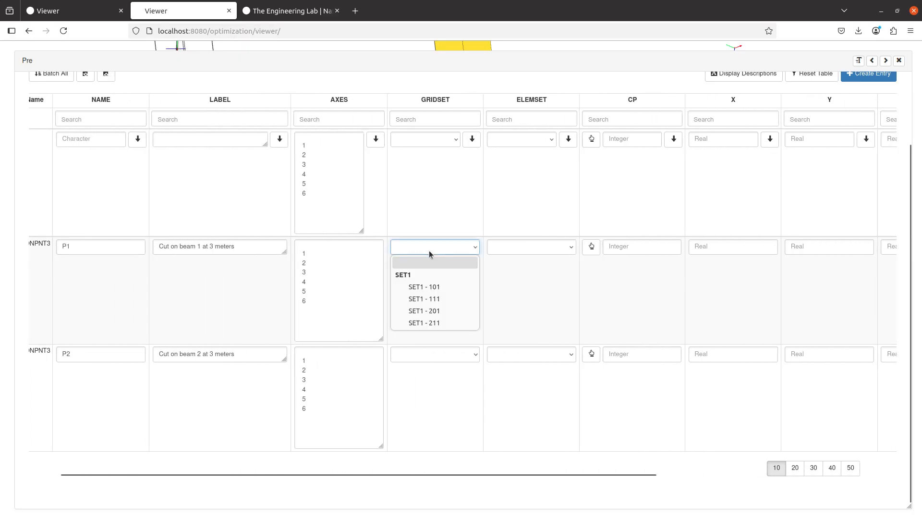
click(428, 288)
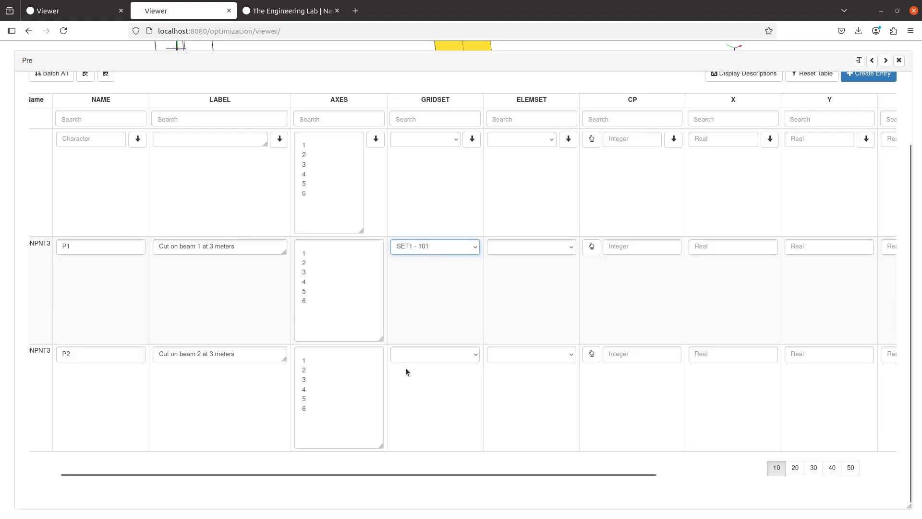
click(411, 356)
click(430, 417)
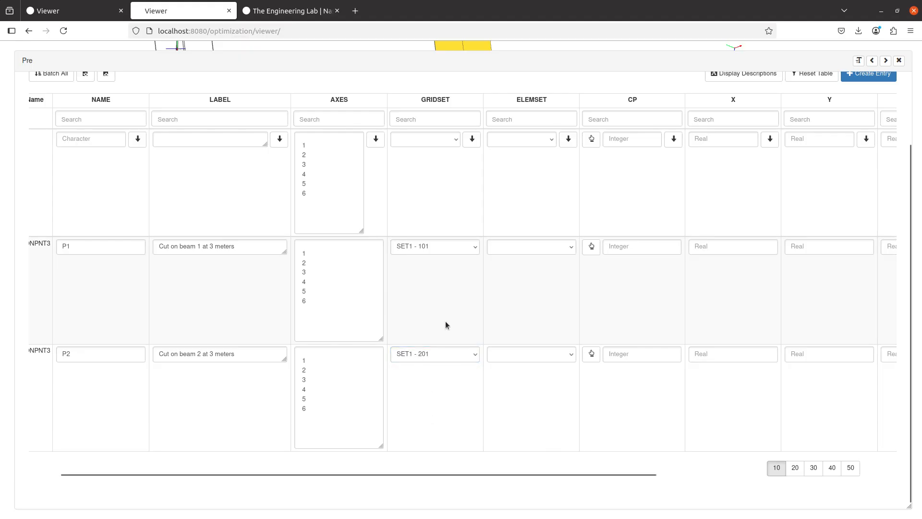
Set the ELEMSET to SET1 111 for monitor point P1 and to SET1 211 for P2
click(520, 253)
click(525, 298)
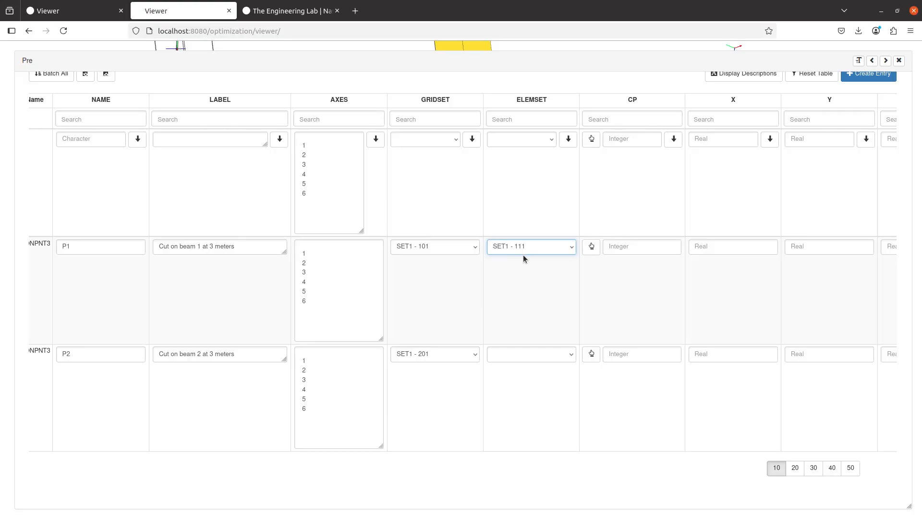
click(521, 357)
click(530, 431)
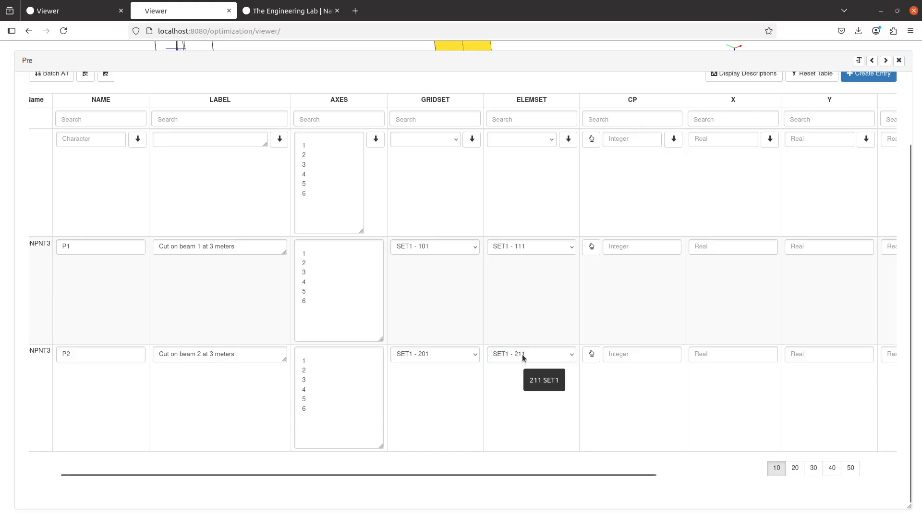
Select all six axes, 1 to 6, for both monitor points P1 and P2
scroll(188, 390, left, 2)
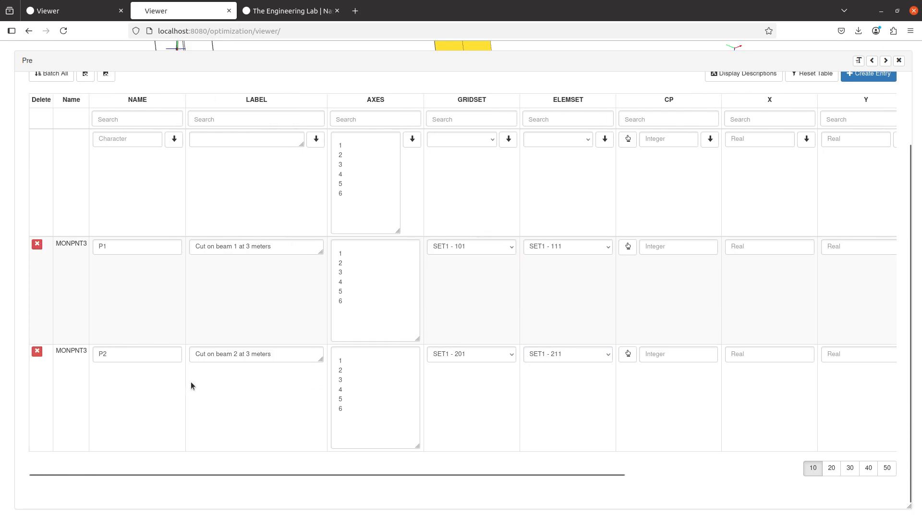
click(347, 255)
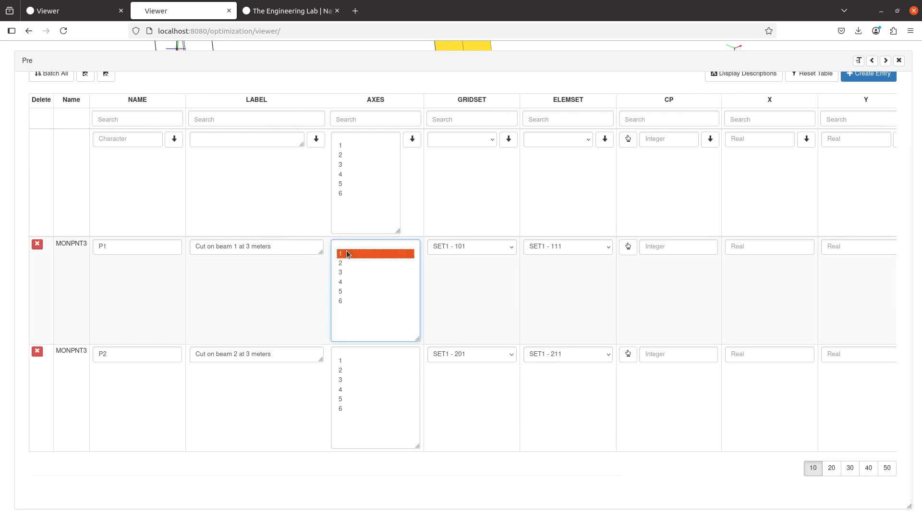
drag(347, 255, 353, 303)
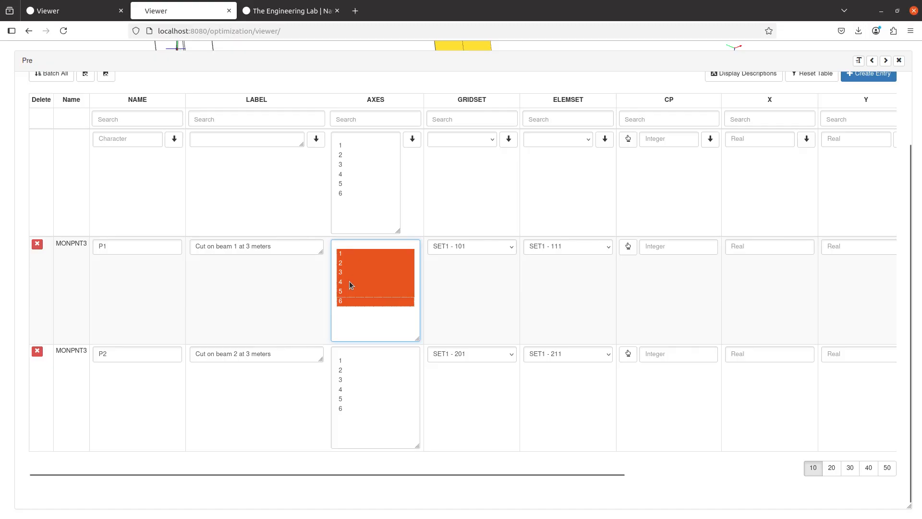
drag(351, 367, 620, 475)
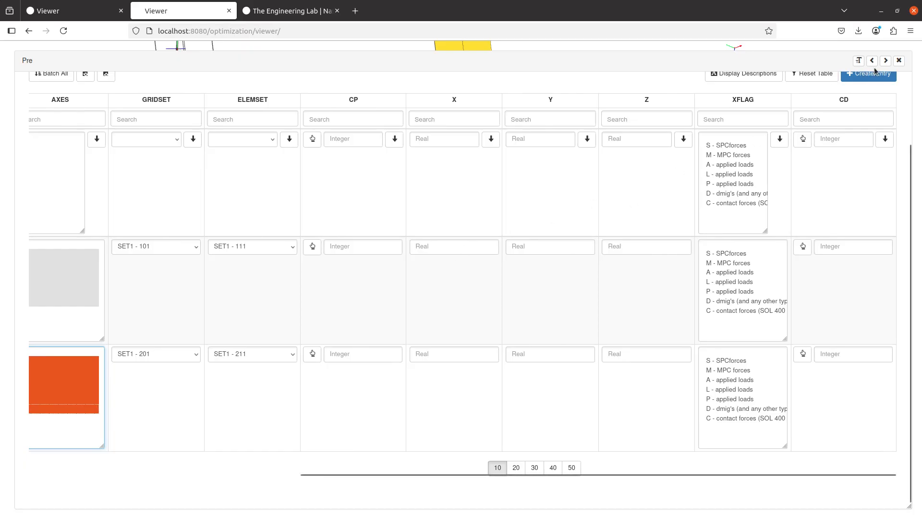
Examine in the model where the 3-meter cut lies along the wireframe beam
click(899, 60)
drag(339, 282, 550, 331)
scroll(524, 320, up, 3)
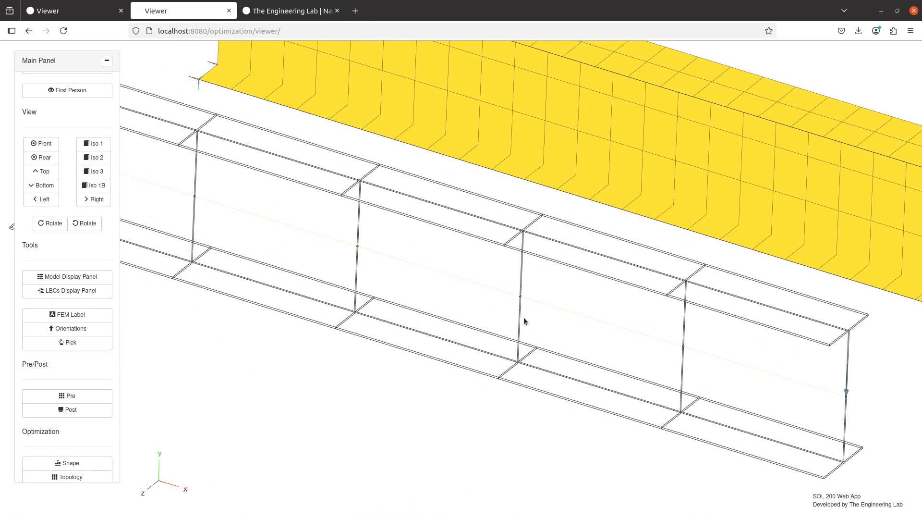
scroll(524, 317, up, 5)
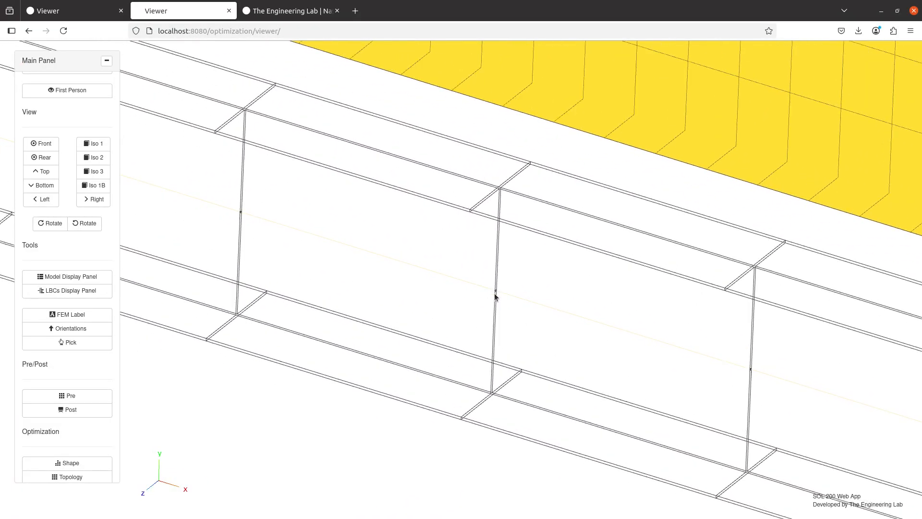
scroll(494, 293, up, 2)
scroll(485, 301, down, 6)
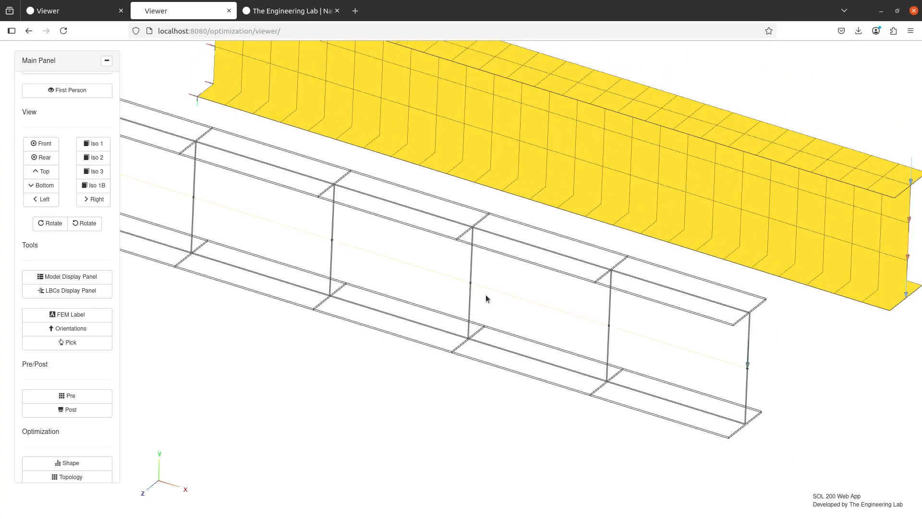
scroll(486, 298, down, 3)
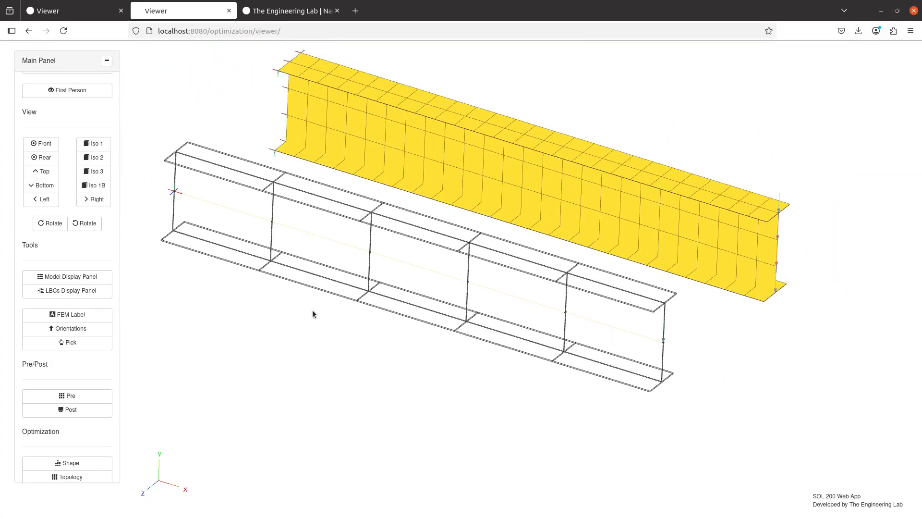
drag(312, 314, 409, 278)
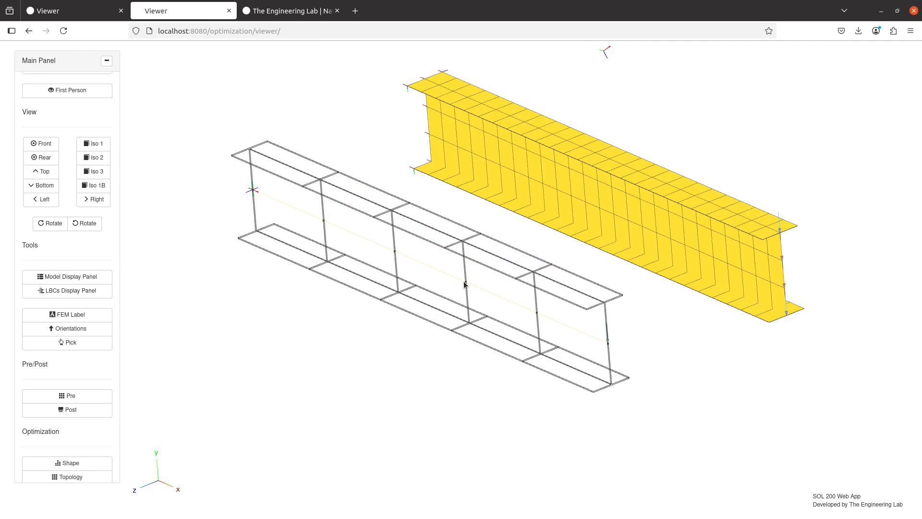
Set the X coordinate of monitor point P1 to 3. and leave its Y and Z blank
click(79, 401)
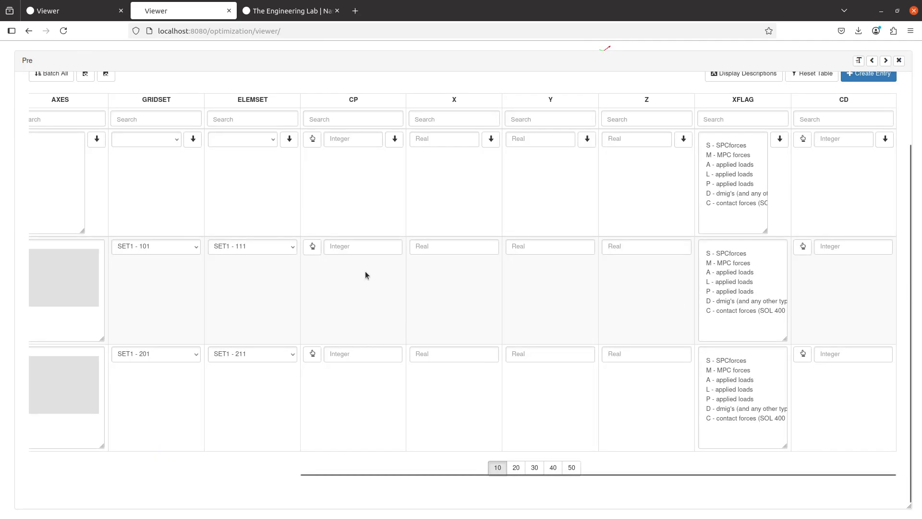
click(370, 246)
click(490, 249)
text(3.)
key(Tab)
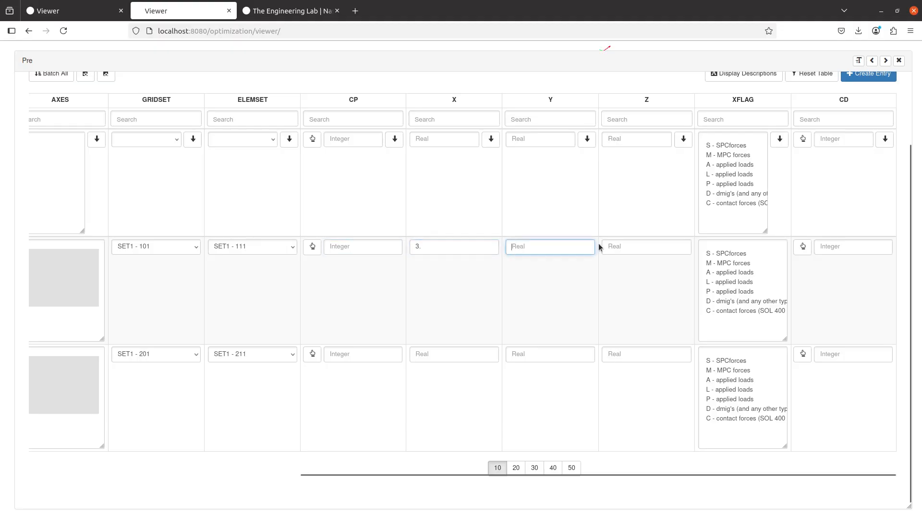
click(621, 249)
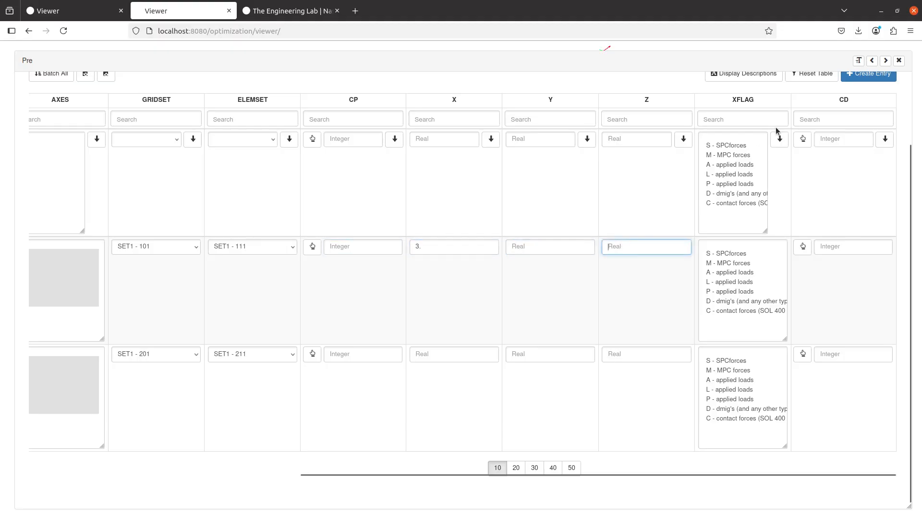
Display monitor point P1 in the model and toggle its visibility to check its location on the wireframe beam
click(899, 61)
click(105, 282)
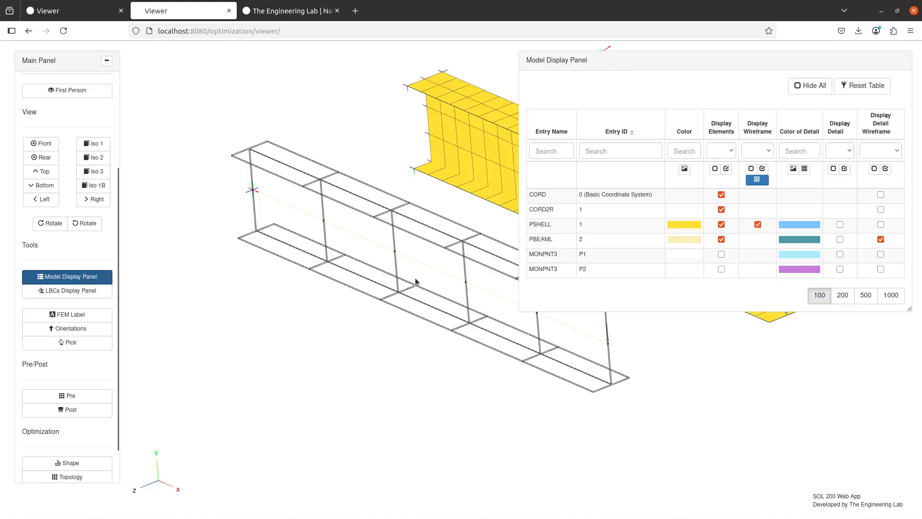
click(721, 254)
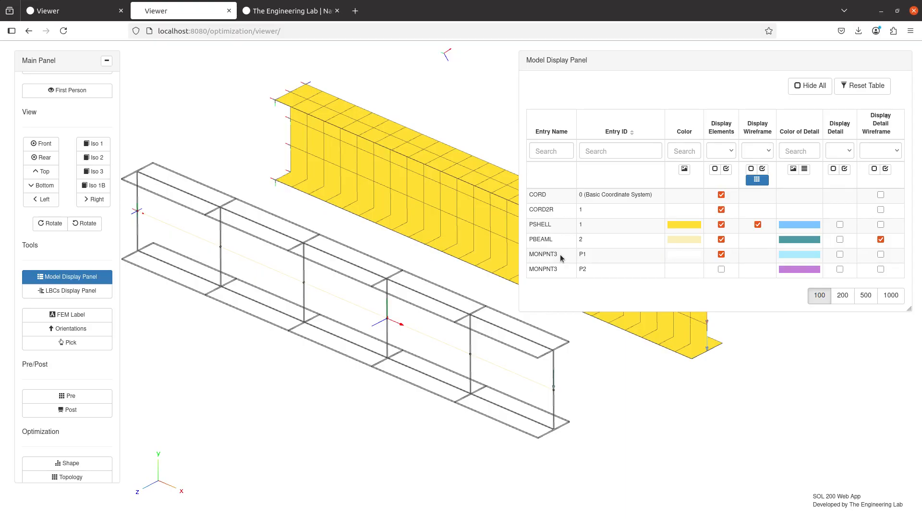
scroll(426, 313, up, 5)
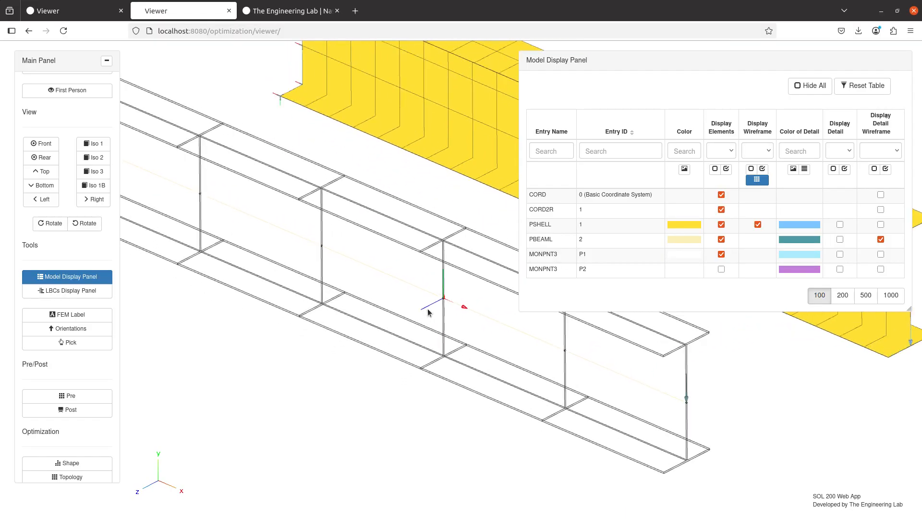
drag(440, 320, 404, 309)
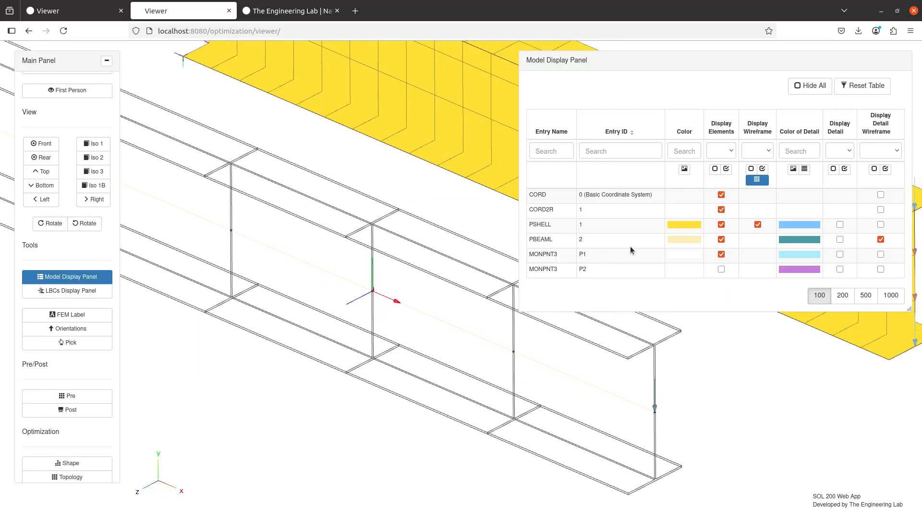
click(721, 254)
click(721, 255)
click(721, 254)
click(721, 254)
Display the detail of monitor point P1 and view it close up on the wireframe beam
click(840, 254)
drag(332, 344, 361, 317)
scroll(357, 348, up, 5)
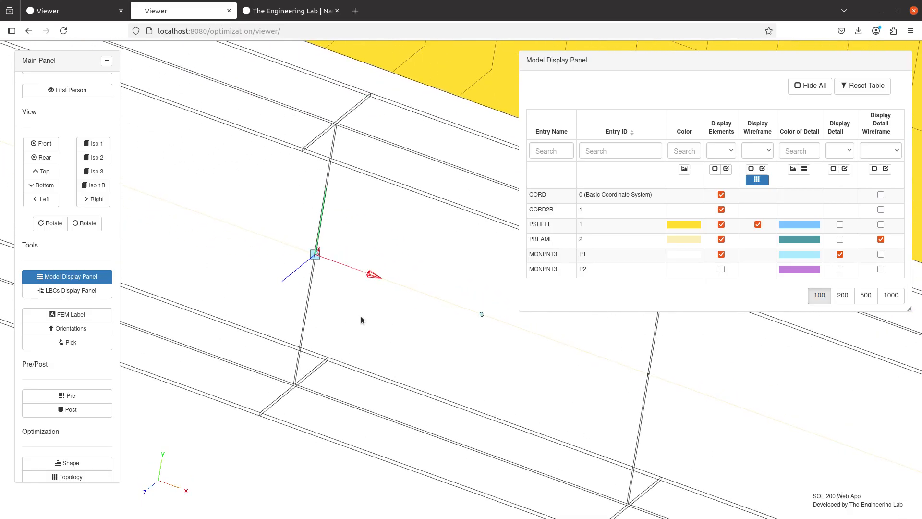
Examine the node and element markers of monitor point P1 around the cut on the wireframe beam
scroll(361, 316, up, 5)
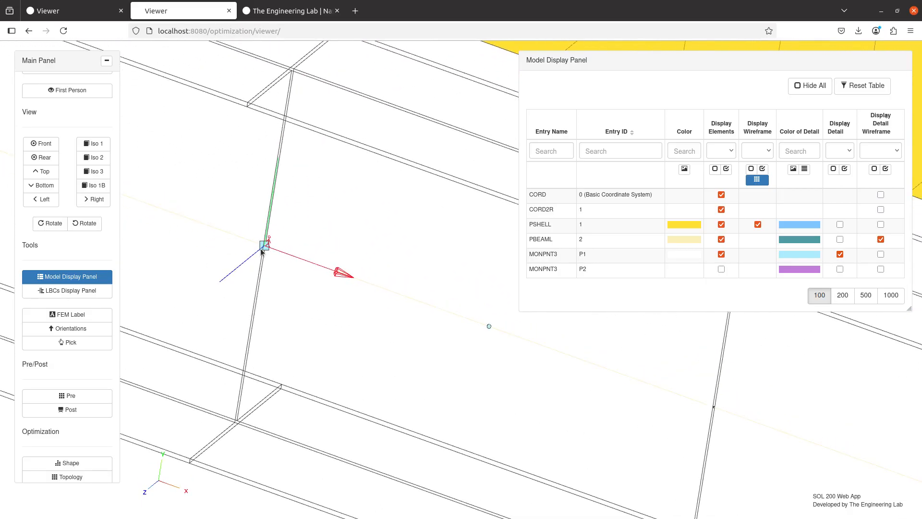
drag(261, 249, 346, 269)
scroll(346, 270, up, 5)
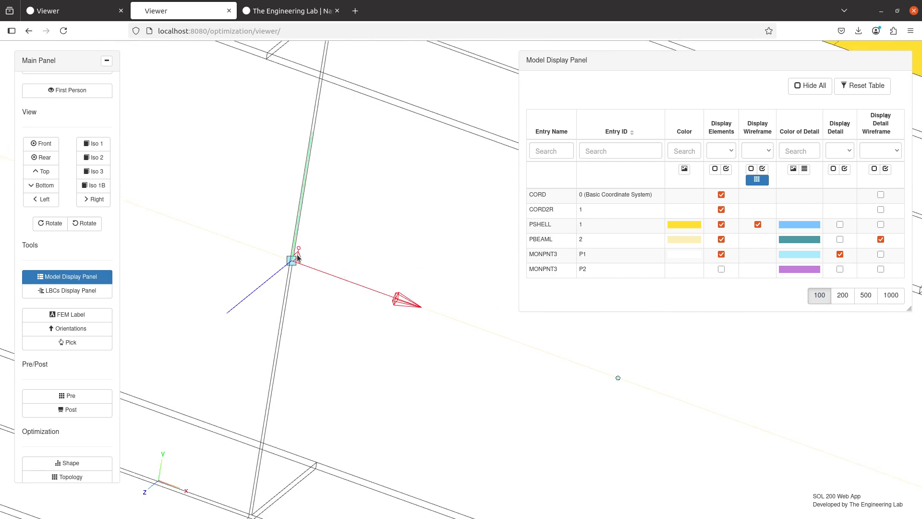
scroll(298, 258, down, 1)
drag(416, 345, 233, 242)
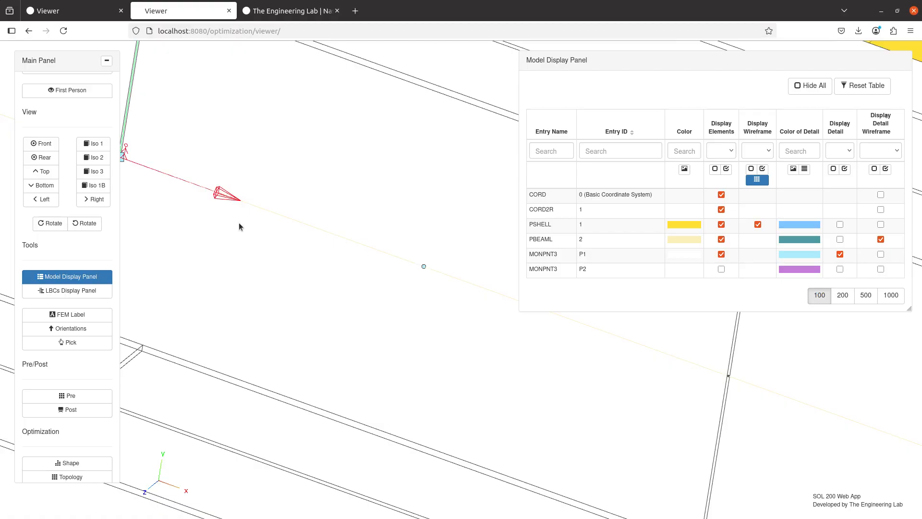
drag(238, 223, 400, 275)
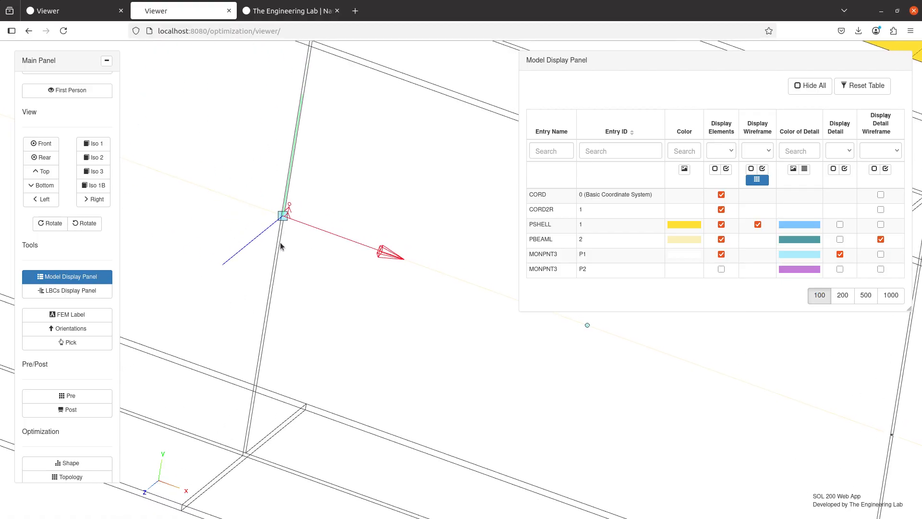
drag(317, 272, 207, 241)
scroll(207, 241, down, 7)
drag(294, 245, 200, 232)
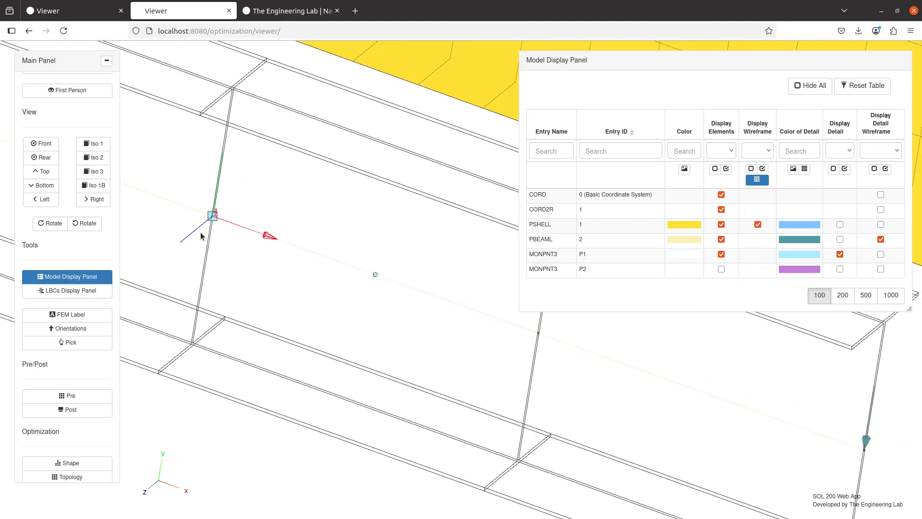
Show the name and label annotation of monitor point P1 in the model, and hide it again
click(881, 254)
drag(276, 180, 323, 214)
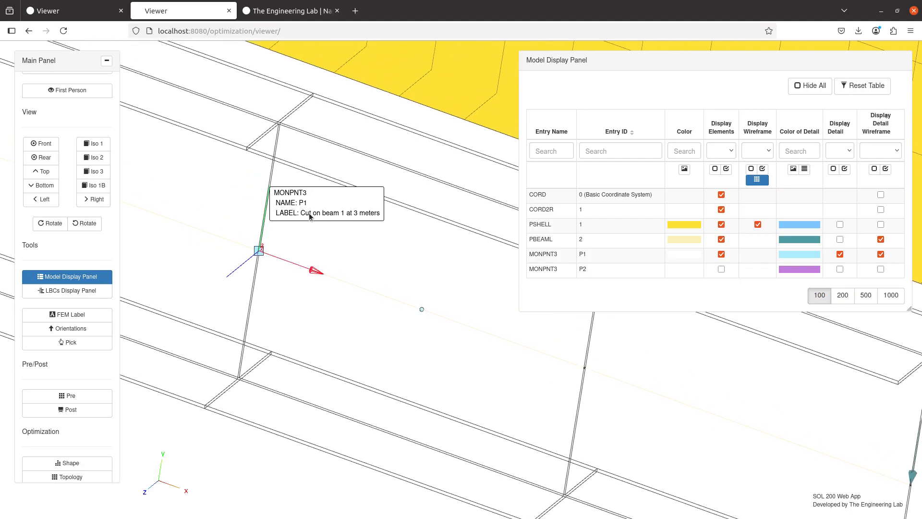
click(881, 254)
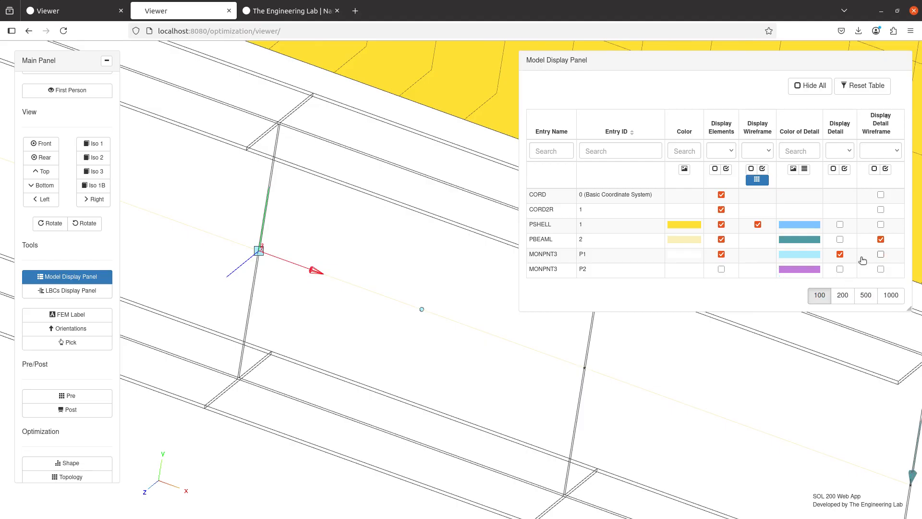
Hide monitor point P1 and its detail, and display monitor point P2 with its name and label annotation
click(840, 254)
click(722, 255)
drag(356, 279, 329, 287)
scroll(382, 273, down, 10)
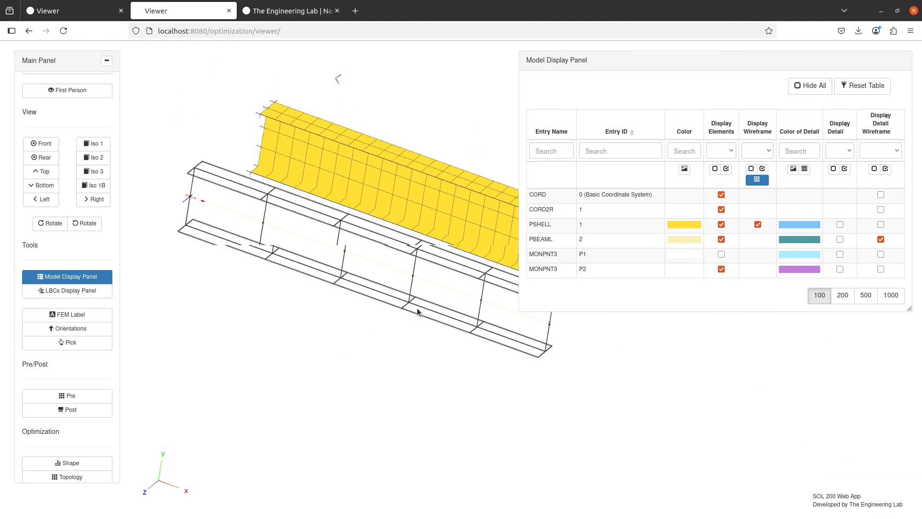
click(881, 269)
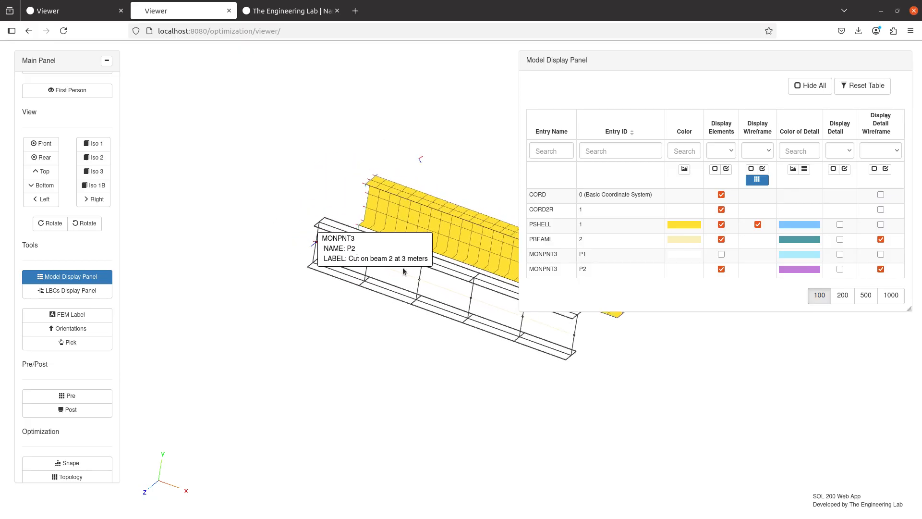
Examine where monitor point P2 sits in the model relative to the intended cut on the yellow shell beam
scroll(358, 282, up, 5)
scroll(358, 282, up, 1)
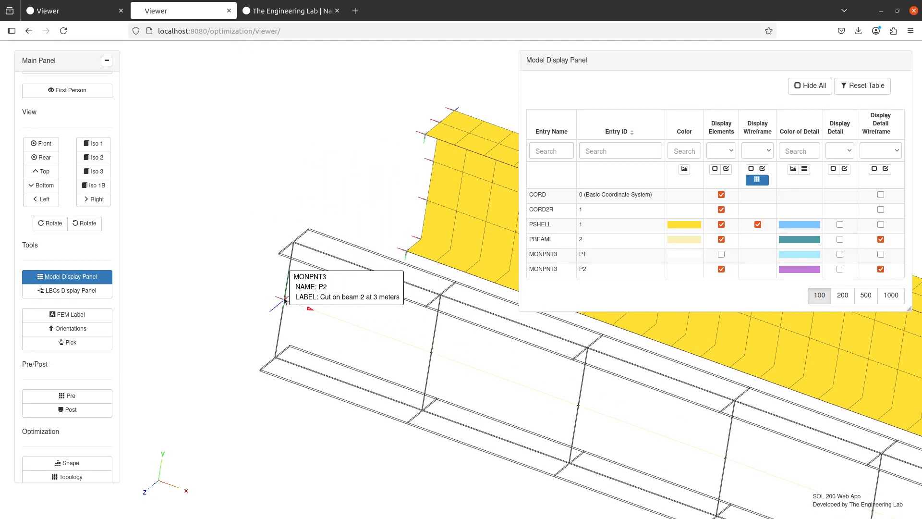
drag(285, 300, 348, 307)
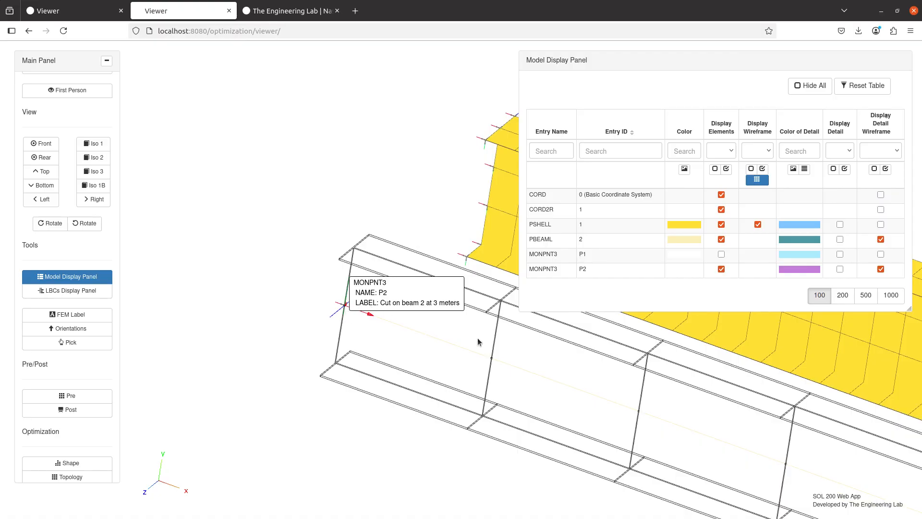
drag(478, 339, 211, 309)
drag(363, 298, 221, 283)
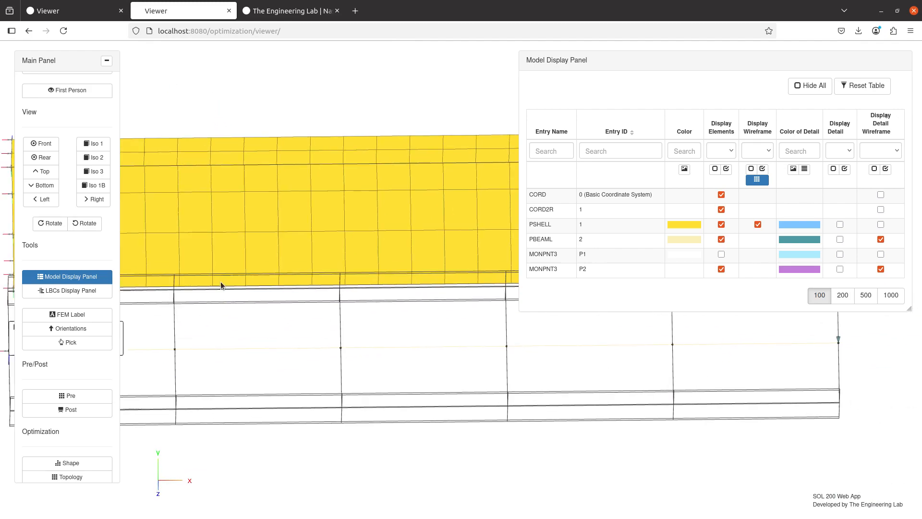
drag(434, 273, 419, 311)
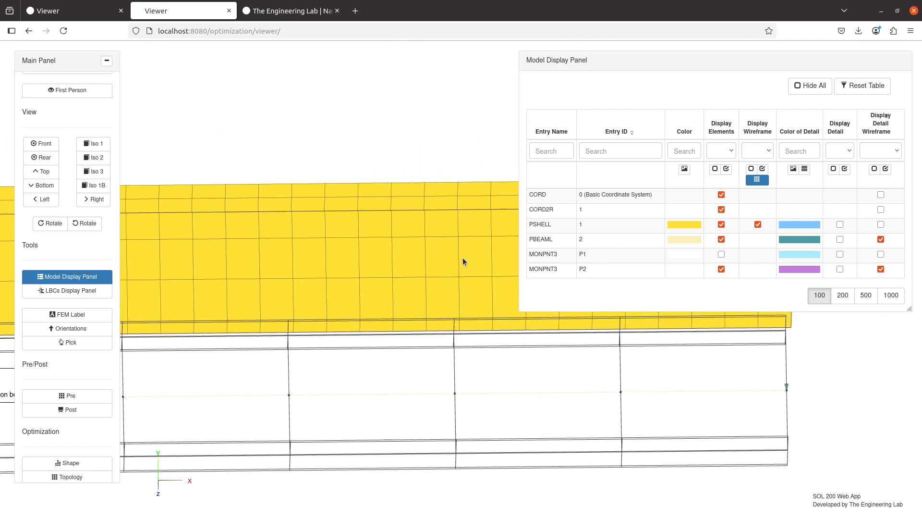
scroll(468, 276, up, 10)
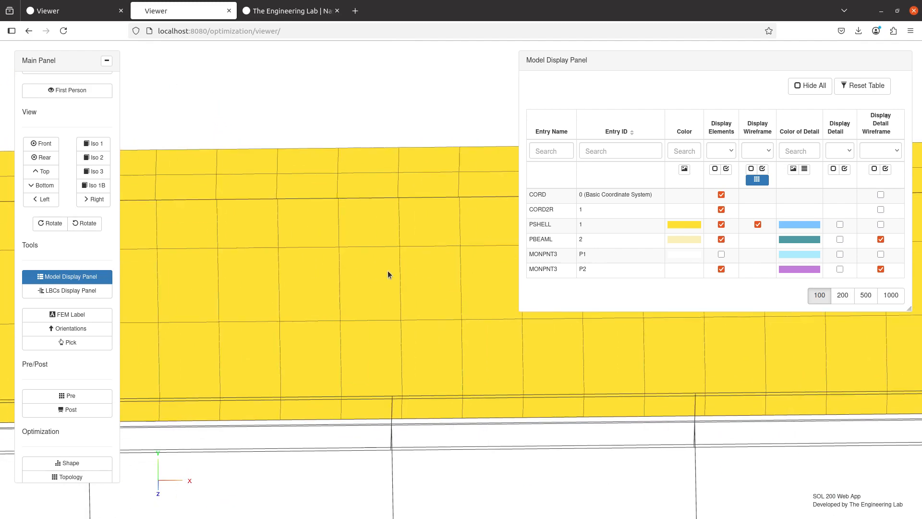
drag(373, 281, 475, 339)
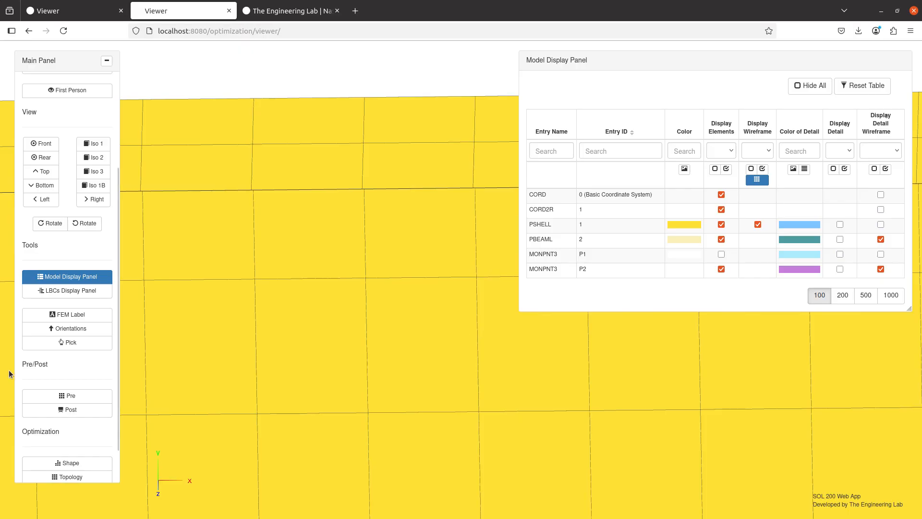
Set the location of monitor point P2 to X 3. and Z -2. in its MONPNT3 entry, and check its position on the shell beam
click(72, 396)
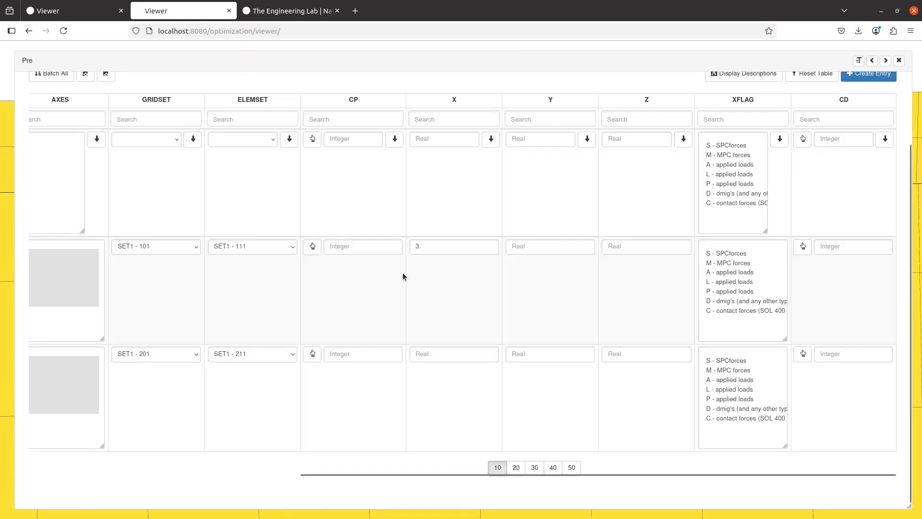
click(434, 354)
text(3.)
click(657, 357)
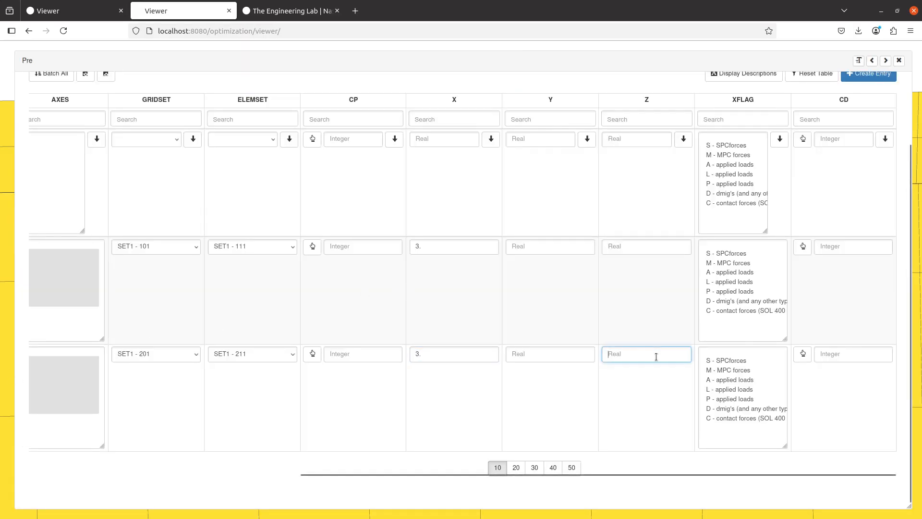
text(-2)
click(886, 60)
click(886, 60)
scroll(359, 265, down, 5)
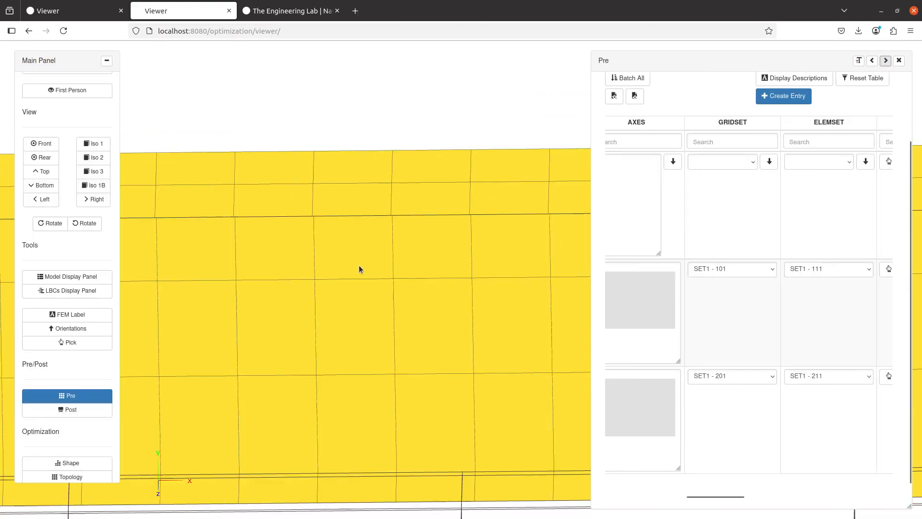
scroll(483, 299, up, 5)
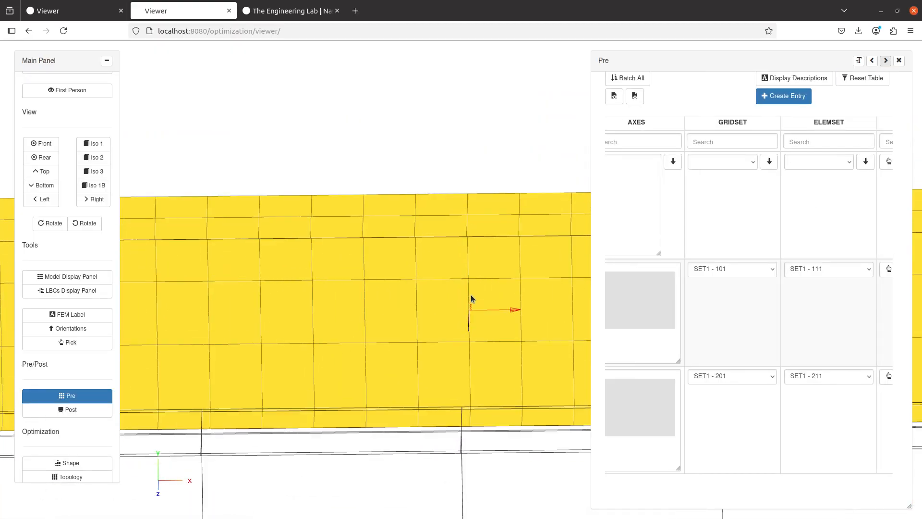
drag(442, 292, 406, 287)
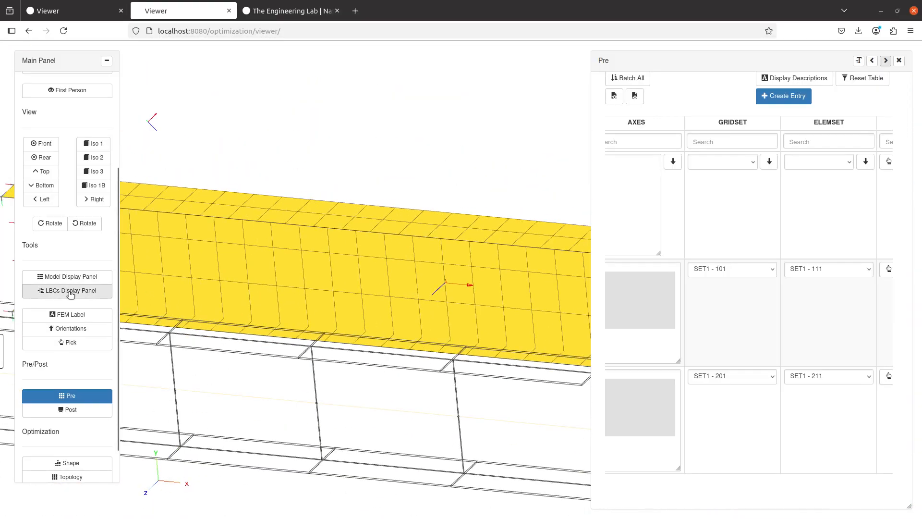
Show the annotation of monitor point P1 beside P2's, compare them in the front view, and hide both annotations
click(72, 277)
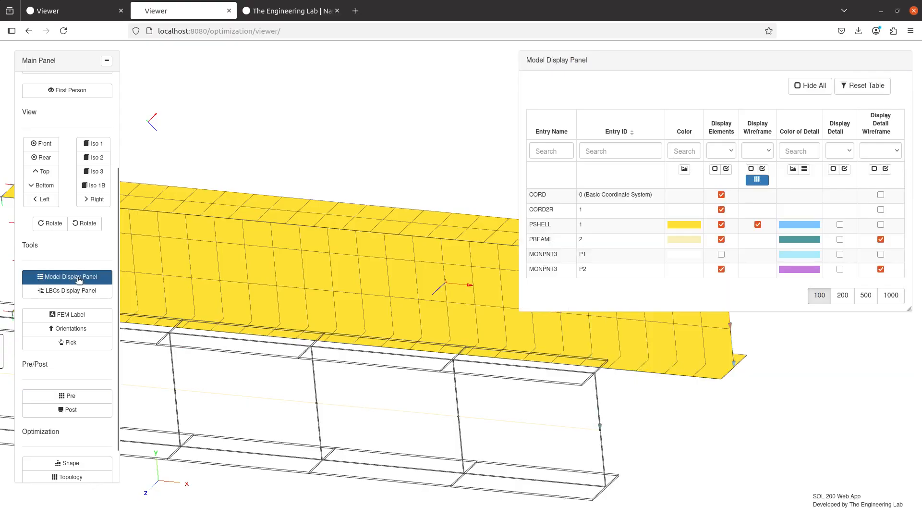
click(881, 255)
drag(409, 304, 442, 279)
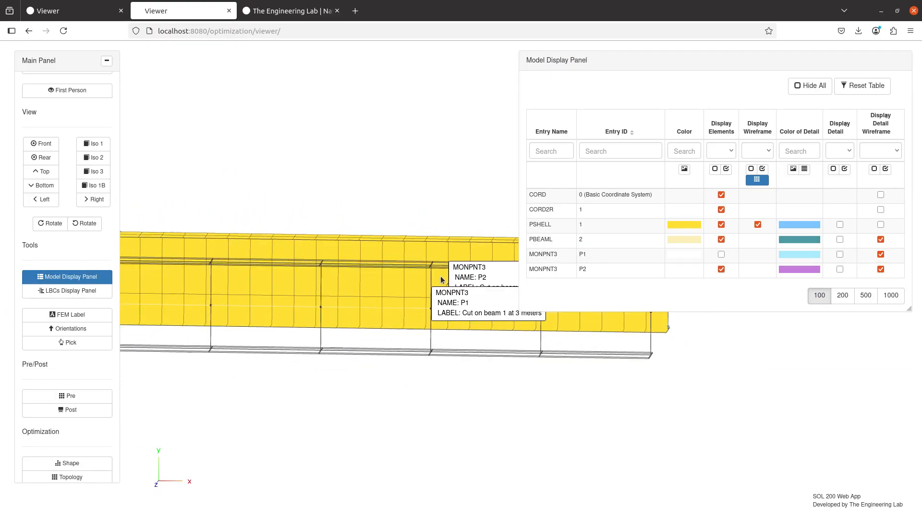
click(43, 143)
scroll(306, 295, up, 6)
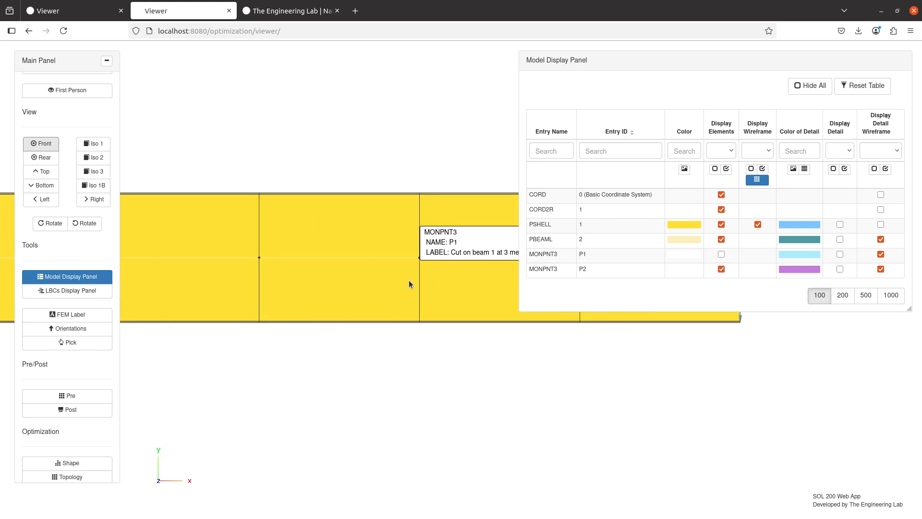
click(881, 254)
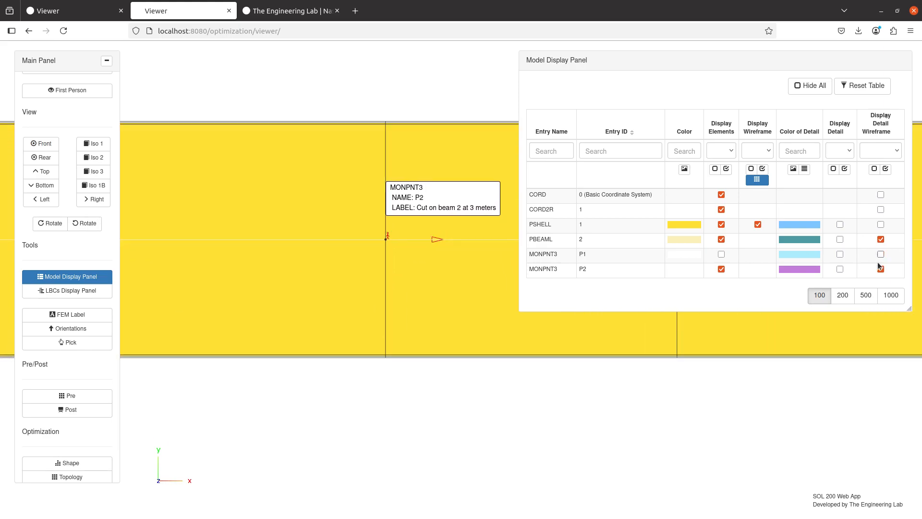
click(881, 269)
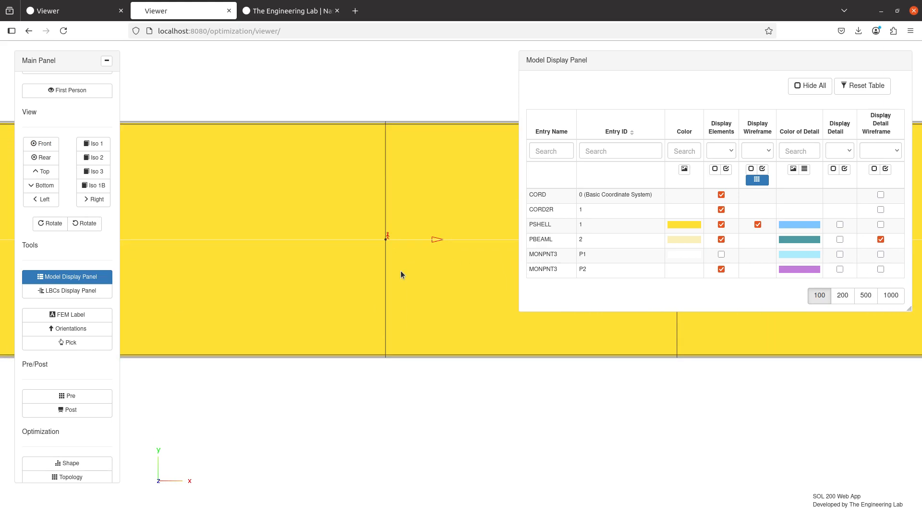
Display monitor point P1 together with P2 and compare the alignment of their axes from the front and at an angle
drag(384, 255, 379, 260)
click(721, 254)
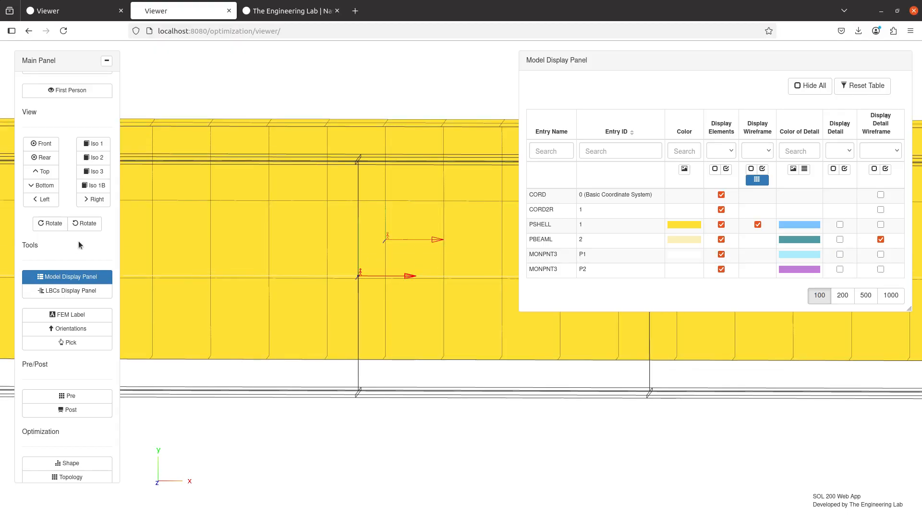
click(41, 143)
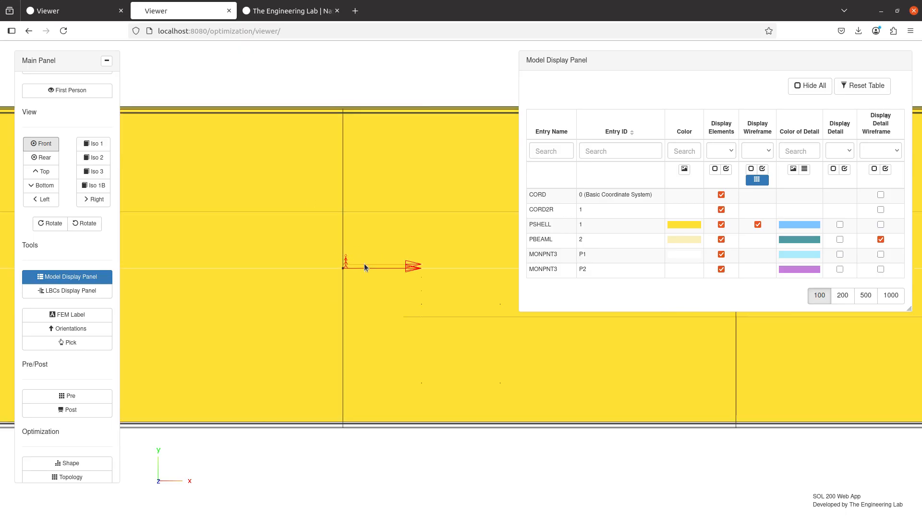
drag(364, 263, 354, 286)
scroll(353, 291, down, 5)
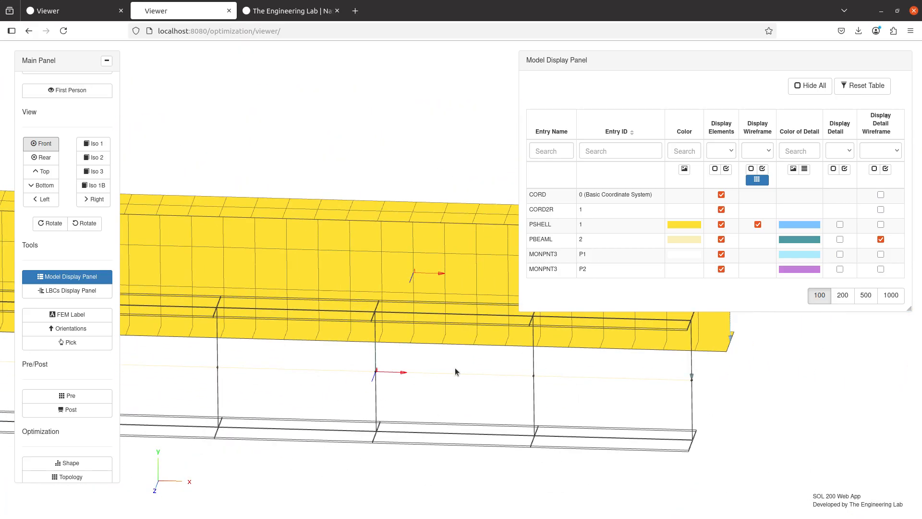
drag(454, 368, 424, 407)
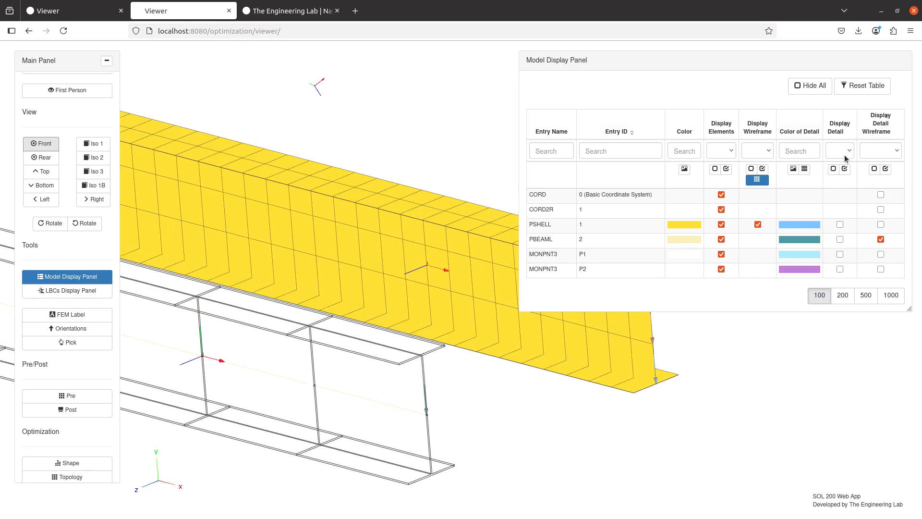
Display the detail of monitor points P1 and P2, and inspect the node and element markers around the shell beam cut
click(839, 254)
click(840, 269)
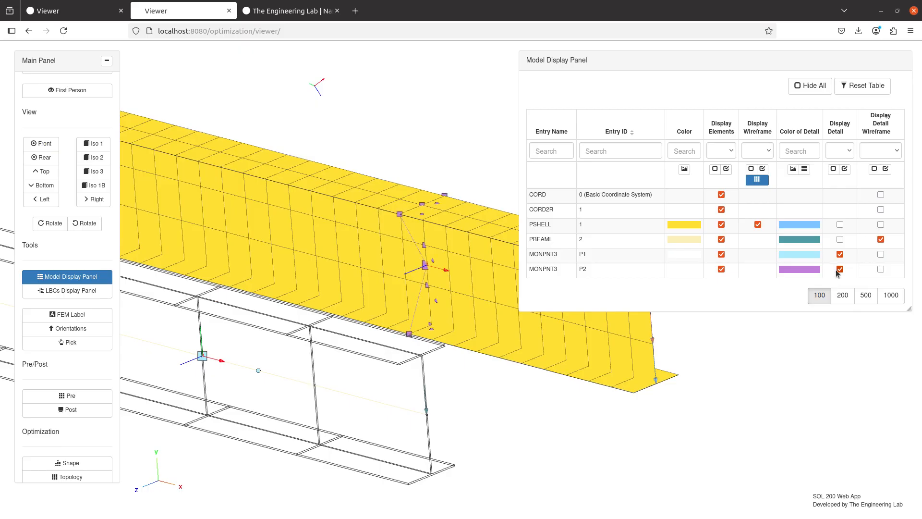
drag(357, 277, 374, 311)
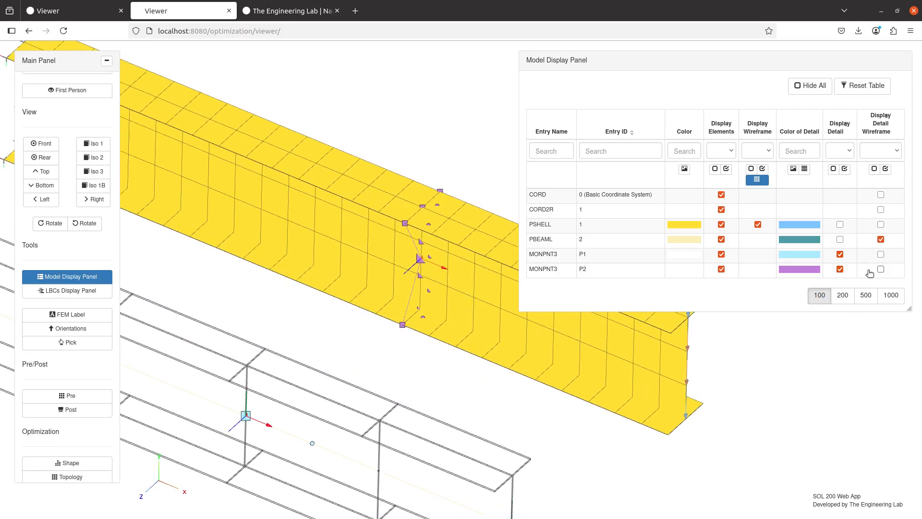
scroll(399, 282, up, 5)
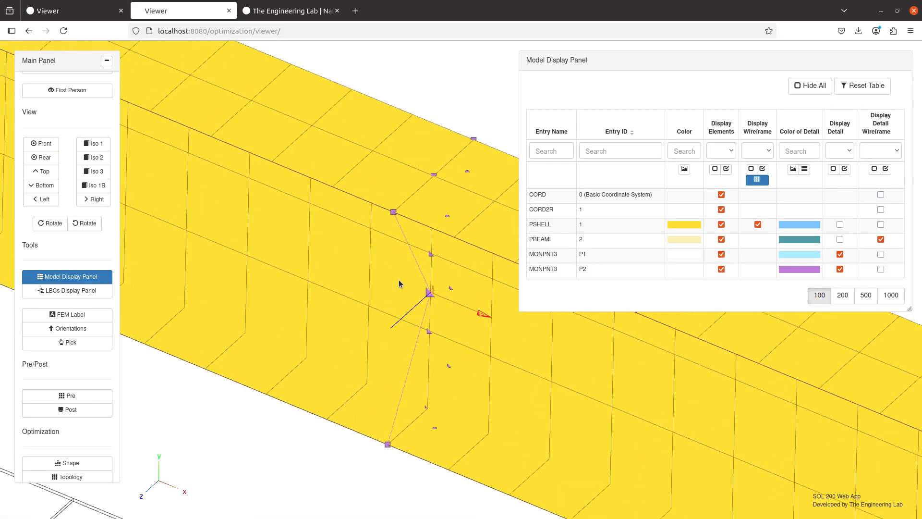
scroll(399, 280, up, 4)
drag(399, 283, 313, 222)
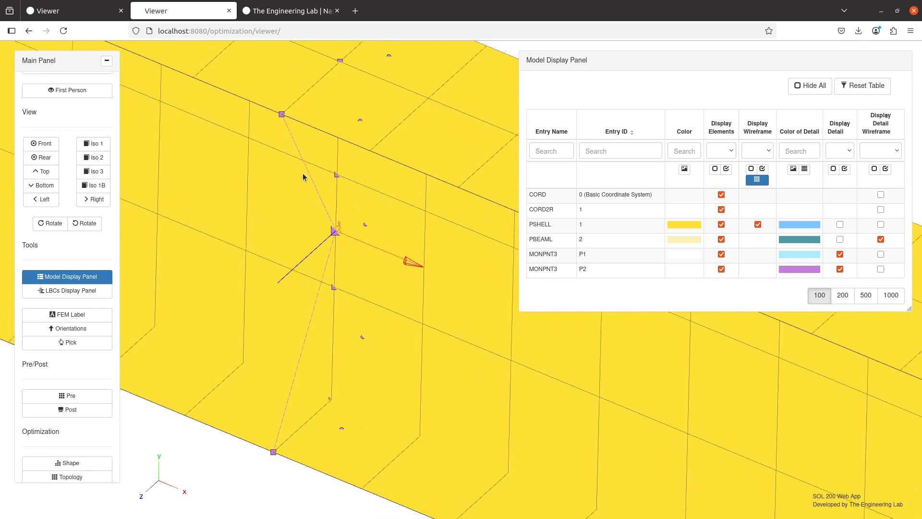
mouse_move(303, 177)
mouse_down()
mouse_move(305, 190)
mouse_move(310, 184)
mouse_up()
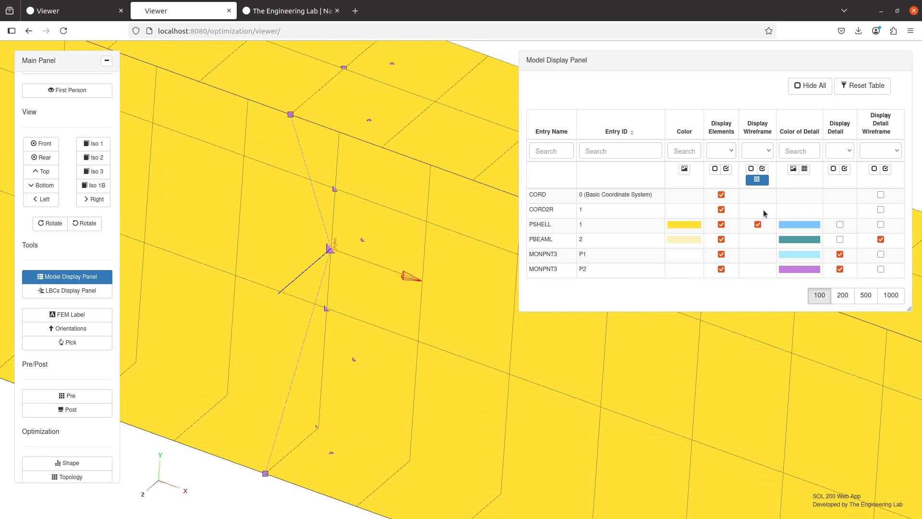
Hide the PSHELL 1 elements and examine how P2's node and element markers are arranged around the monitor point
click(726, 226)
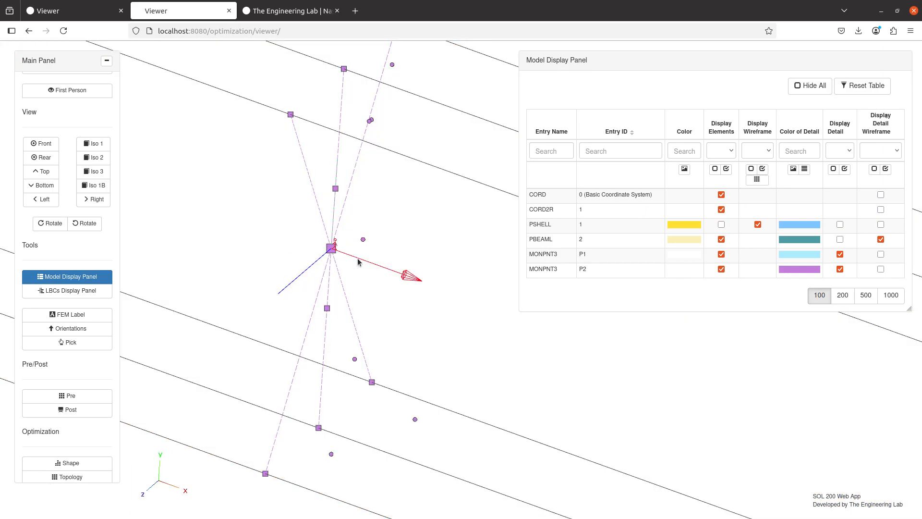
drag(358, 262, 402, 246)
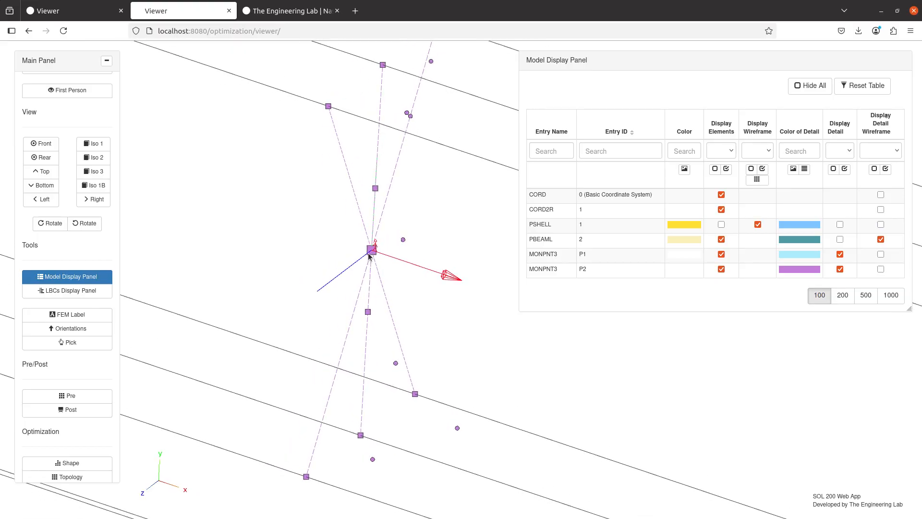
scroll(369, 255, up, 5)
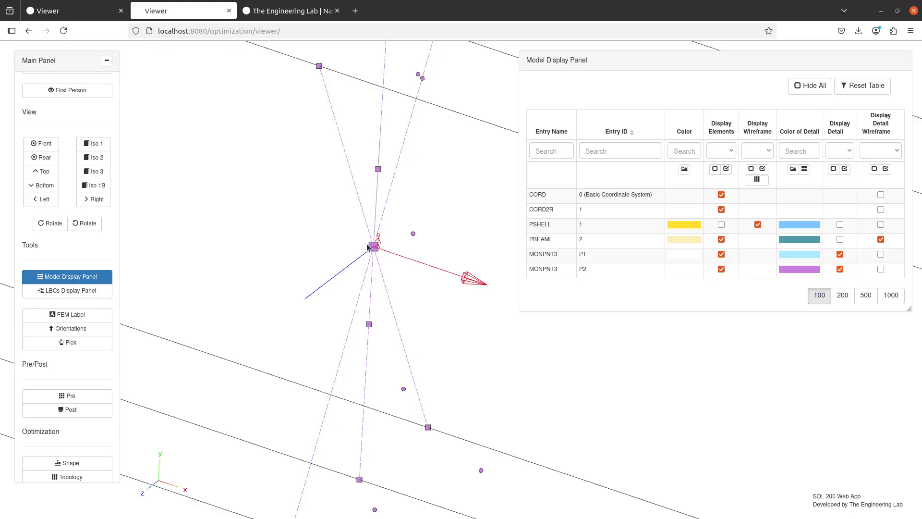
drag(370, 165, 431, 321)
drag(366, 220, 349, 207)
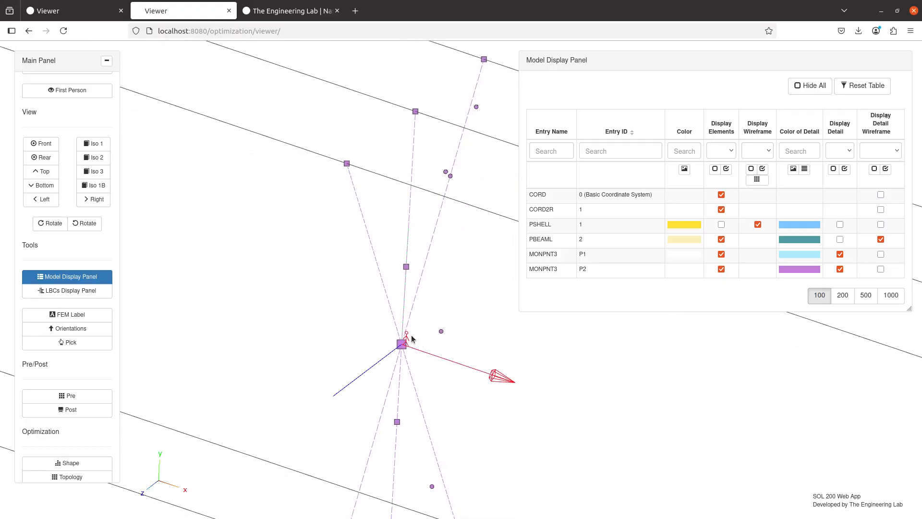
drag(412, 339, 415, 239)
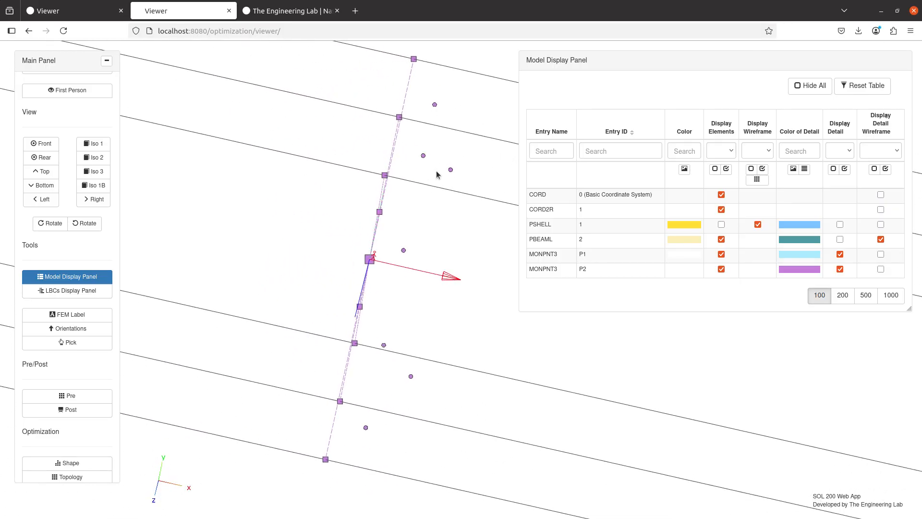
drag(430, 171, 406, 166)
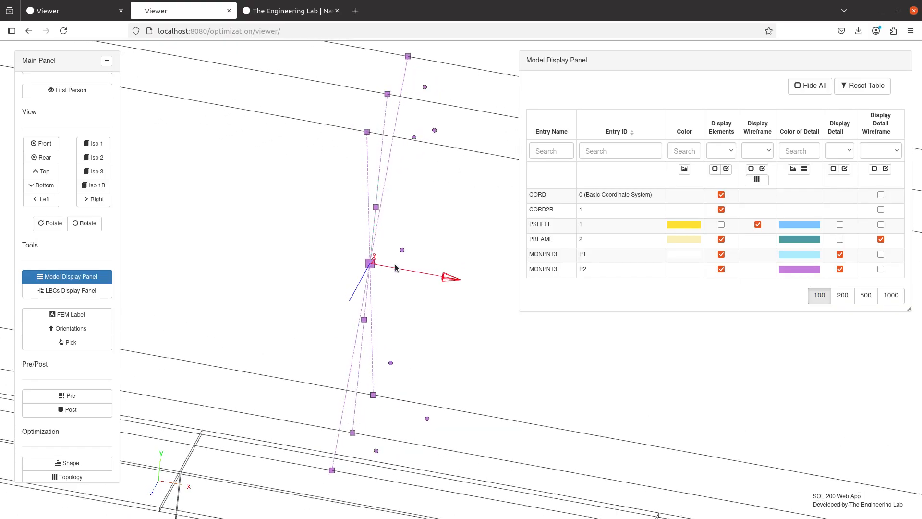
Switch the PSHELL 1 wireframe to full element edges with the shell surfaces hidden, and inspect both monitor points in the model
click(721, 224)
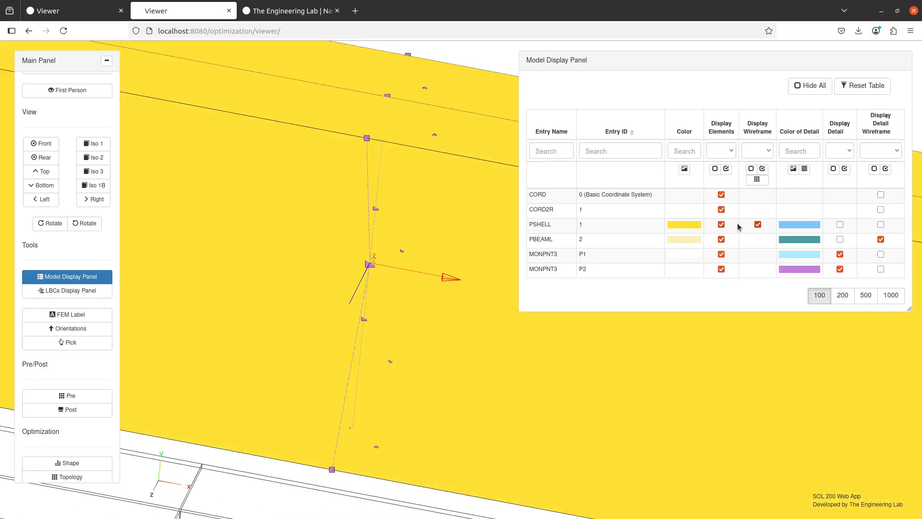
click(721, 224)
click(757, 180)
drag(410, 238, 395, 280)
scroll(395, 279, down, 5)
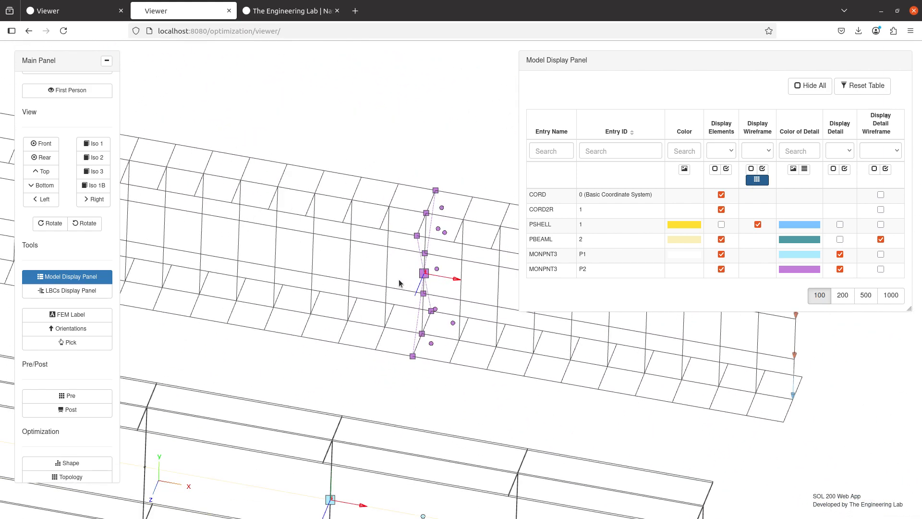
drag(392, 292, 431, 347)
Close the model display settings, reopen the preprocessor at full width, and search the case control commands for "moni"
click(57, 278)
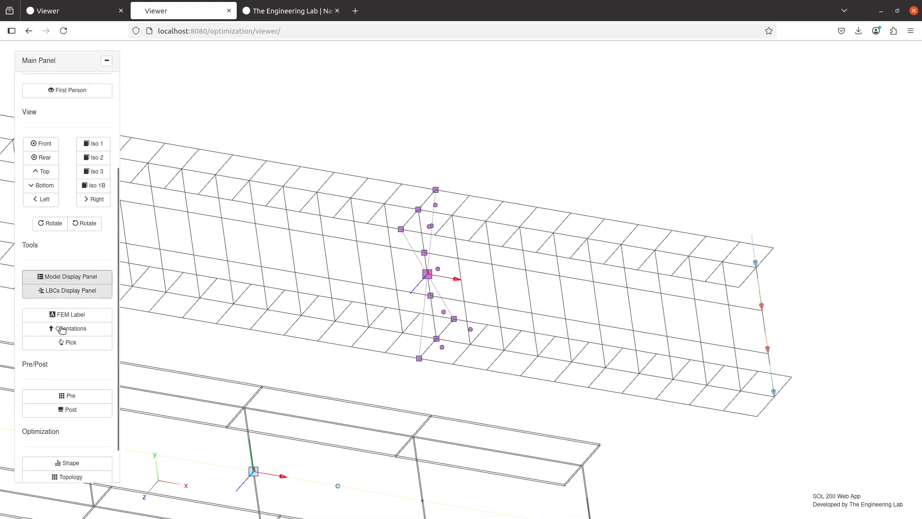
click(85, 397)
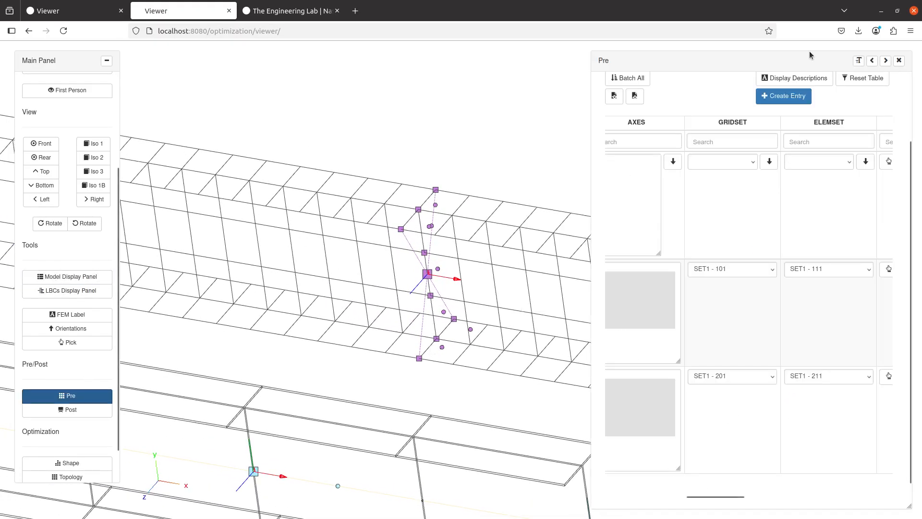
click(872, 61)
scroll(424, 281, up, 3)
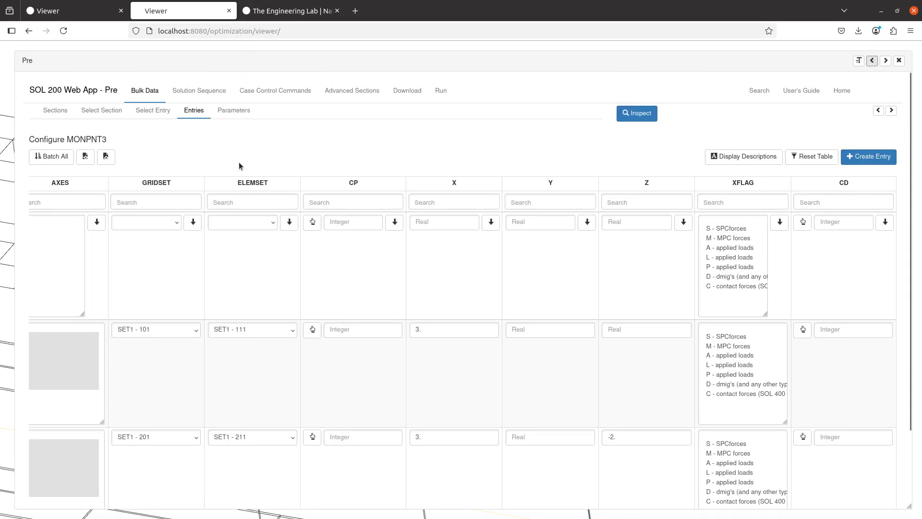
click(256, 92)
click(117, 113)
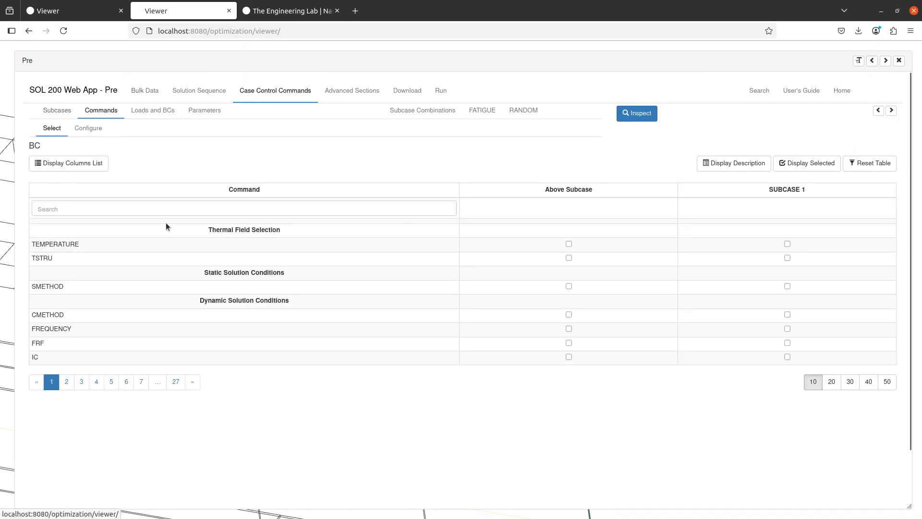
click(179, 208)
text(moni)
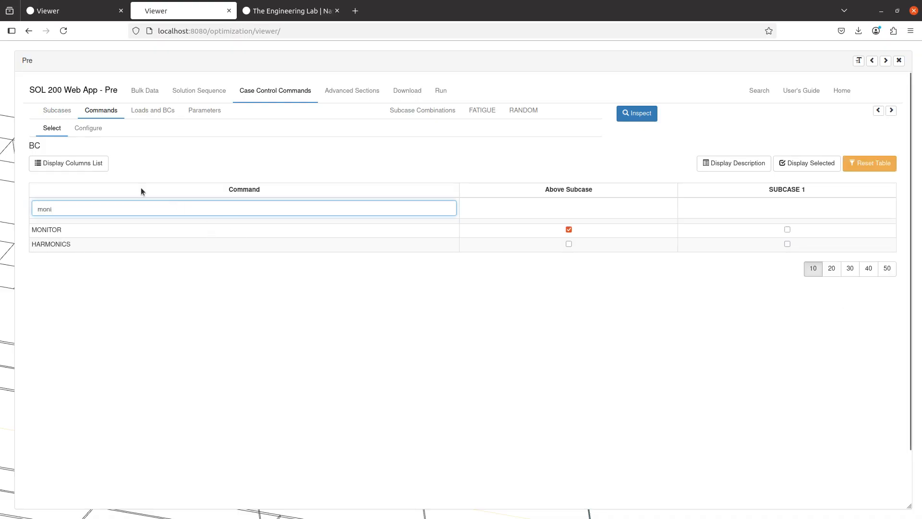
Review the describers configured above the subcase for the selected case control commands, including MONITOR, and return to the command selection
click(96, 132)
scroll(79, 350, down, 5)
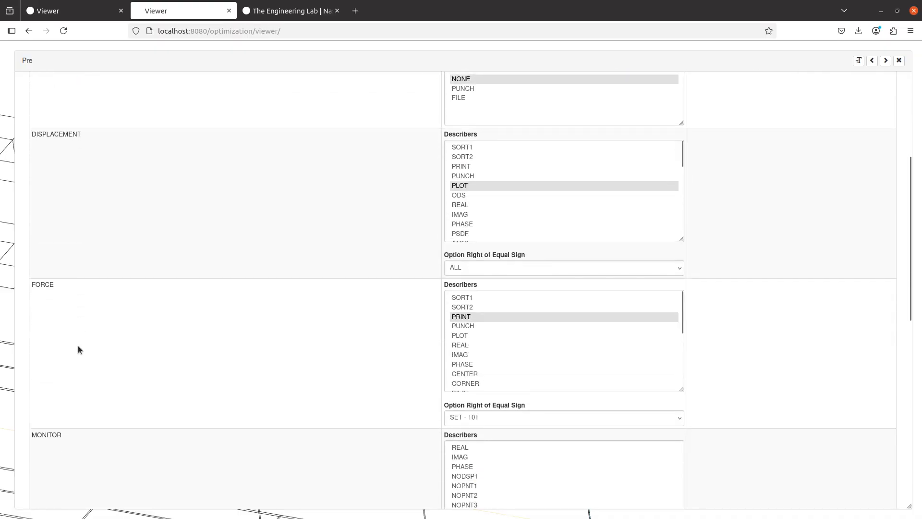
scroll(79, 350, down, 4)
scroll(806, 325, up, 10)
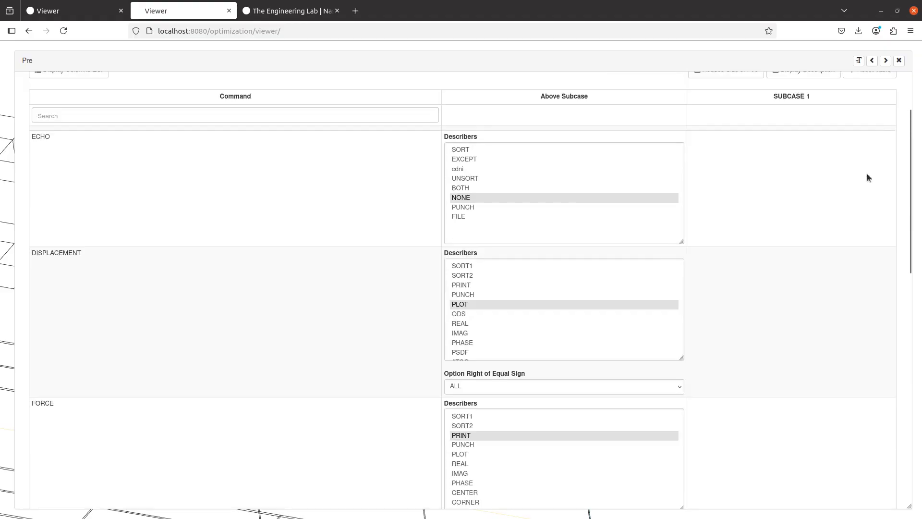
click(50, 129)
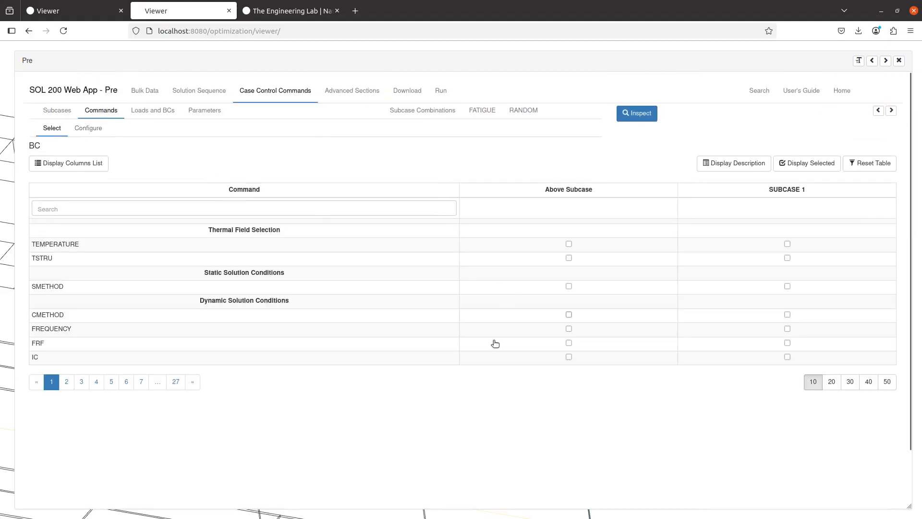
Show only the selected case control commands and check the MONITOR=ALL line in the BDF output
click(816, 164)
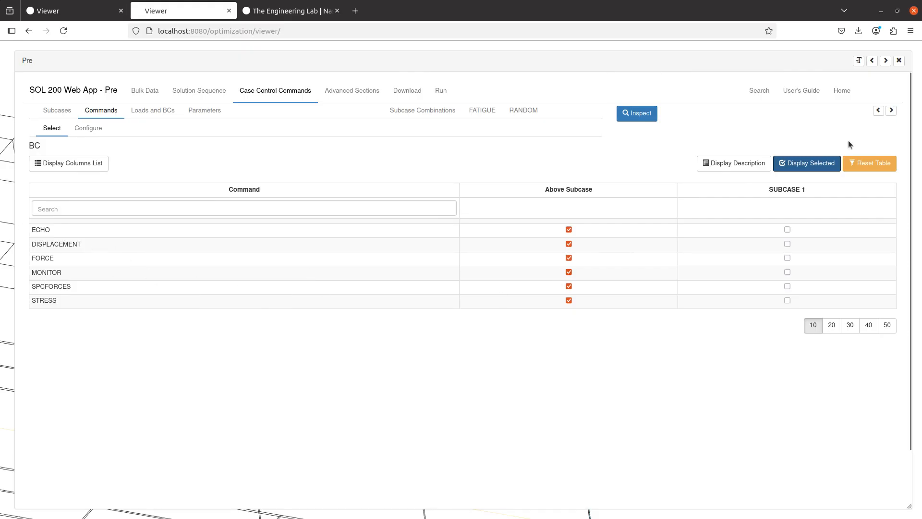
click(879, 111)
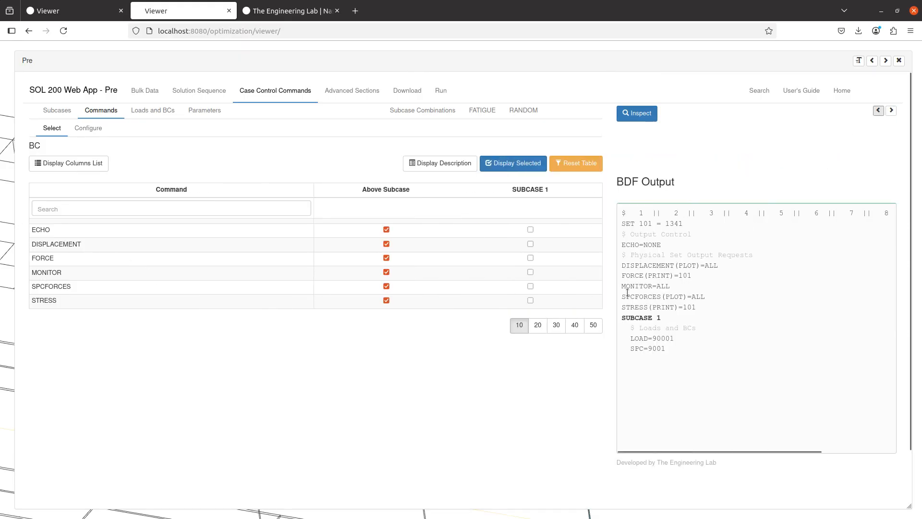
triple_click(627, 288)
Review the available options for MONITOR in the command configuration, keeping ALL as the option right of the equal sign
click(88, 128)
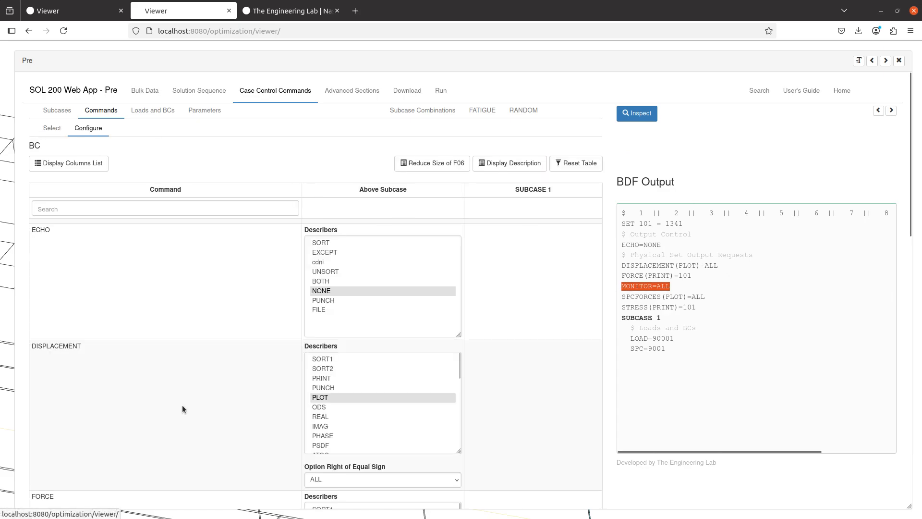
scroll(183, 408, down, 8)
click(321, 390)
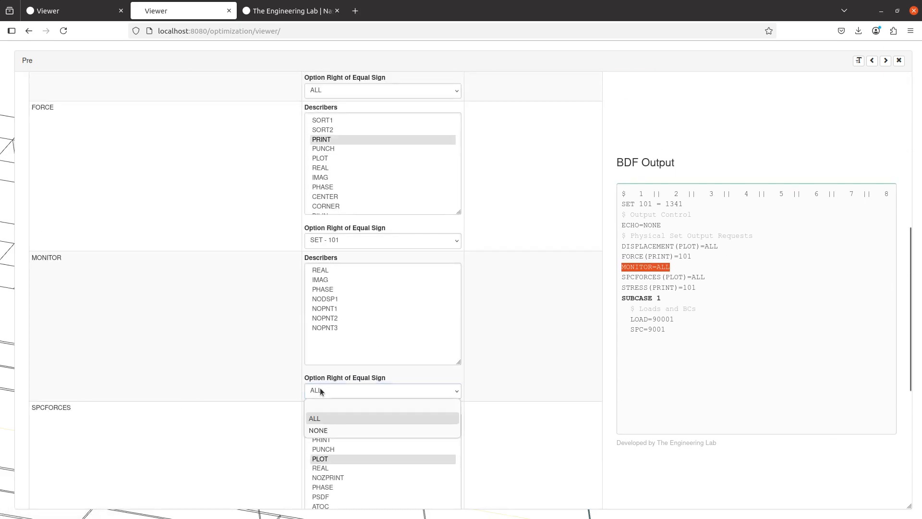
click(321, 390)
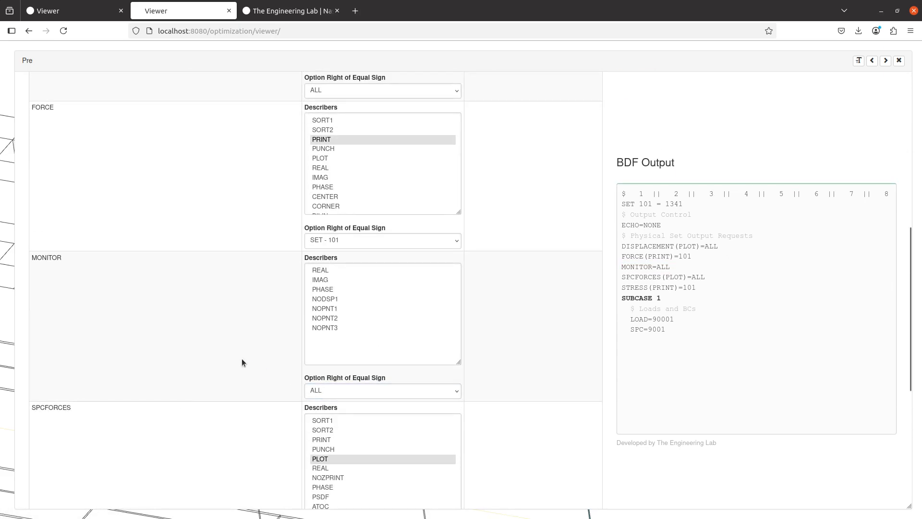
scroll(243, 363, up, 8)
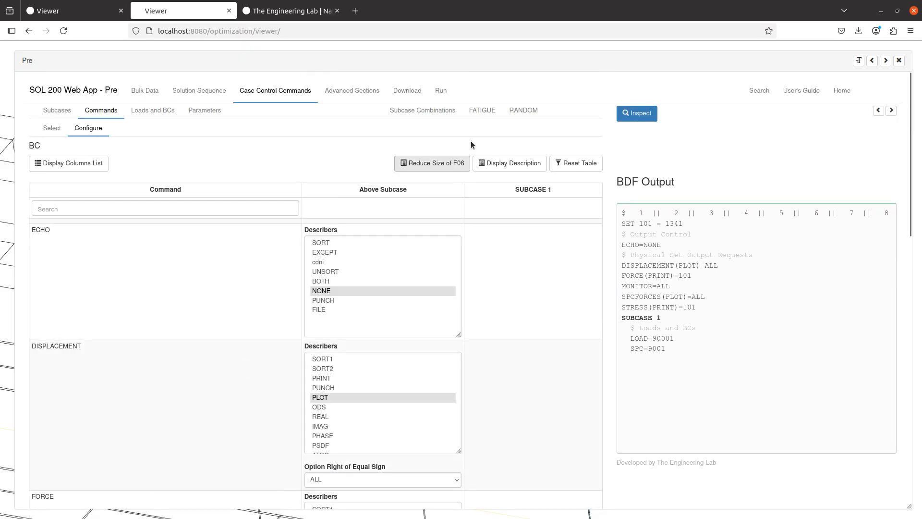
Run the MSC Nastran job on model.bdf, and open model.f06 from the result files at the monitor point loads
click(408, 91)
click(482, 222)
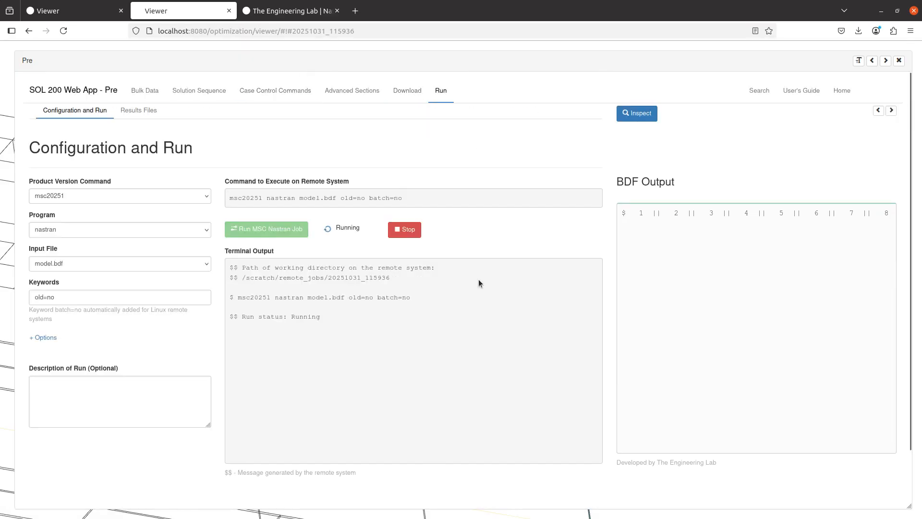
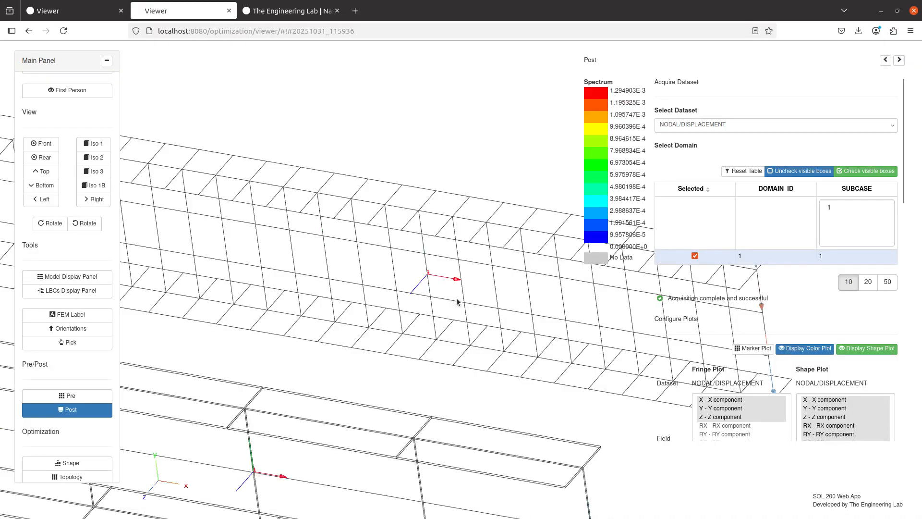
click(67, 395)
click(138, 110)
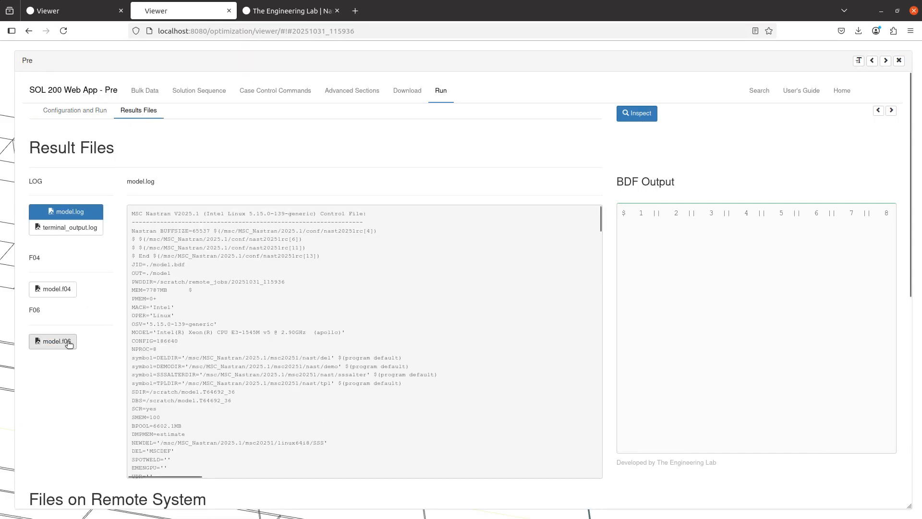
click(51, 341)
scroll(188, 336, down, 10)
scroll(188, 336, down, 15)
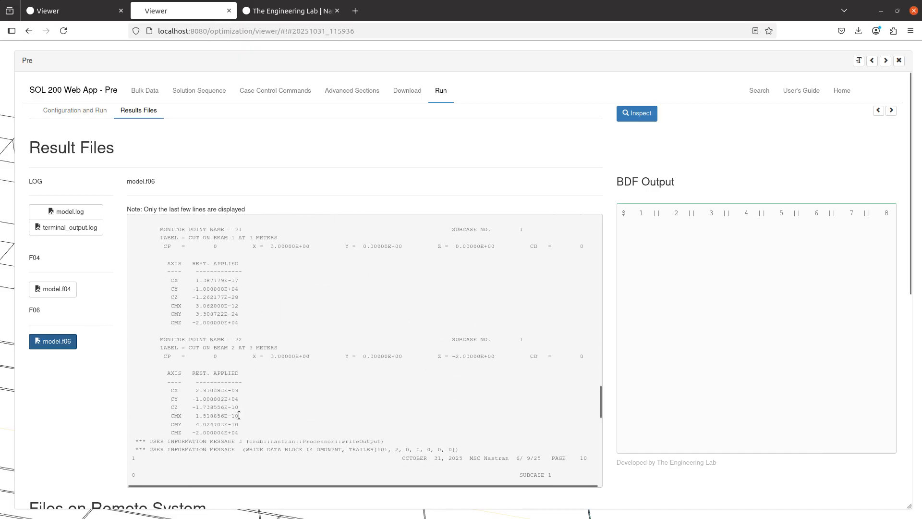
Review the loads listed for monitor points P1 and P2, and download model.f06 from the remote system
drag(242, 431, 175, 323)
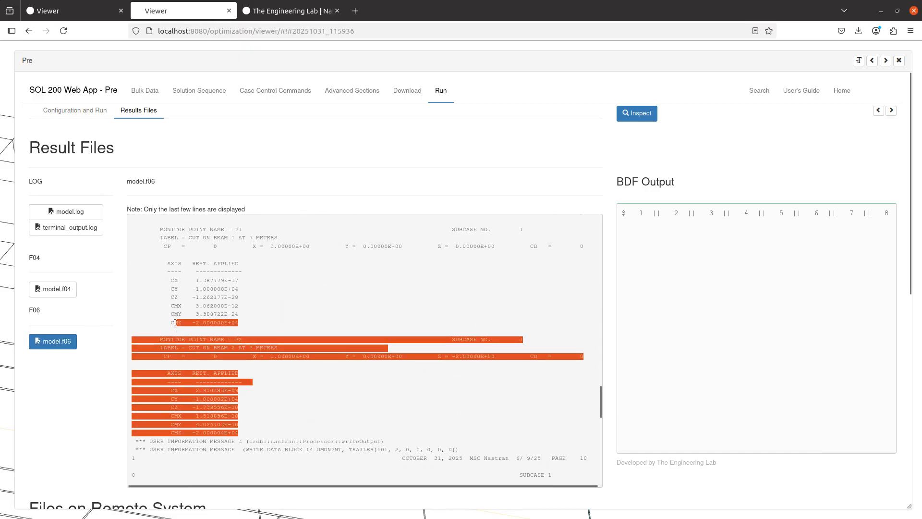
click(172, 319)
drag(242, 434, 235, 425)
click(233, 425)
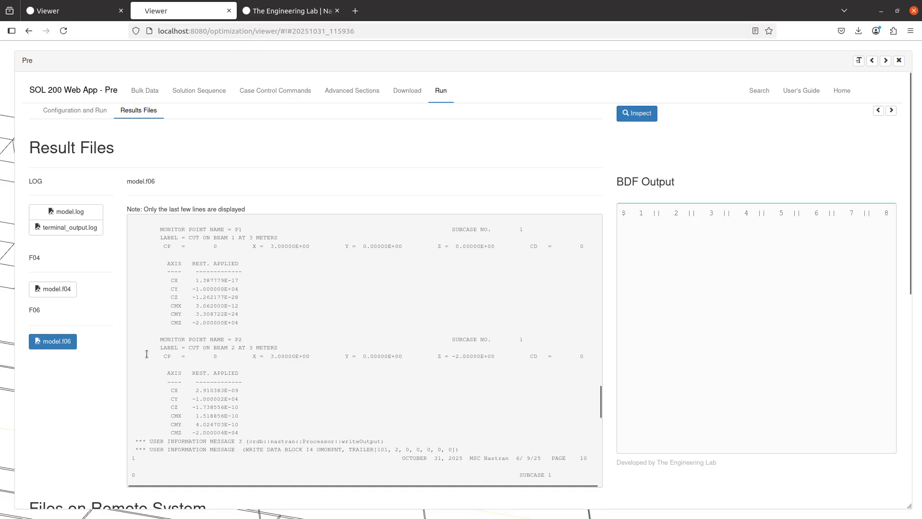
scroll(39, 408, down, 5)
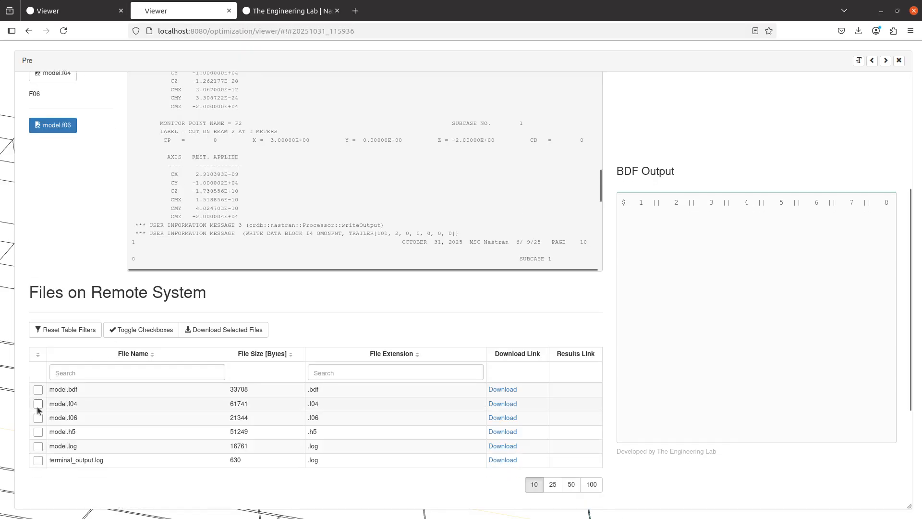
click(503, 375)
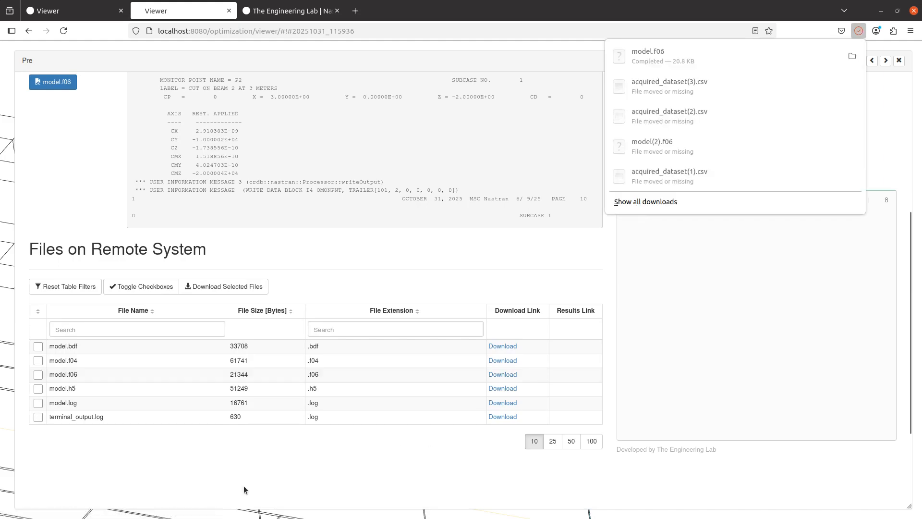
Copy the MONPNT3 monitor point loads for P1 and P2 from model.f06 into a new Notepad++ document
scroll(244, 486, up, 4)
triple_click(243, 343)
scroll(240, 341, up, 1)
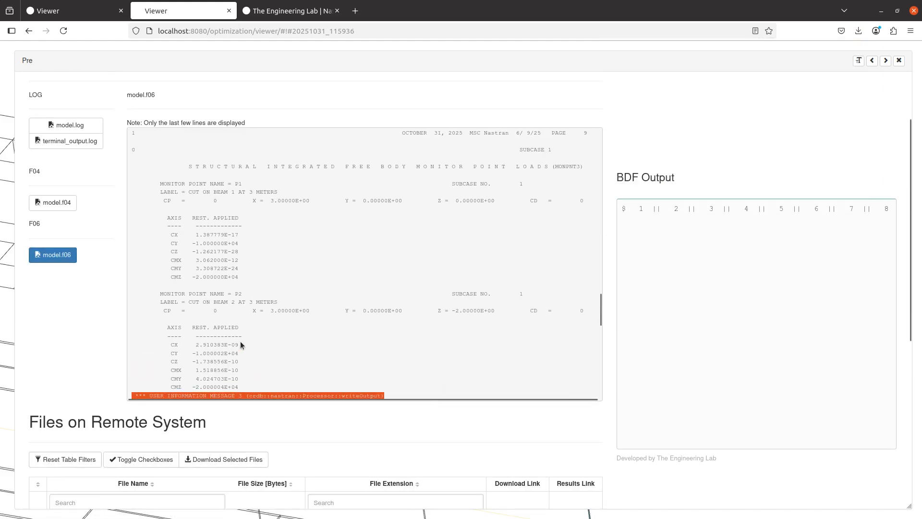
drag(240, 341, 134, 165)
right_click(143, 164)
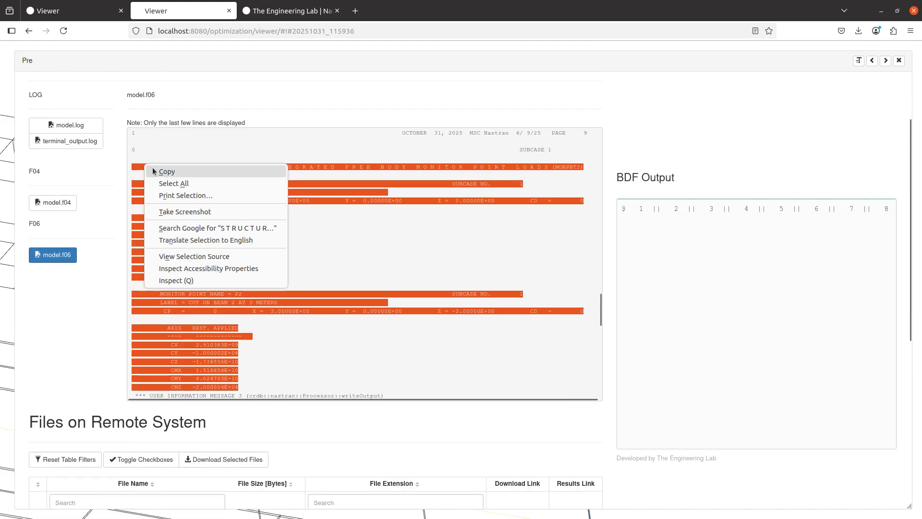
click(162, 173)
key(alt+Tab)
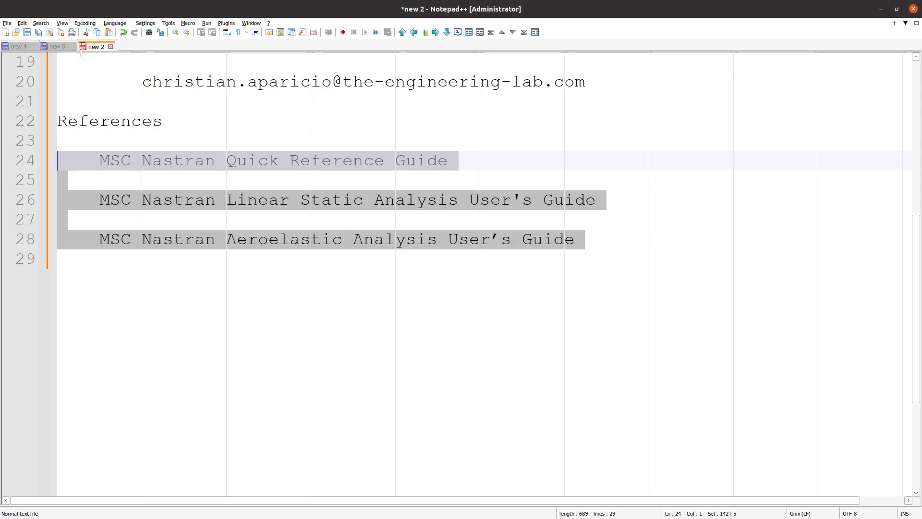
click(5, 32)
key(ctrl+v)
Open model.f06 from the Downloads folder in Notepad++ and locate the P1 and P2 loads at a slightly smaller text size
key(alt+Tab)
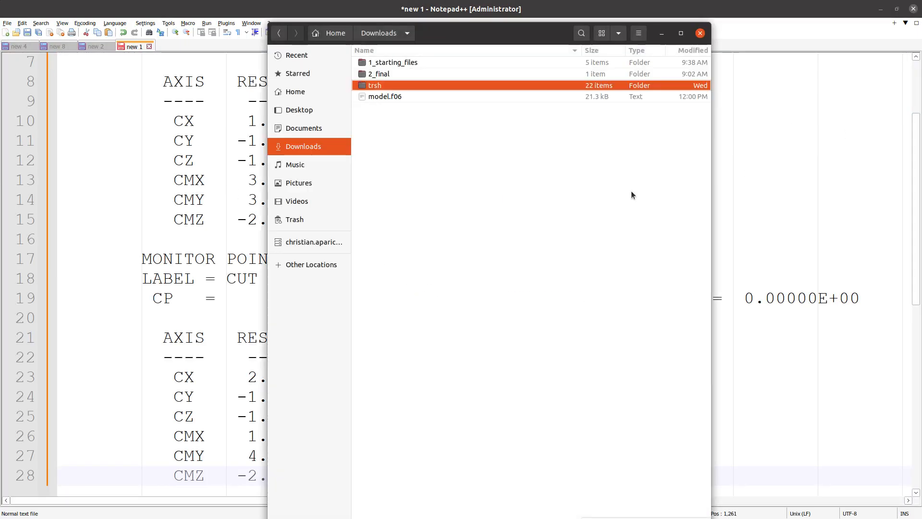
drag(389, 97, 795, 136)
click(795, 136)
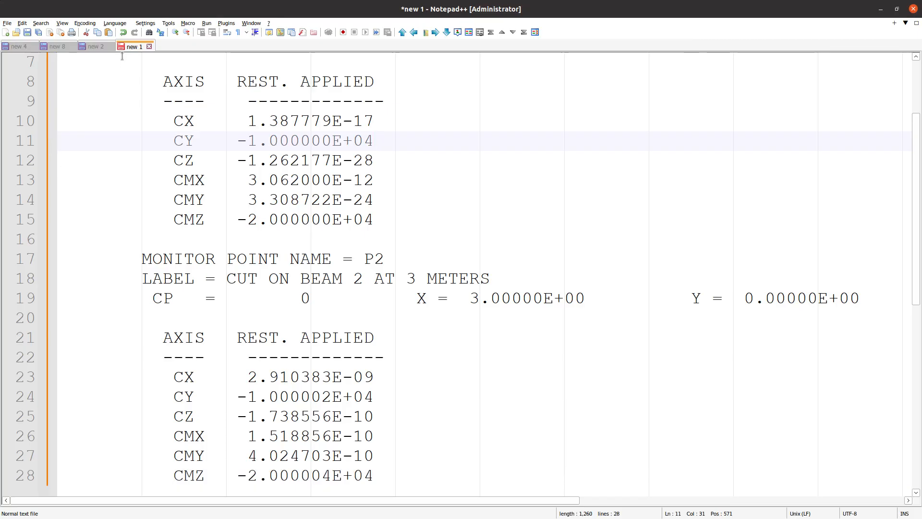
scroll(275, 170, up, 2)
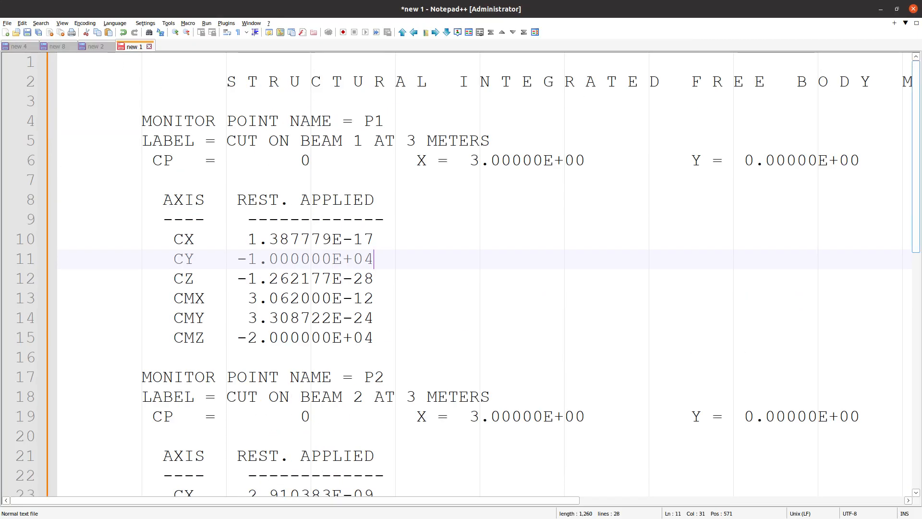
key(alt+Tab)
right_click(370, 95)
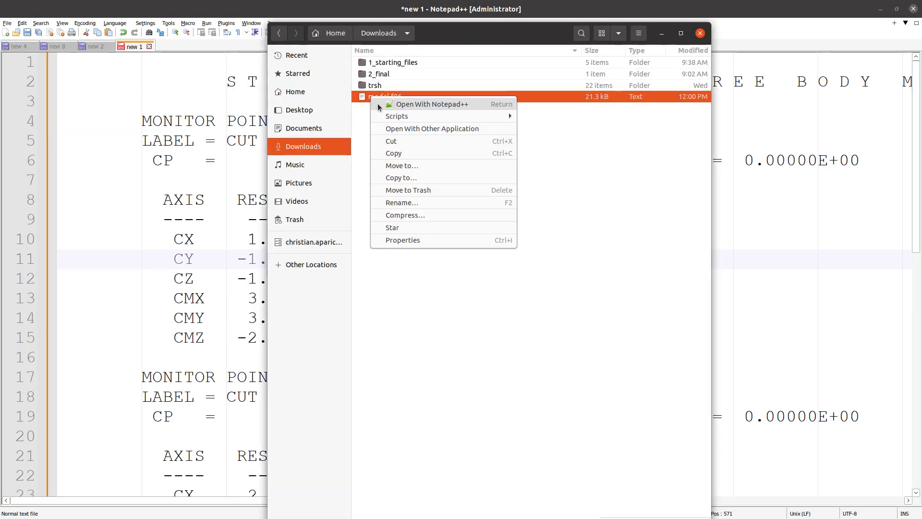
click(149, 156)
scroll(203, 198, down, 20)
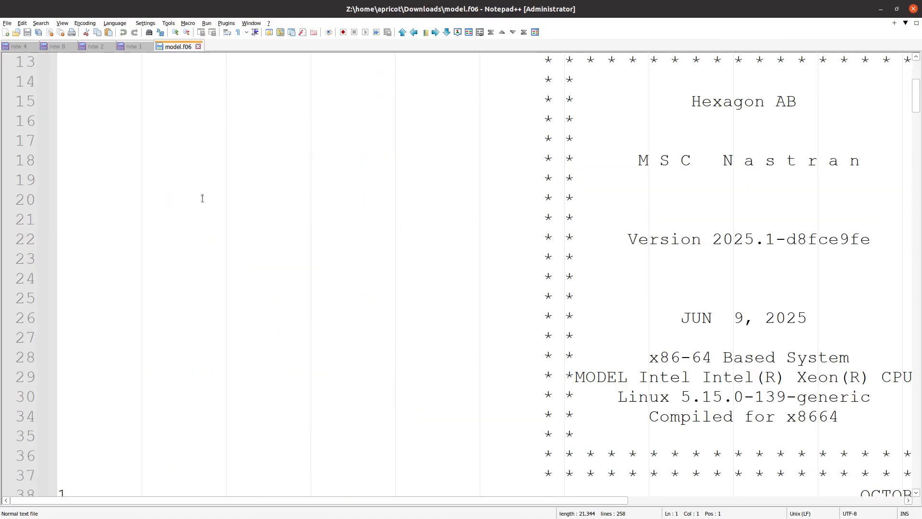
scroll(203, 199, down, 20)
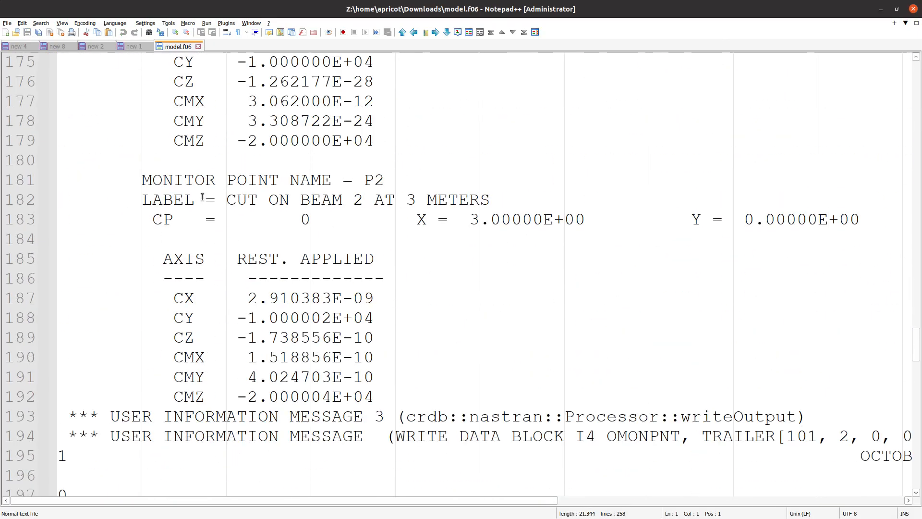
scroll(203, 197, up, 2)
ctrl+scroll(202, 197, down, 1)
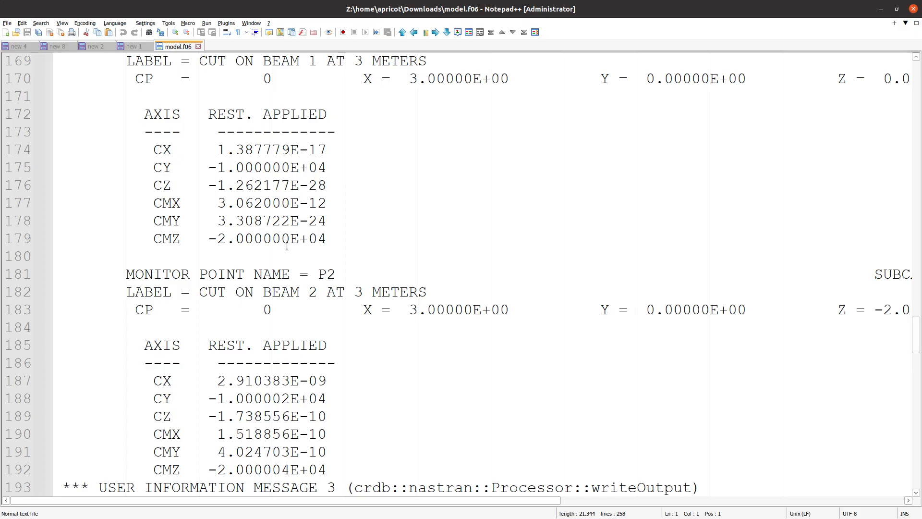
Return to the web viewer, close the preprocessor, and display the loads and boundary conditions with labels on both beams
key(alt+Tab)
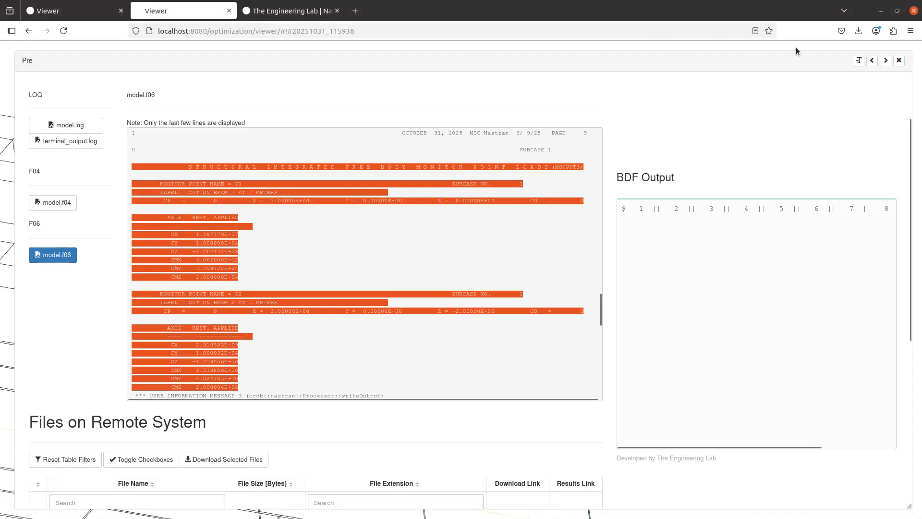
click(899, 61)
scroll(439, 243, down, 5)
drag(417, 266, 515, 222)
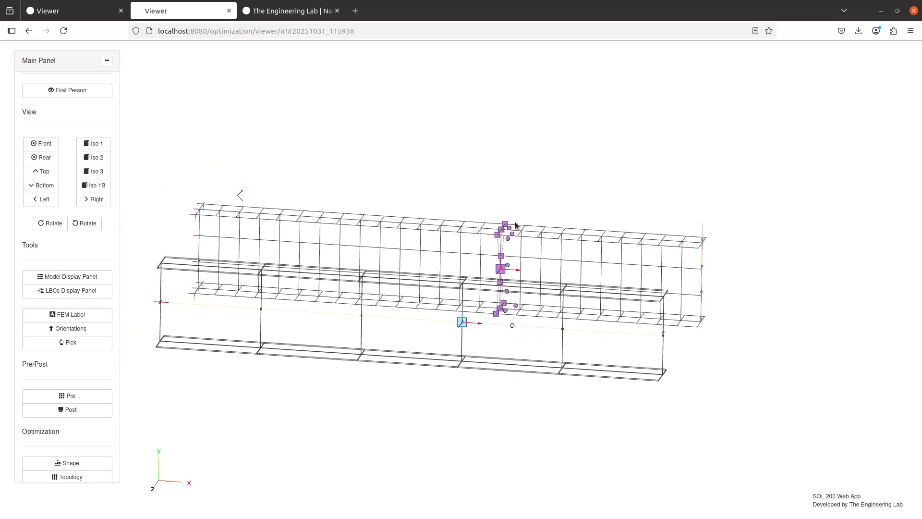
click(86, 294)
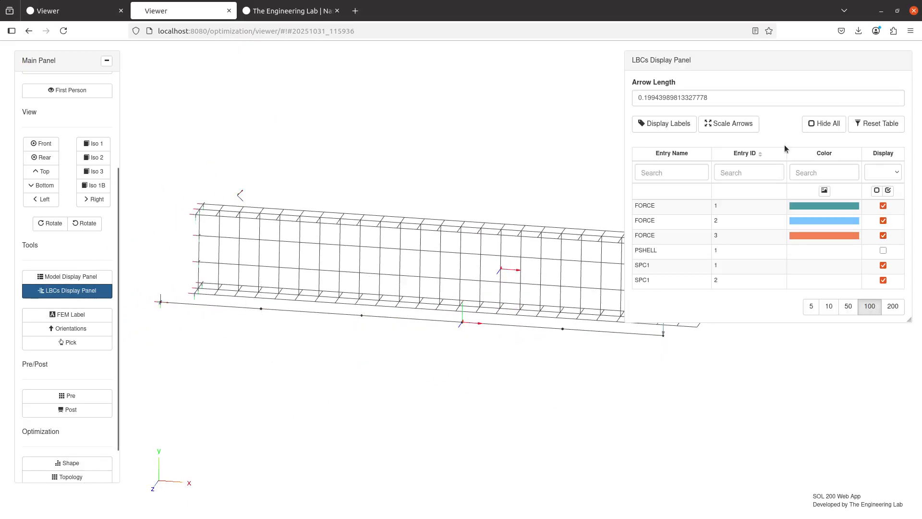
click(682, 131)
scroll(283, 188, up, 5)
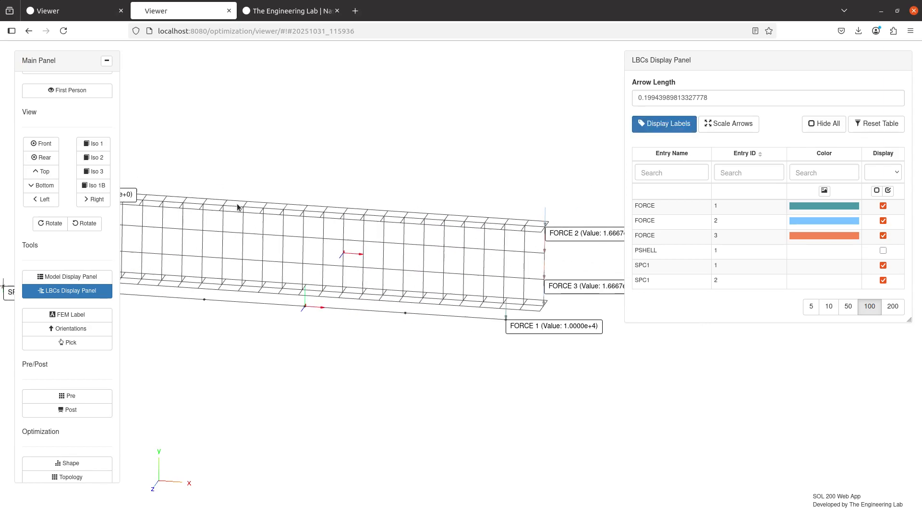
Examine where the labeled forces act relative to both monitor points, and return to model.f06 in Notepad++
drag(291, 190, 294, 193)
drag(344, 287, 367, 289)
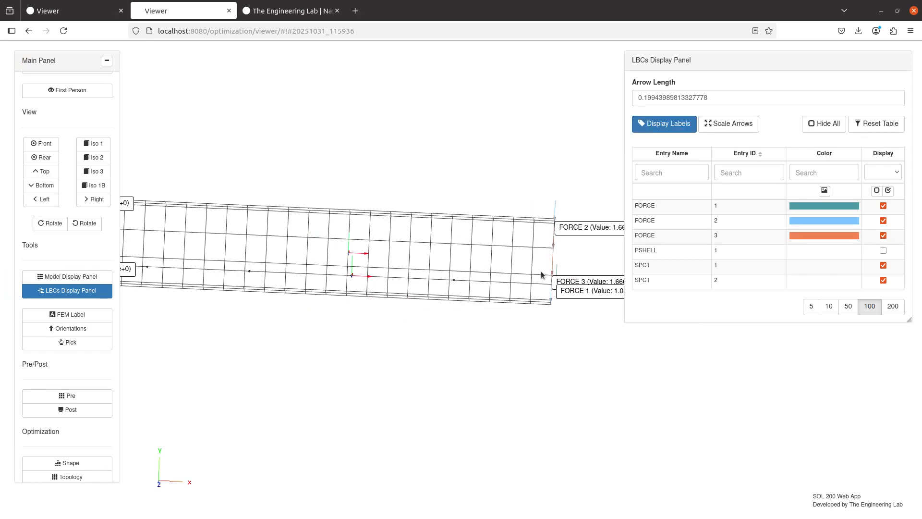
drag(535, 294, 554, 211)
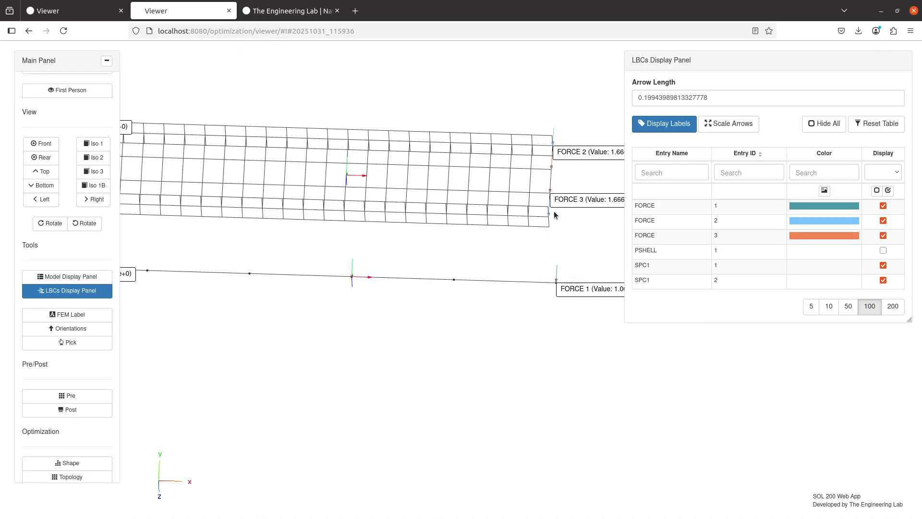
drag(374, 283, 411, 280)
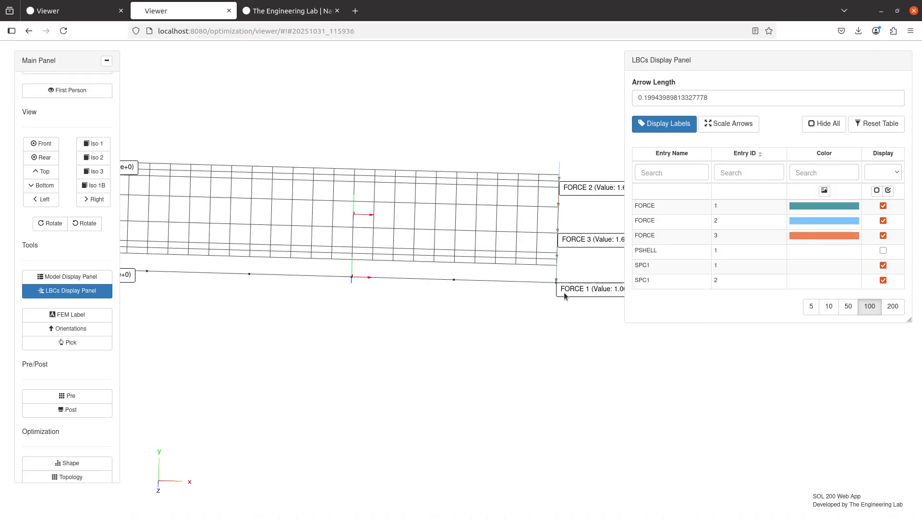
drag(558, 287, 557, 319)
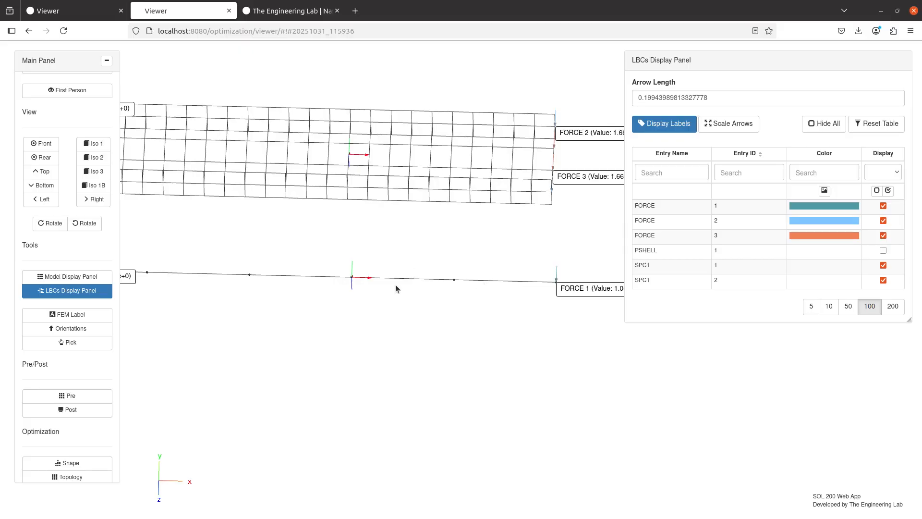
drag(396, 285, 369, 272)
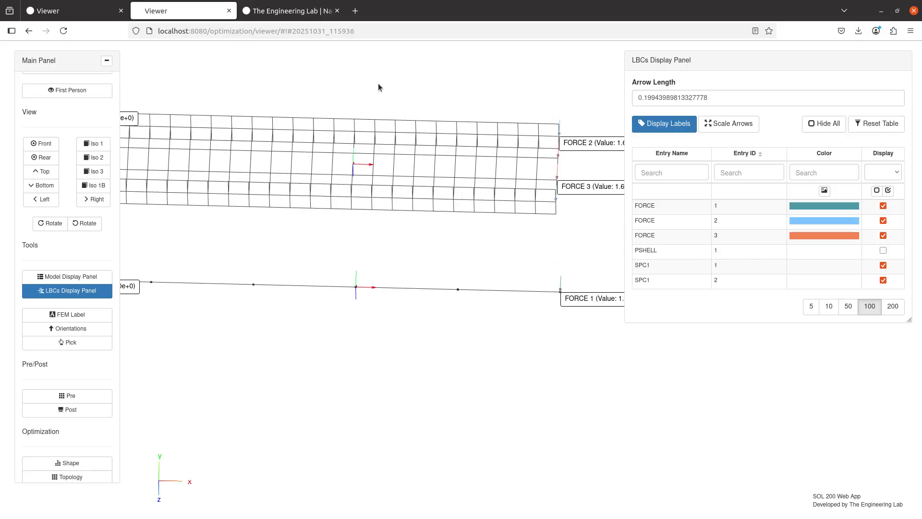
drag(381, 297, 316, 299)
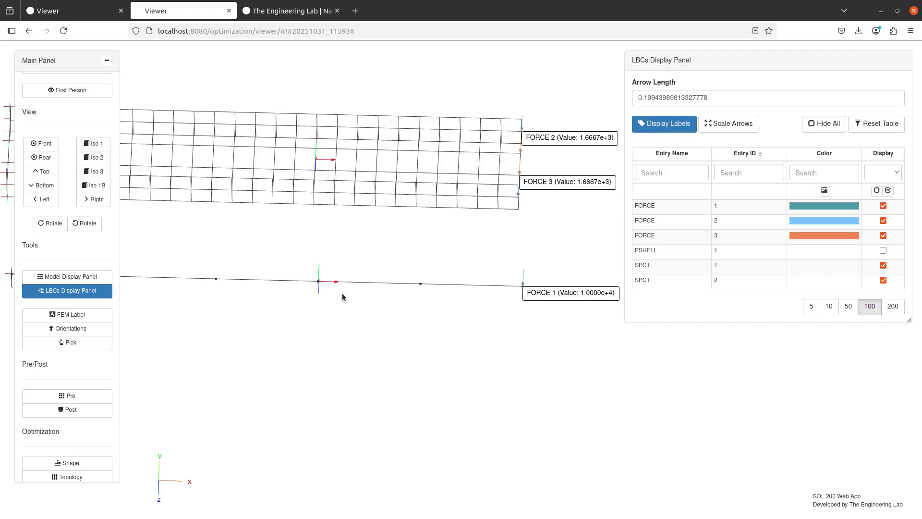
key(alt+Tab)
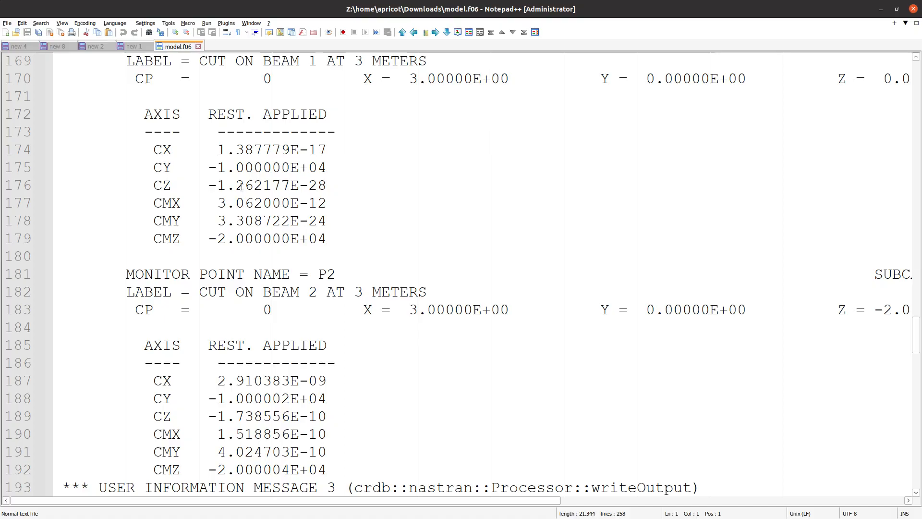
Compare the CY forces of P1 and P2 in model.f06 with the monitor point's axis directions in the web viewer
triple_click(230, 168)
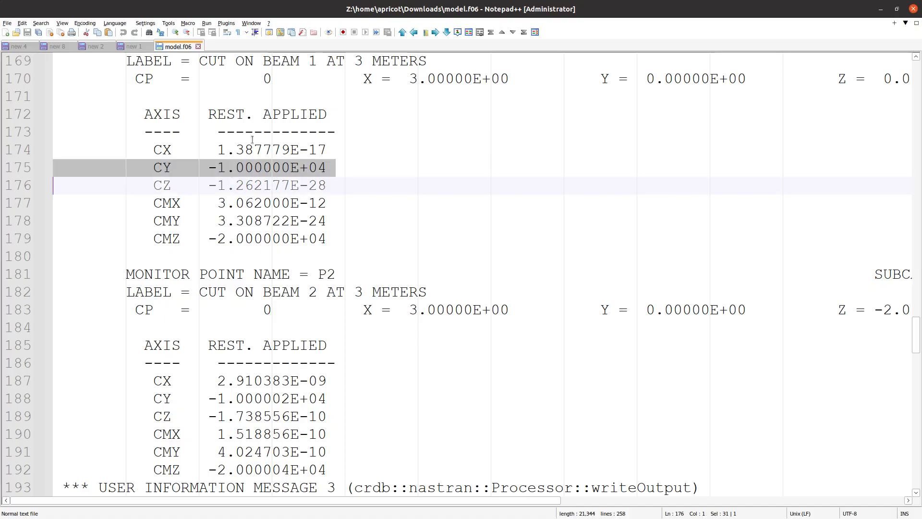
key(alt+Tab)
drag(274, 244, 385, 243)
scroll(385, 244, up, 4)
scroll(384, 243, up, 5)
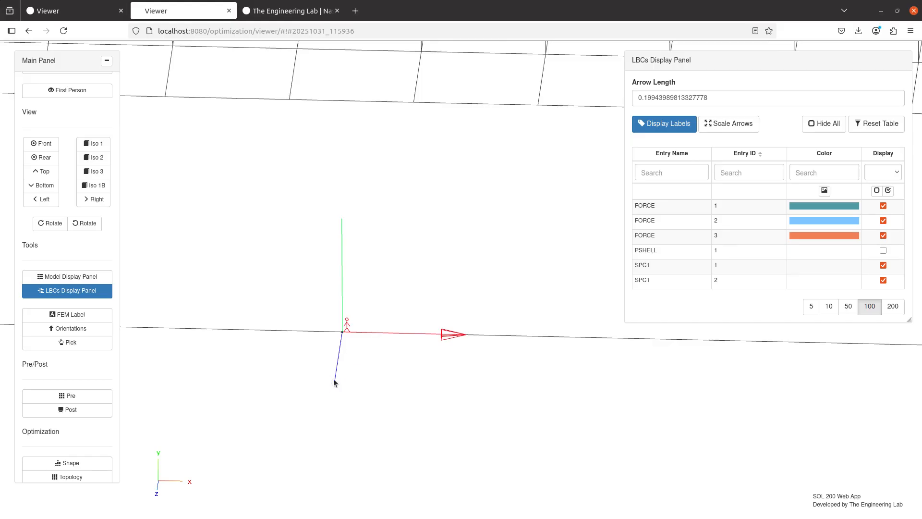
key(alt+Tab)
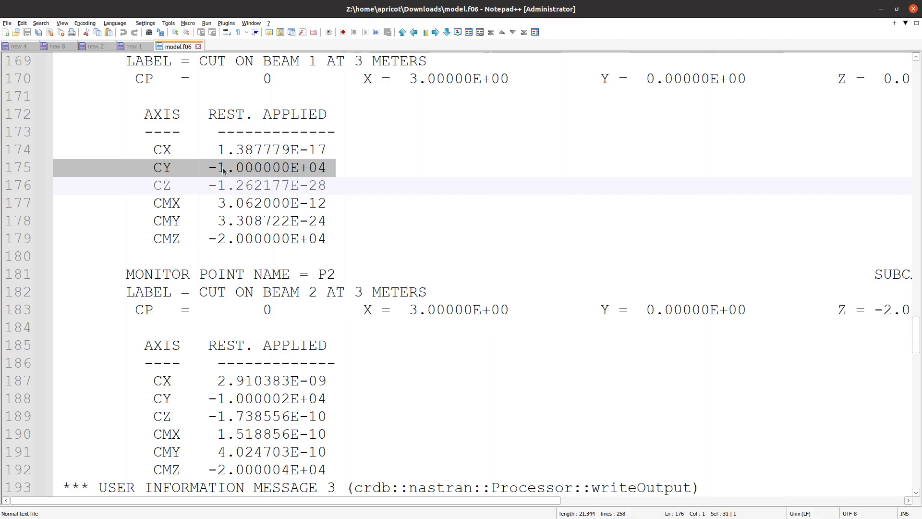
triple_click(227, 400)
triple_click(269, 167)
Display the model settings in the web viewer, examine the MONPNT3 details around P2, and return to model.f06
key(alt+Tab)
scroll(373, 328, down, 4)
drag(372, 328, 480, 385)
drag(424, 286, 397, 269)
click(71, 277)
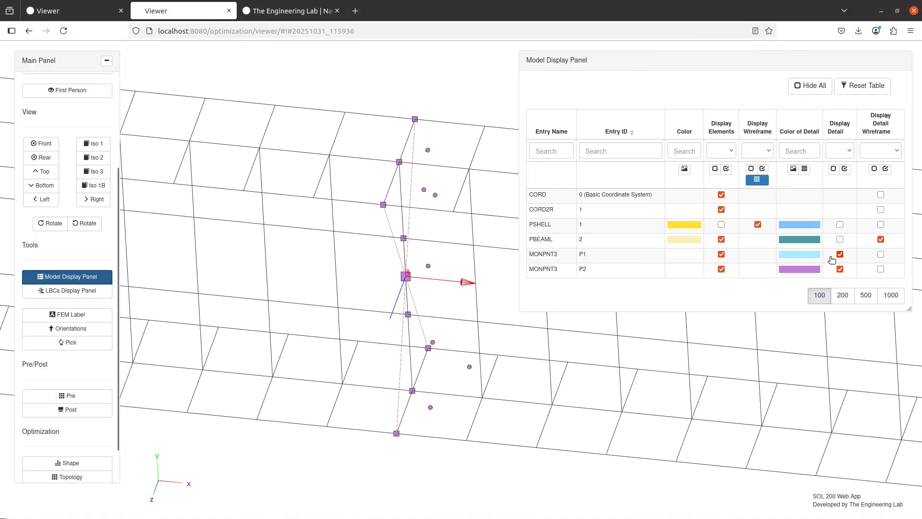
drag(409, 346, 407, 333)
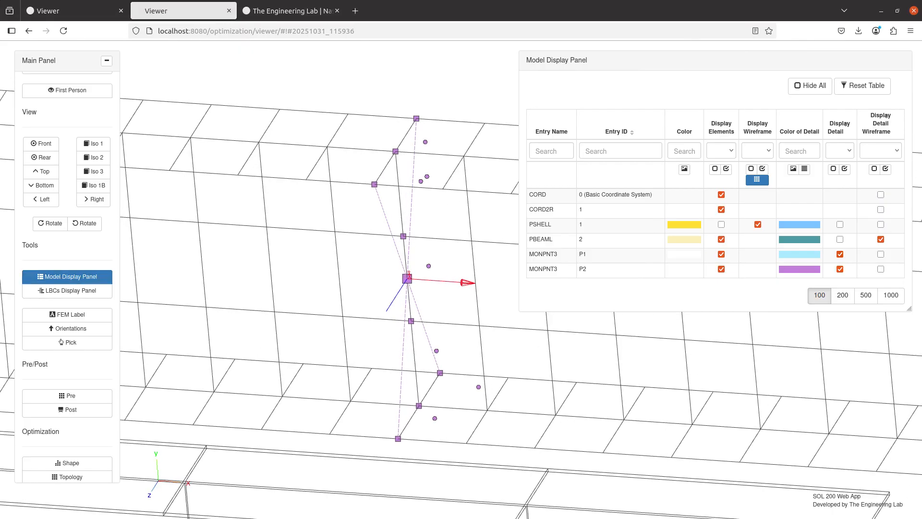
key(alt+Tab)
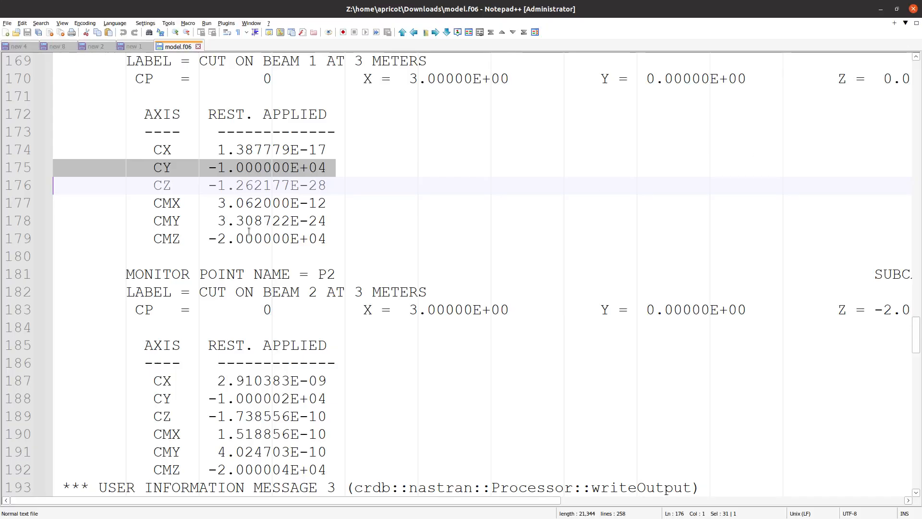
Compare the CMZ moments in model.f06 with the force locations in the web viewer, and close the model display settings
triple_click(239, 242)
scroll(240, 245, down, 2)
scroll(239, 245, up, 1)
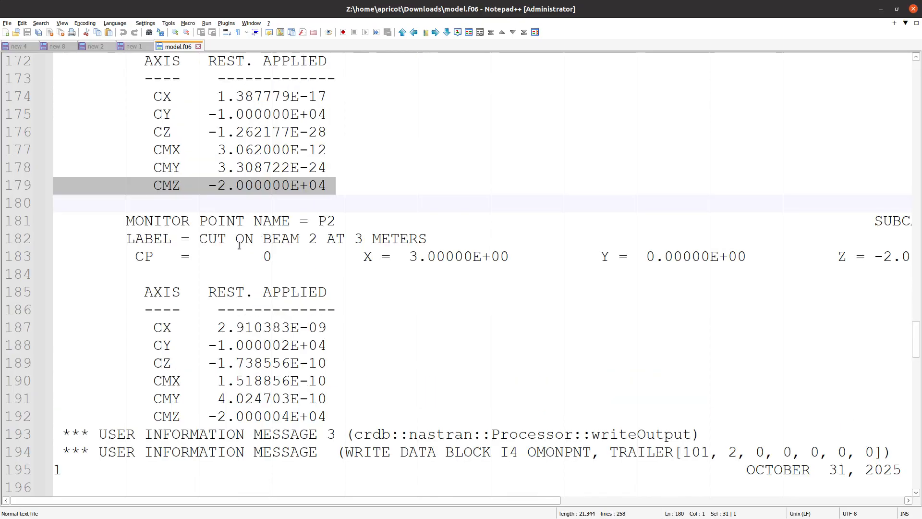
scroll(239, 245, down, 1)
scroll(240, 245, up, 2)
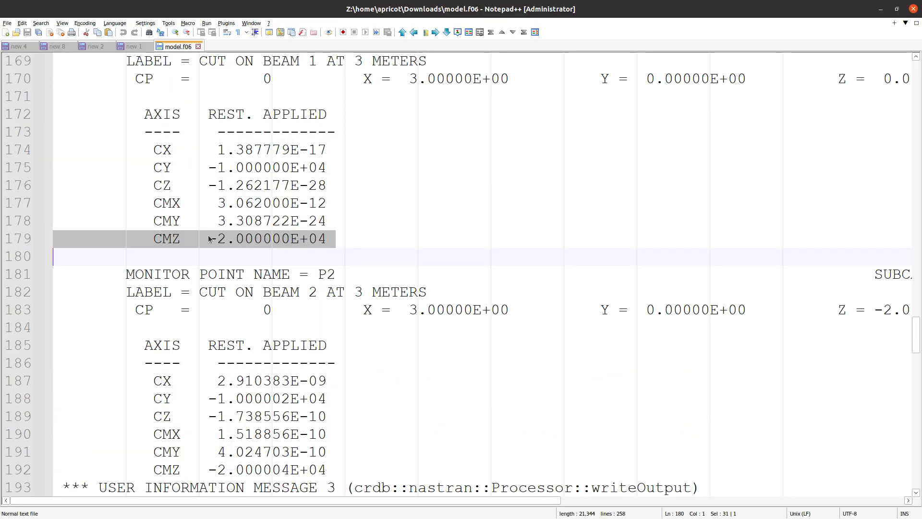
key(alt+Tab)
drag(427, 298, 368, 244)
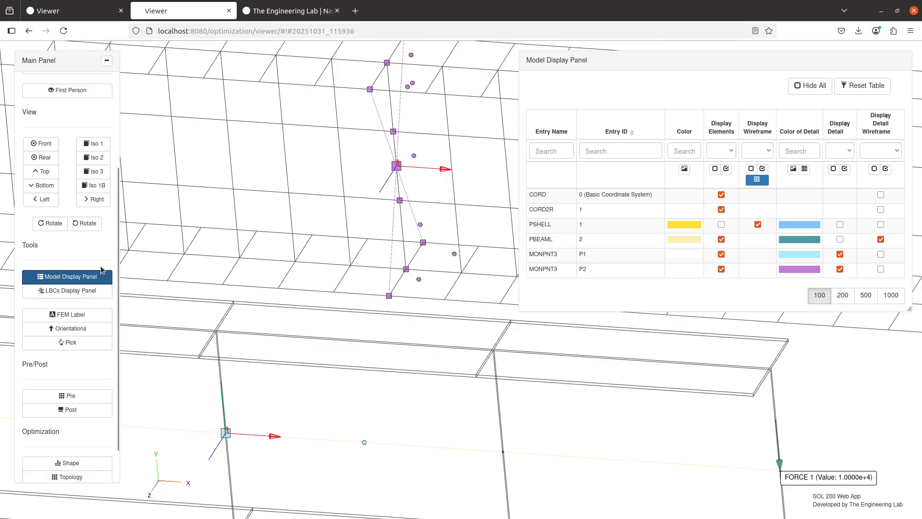
click(98, 278)
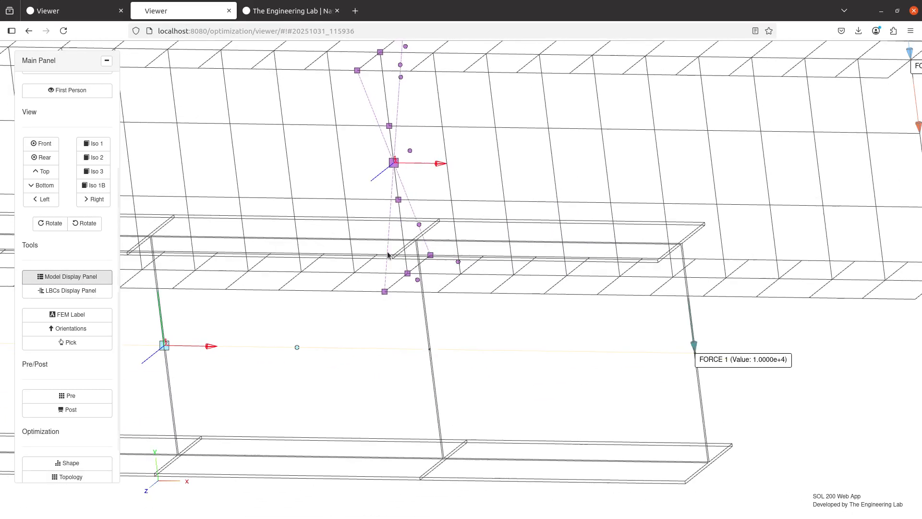
Open the postprocessor and acquire the MONITOR/MONPNT3/STRU_STAT dataset for subcase 1
click(71, 410)
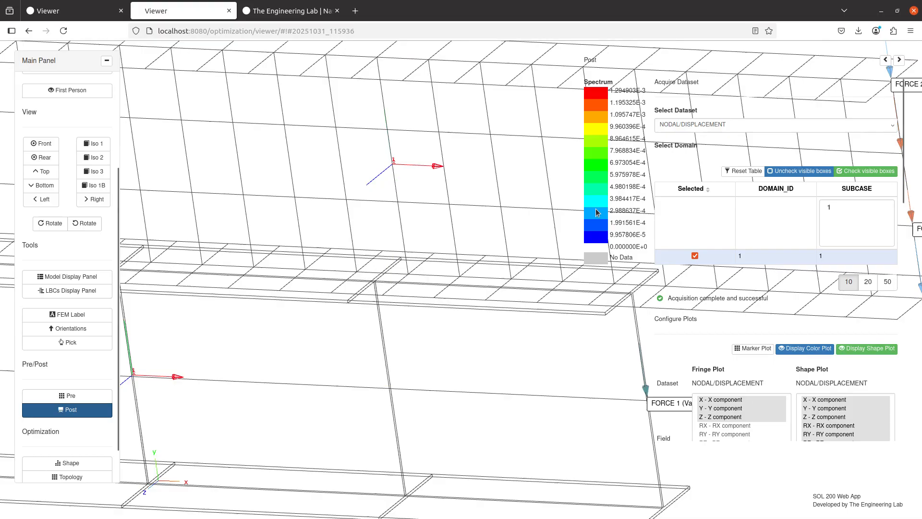
click(731, 127)
click(729, 161)
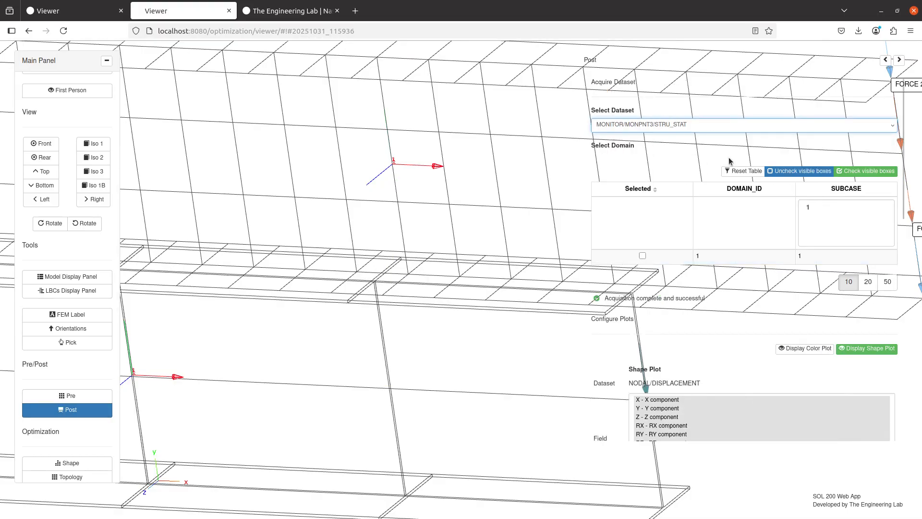
click(652, 256)
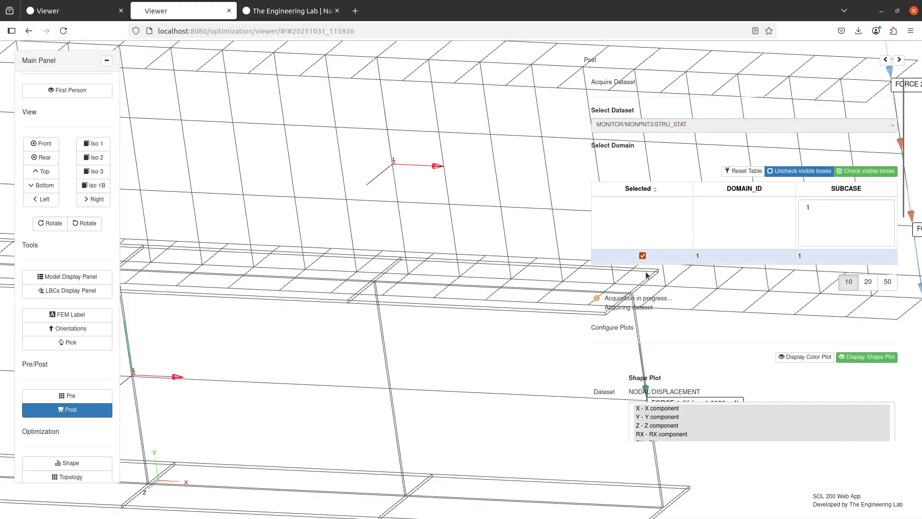
scroll(673, 291, down, 2)
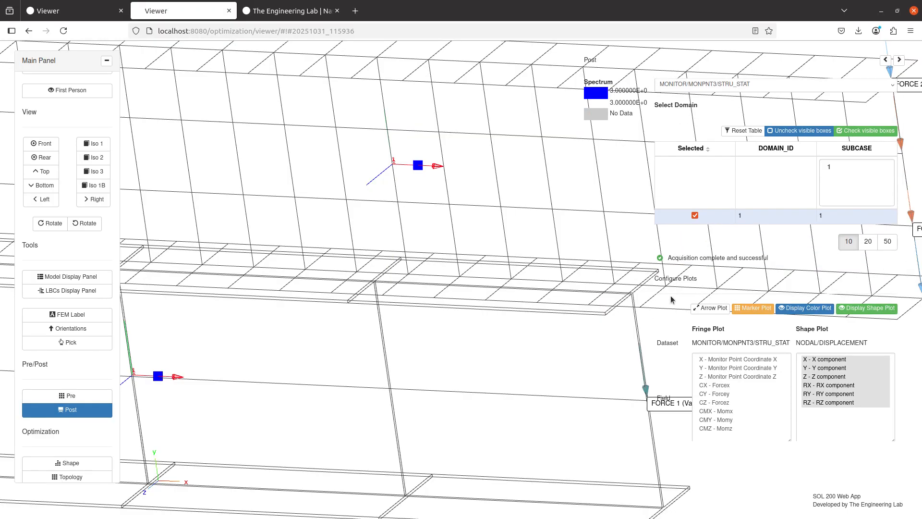
scroll(678, 278, down, 2)
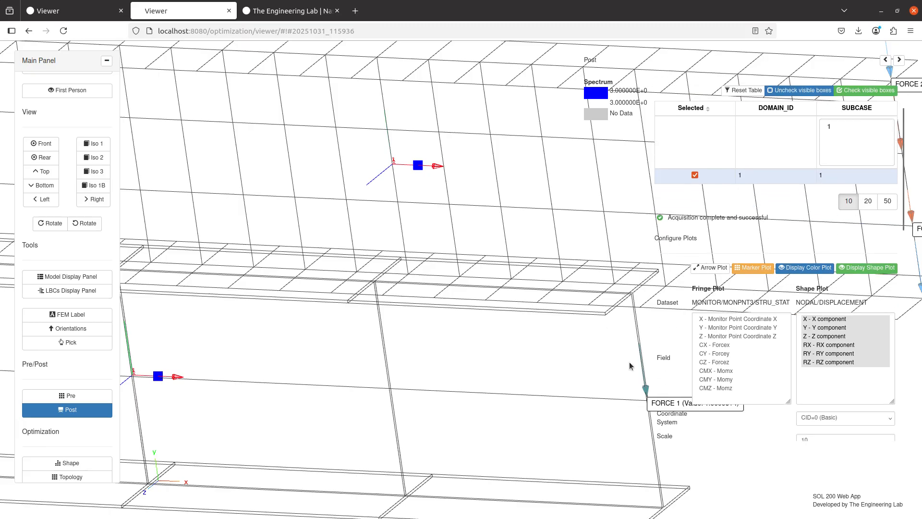
Turn off the load labels and hide all loads and boundary conditions on both beams
right_click(642, 343)
click(362, 304)
scroll(465, 292, down, 8)
drag(468, 285, 418, 288)
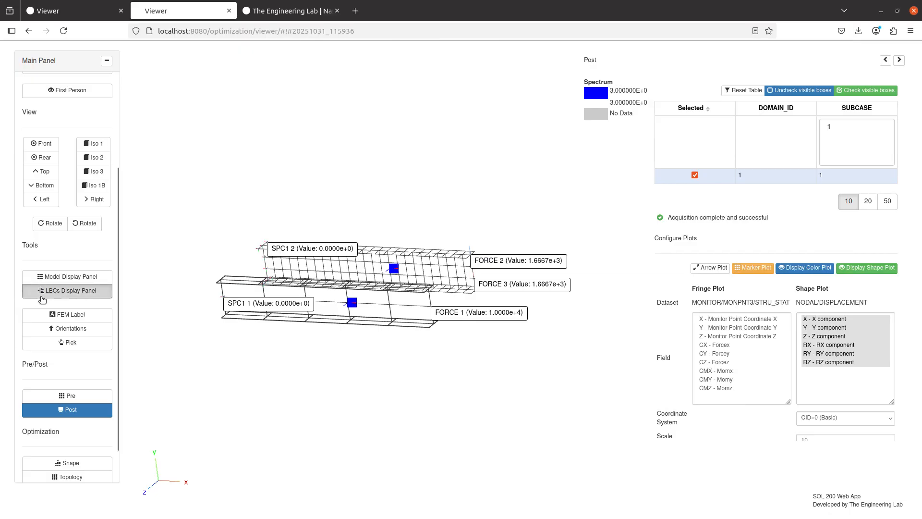
click(70, 290)
click(677, 123)
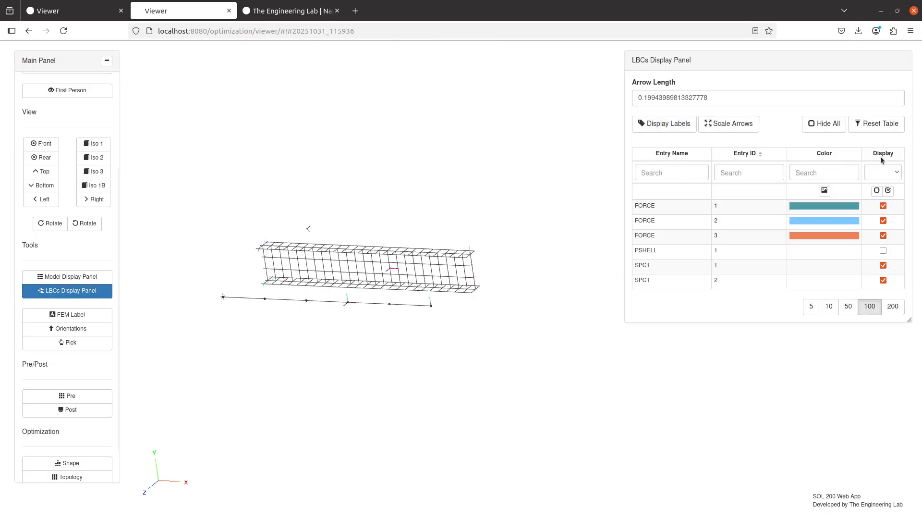
click(877, 190)
Reopen the postprocessor, check P1's CY force in model.f06, and plot the CY - Forcey field for the monitor points
click(67, 409)
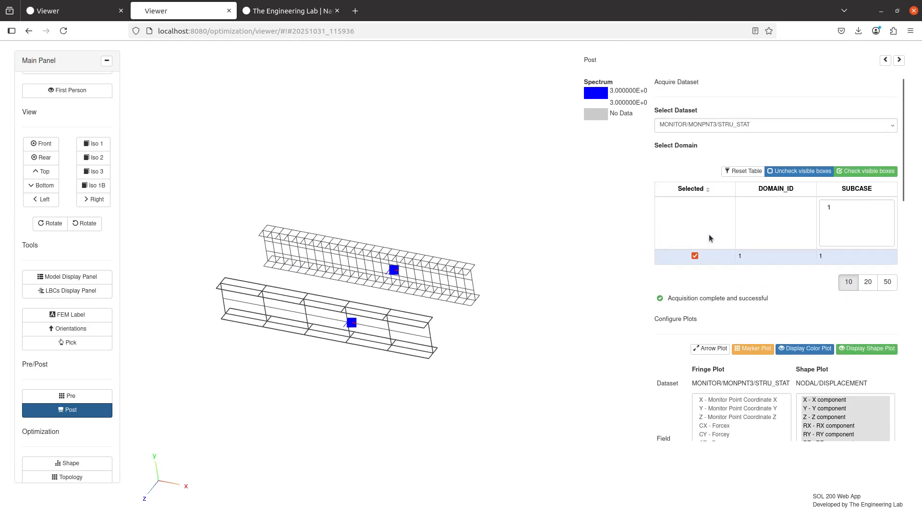
scroll(711, 243, down, 5)
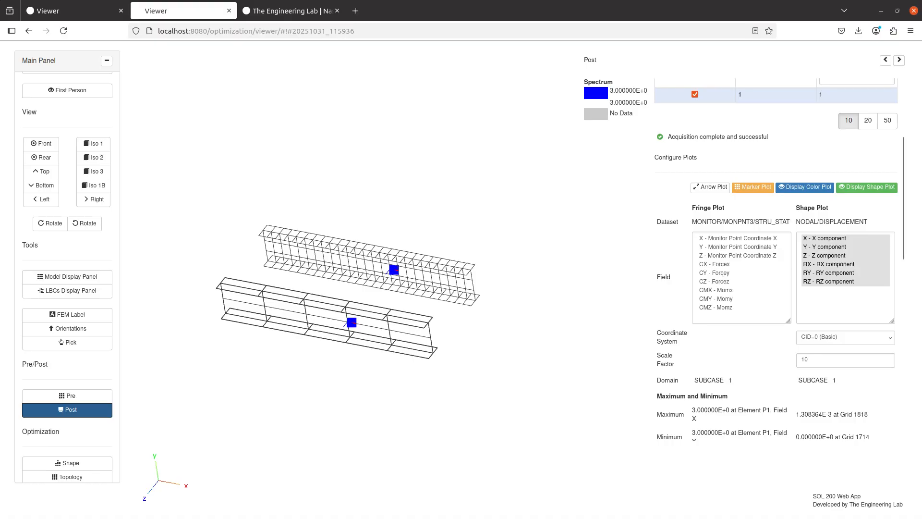
key(alt+Tab)
triple_click(188, 168)
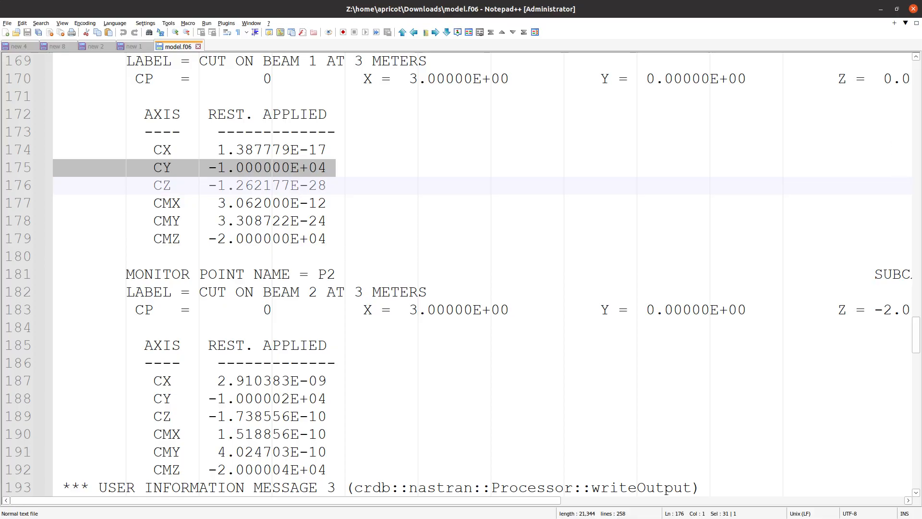
key(alt+Tab)
click(720, 273)
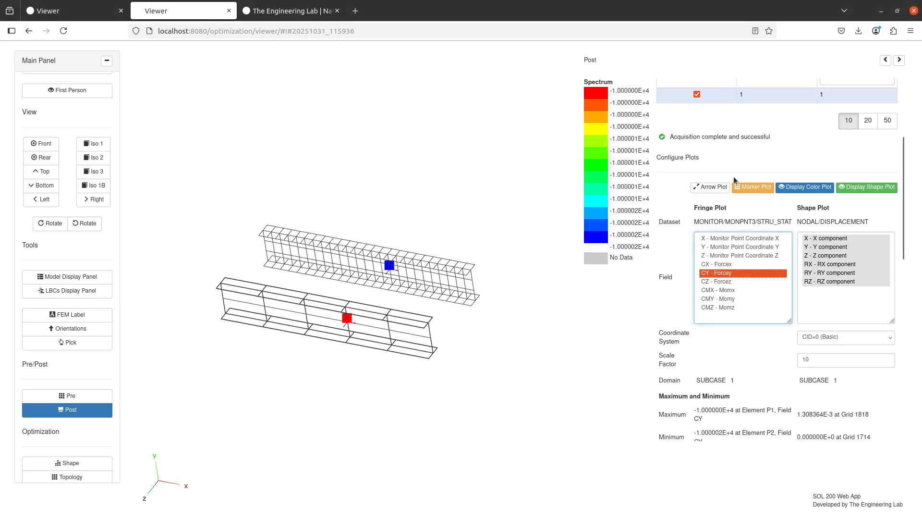
Enable the arrow plot for the CY force and inspect the arrow at monitor point P2
click(713, 190)
drag(350, 323, 352, 295)
scroll(350, 295, up, 10)
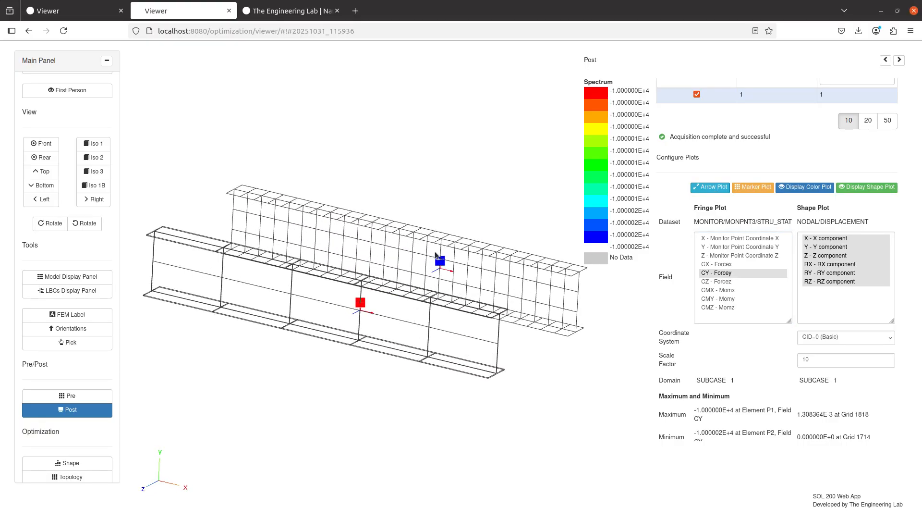
scroll(462, 182, up, 4)
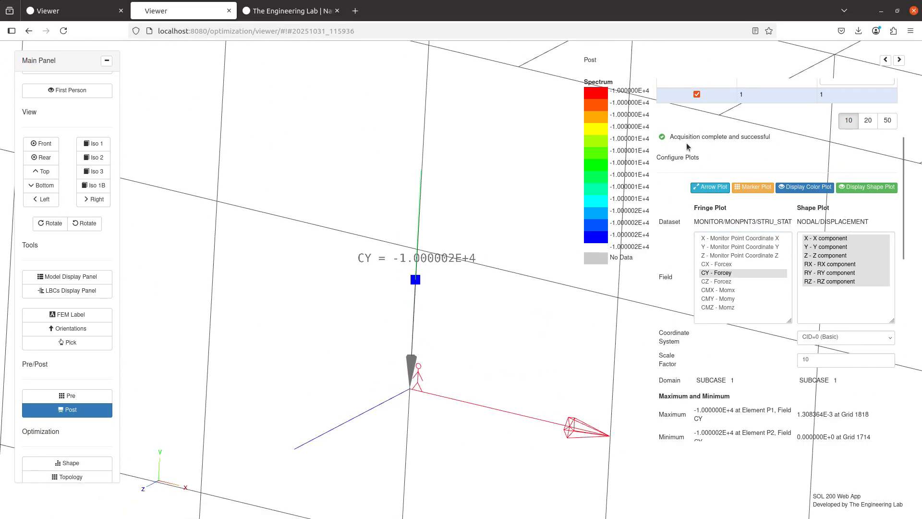
Hide and redisplay the arrow plot of the CY force, and inspect its arrows at both monitor points
click(712, 189)
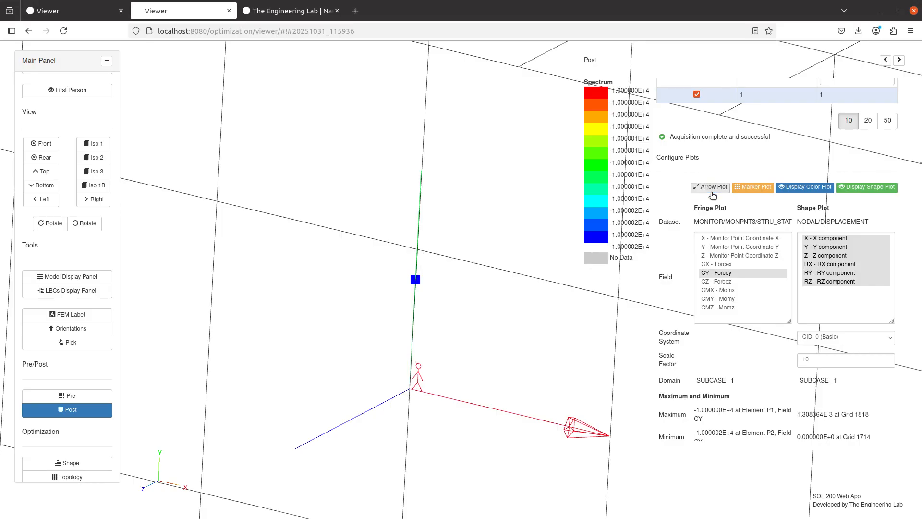
click(712, 190)
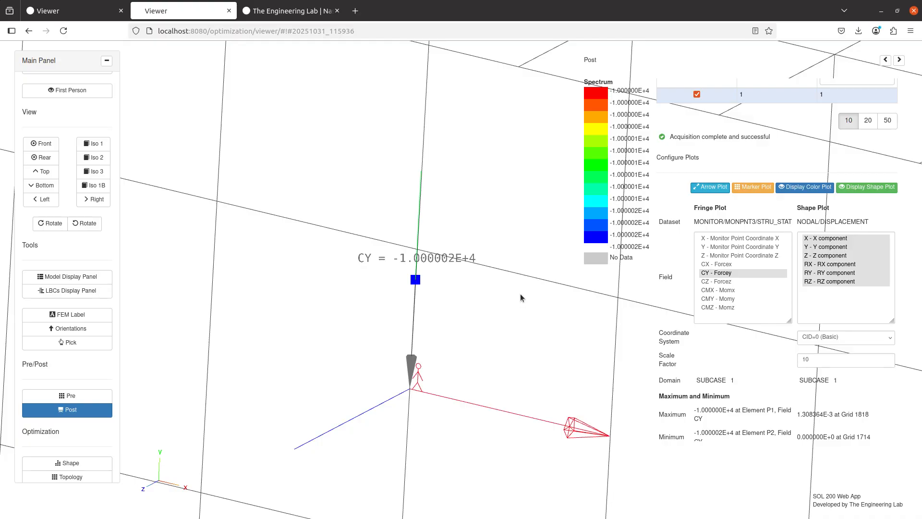
mouse_move(489, 304)
mouse_down()
mouse_move(405, 283)
mouse_move(410, 269)
mouse_up()
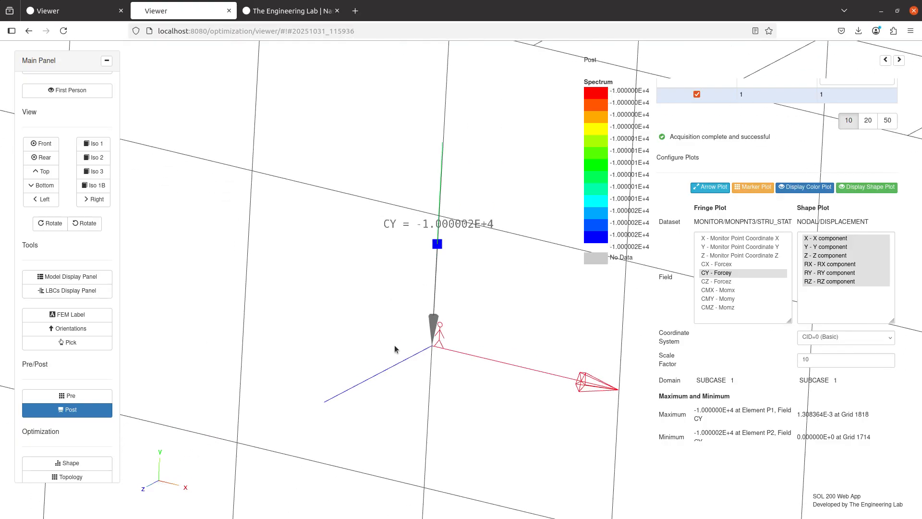
scroll(441, 318, down, 10)
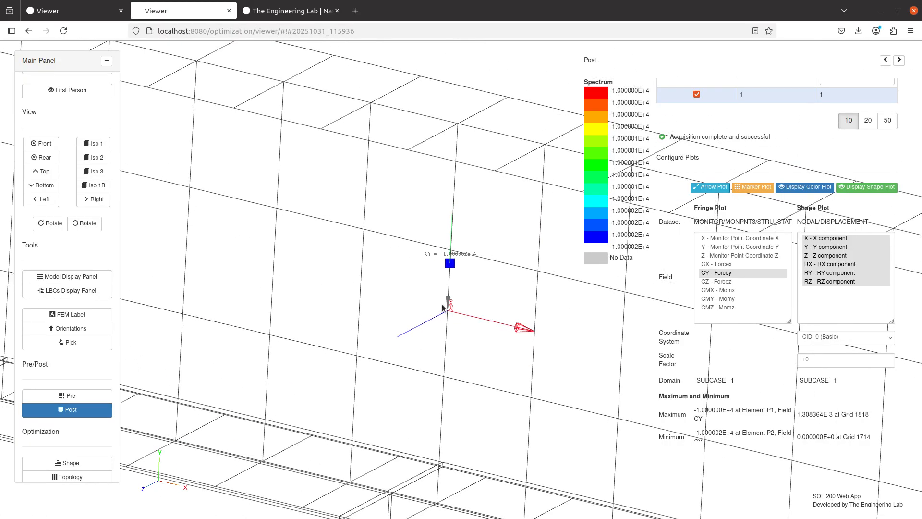
scroll(424, 284, up, 8)
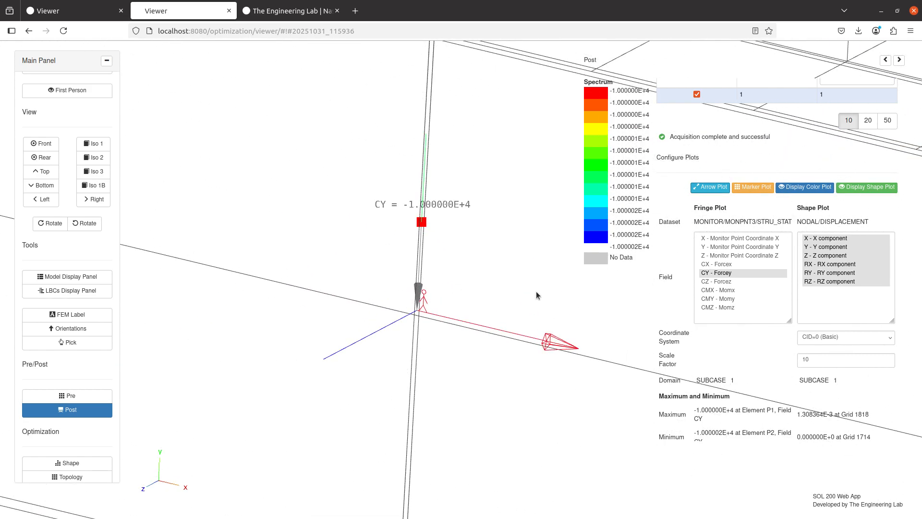
Plot only the CY - Forcey and CMZ - Momz fields of MONITOR/MONPNT3/STRU_STAT as fringe plot fields
click(718, 308)
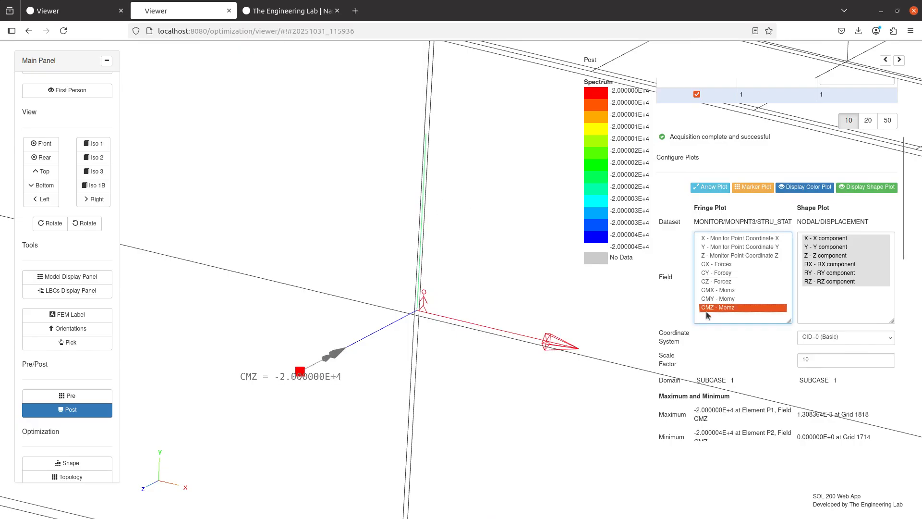
ctrl+click(716, 273)
ctrl+click(716, 264)
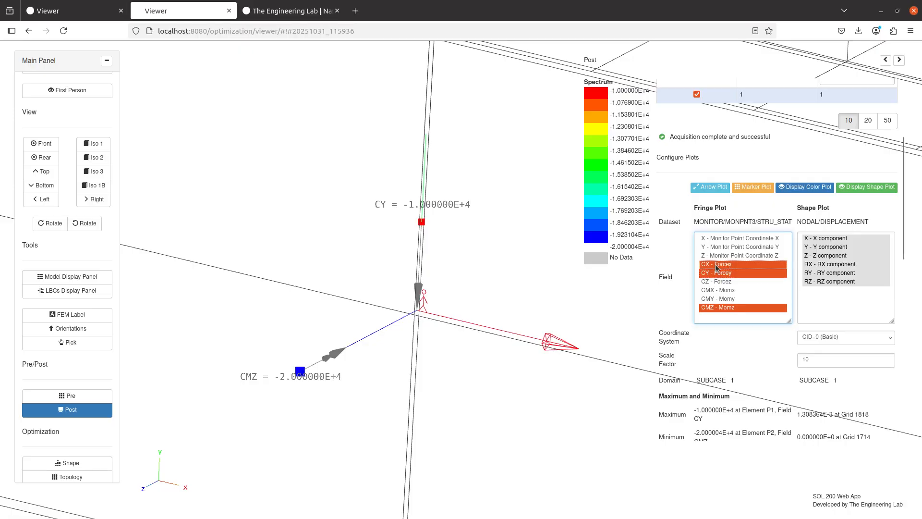
ctrl+click(716, 273)
ctrl+click(715, 264)
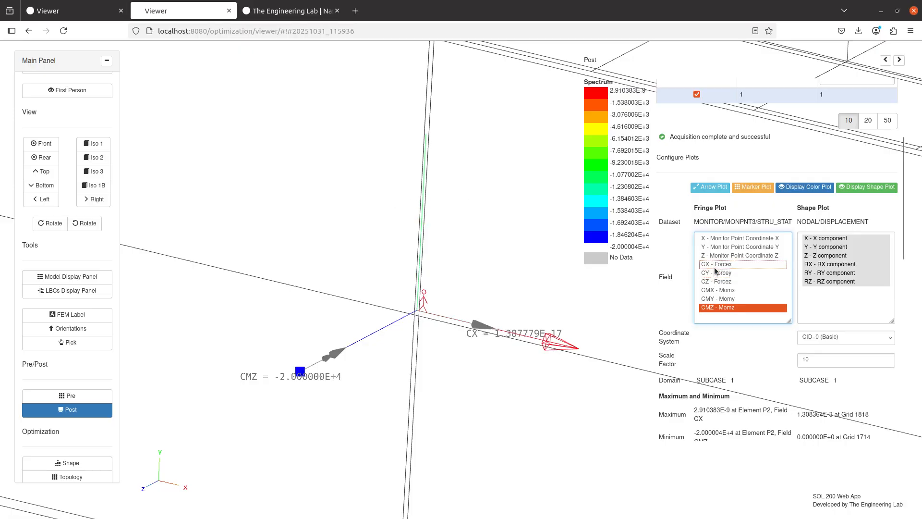
ctrl+click(716, 273)
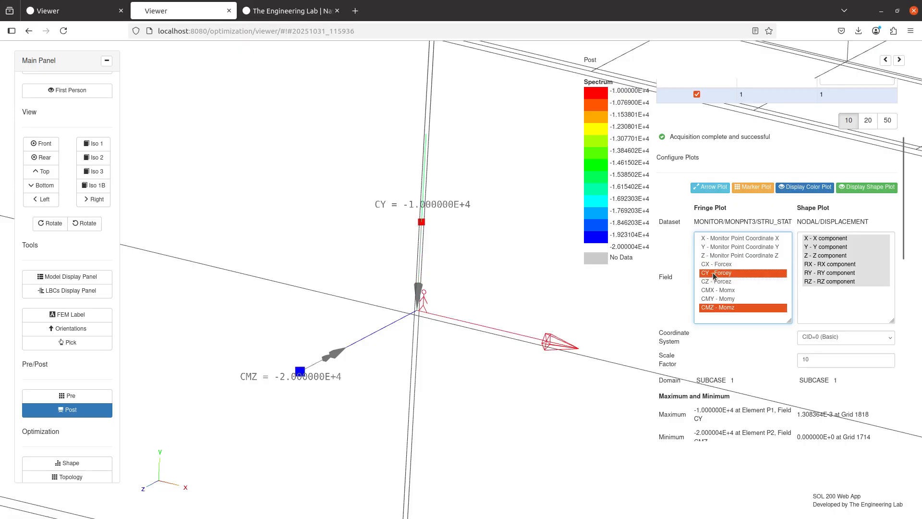
Examine the CY force and CMZ moment arrows and labels at the monitor points on both beams
drag(322, 353, 391, 316)
scroll(438, 310, up, 5)
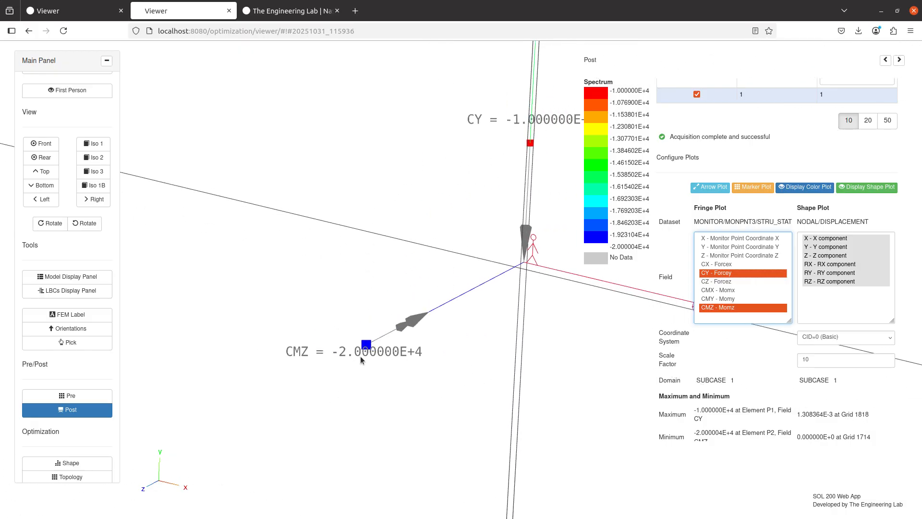
scroll(411, 346, down, 5)
drag(514, 158, 251, 325)
drag(456, 315, 351, 302)
scroll(350, 302, up, 4)
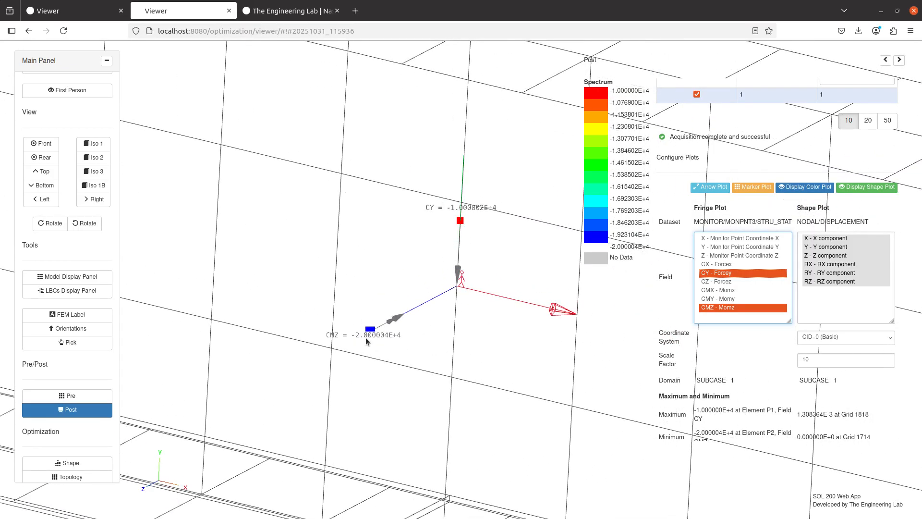
scroll(366, 336, up, 5)
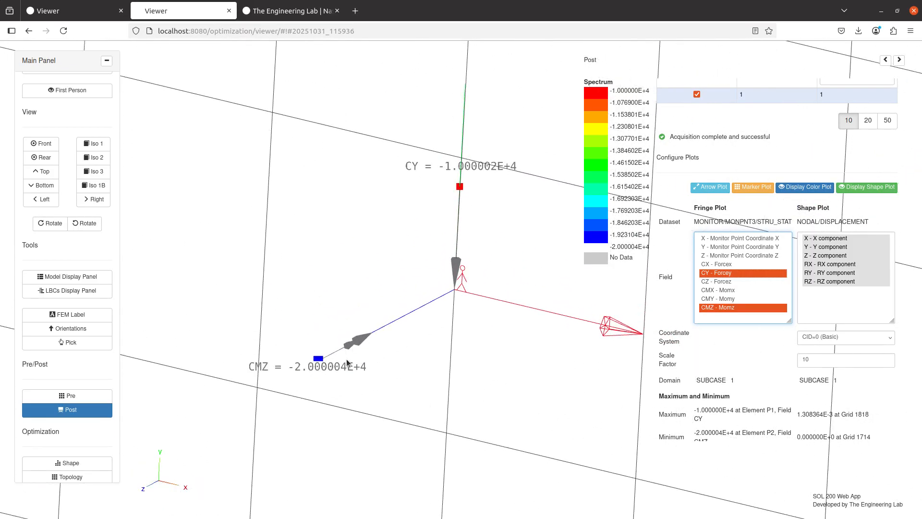
scroll(435, 326, down, 3)
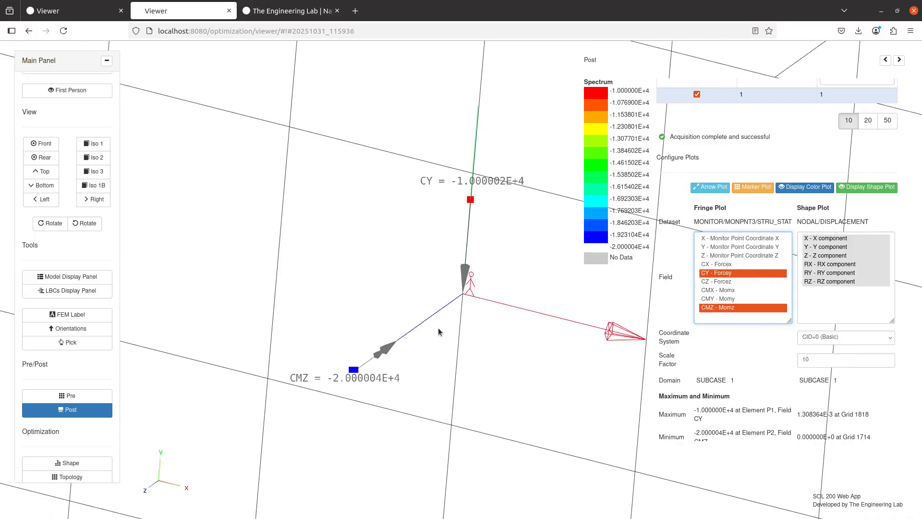
scroll(438, 331, down, 3)
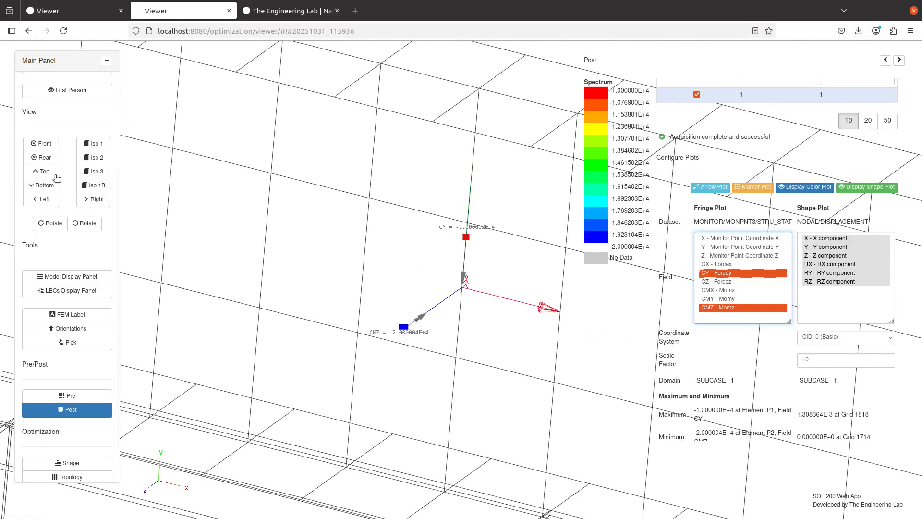
Download model.h5 from the remote system's result files and show it in the Downloads folder
click(61, 396)
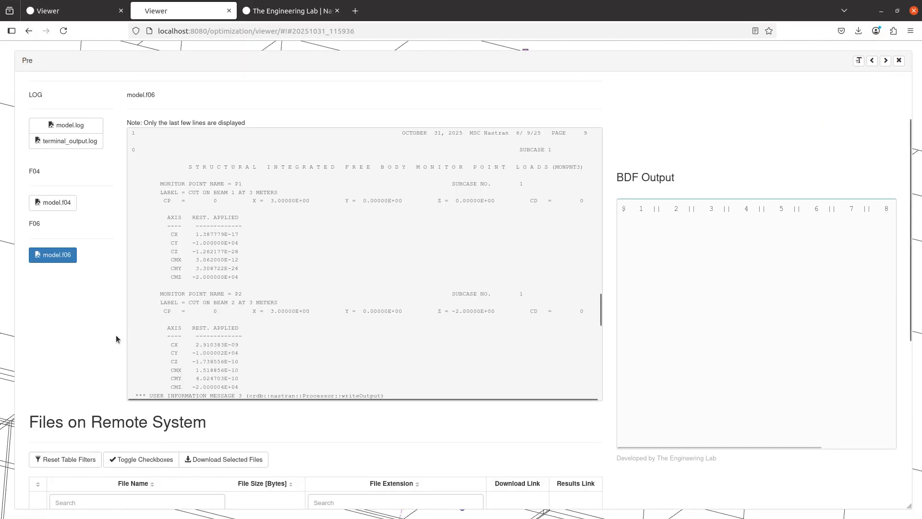
scroll(116, 336, down, 5)
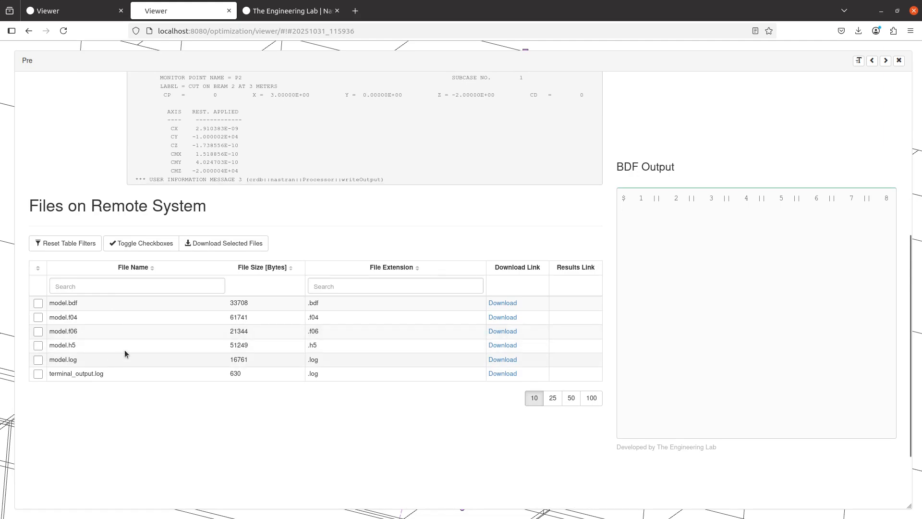
click(491, 346)
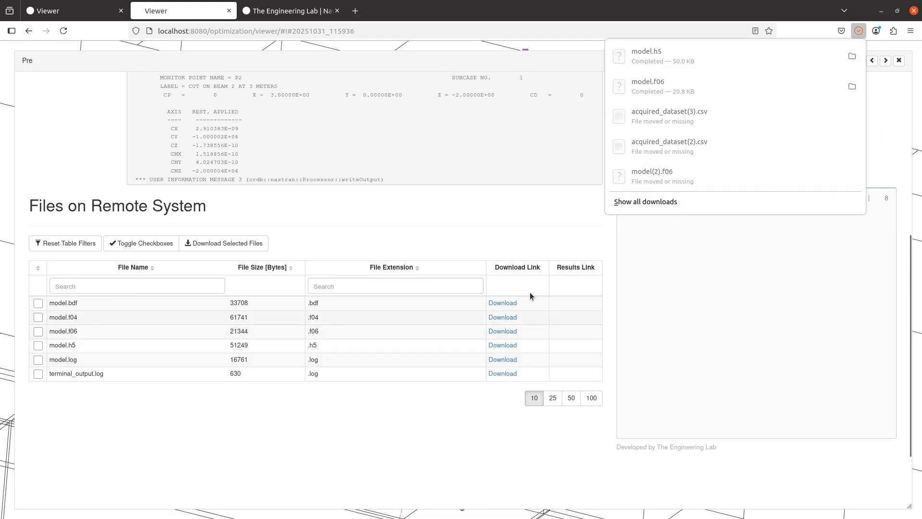
click(852, 57)
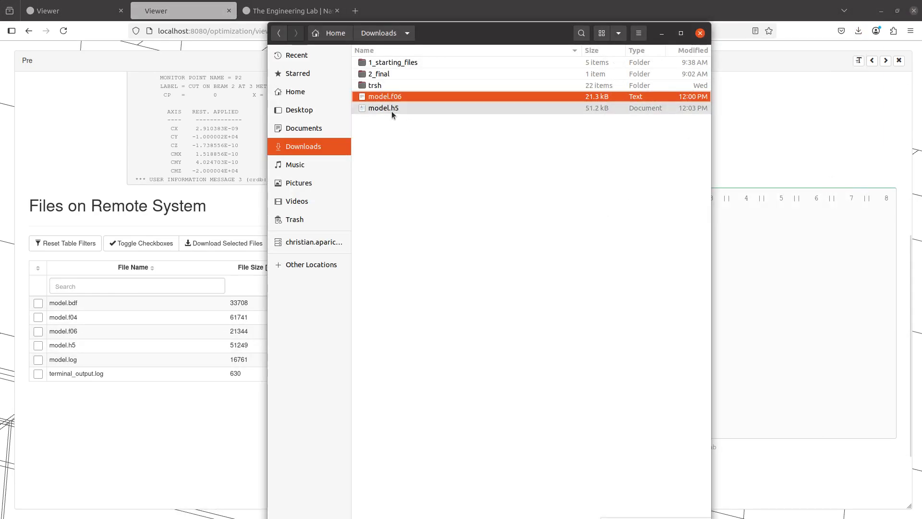
click(766, 135)
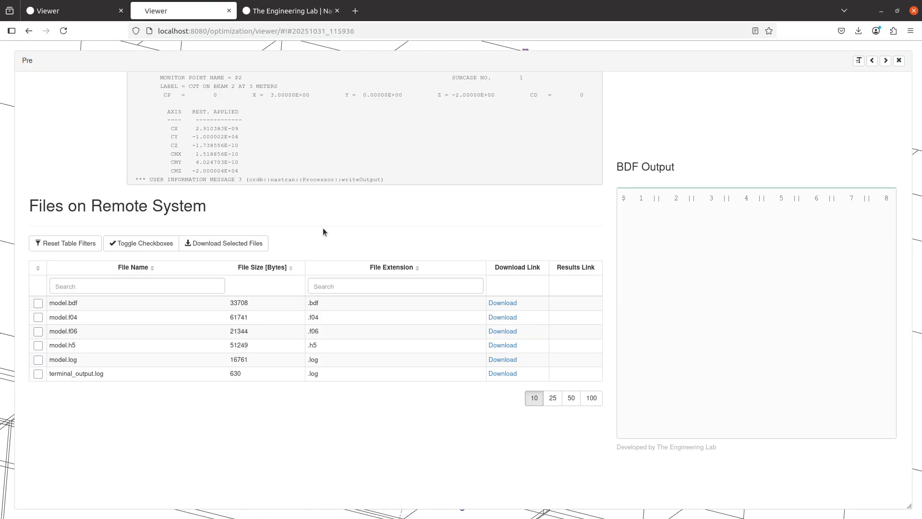
Check the downloaded model.h5 in the Downloads folder and return to the result files page
click(288, 11)
click(183, 11)
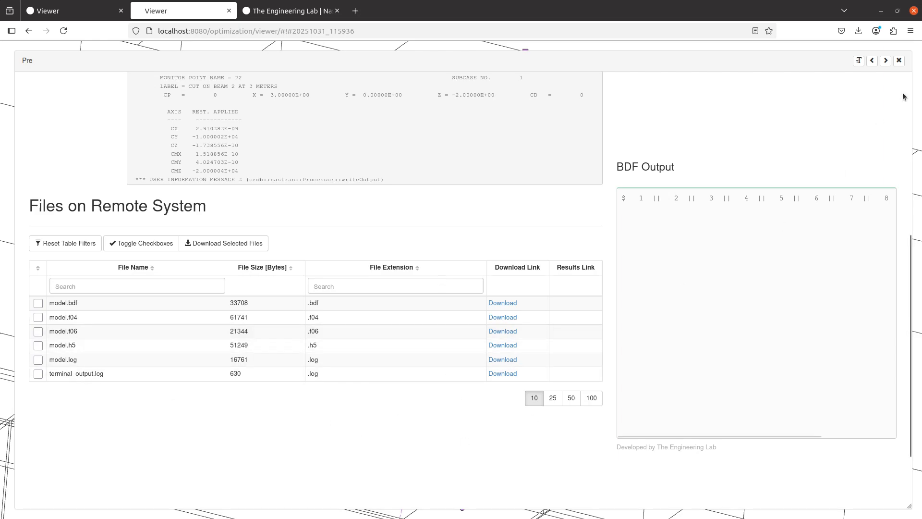
key(alt+Tab)
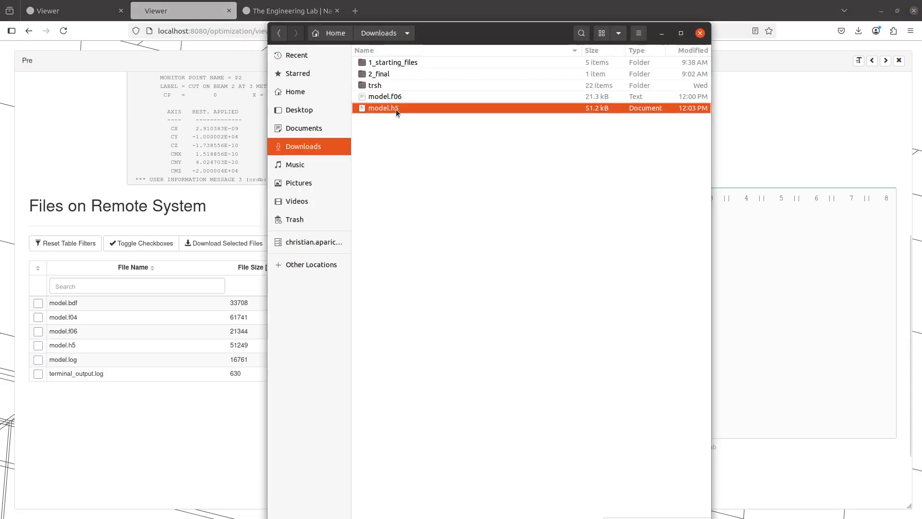
click(737, 141)
Open the SOL 200 Web App home page in a new browser tab and launch HDF5 Explorer there
scroll(776, 155, up, 5)
scroll(777, 160, up, 3)
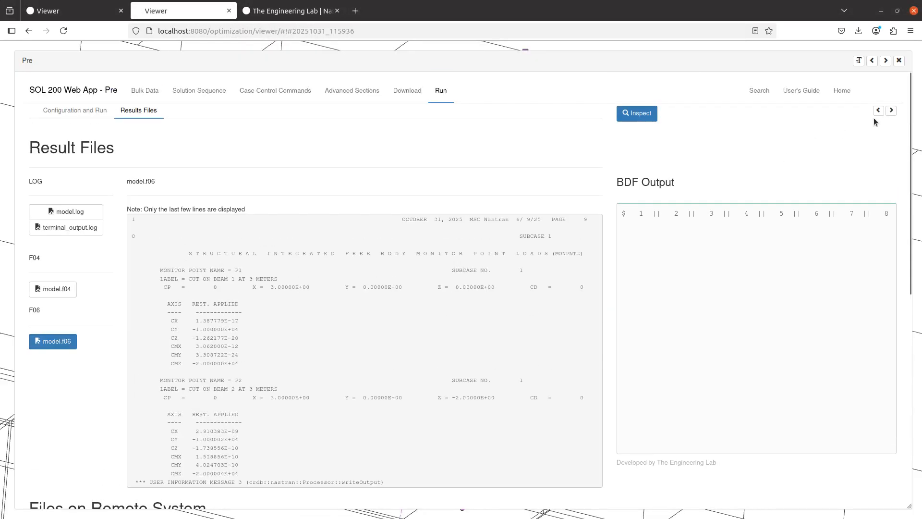
middle_click(842, 93)
click(282, 9)
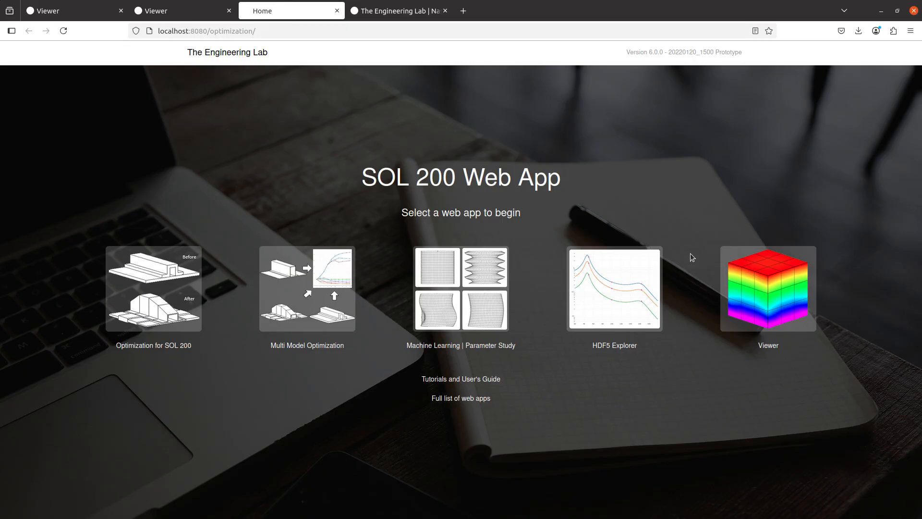
click(613, 319)
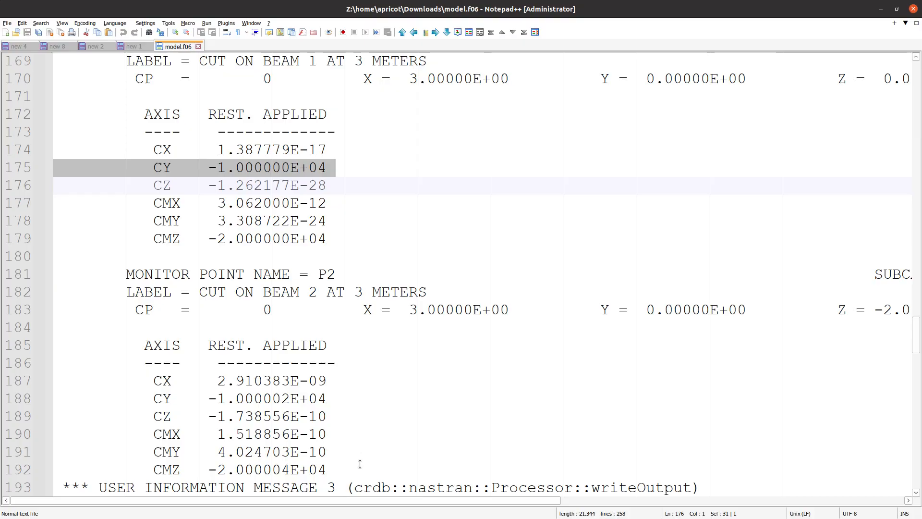
Highlight the CX to CMZ results of monitor points P1 and P2 in model.f06 in Notepad++
drag(331, 469, 103, 148)
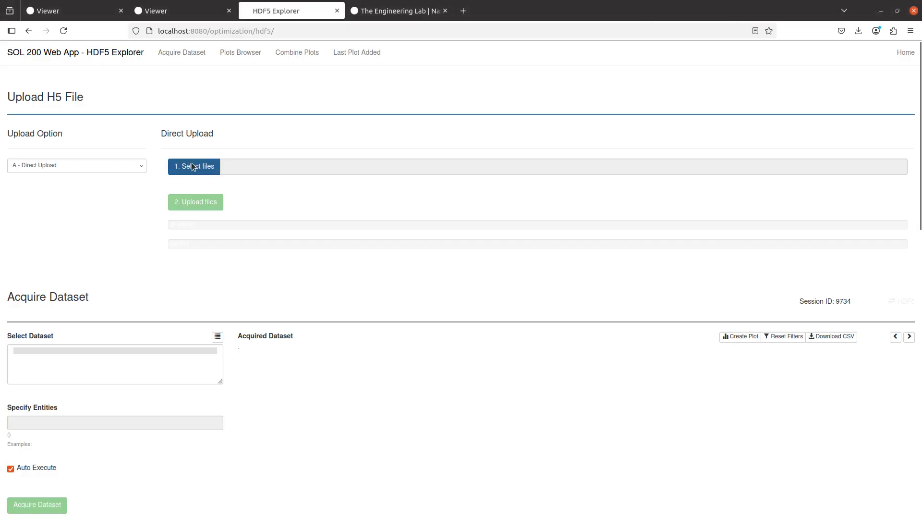
Select model_a.h5 from 1_starting_files for direct upload in HDF5 Explorer, and reopen the selection to choose an H5 file from Downloads
click(191, 165)
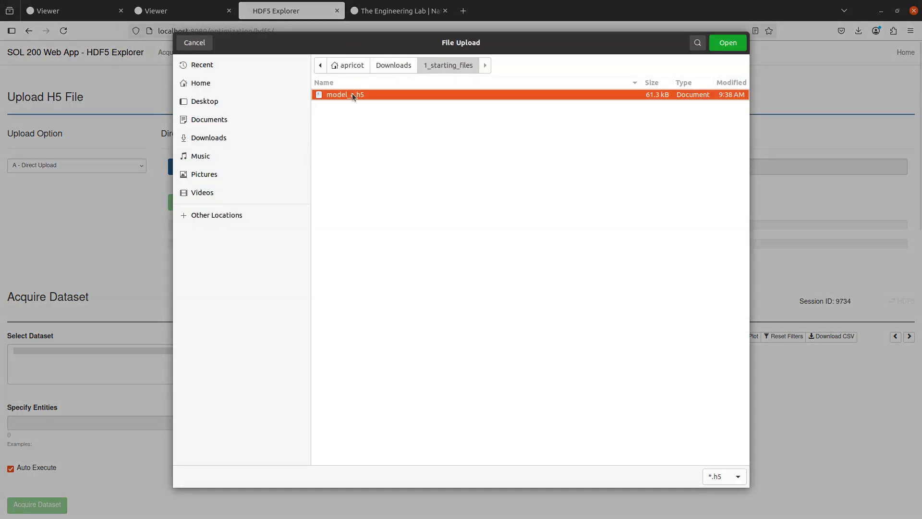
double_click(353, 94)
click(202, 165)
click(199, 135)
double_click(364, 129)
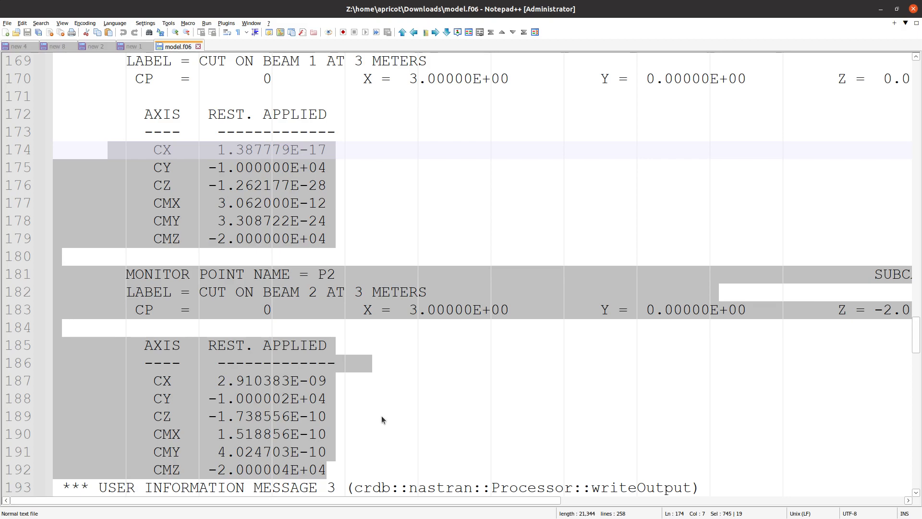
Switch to model.f06 in Notepad++, highlight the whole structural free body monitor point loads section and review both tables
click(367, 455)
drag(351, 473, 55, 150)
scroll(113, 233, up, 3)
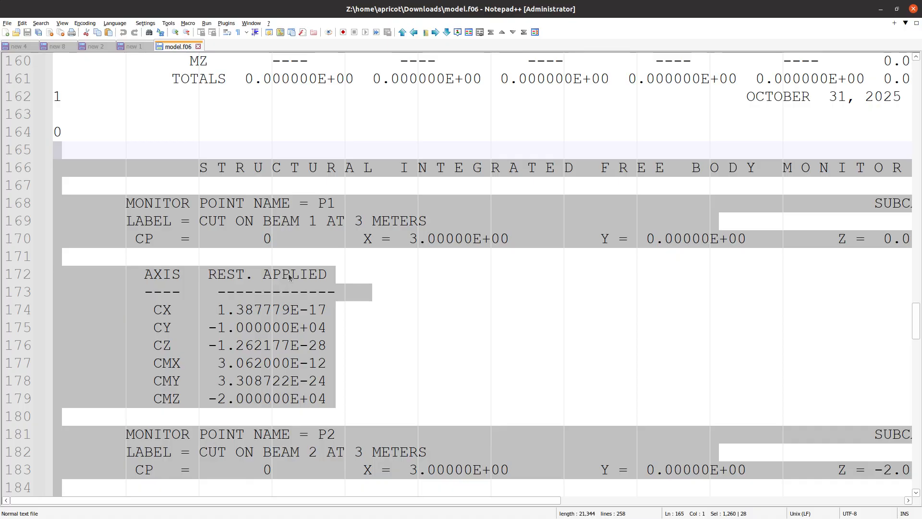
scroll(286, 283, down, 5)
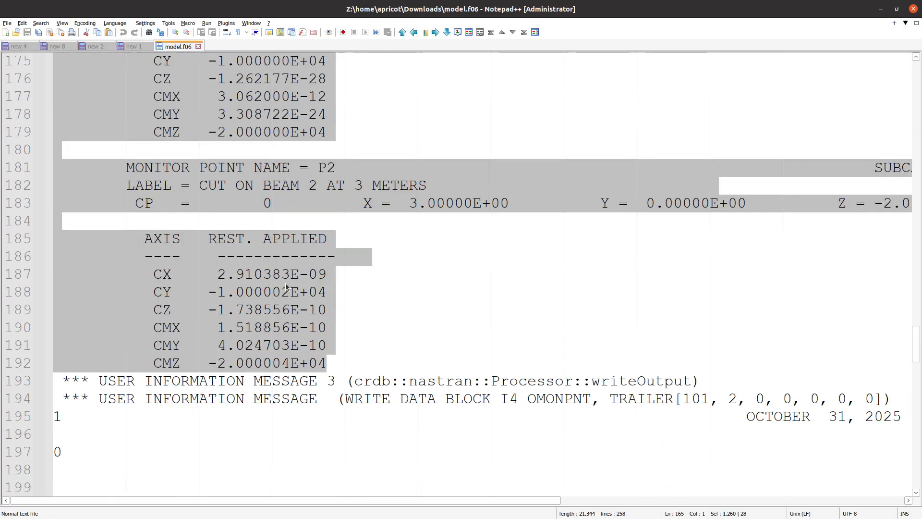
scroll(286, 287, up, 4)
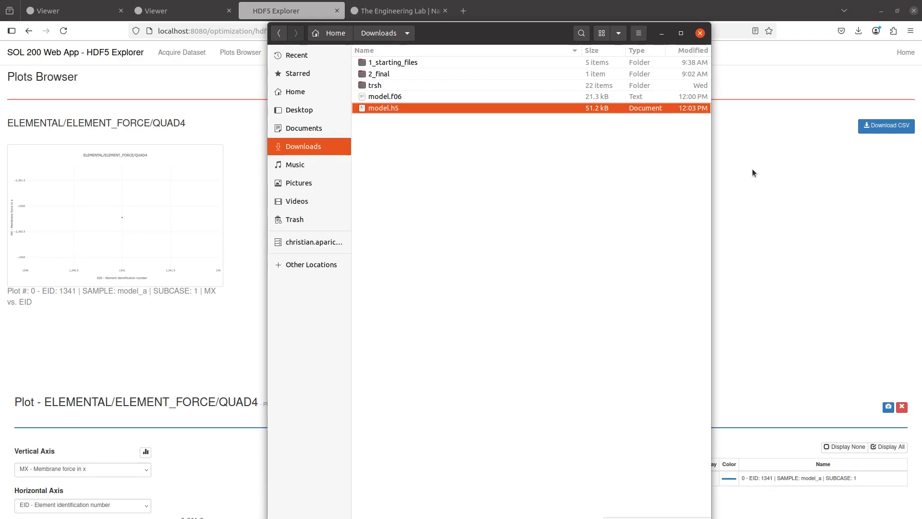
Acquire the MONITOR/MONPNT3/STRU_STAT dataset in HDF5 Explorer and examine the force and moment columns of the monitor points
click(725, 202)
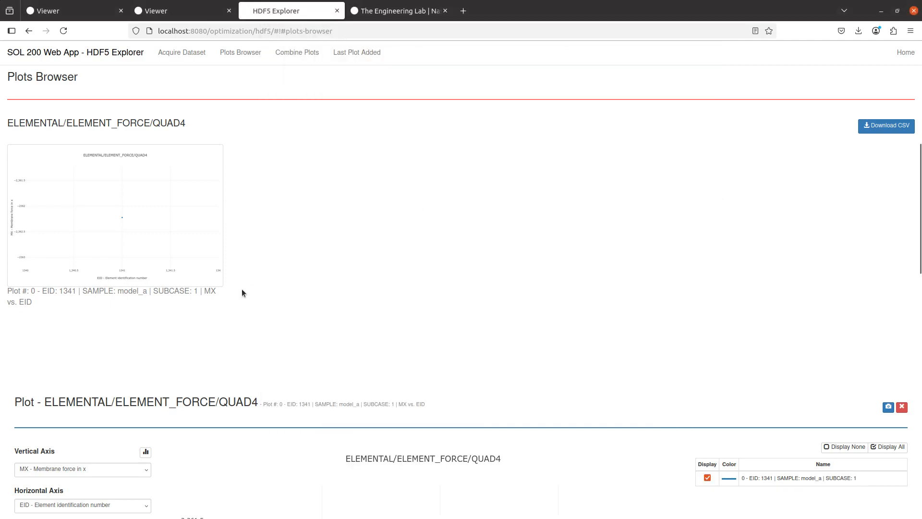
scroll(241, 292, up, 7)
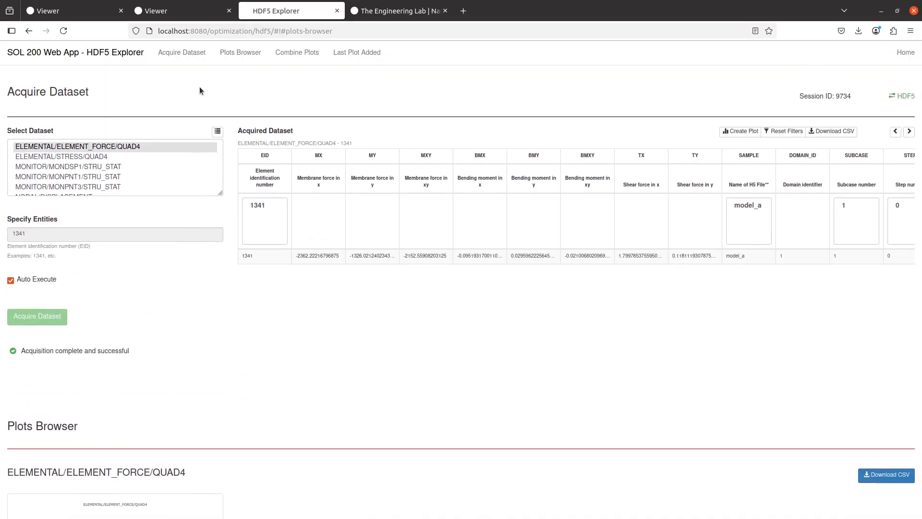
click(87, 187)
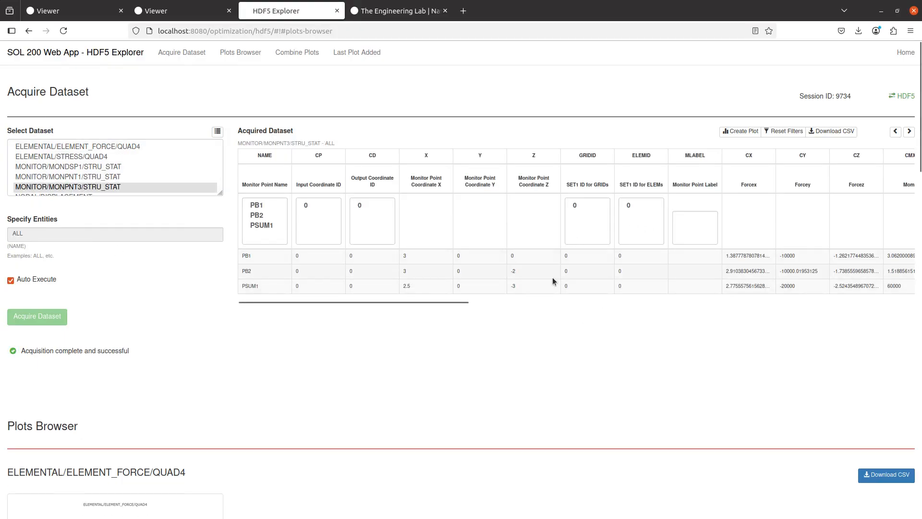
scroll(539, 271, right, 2)
scroll(539, 271, right, 4)
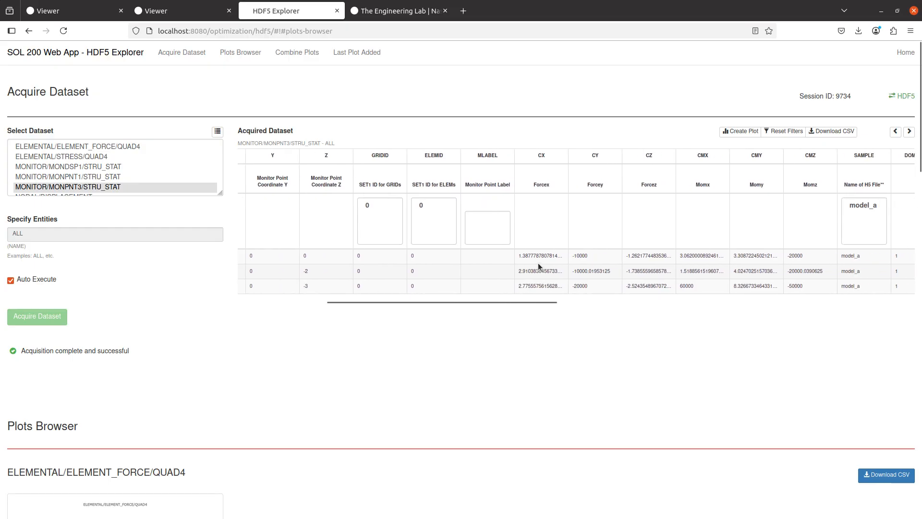
scroll(546, 262, right, 1)
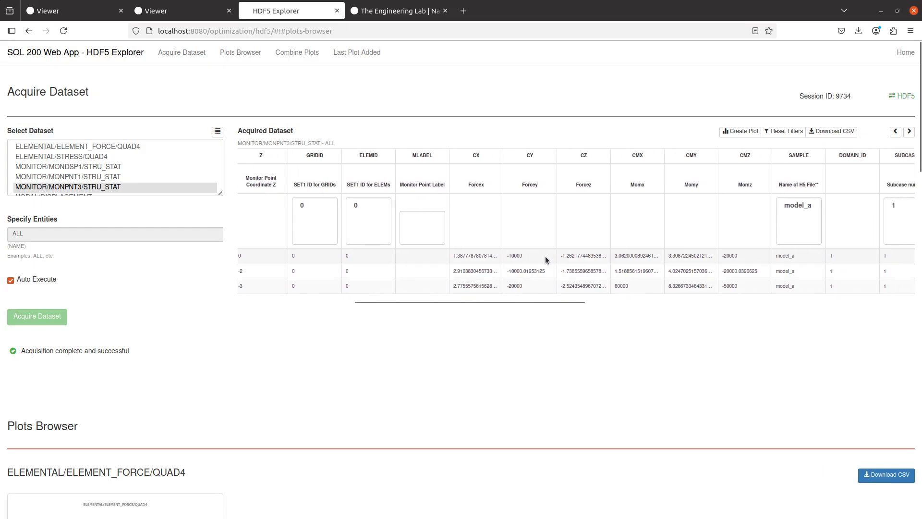
Create a plot from the acquired MONITOR/MONPNT3/STRU_STAT dataset and set its vertical axis to CY - Forcey
scroll(457, 288, left, 2)
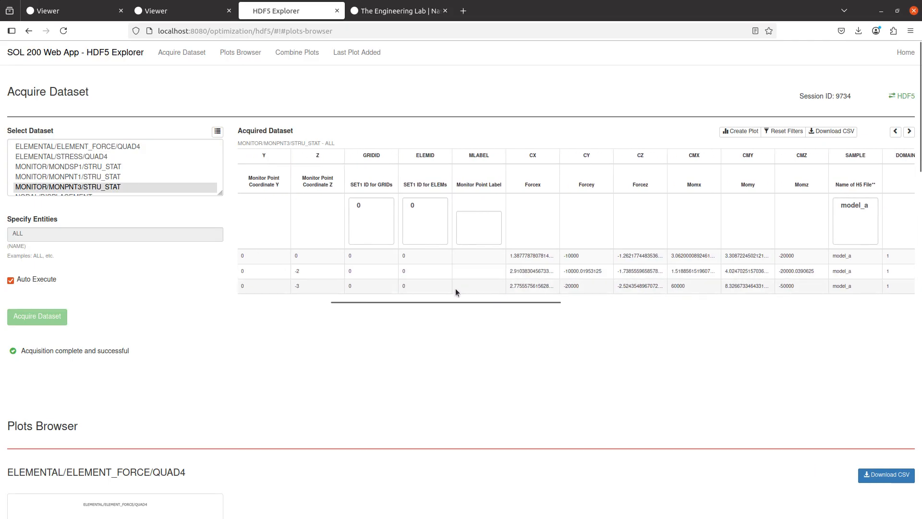
drag(451, 302, 411, 304)
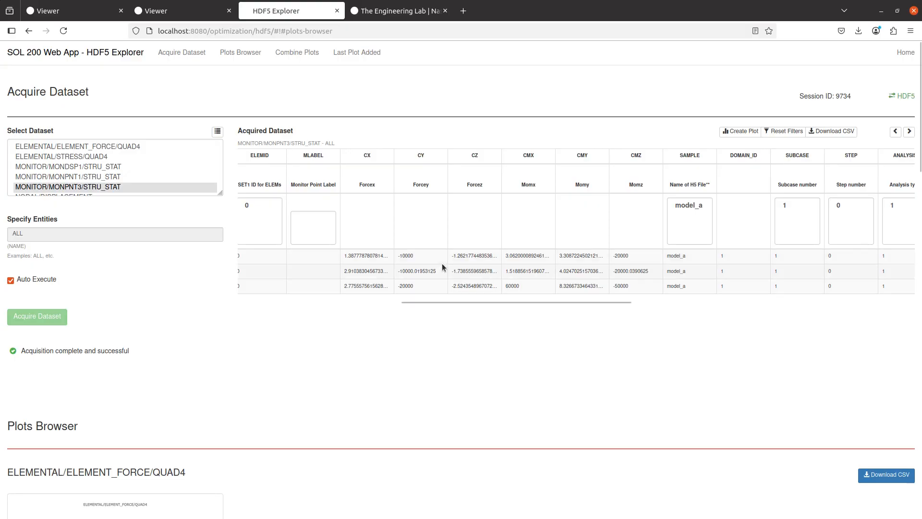
click(724, 132)
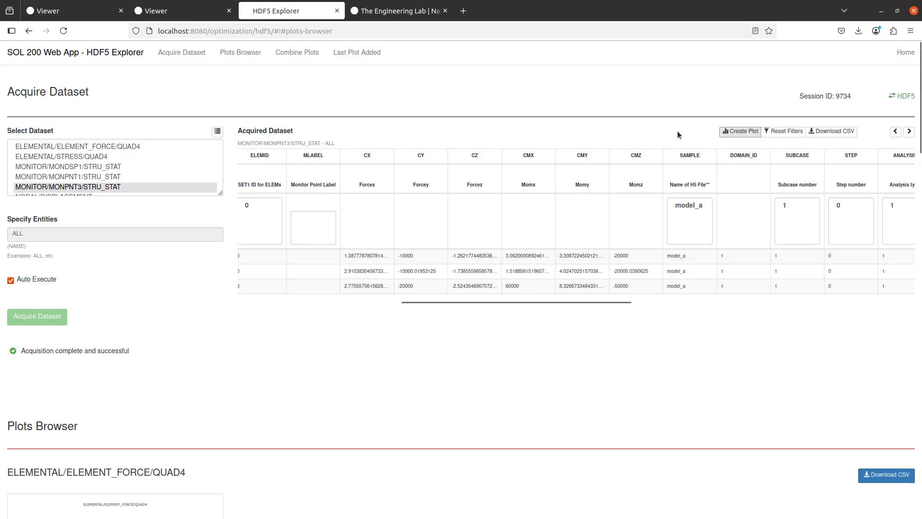
click(348, 65)
click(80, 137)
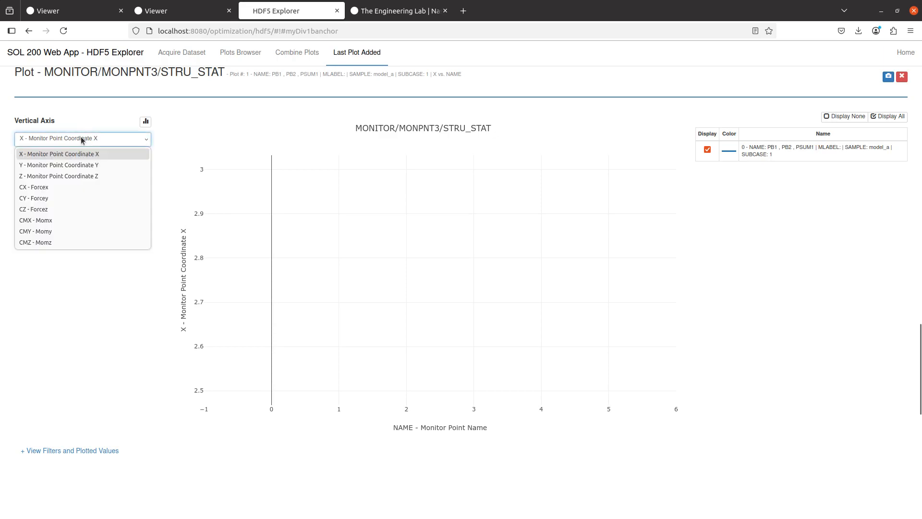
click(65, 197)
click(46, 200)
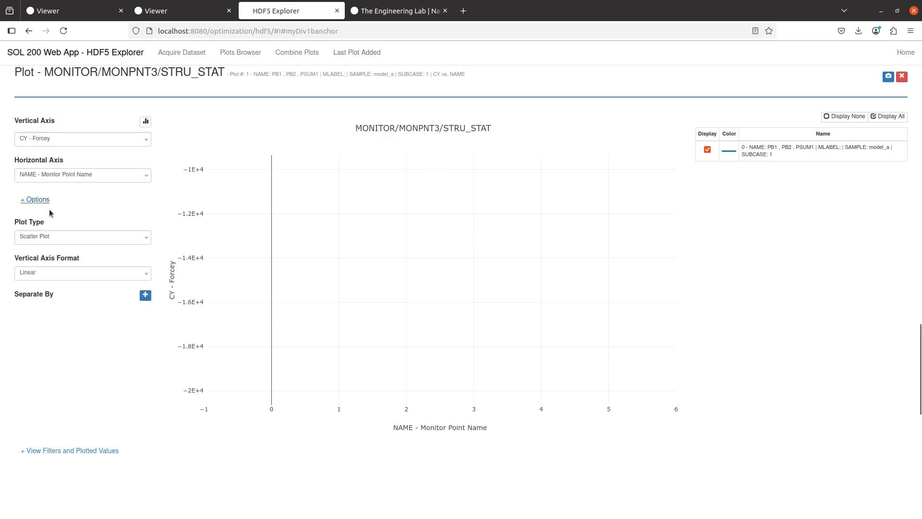
Change the MONPNT3 plot type to Bar Chart and set its vertical axis to CMZ - Momz
click(50, 237)
click(53, 259)
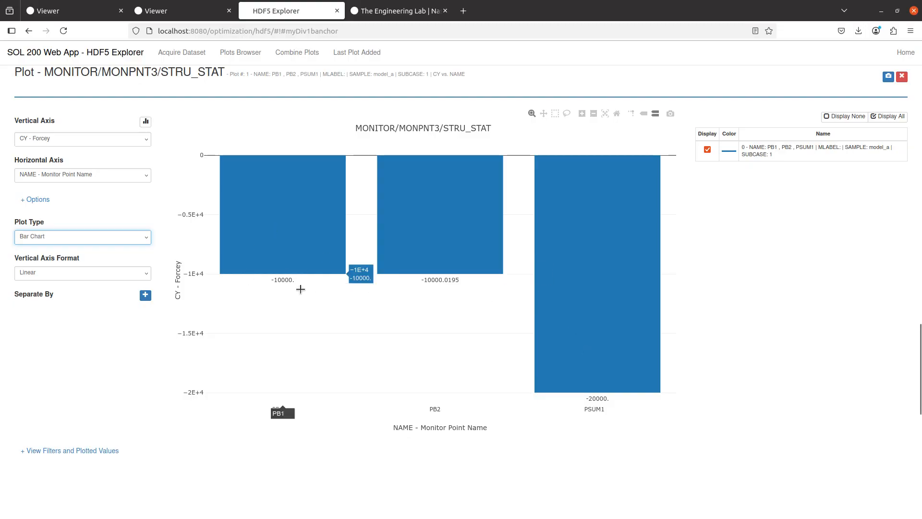
click(59, 143)
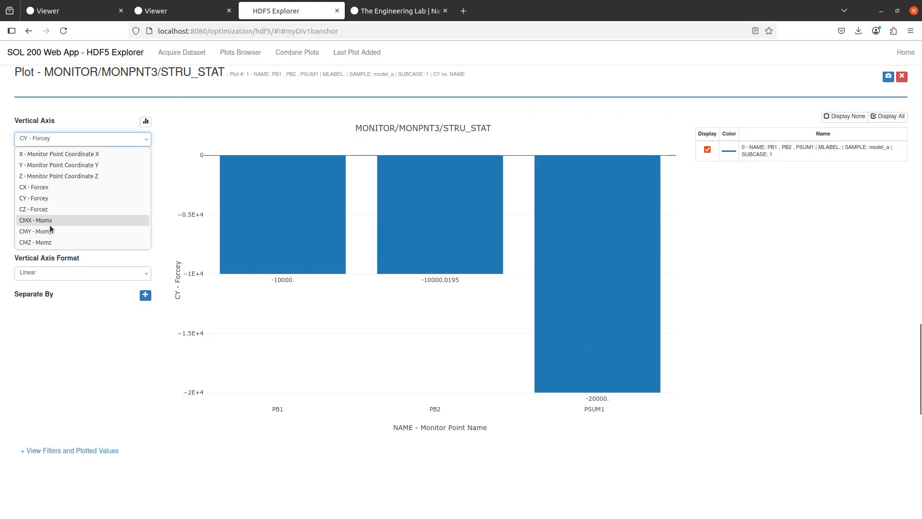
click(39, 242)
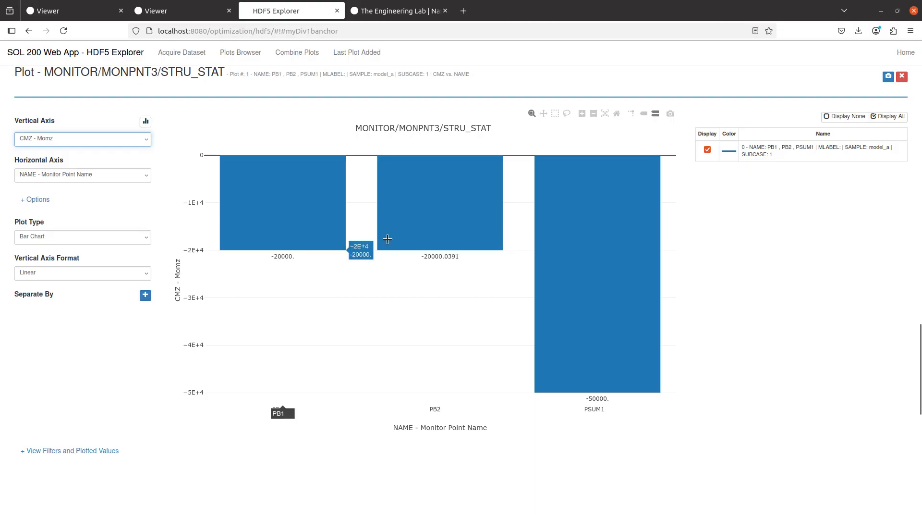
Download the acquired MONITOR/MONPNT3/STRU_STAT dataset as a CSV file and return to the last added plot
scroll(768, 335, up, 15)
scroll(769, 335, up, 3)
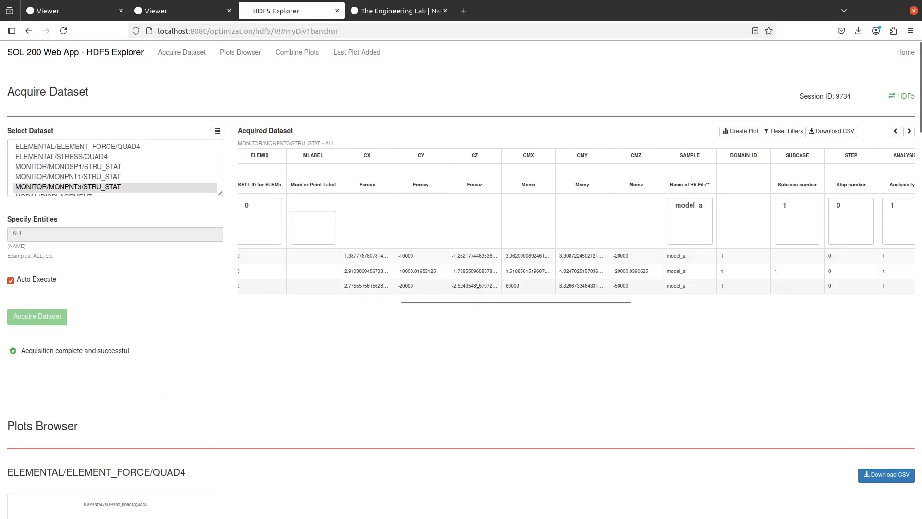
click(837, 131)
click(352, 126)
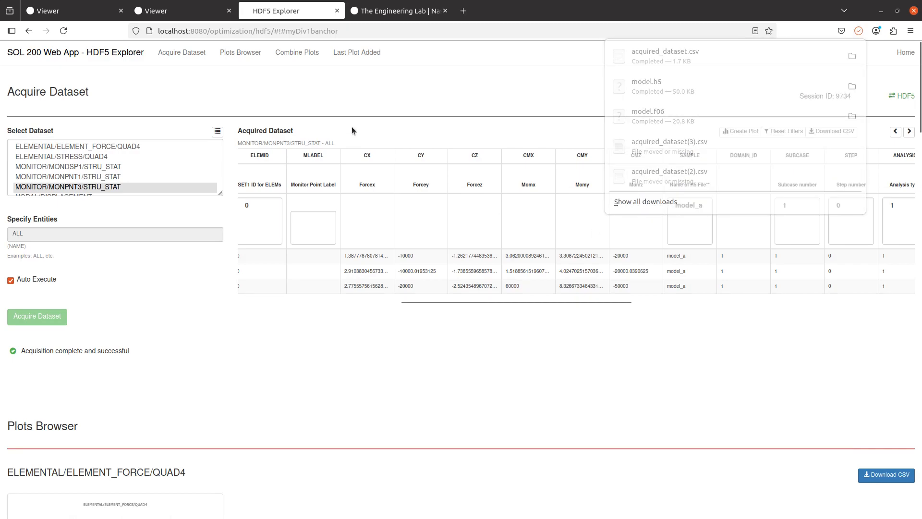
click(373, 56)
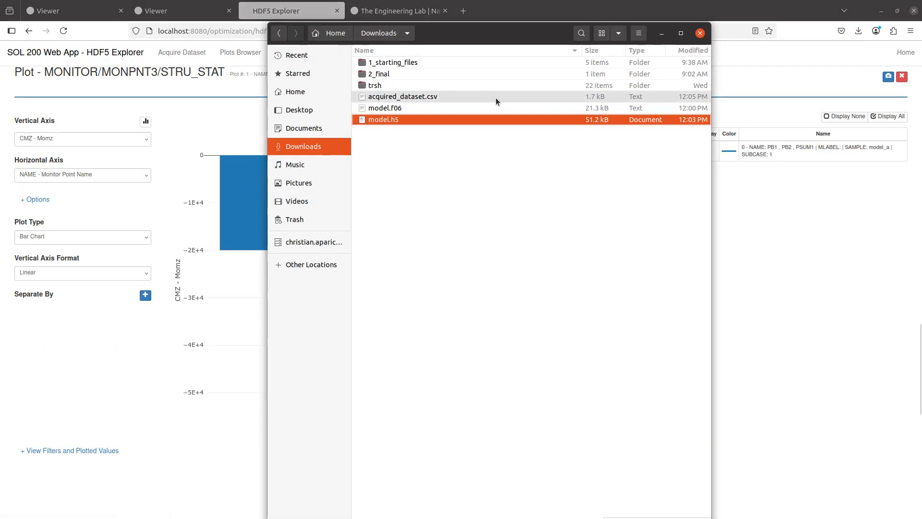
Open acquired_dataset.csv from the Downloads folder in Spreadsheets
click(429, 96)
right_click(429, 97)
click(480, 106)
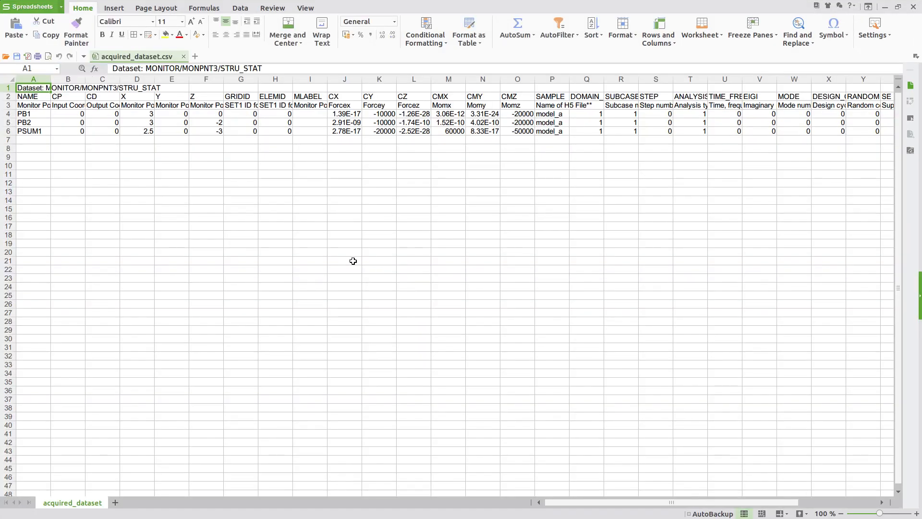
click(352, 260)
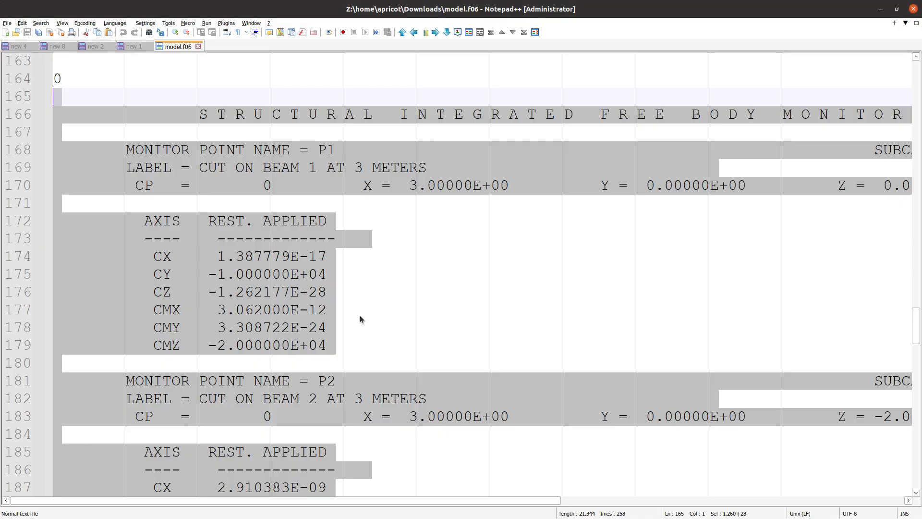
Switch to model.f06 in Notepad++ and highlight the monitor point results to compare with the CSV
click(359, 313)
scroll(344, 345, down, 5)
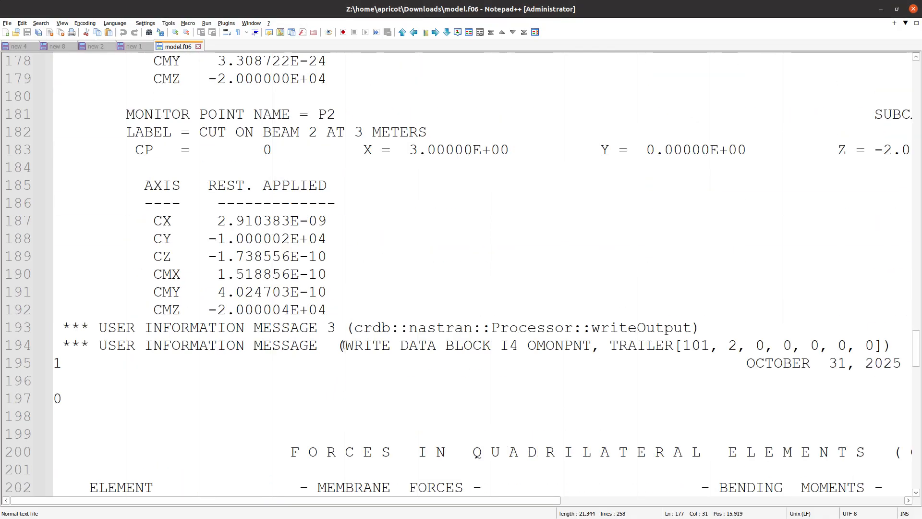
drag(345, 312, 50, 159)
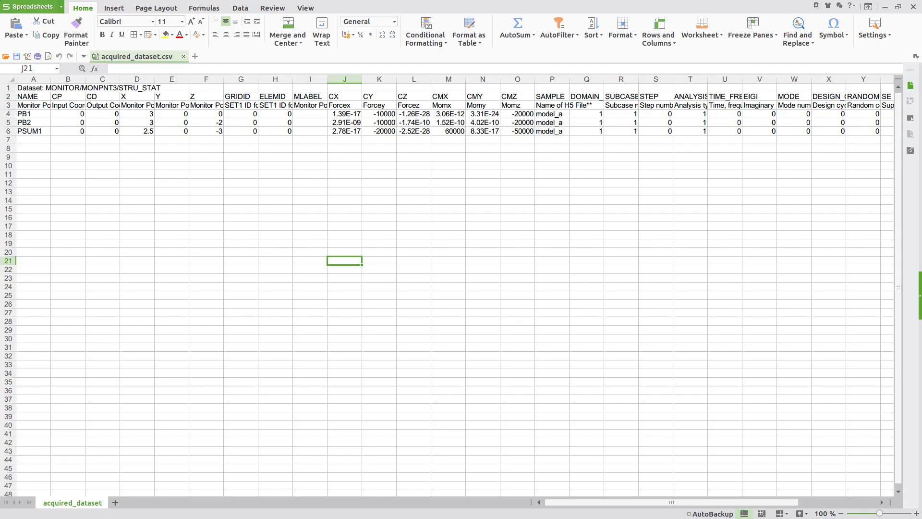
Return to acquired_dataset.csv in Spreadsheets, enlarge the view to 160 % and highlight the CY values in K2:K6
drag(310, 252, 310, 244)
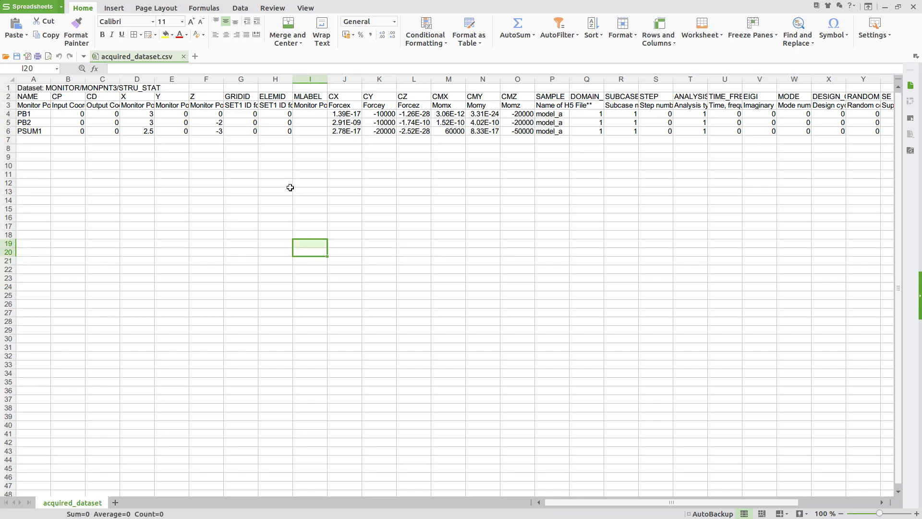
scroll(289, 191, up, 6)
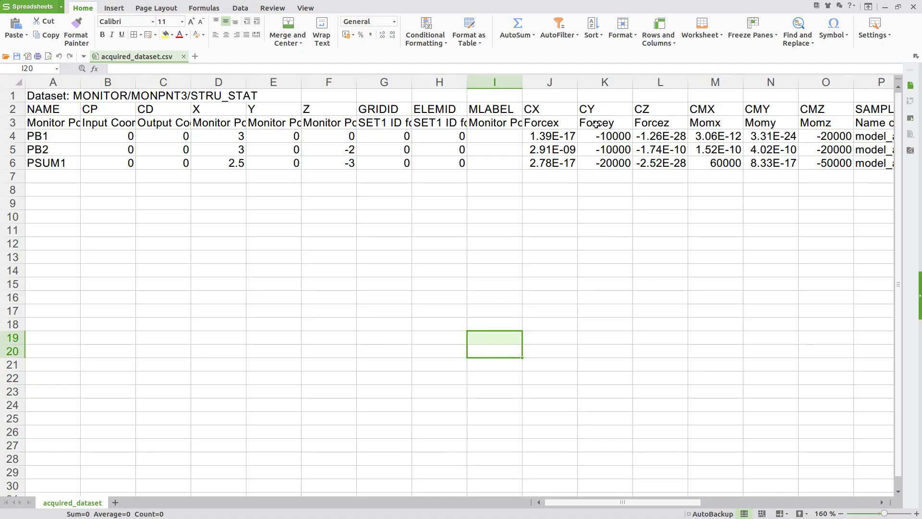
drag(603, 115, 605, 160)
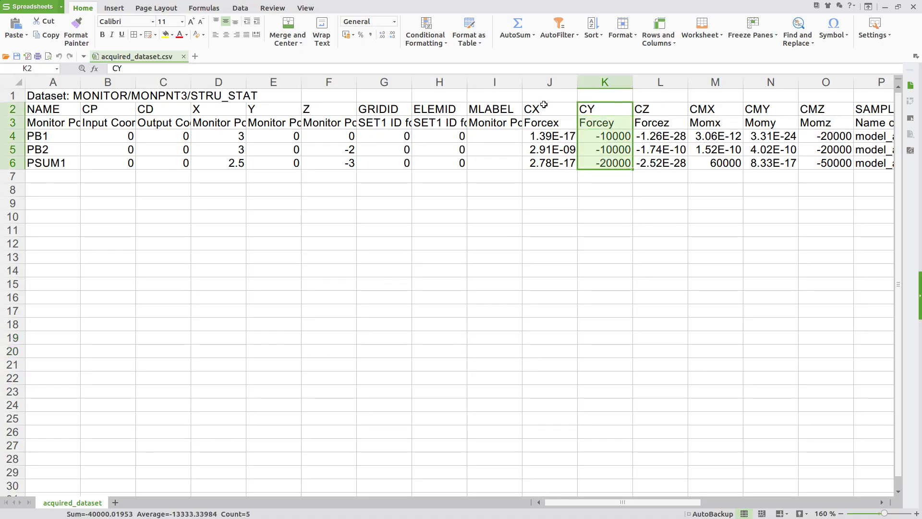
Delete columns B to J, from CP to CX, so that CY directly follows the monitor point names
drag(550, 82, 122, 98)
right_click(153, 166)
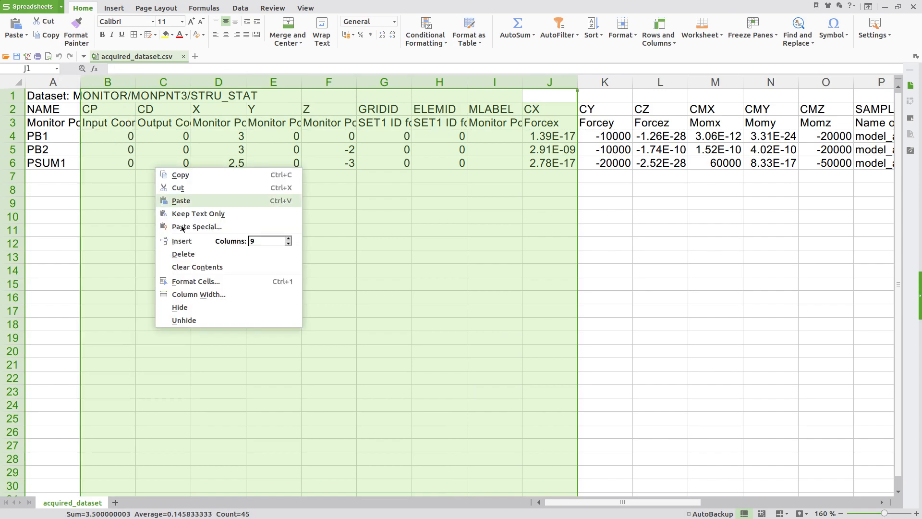
click(189, 252)
click(191, 218)
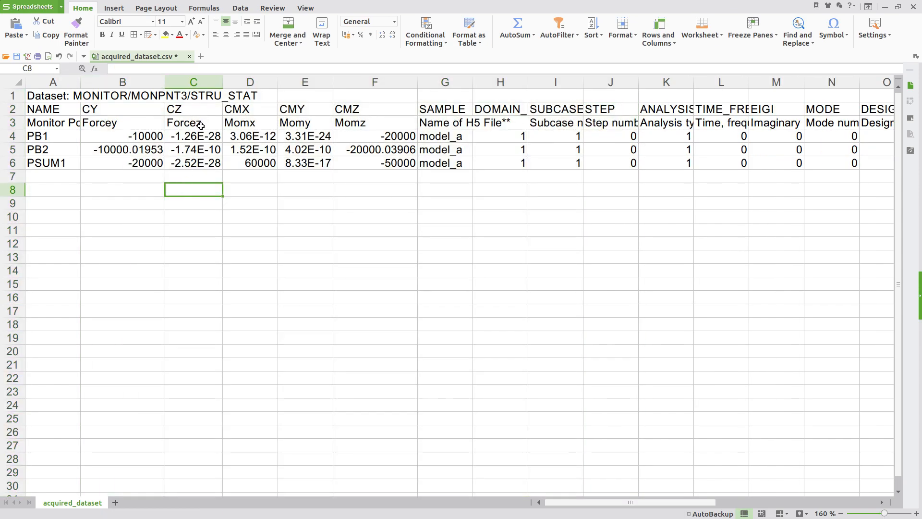
Delete the CZ, CMX and CMY columns between CY and CMZ
click(195, 85)
right_click(194, 86)
drag(194, 86, 302, 91)
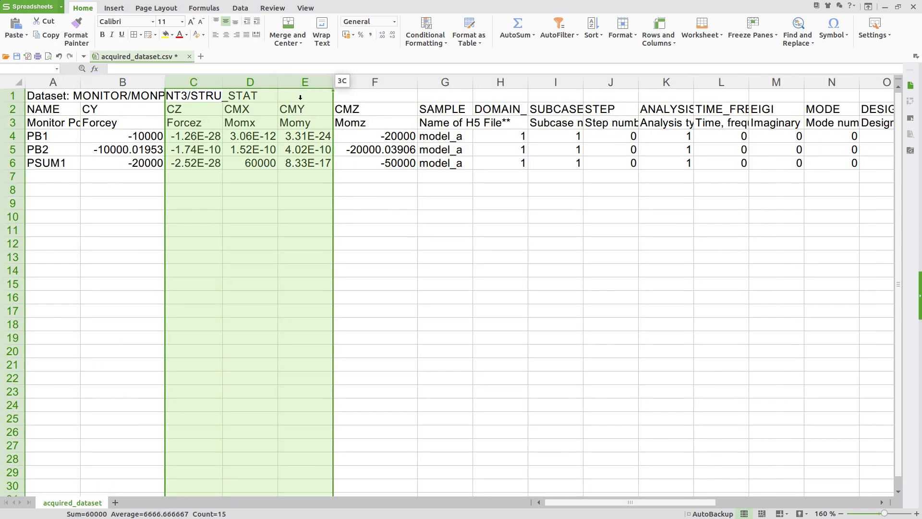
right_click(243, 192)
click(278, 279)
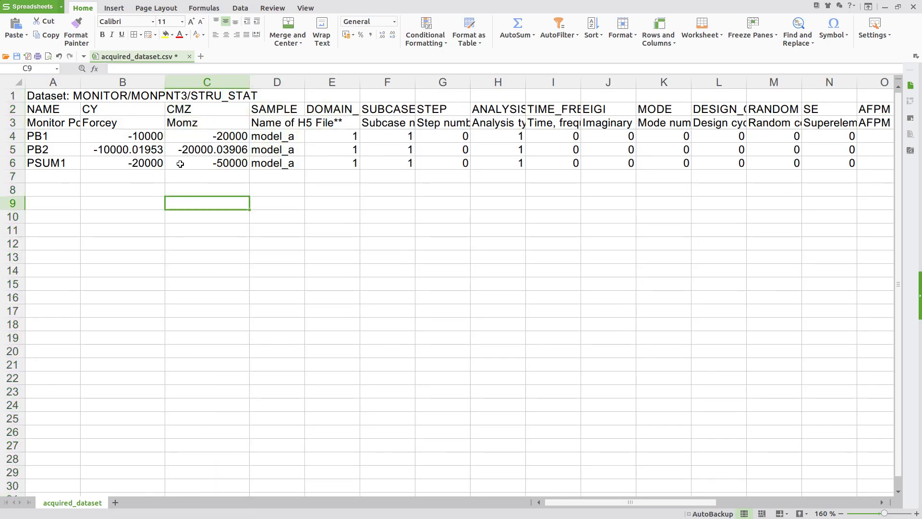
Insert a clustered 2-D column chart from A3:C6, covering Forcey and Momz for the monitor points
drag(180, 158, 66, 126)
click(114, 8)
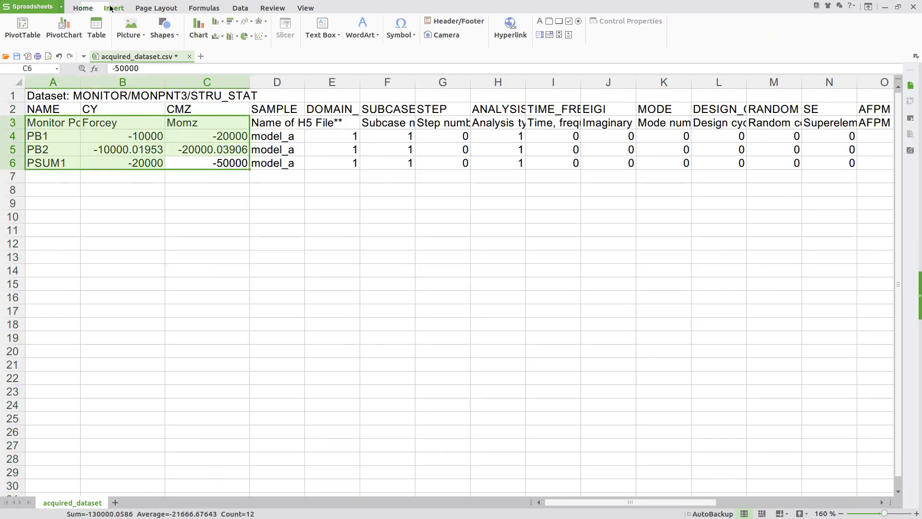
click(216, 21)
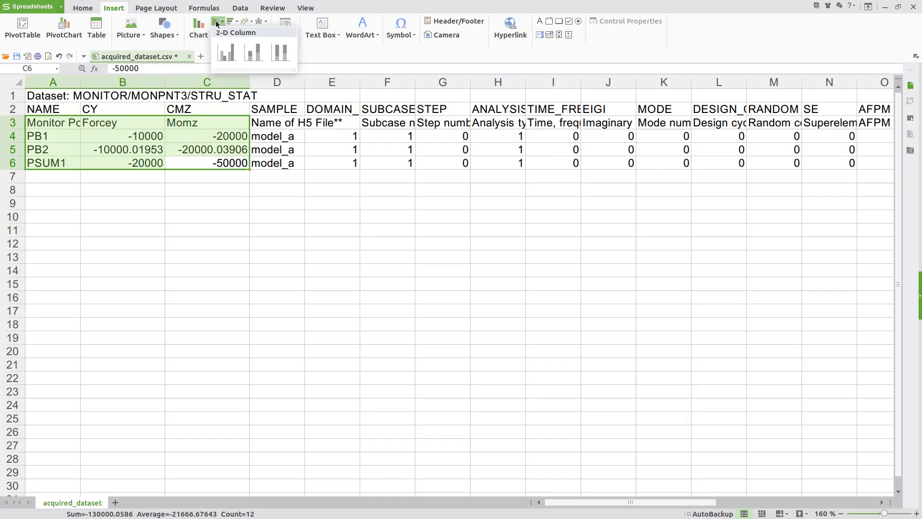
click(226, 53)
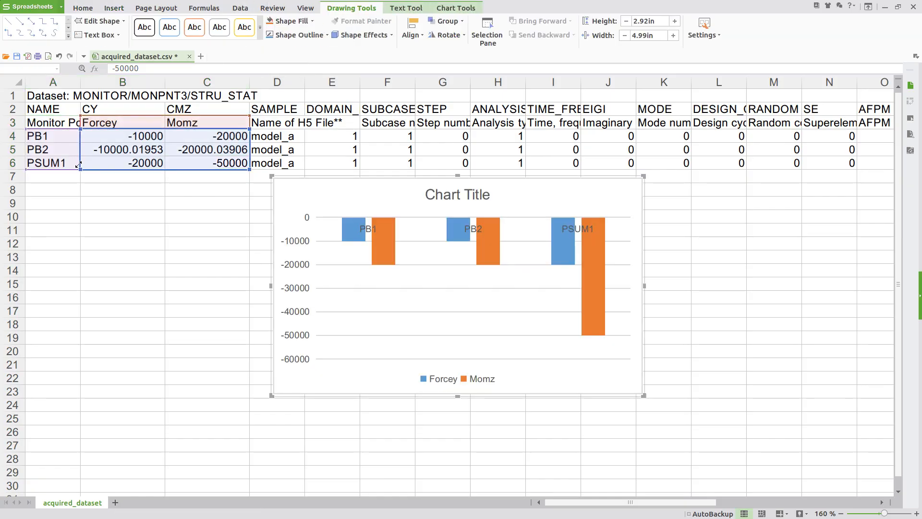
Shrink the chart's data range to the PB1 and PB2 rows and enlarge the chart
drag(78, 152, 85, 146)
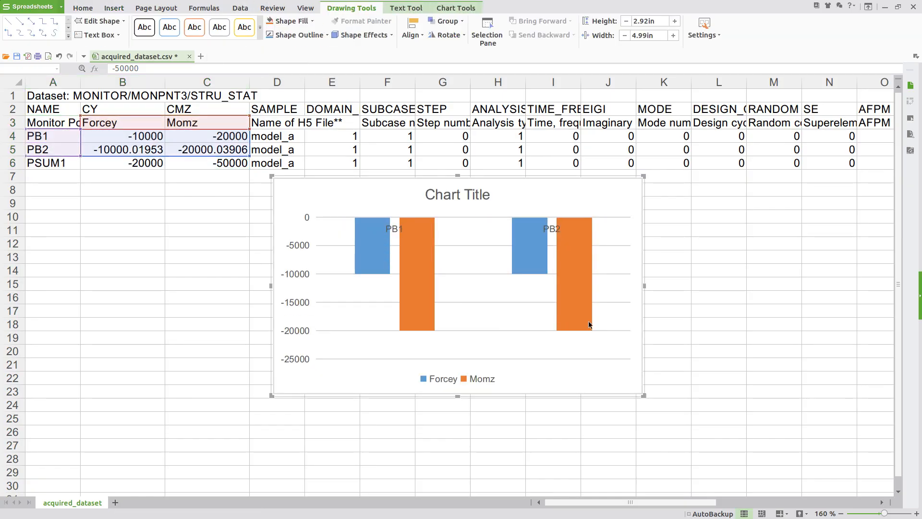
drag(643, 395, 685, 446)
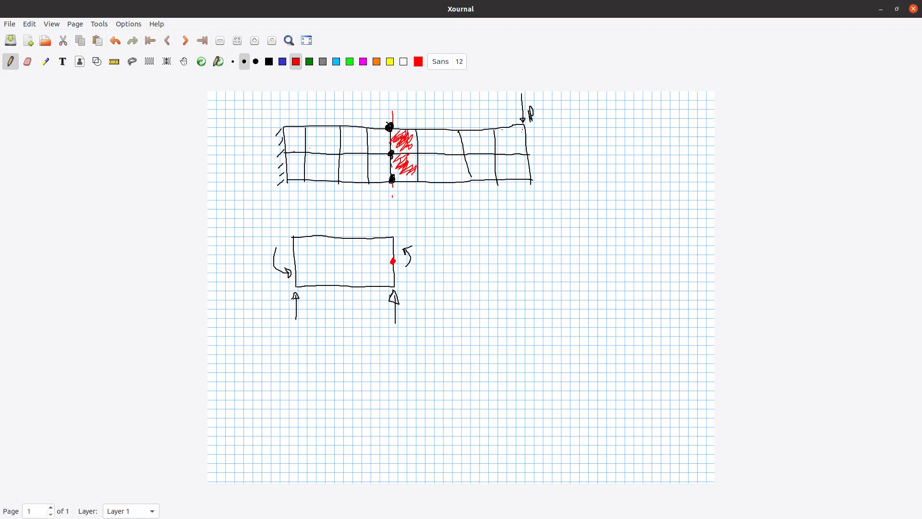
Switch to the new 2 notes in Notepad++ and mark Create Monitor Point, Interpret Monitor Point Results and Output Results to CSV with an x
key(alt+Tab)
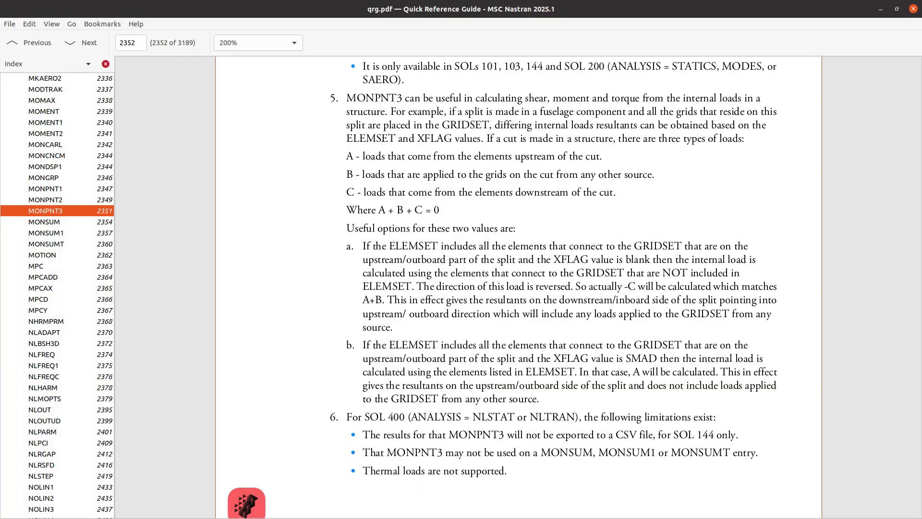
key(alt+Tab)
click(94, 46)
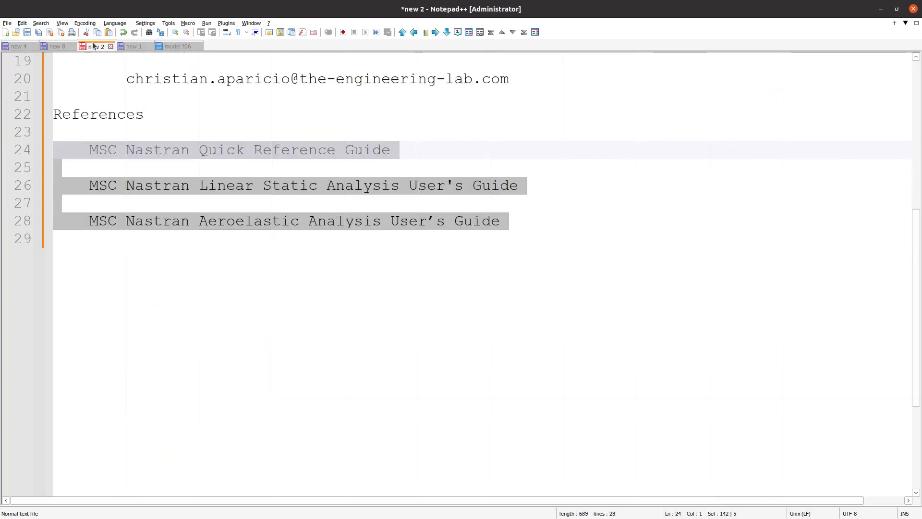
scroll(185, 221, up, 6)
click(91, 187)
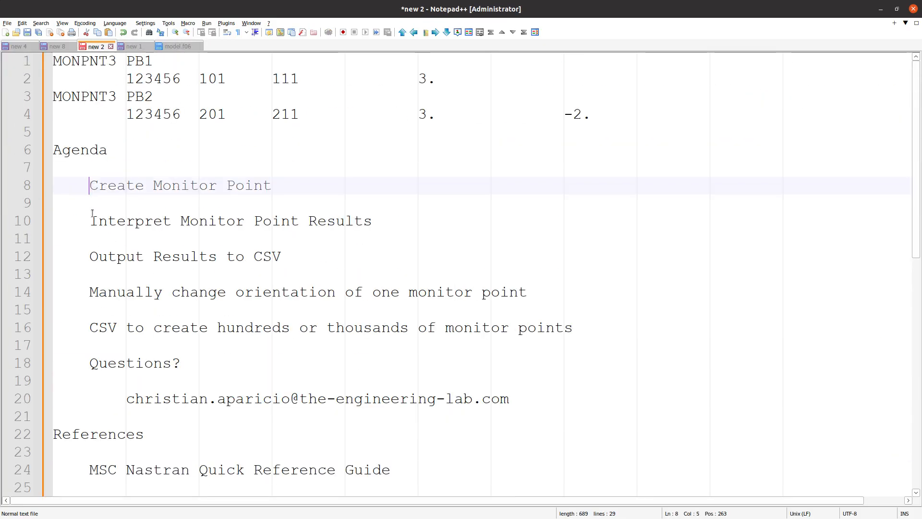
text(x)
click(89, 222)
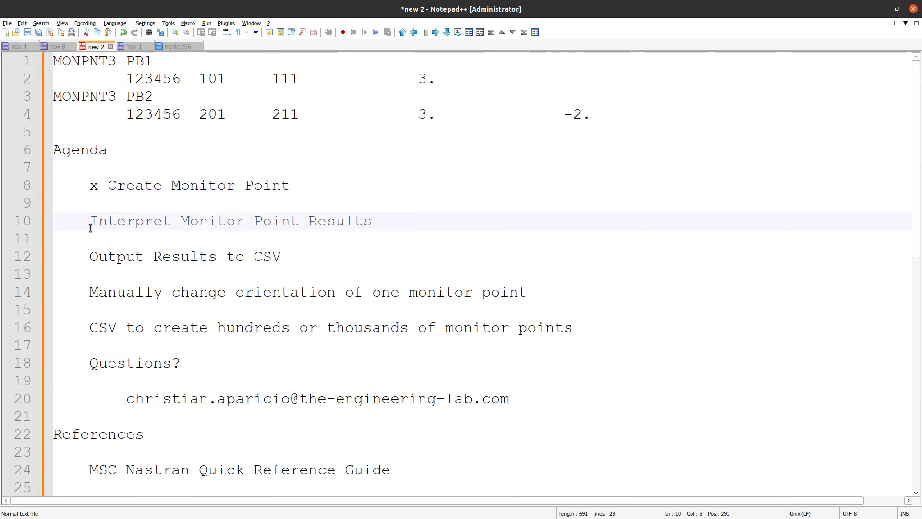
text(x)
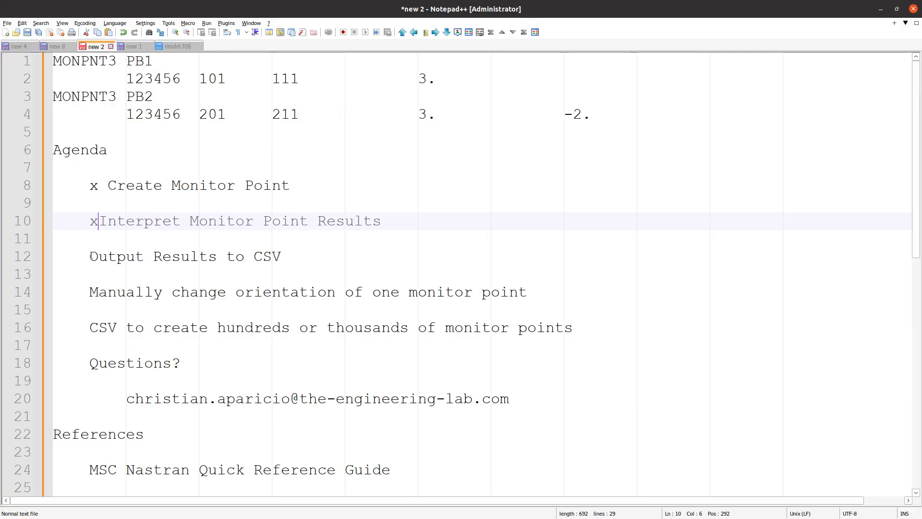
click(90, 257)
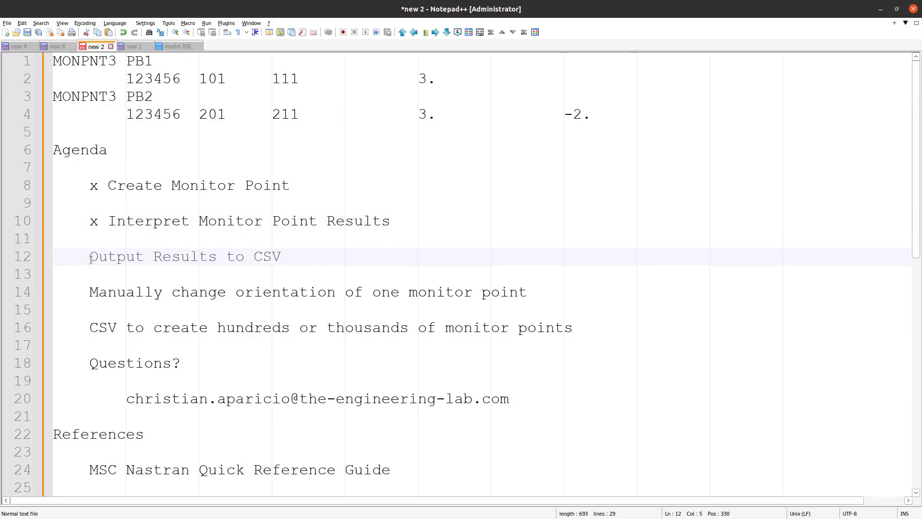
text(x)
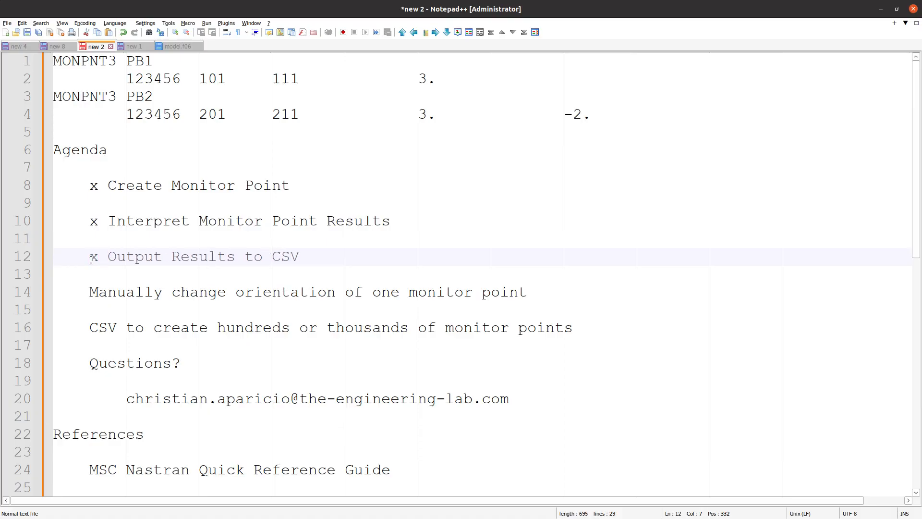
Highlight the agenda line "Manually change orientation of one monitor point"
click(94, 294)
double_click(177, 294)
triple_click(177, 293)
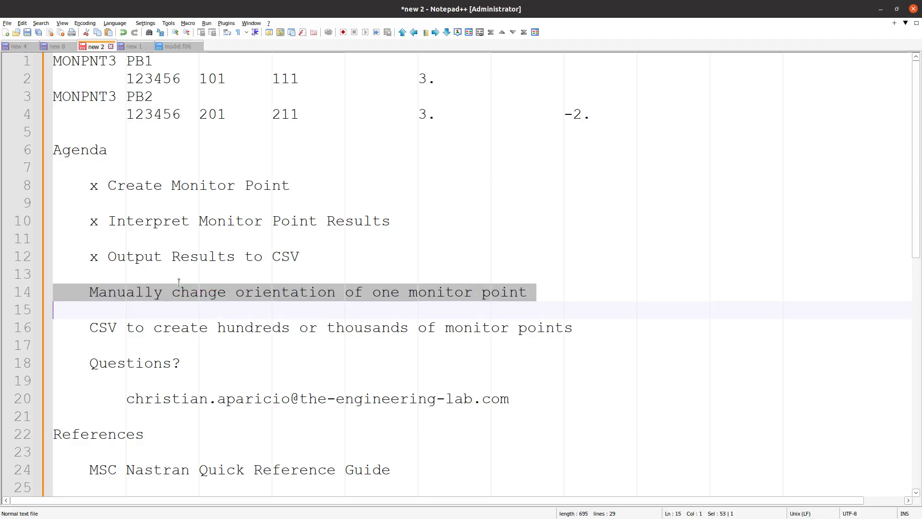
Switch to the MSC Nastran Quick Reference Guide and highlight the XFLAG field in the MONPNT3 format table
key(alt+Tab)
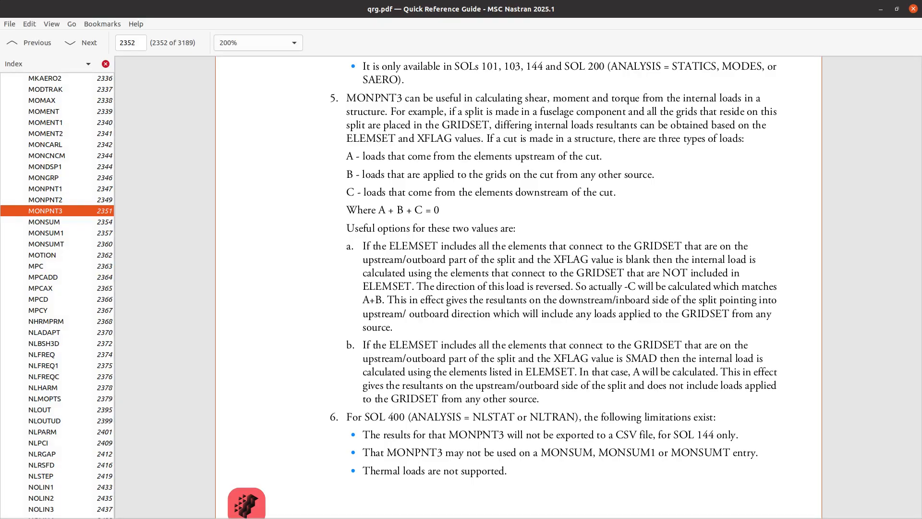
scroll(281, 296, up, 15)
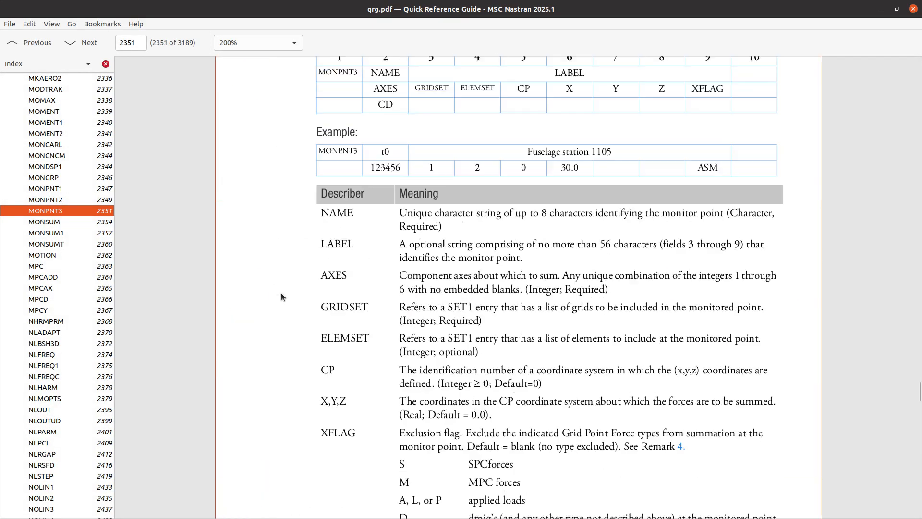
double_click(709, 275)
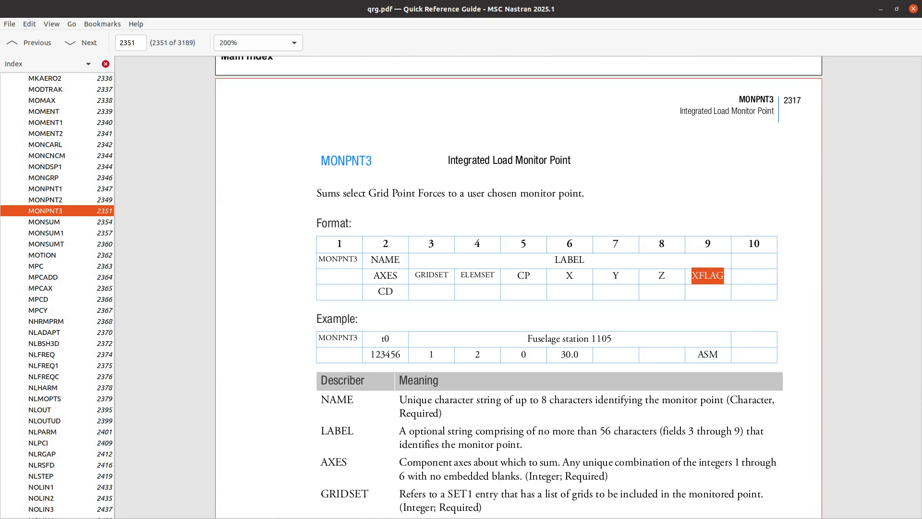
Switch to the browser's model Viewer and display the detail and detail wireframe of MONPNT3 PB2, with its cut in close view
key(alt+Tab)
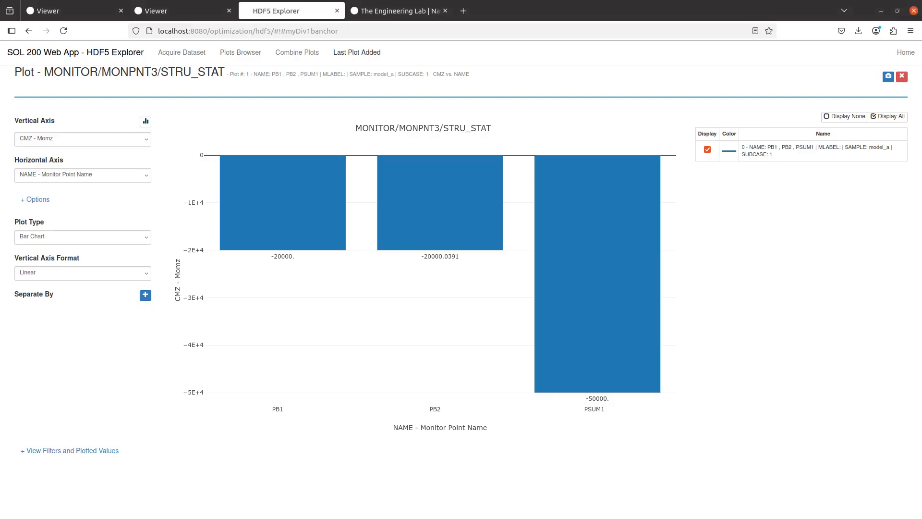
click(79, 8)
drag(266, 206, 137, 315)
click(68, 406)
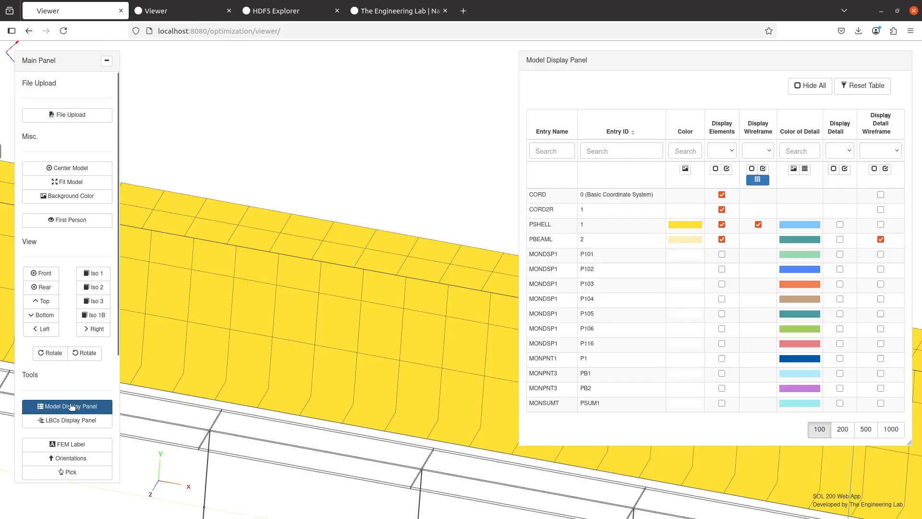
click(840, 388)
click(881, 388)
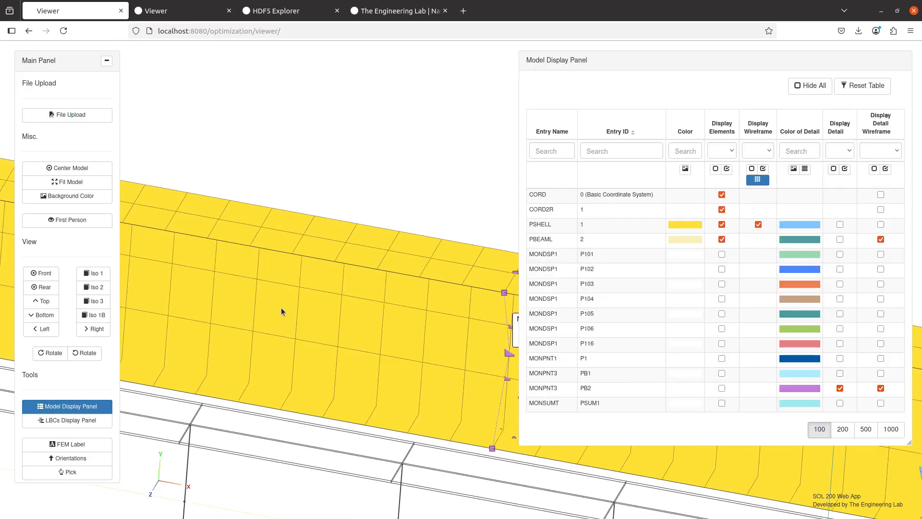
drag(281, 308, 229, 261)
scroll(287, 265, up, 3)
scroll(390, 296, up, 5)
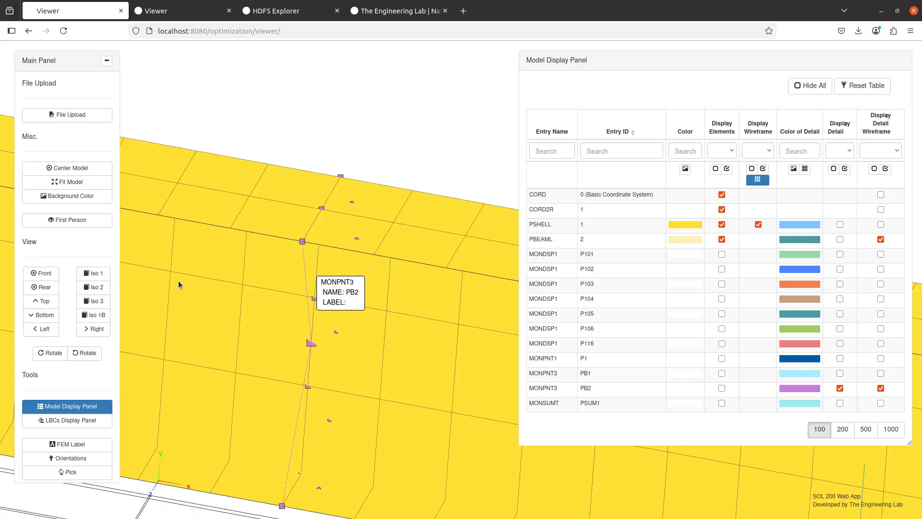
Open the MONPNT3 bulk data entries in Pre and bring PB2's XFLAG setting into view
scroll(75, 414, down, 3)
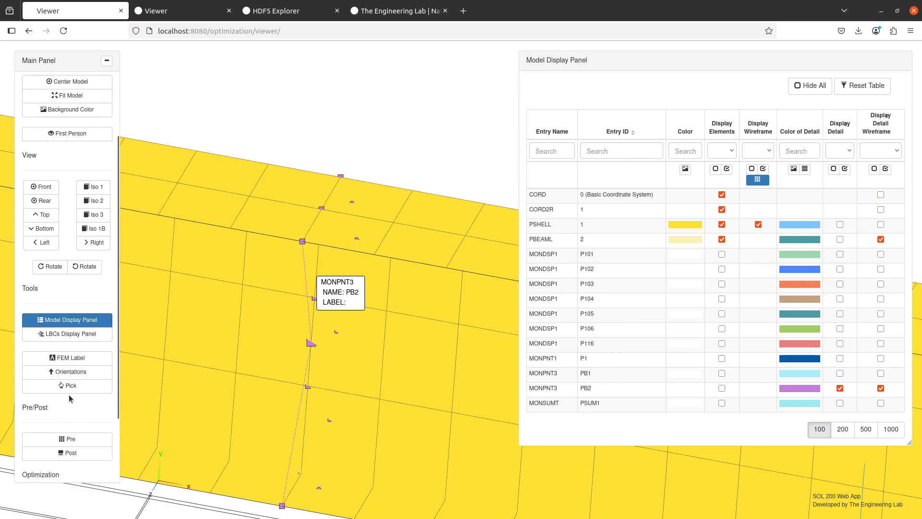
click(70, 438)
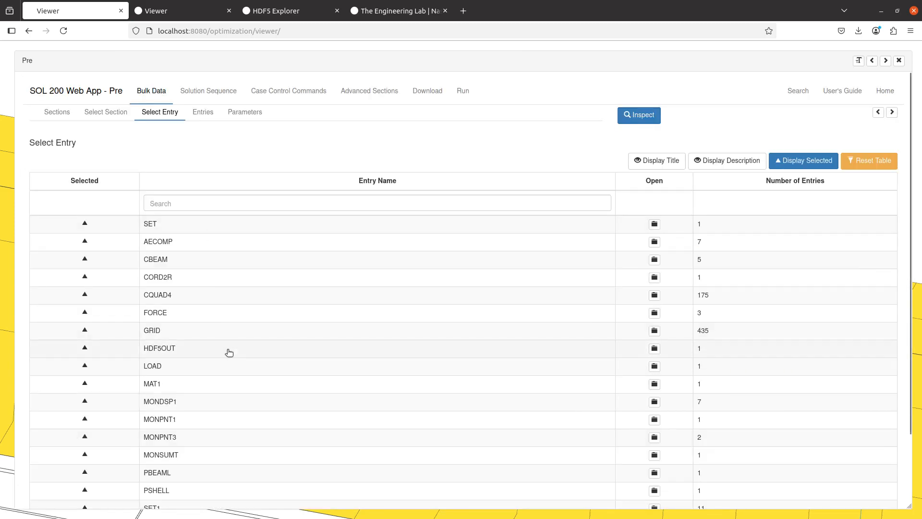
click(199, 437)
scroll(312, 328, right, 10)
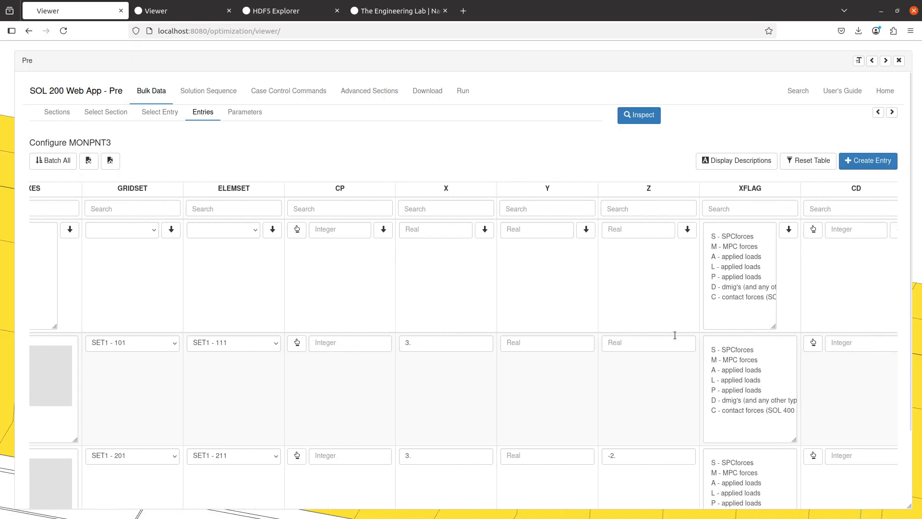
scroll(685, 358, down, 1)
scroll(672, 416, down, 1)
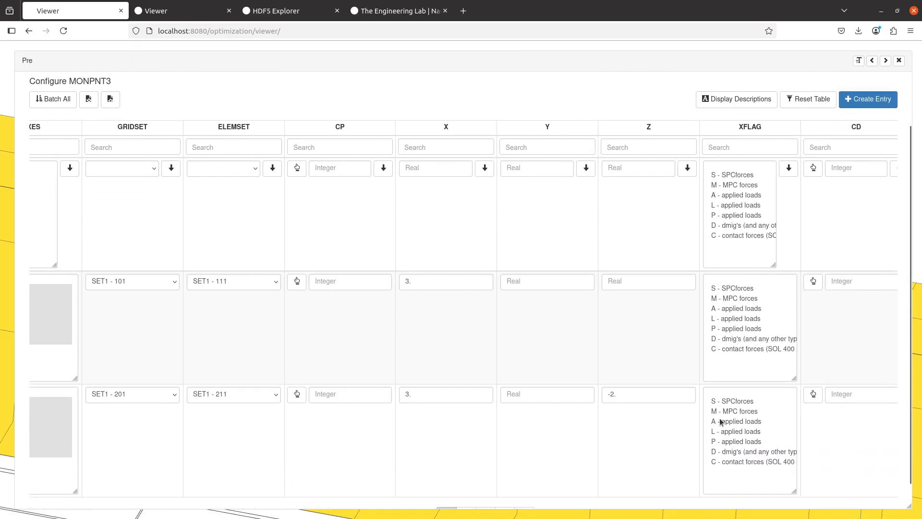
scroll(742, 423, up, 1)
scroll(739, 413, down, 2)
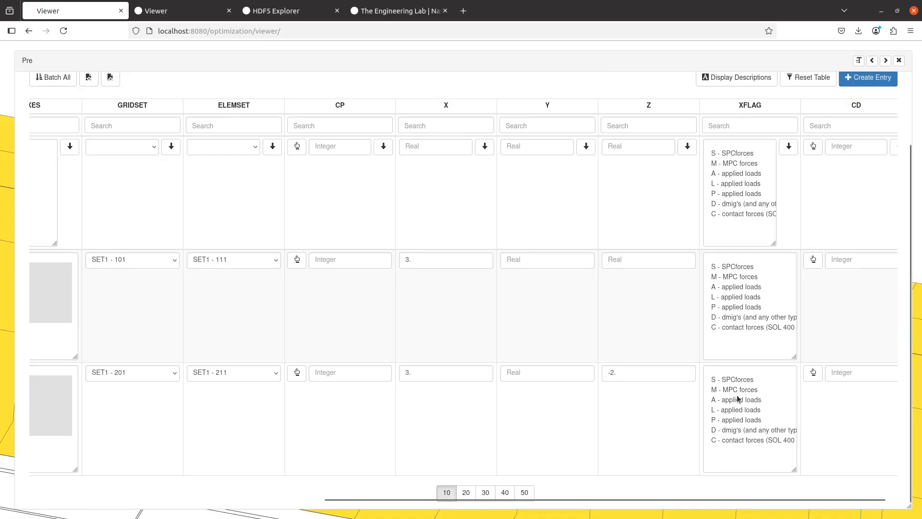
Set PB2's XFLAG to exclude S, M, A and D, and return to the PB2 cut in the model view
drag(737, 377, 739, 401)
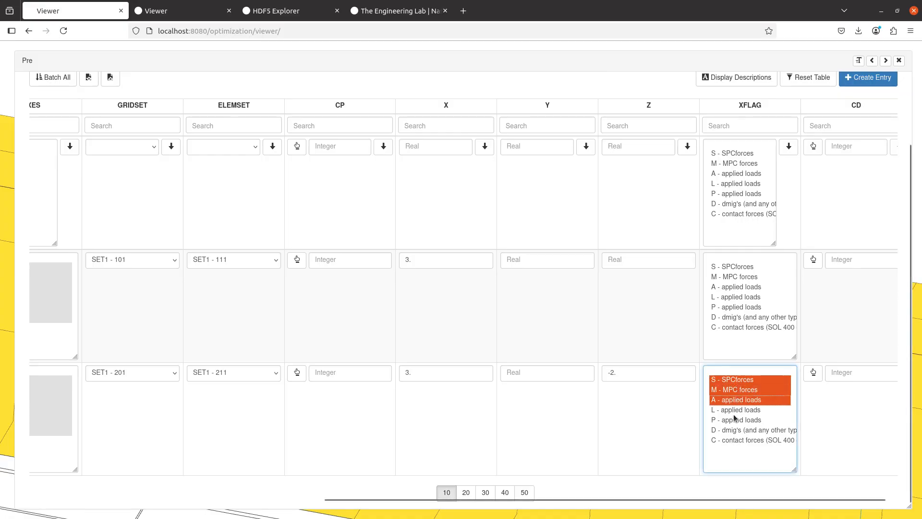
ctrl+click(735, 430)
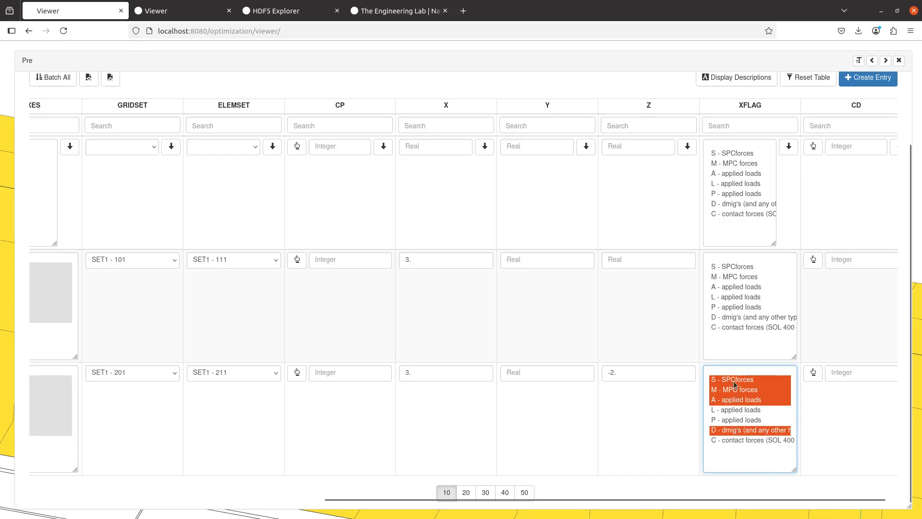
scroll(733, 380, right, 1)
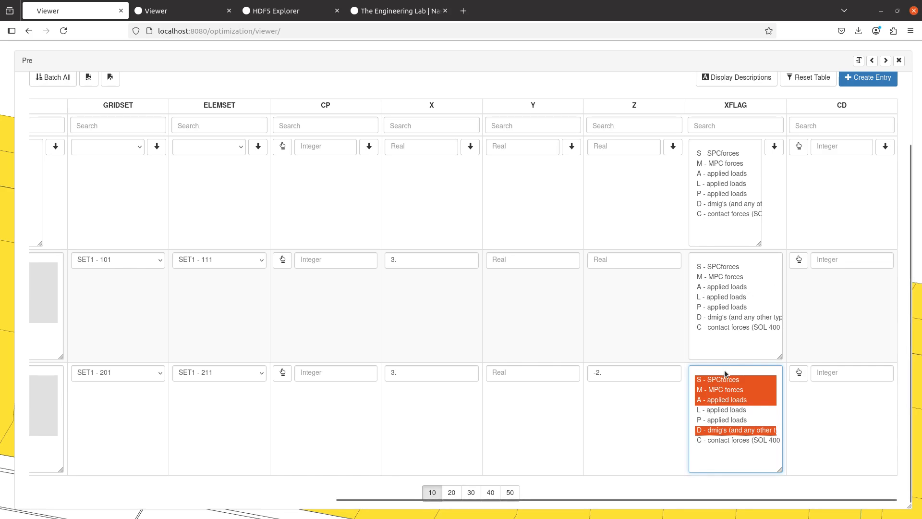
click(885, 61)
drag(426, 234, 524, 237)
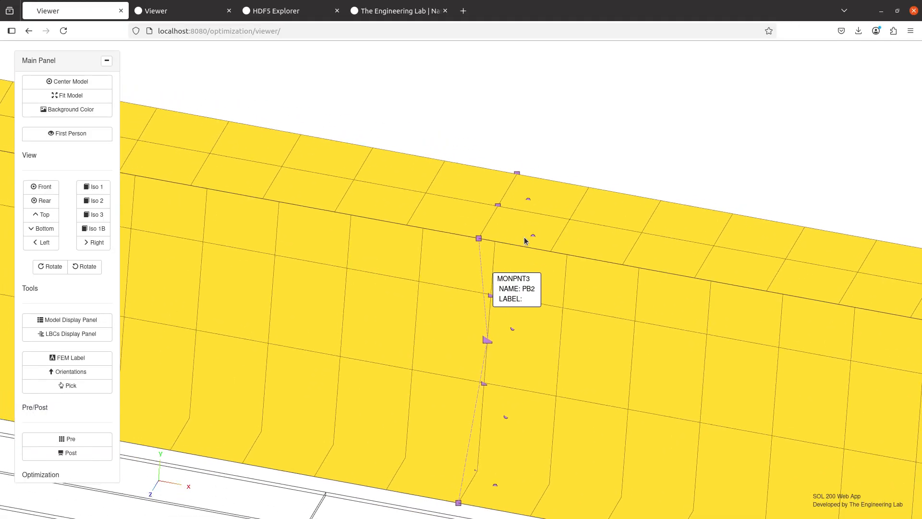
scroll(525, 236, up, 3)
drag(536, 155, 425, 251)
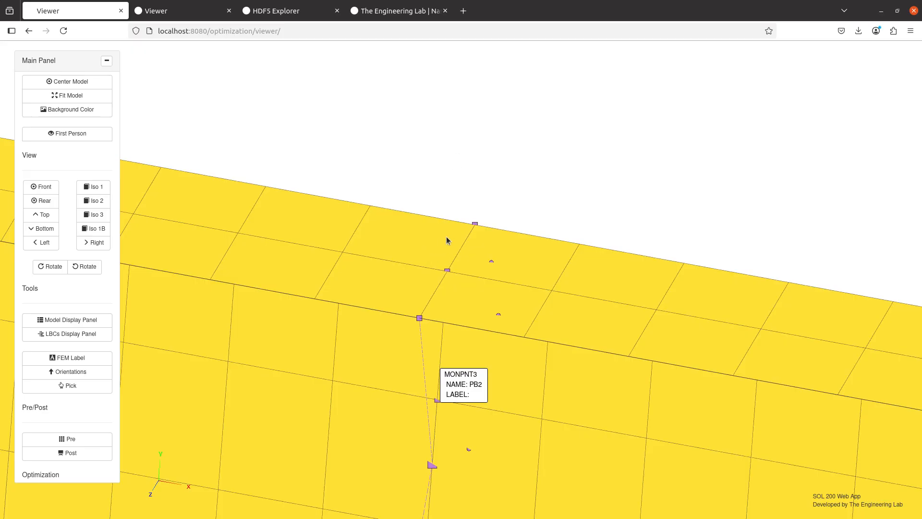
Reopen the MONPNT3 entries, clear PB2's XFLAG selection and reselect only S, M, A and D
click(72, 439)
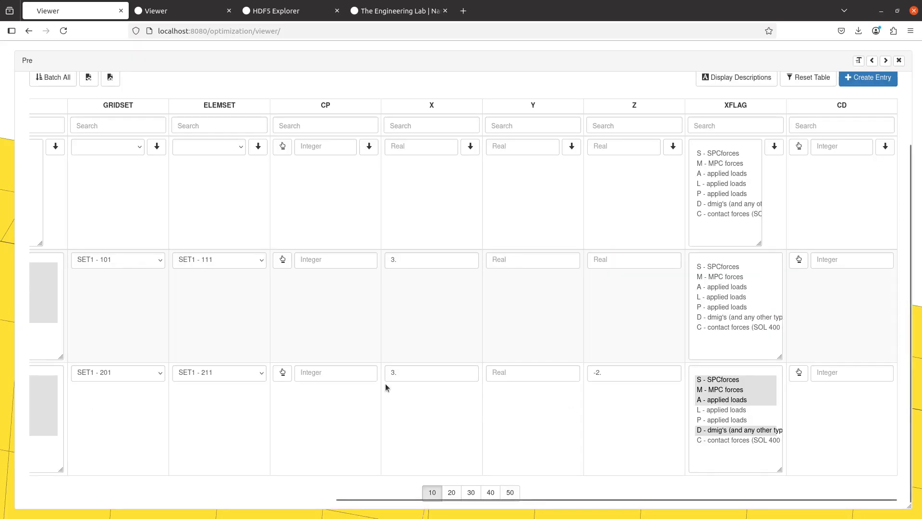
click(730, 382)
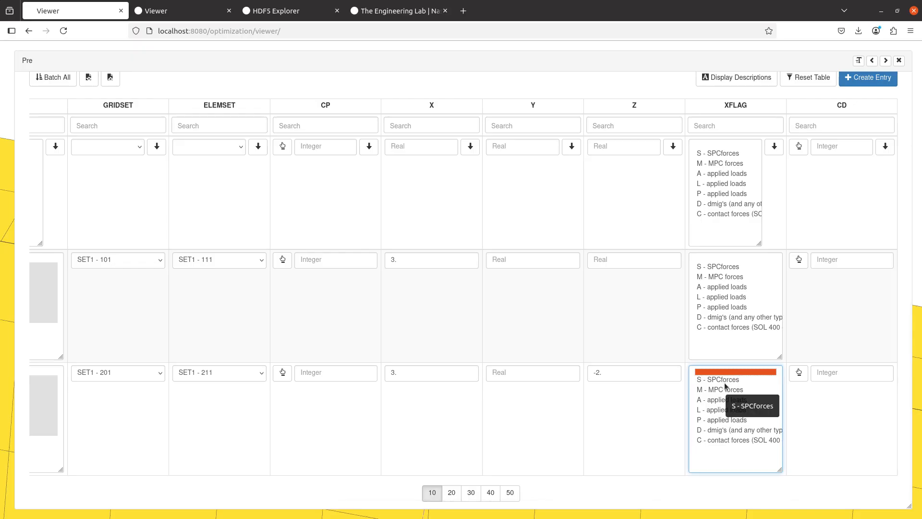
drag(726, 382, 725, 403)
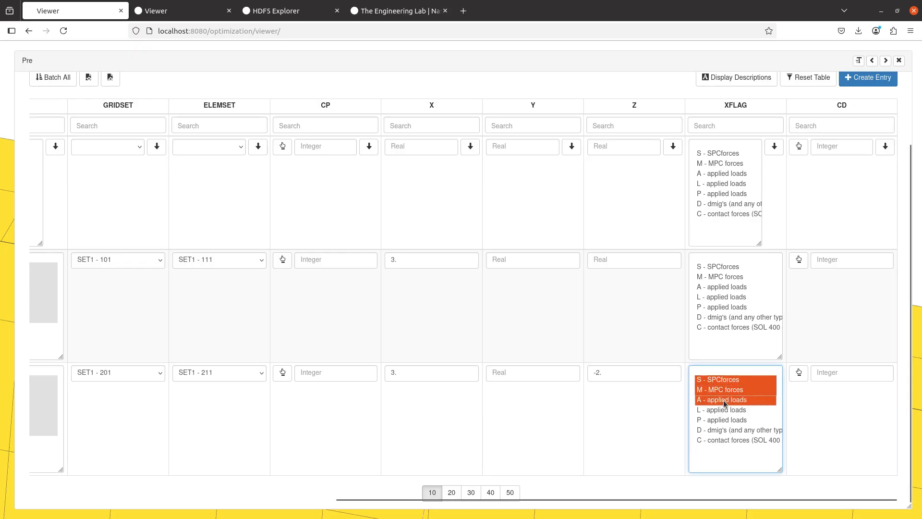
ctrl+click(719, 431)
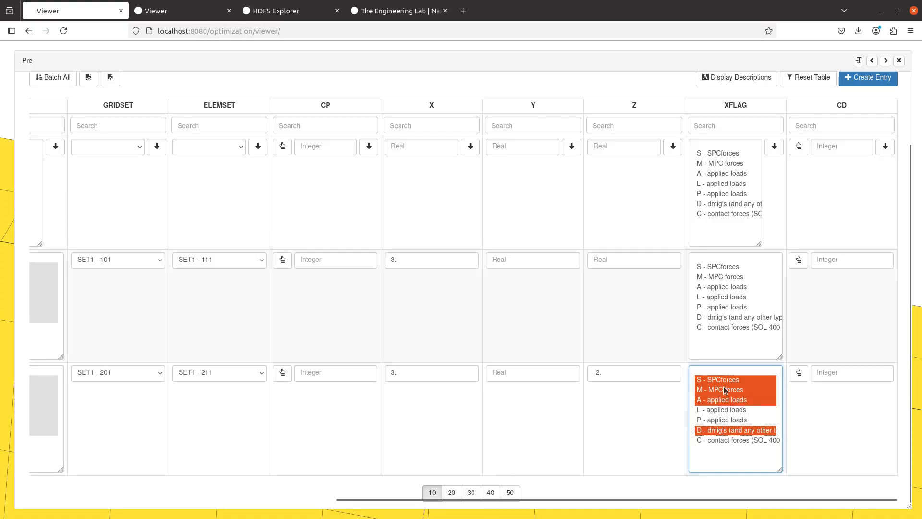
click(720, 401)
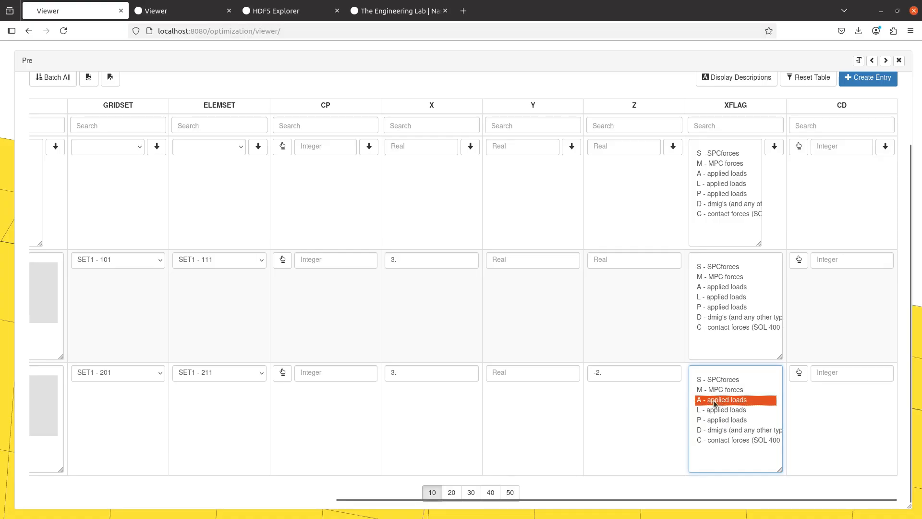
drag(715, 383, 717, 400)
ctrl+click(723, 421)
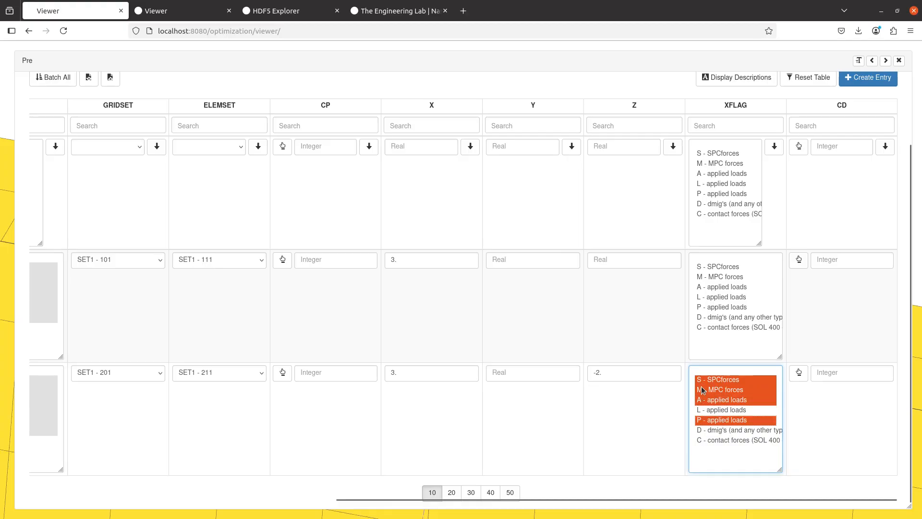
ctrl+click(709, 431)
ctrl+click(712, 425)
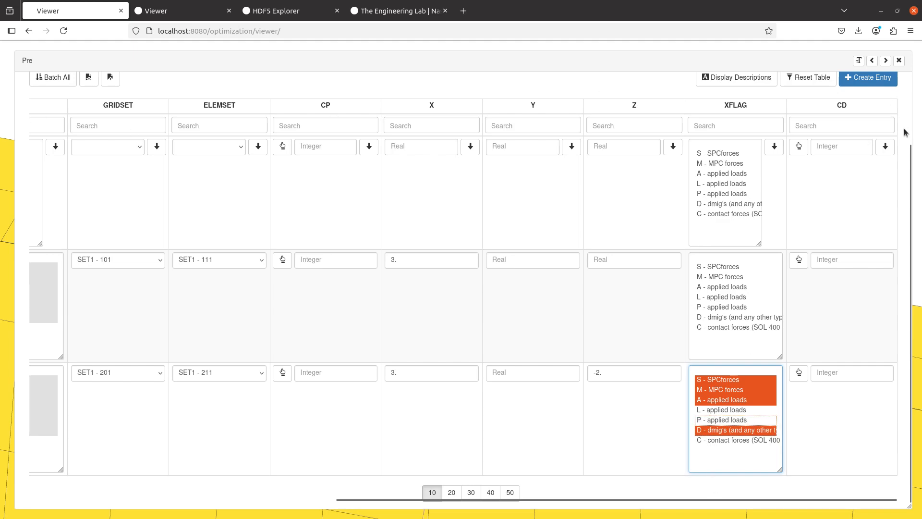
Close Pre, display PB2's axes in the model, hide its detail wireframe and inspect its orientation up close
click(899, 61)
scroll(537, 263, down, 5)
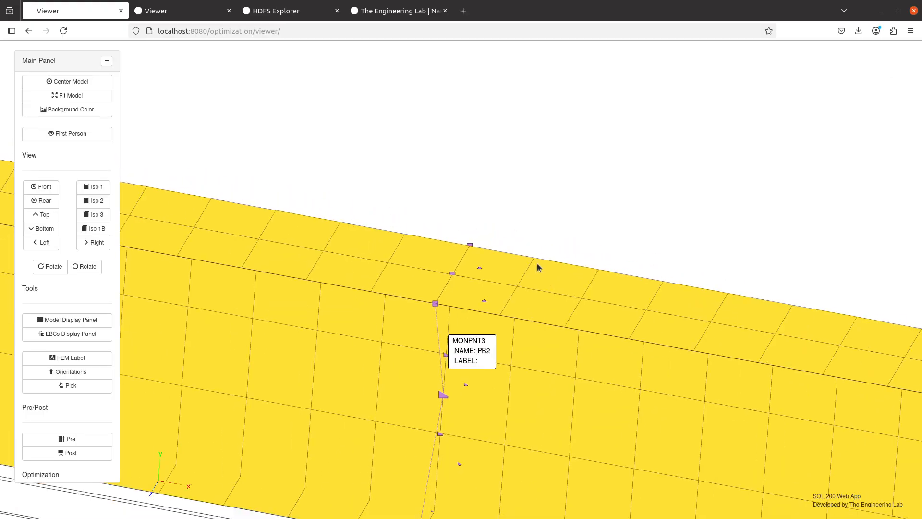
drag(475, 277, 433, 274)
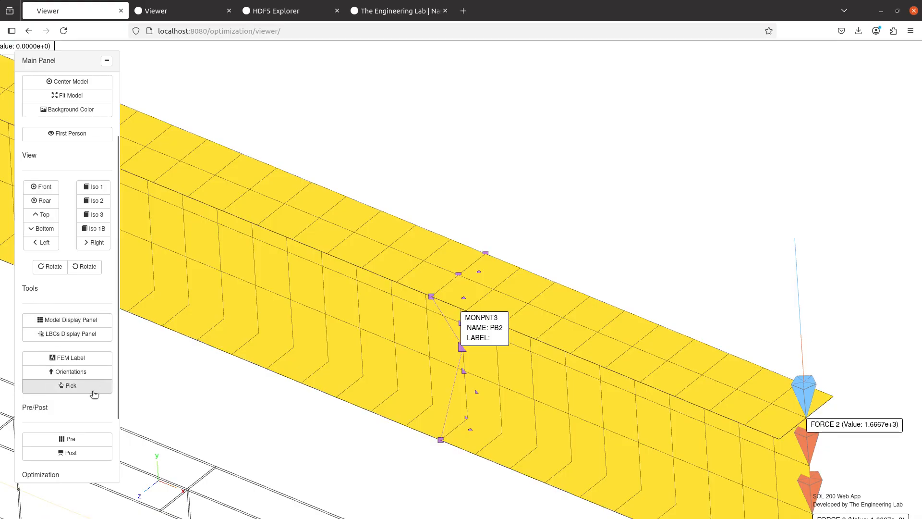
click(67, 320)
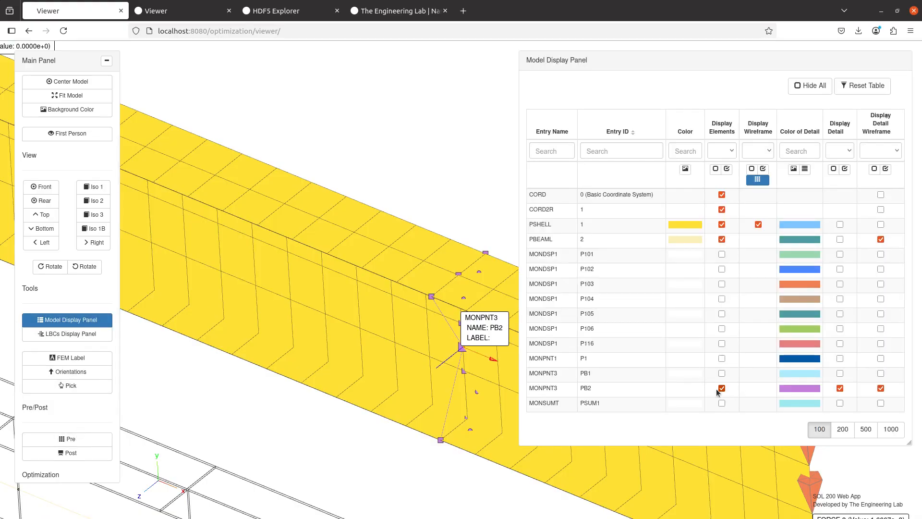
click(720, 388)
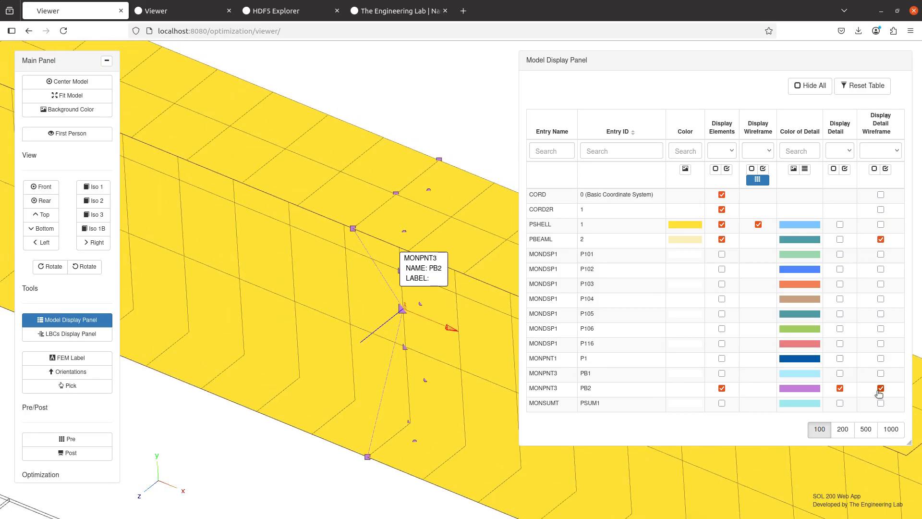
click(881, 388)
scroll(383, 307, up, 5)
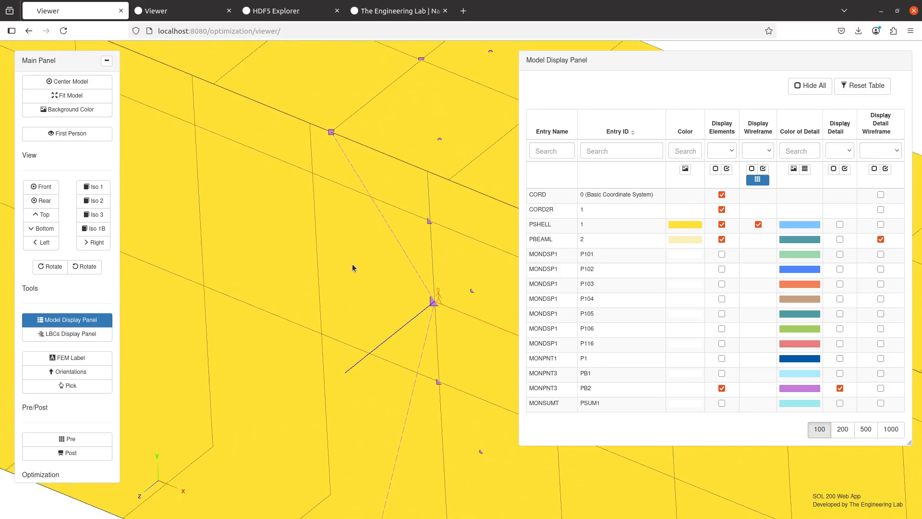
drag(352, 265, 364, 287)
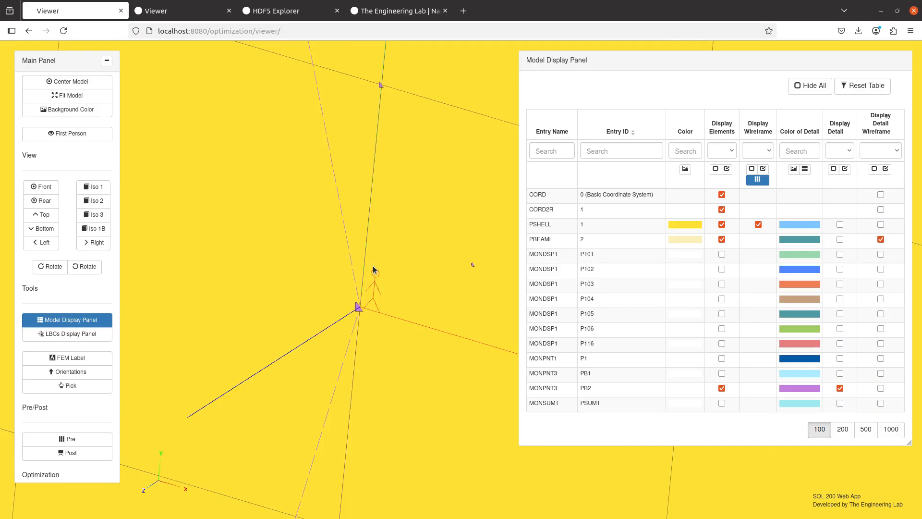
drag(373, 266, 356, 252)
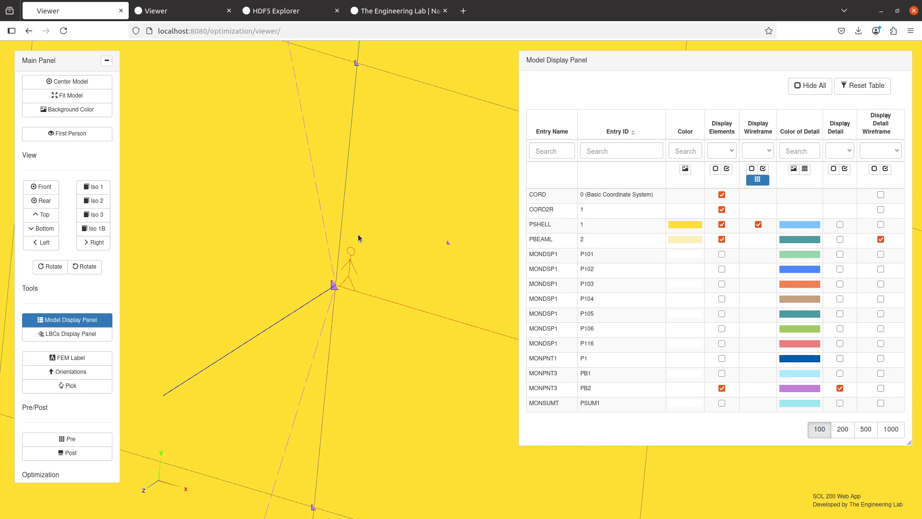
scroll(358, 234, up, 8)
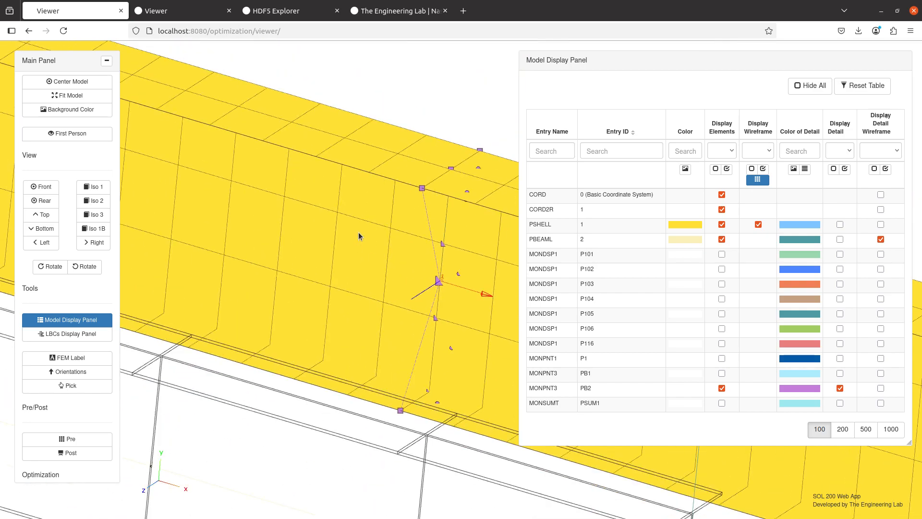
Reopen the MONPNT3 entries in Pre and dock them beside the model, with PB2 and the beam's loaded end in view
scroll(358, 232, down, 5)
drag(359, 232, 318, 280)
drag(406, 272, 312, 299)
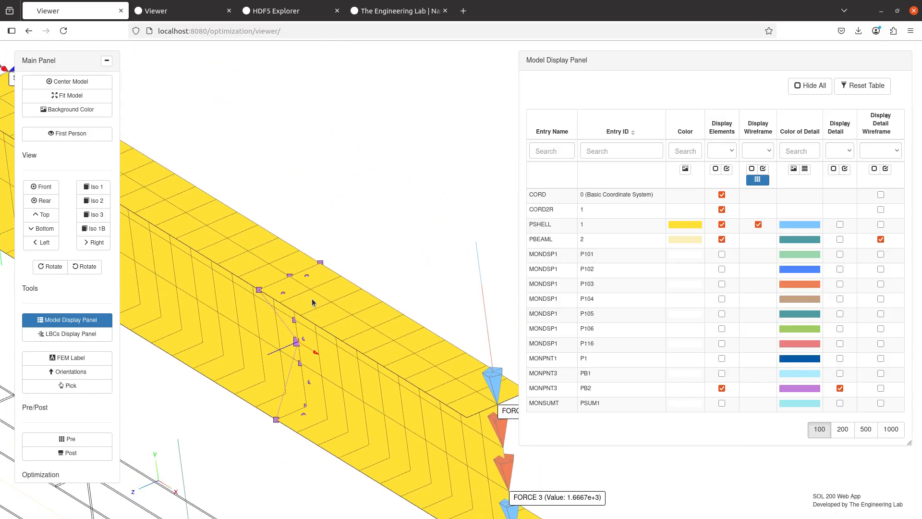
click(94, 438)
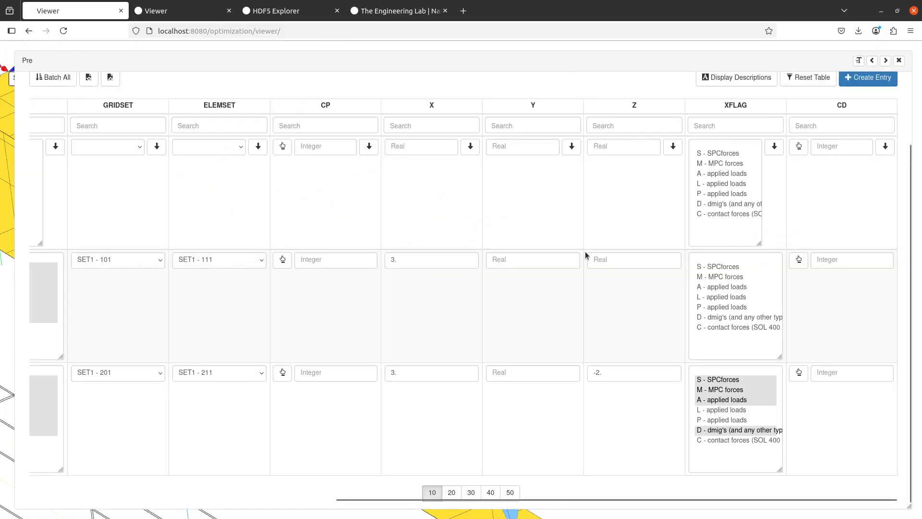
click(886, 60)
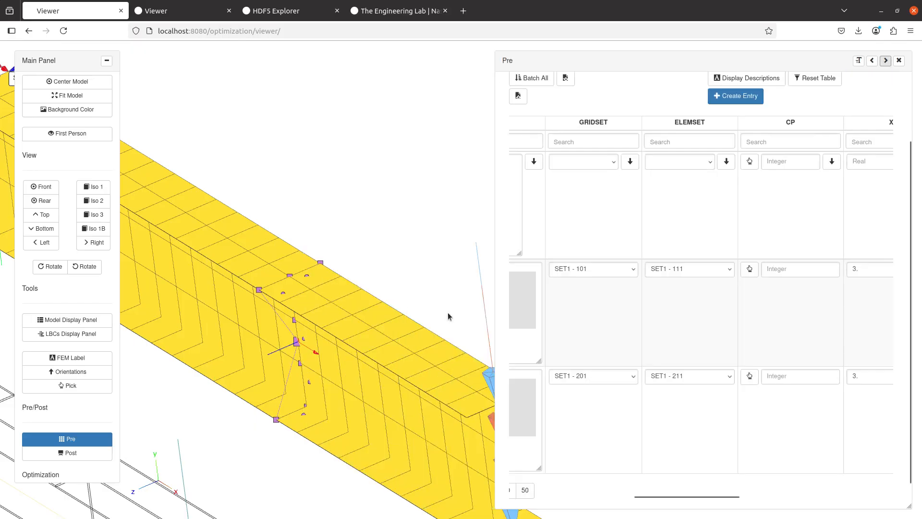
Set PB2's Z coordinate to -3 and examine the point's offset from the beam in the model
scroll(733, 351, right, 4)
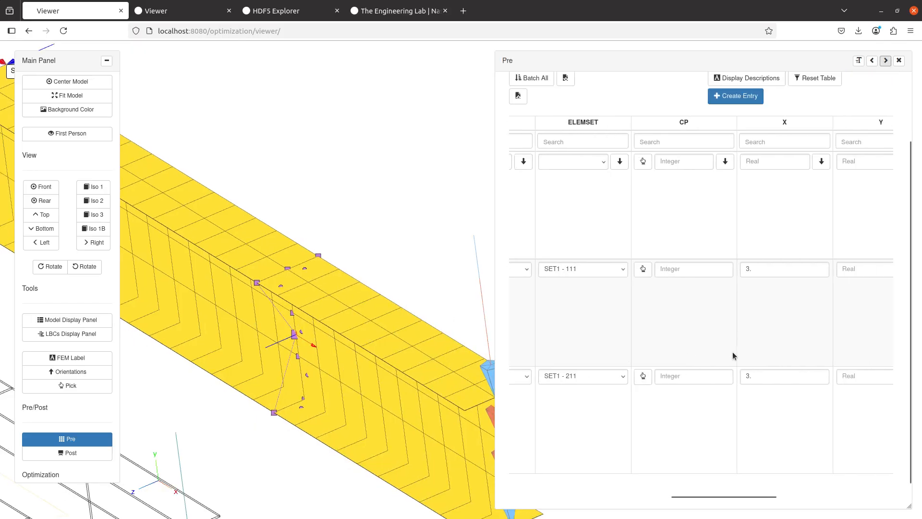
scroll(733, 351, right, 1)
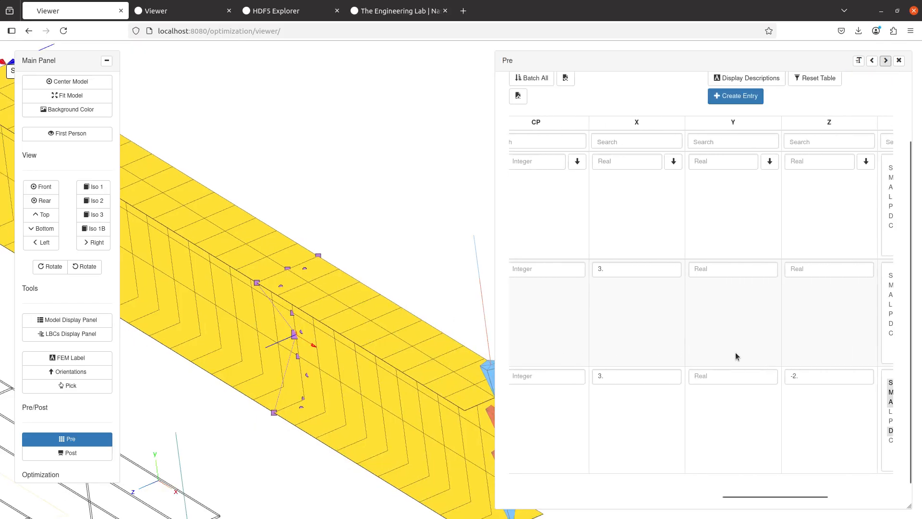
click(794, 375)
text(3)
drag(253, 267, 242, 284)
drag(314, 285, 334, 304)
drag(340, 236, 397, 308)
scroll(393, 284, up, 5)
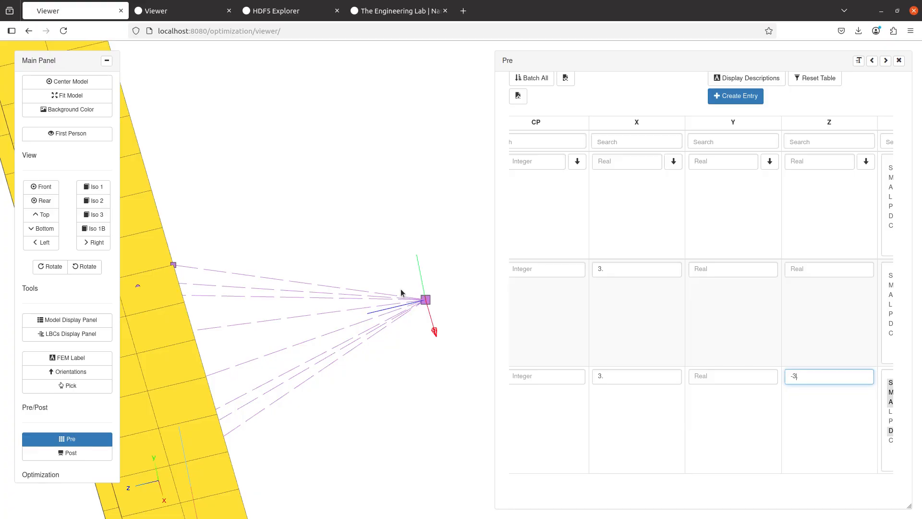
scroll(401, 292, down, 10)
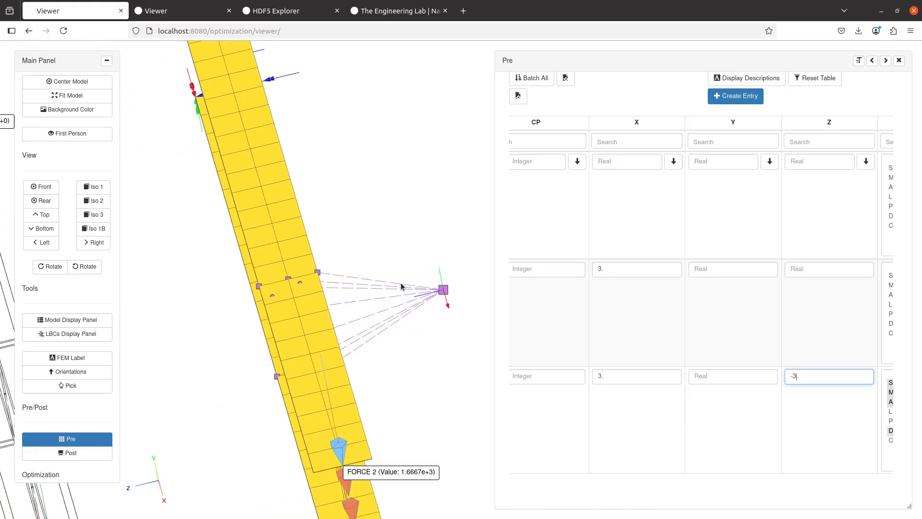
drag(412, 202, 443, 310)
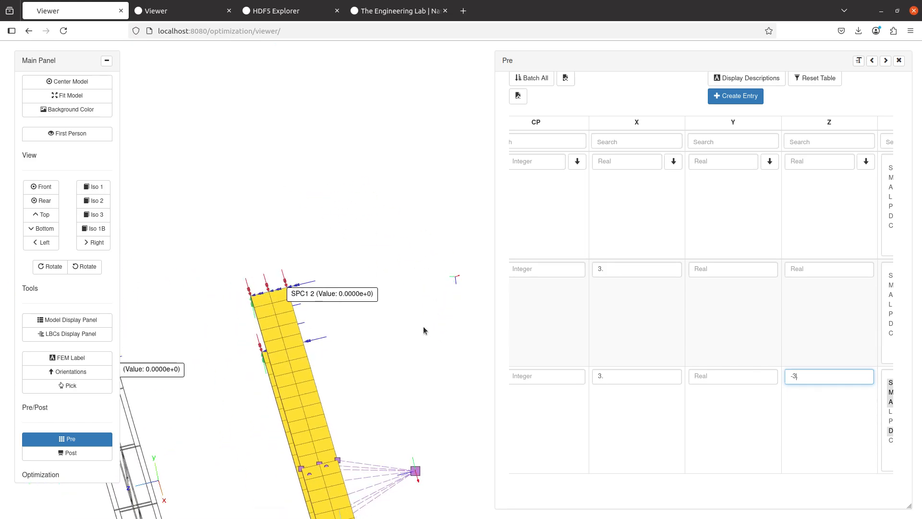
Assign coordinate system 1 to PB2's CD field by picking it in the model, and inspect the point's axes up close
scroll(755, 356, right, 5)
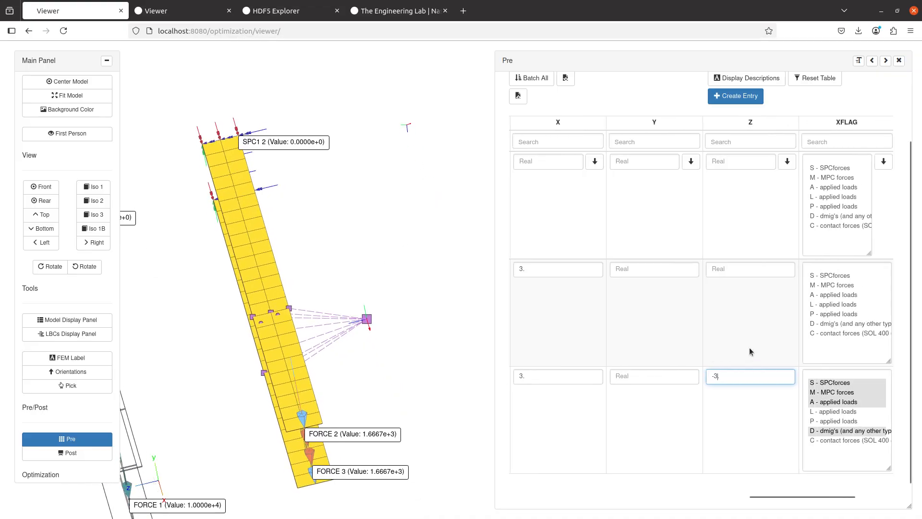
click(799, 375)
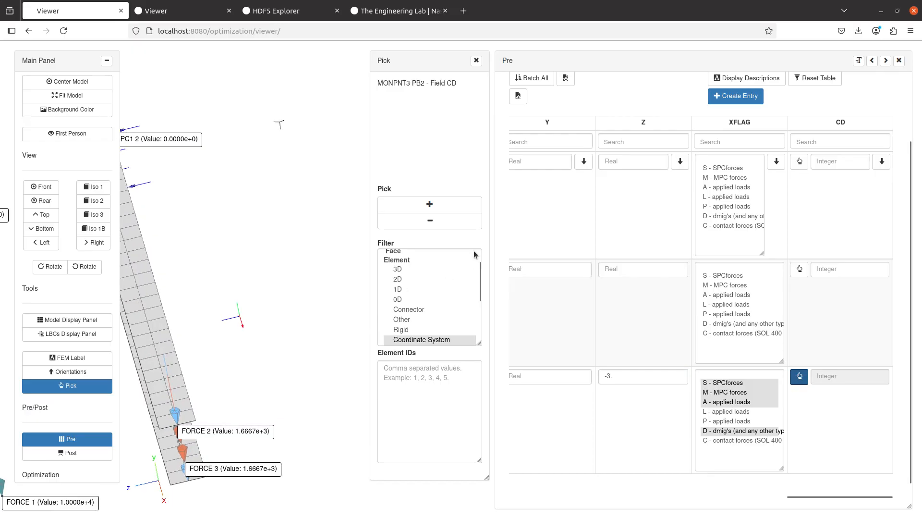
click(460, 205)
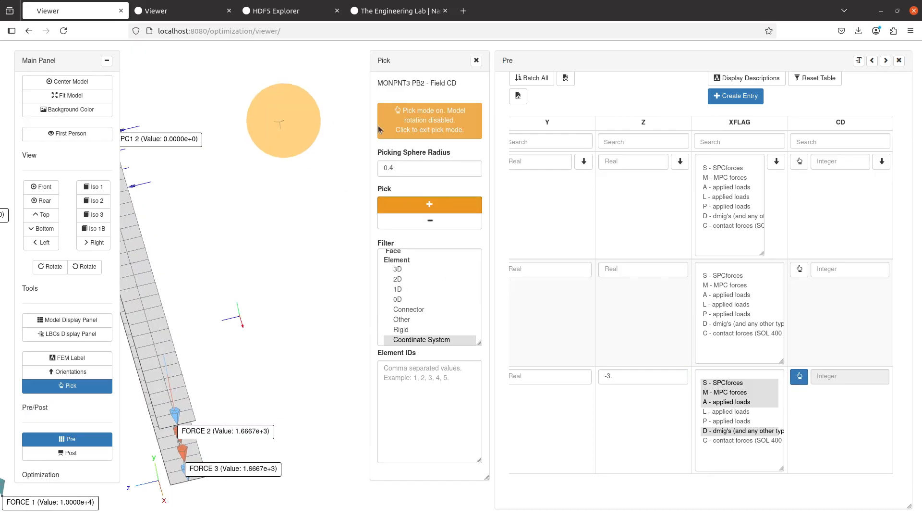
click(278, 124)
click(477, 60)
drag(270, 309, 405, 295)
scroll(409, 301, up, 3)
scroll(408, 301, up, 6)
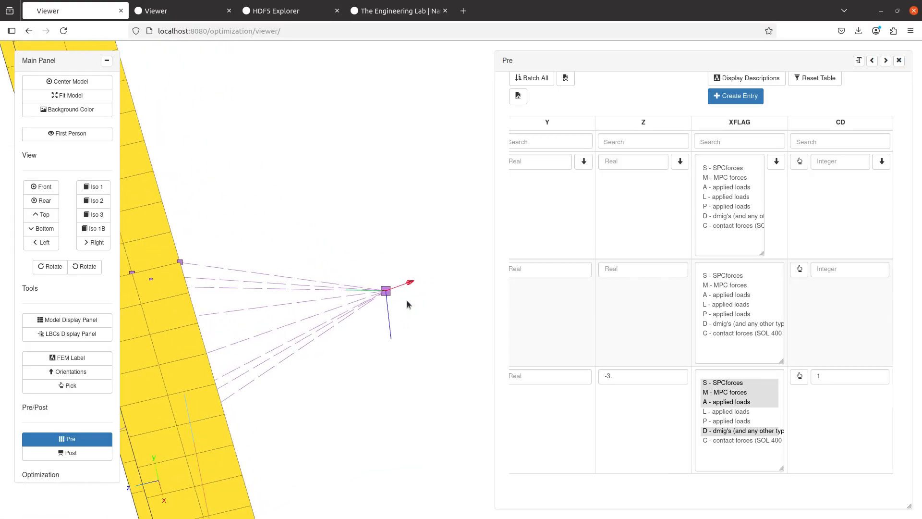
drag(382, 289, 378, 282)
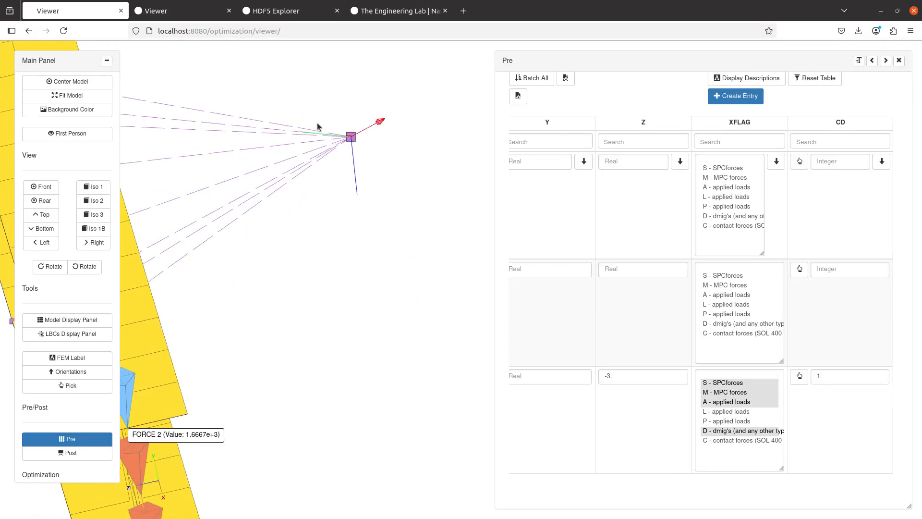
mouse_move(317, 123)
mouse_down()
mouse_move(385, 240)
mouse_move(364, 268)
mouse_move(365, 297)
mouse_move(346, 300)
mouse_move(352, 338)
mouse_move(379, 304)
mouse_move(358, 319)
mouse_move(416, 309)
mouse_move(321, 325)
mouse_move(336, 324)
mouse_up()
scroll(358, 301, up, 4)
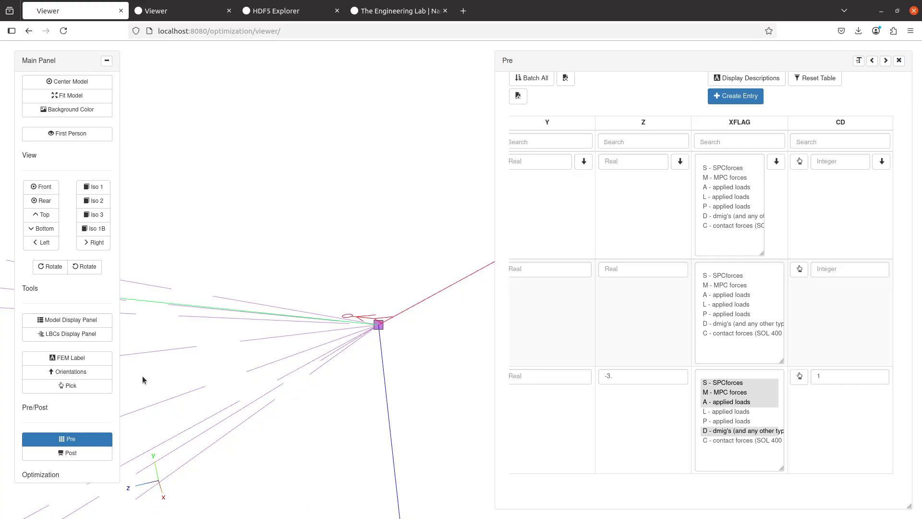
Enlarge Pre, check the P1 and P2 monitor results in model.f06 in Notepad++, and return to the MONPNT3 entries in the browser
click(872, 60)
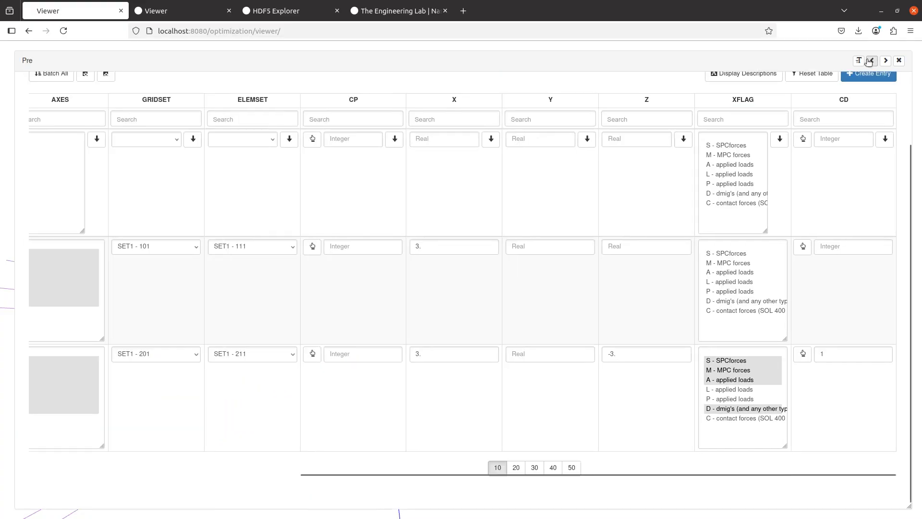
key(alt+Tab)
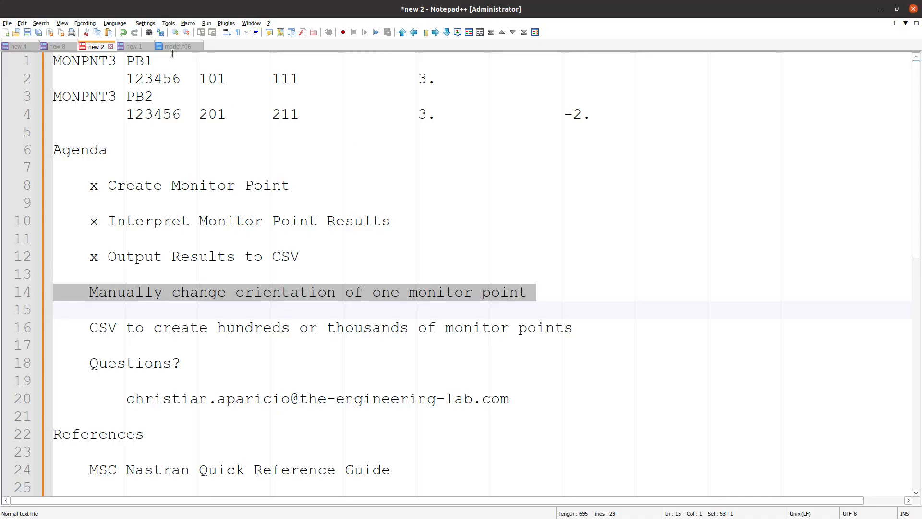
click(174, 33)
click(178, 46)
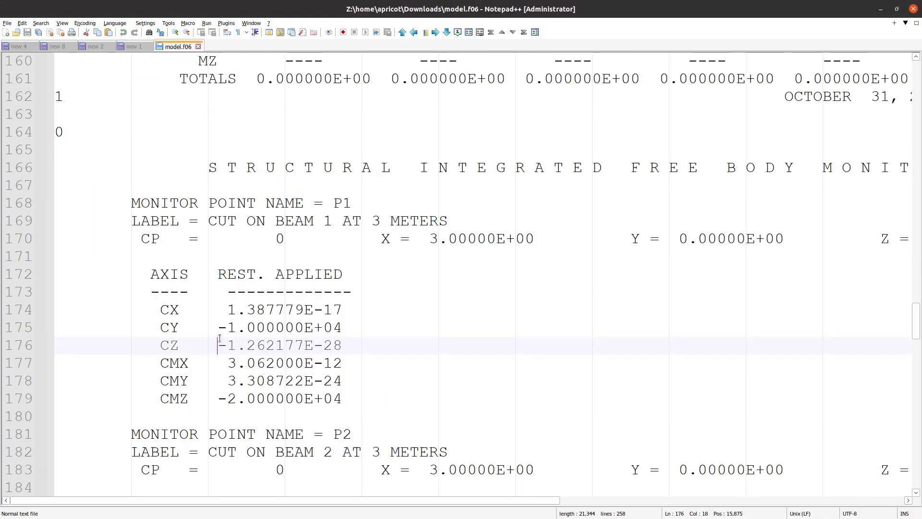
scroll(247, 340, down, 1)
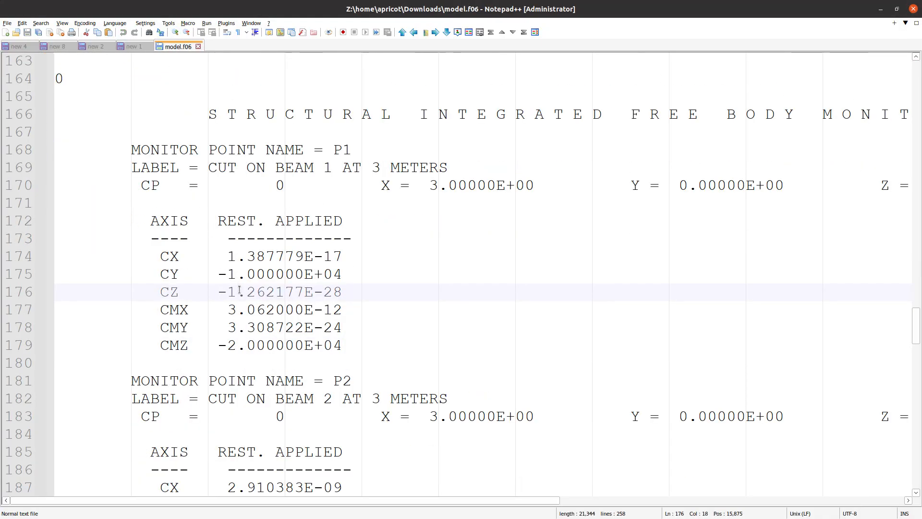
key(alt+Tab)
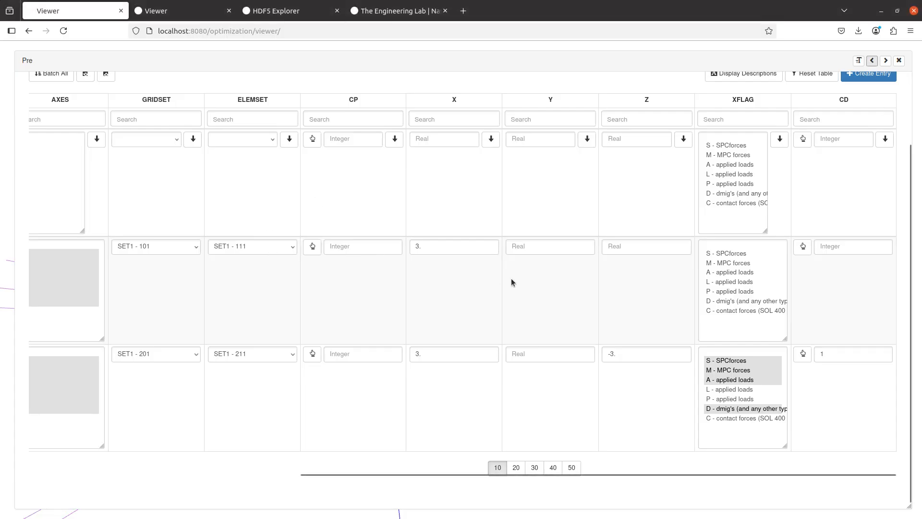
Leave the MONPNT3 entries for the run configuration and run the MSC Nastran job on model.bdf
scroll(512, 280, up, 3)
click(407, 91)
click(646, 199)
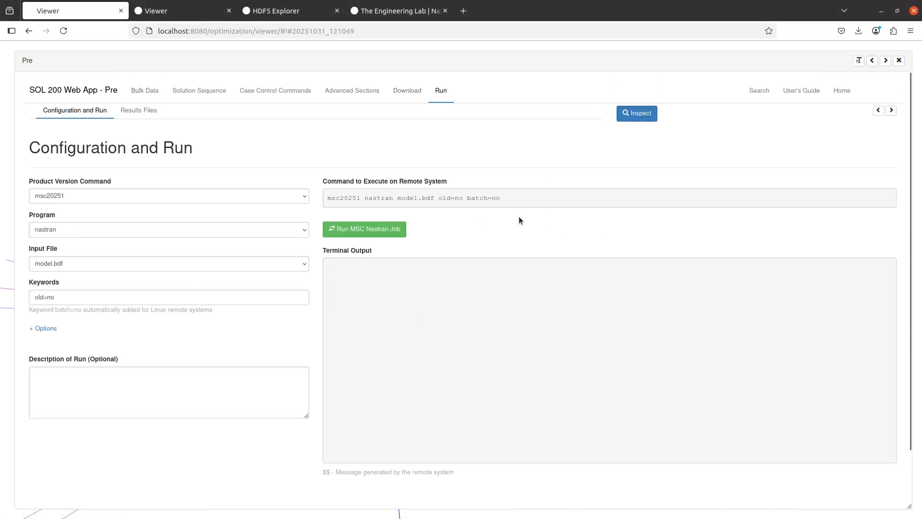
click(392, 228)
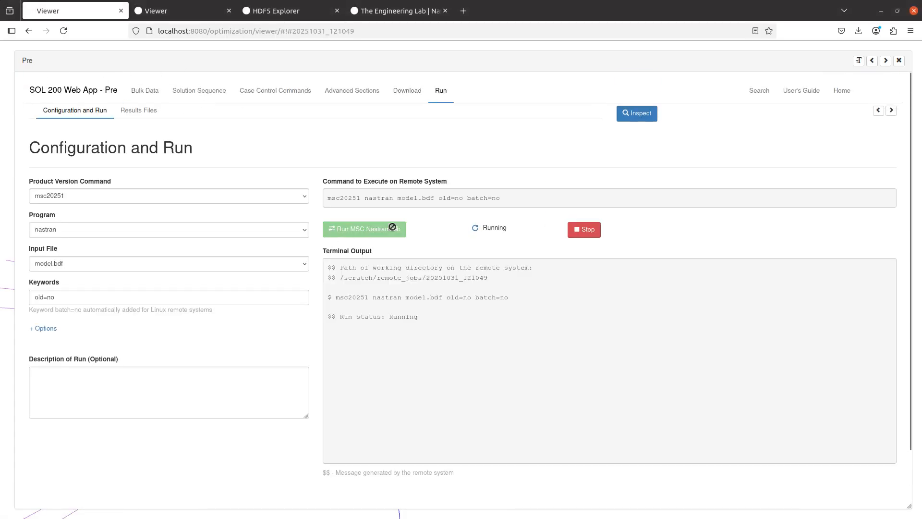
Close Pre, view both beams with PB2's offset point in the model, and close the Post displacement results
click(898, 61)
scroll(561, 304, down, 10)
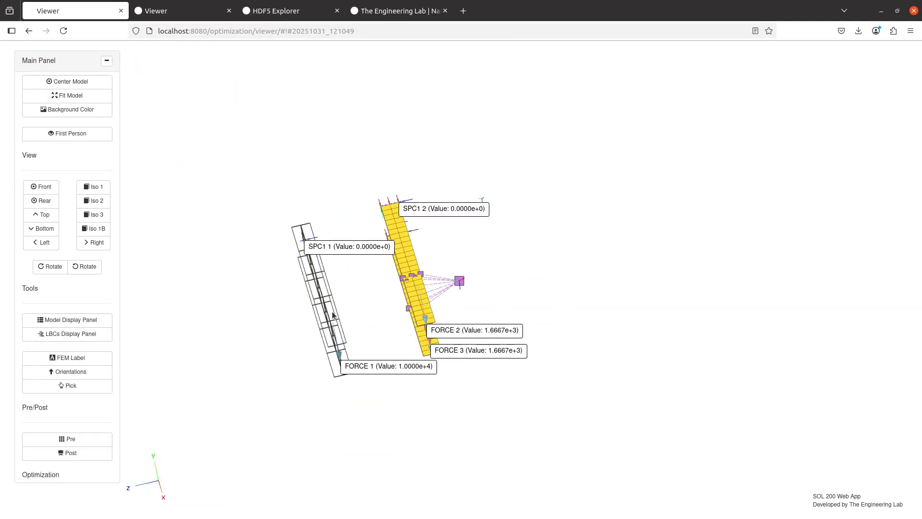
drag(333, 316, 452, 325)
scroll(452, 330, up, 4)
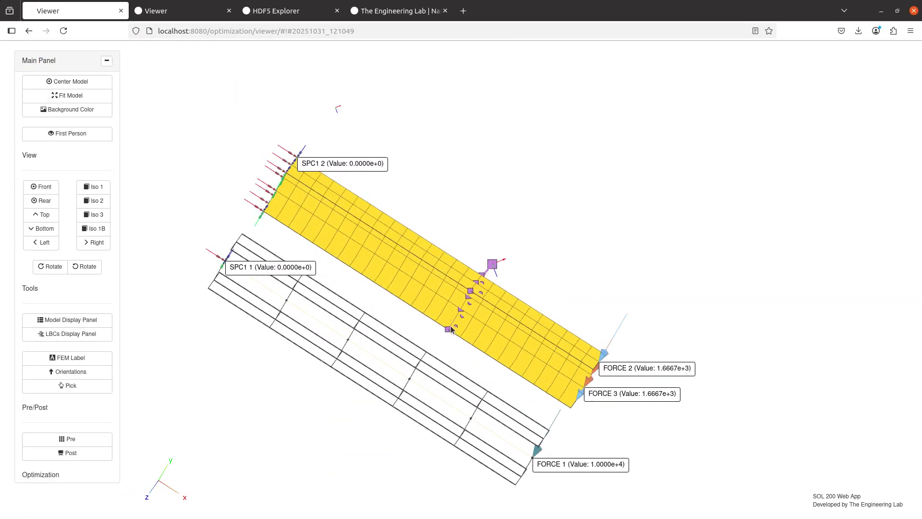
drag(443, 360, 406, 349)
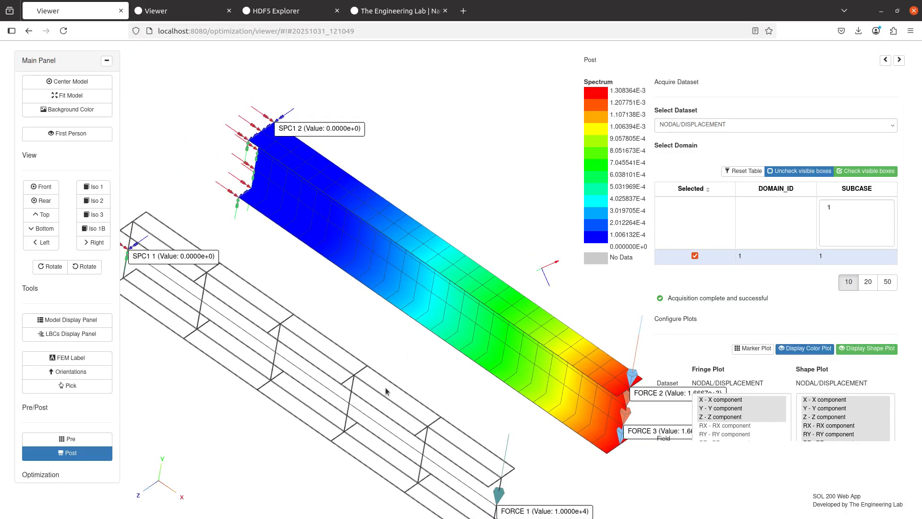
click(67, 453)
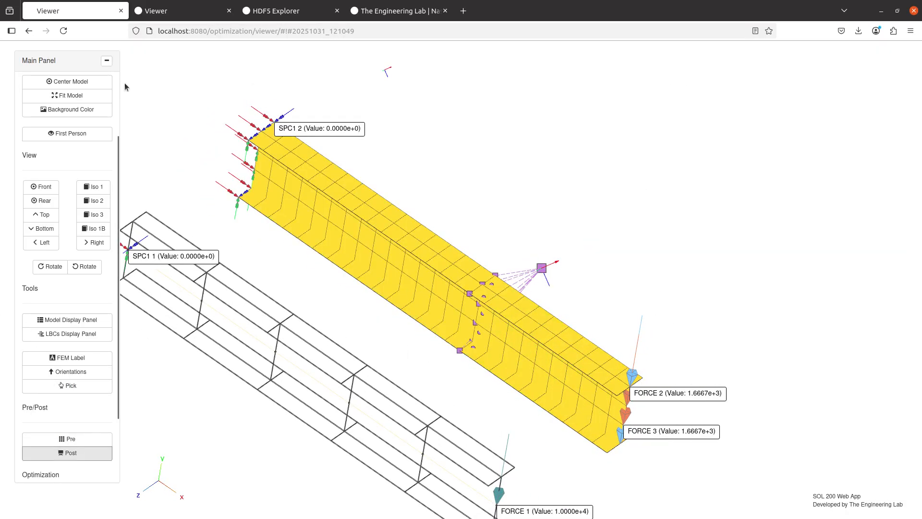
Reopen Pre and download model.f06 from the completed job's results files
click(84, 439)
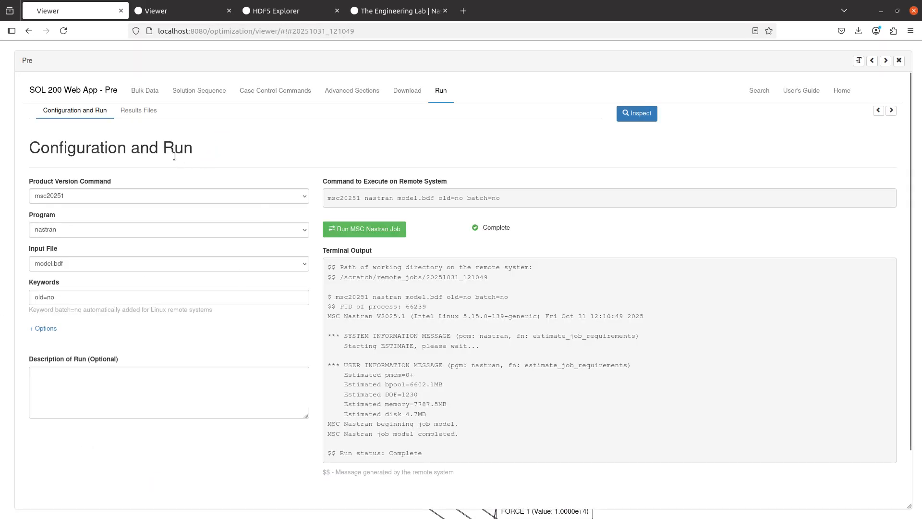
click(142, 110)
scroll(90, 376, down, 5)
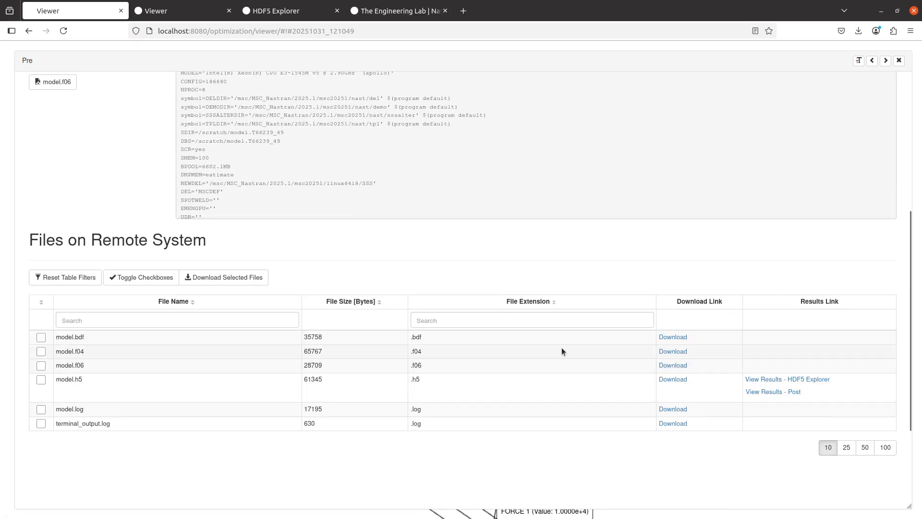
click(686, 365)
Open the downloaded model(1).f06 in Notepad++ and move it to the other view beside model.f06
click(853, 56)
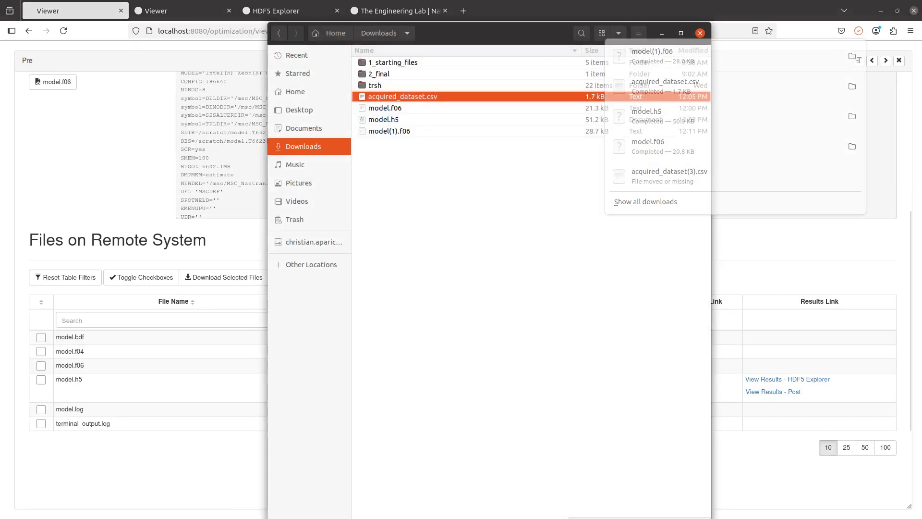
right_click(358, 119)
right_click(365, 132)
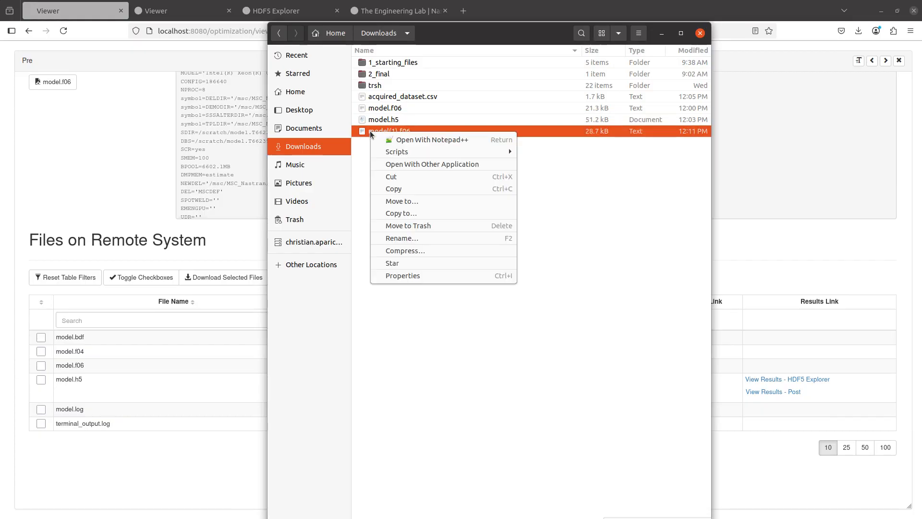
click(635, 184)
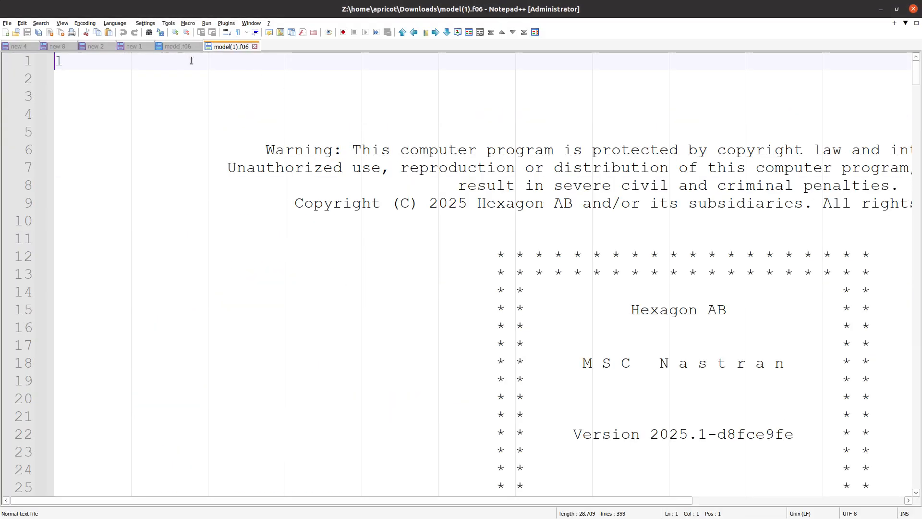
right_click(215, 48)
mouse_move(258, 165)
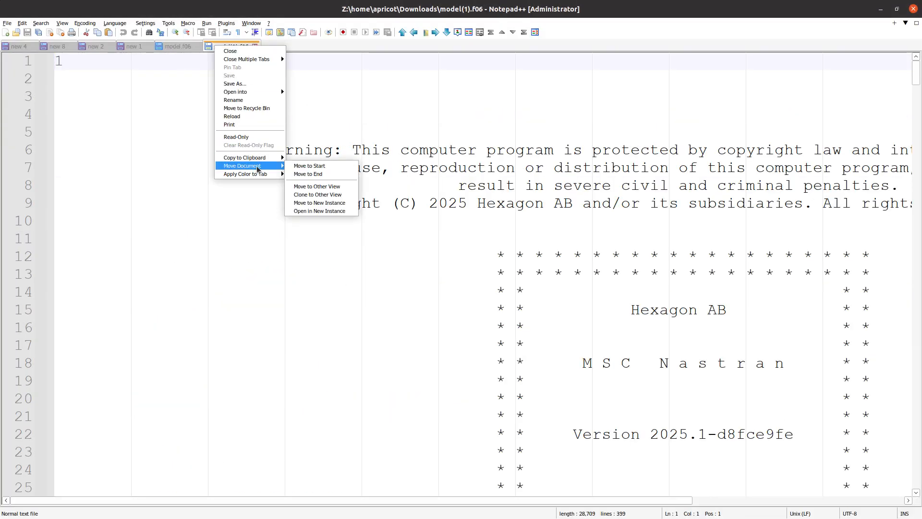
click(313, 185)
Highlight the P1 results block in model.f06 and bring the monitor point results of model(1).f06 into view
click(284, 255)
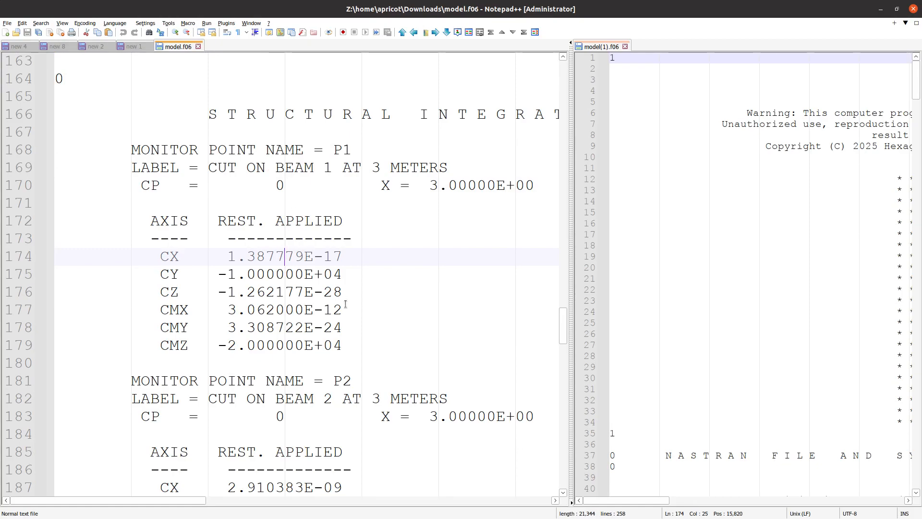
drag(371, 345, 64, 167)
click(646, 289)
scroll(644, 287, down, 4)
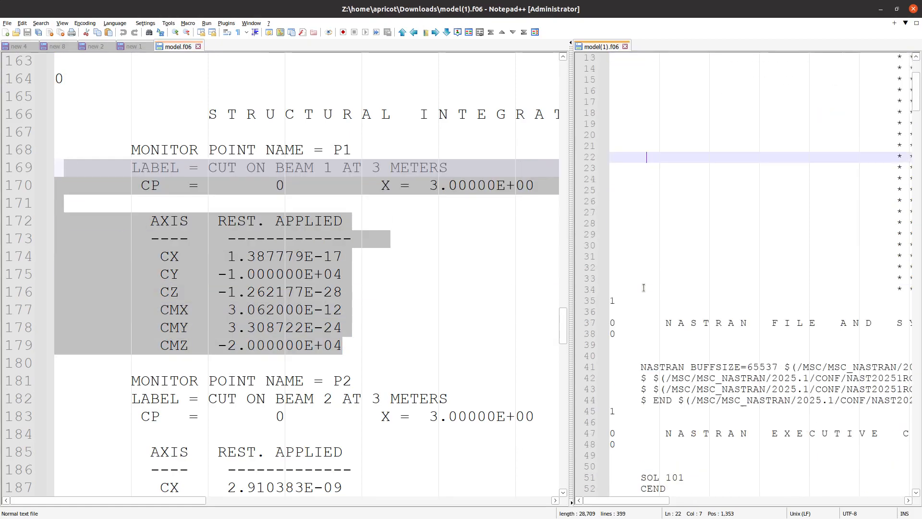
scroll(644, 288, down, 20)
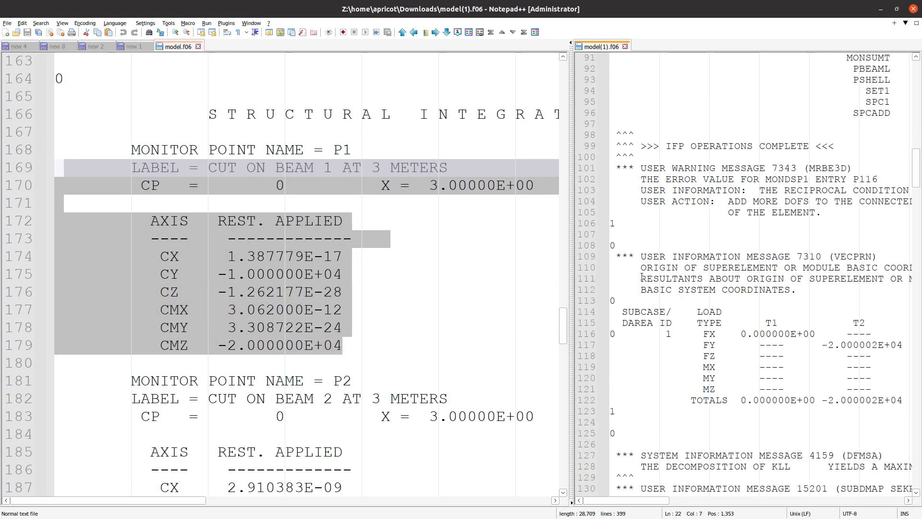
scroll(642, 278, down, 20)
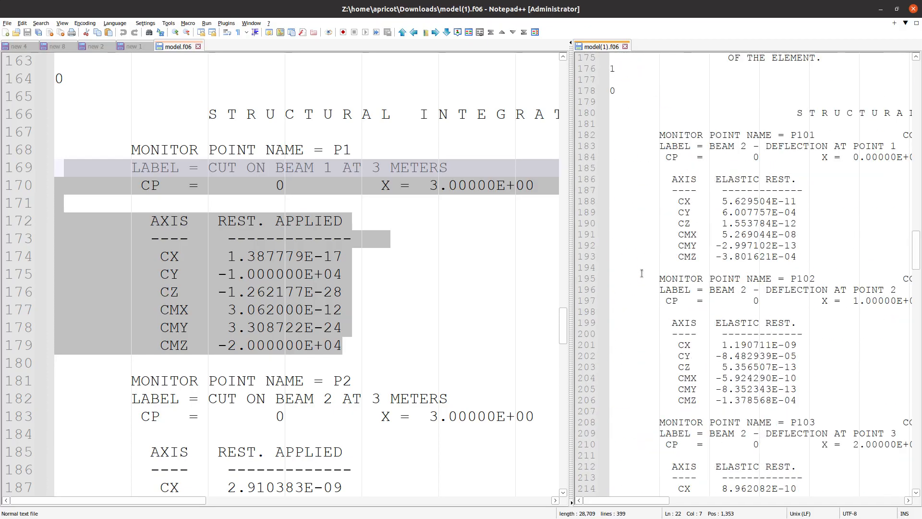
Widen the model(1).f06 view and highlight its P102 results block
drag(569, 288, 493, 288)
click(625, 212)
drag(720, 400, 475, 283)
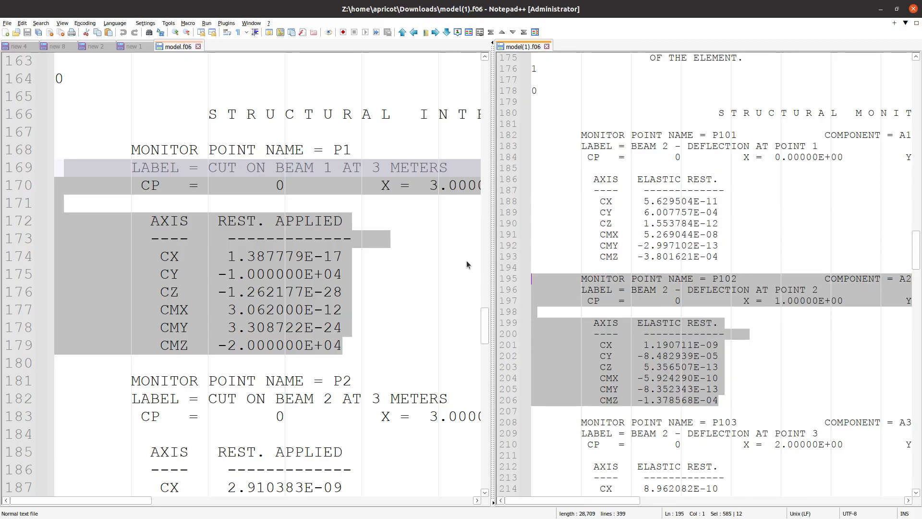
Highlight the P2 results block in model.f06 and the P102 block in model(1).f06 to compare them
scroll(380, 269, down, 2)
click(373, 258)
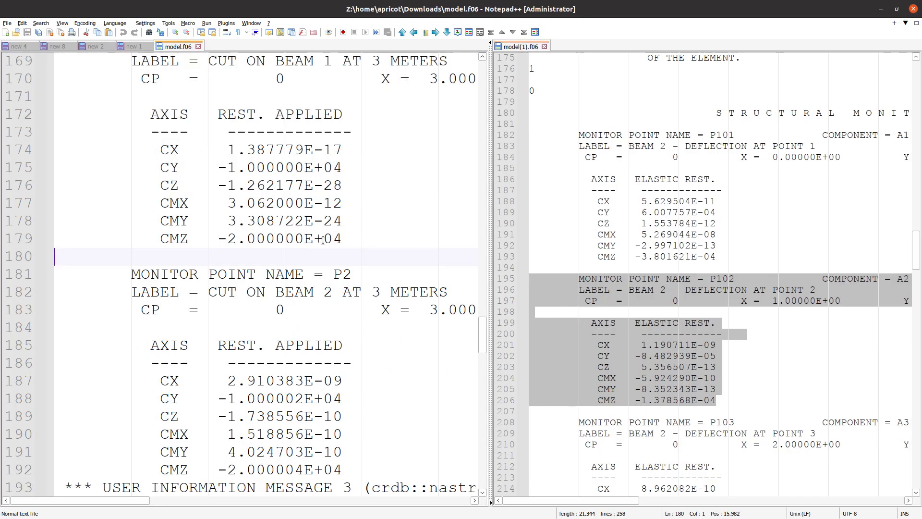
scroll(367, 297, down, 2)
drag(343, 363, 24, 169)
click(632, 379)
drag(723, 401, 491, 274)
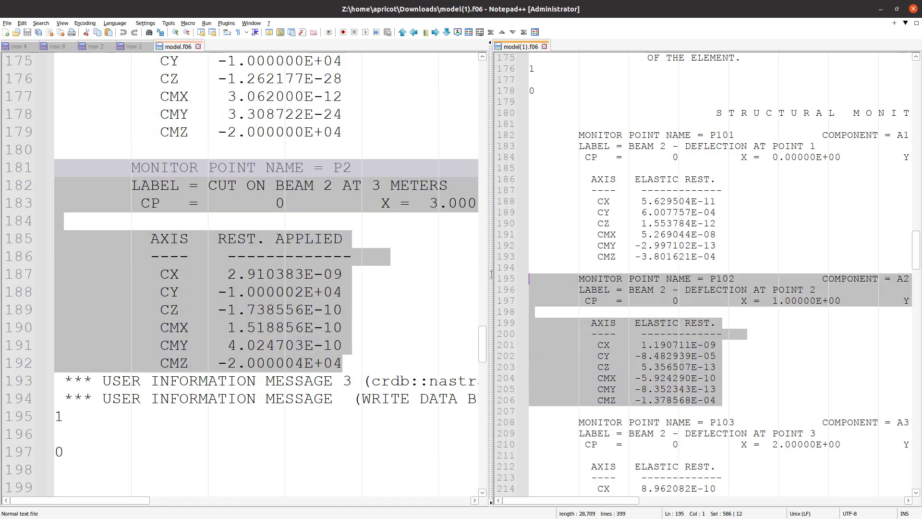
Highlight the CX to CMZ rows of P2 in model.f06 and of P102 in model(1).f06 to compare them
triple_click(255, 300)
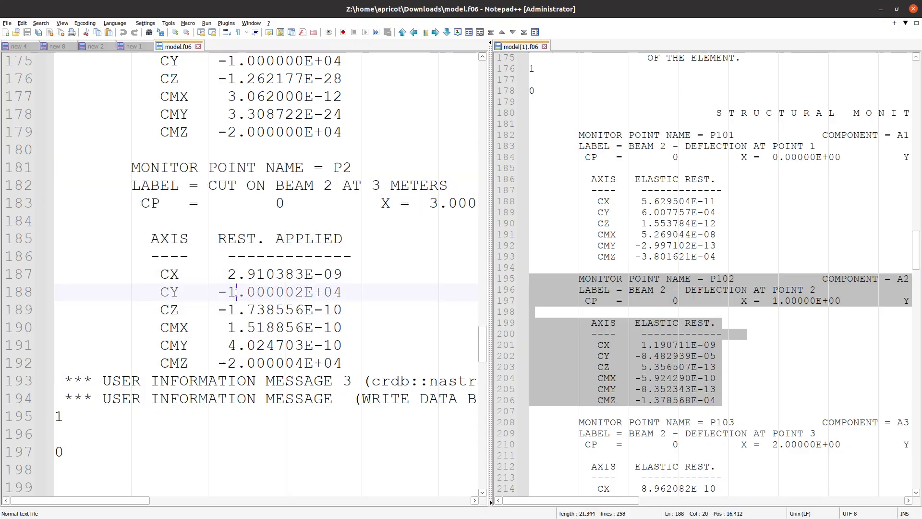
triple_click(666, 356)
triple_click(648, 399)
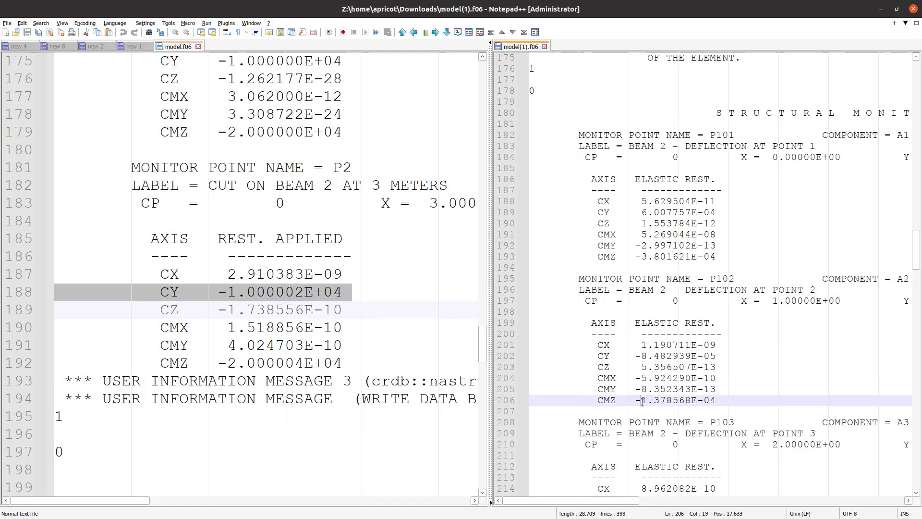
drag(351, 365, 29, 275)
drag(646, 418, 496, 345)
ctrl+scroll(615, 397, up, 3)
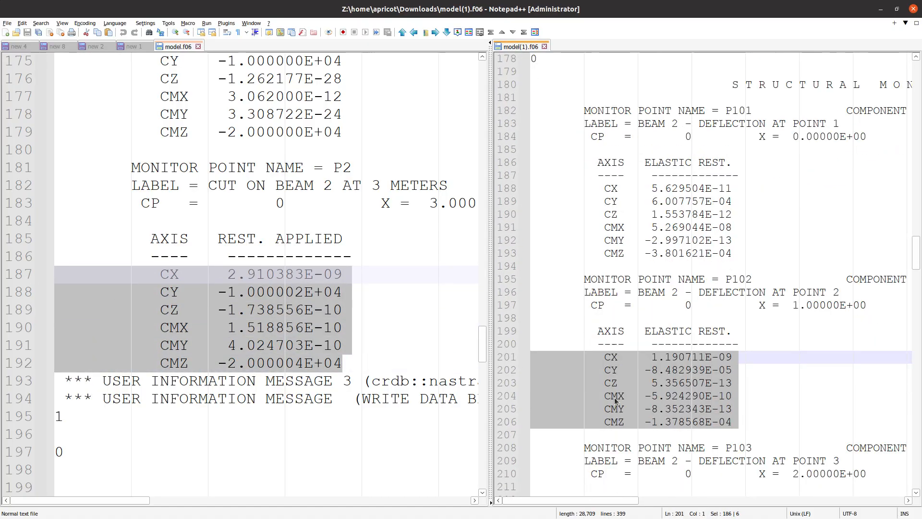
Switch to the SOL 200 Web App, close the Pre window and examine the relocated monitor point's position and axes up close
key(alt+Tab)
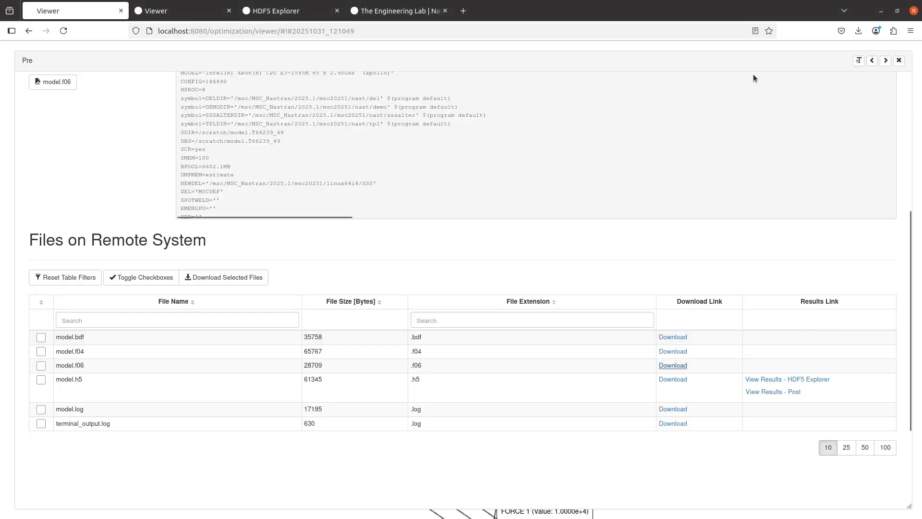
click(892, 61)
drag(506, 291, 447, 300)
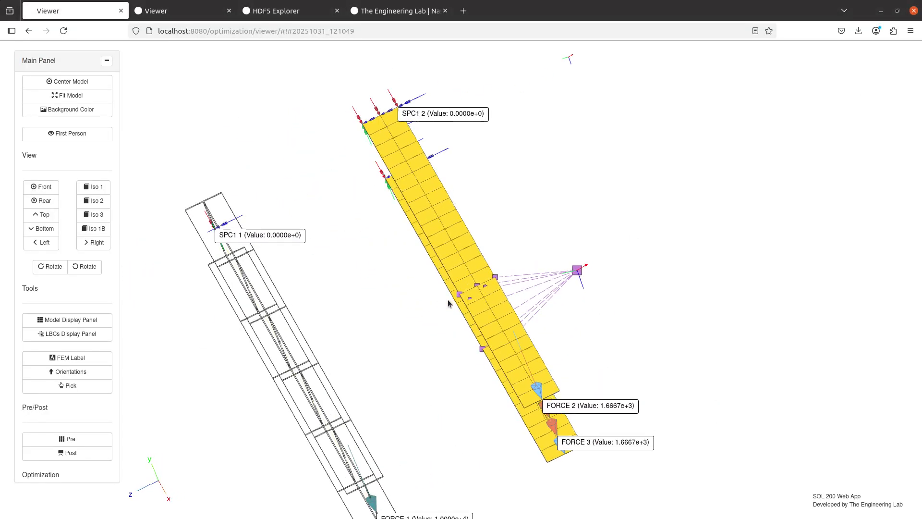
scroll(611, 304, up, 3)
drag(612, 305, 272, 297)
scroll(411, 328, up, 5)
drag(439, 361, 442, 320)
scroll(474, 324, up, 3)
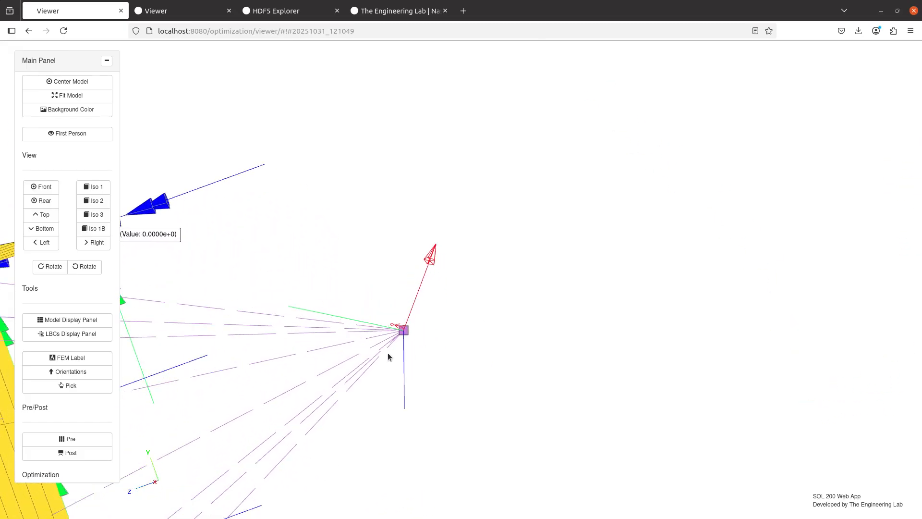
scroll(412, 343, up, 4)
drag(388, 353, 533, 317)
scroll(437, 323, up, 1)
drag(631, 409, 559, 361)
drag(534, 316, 490, 320)
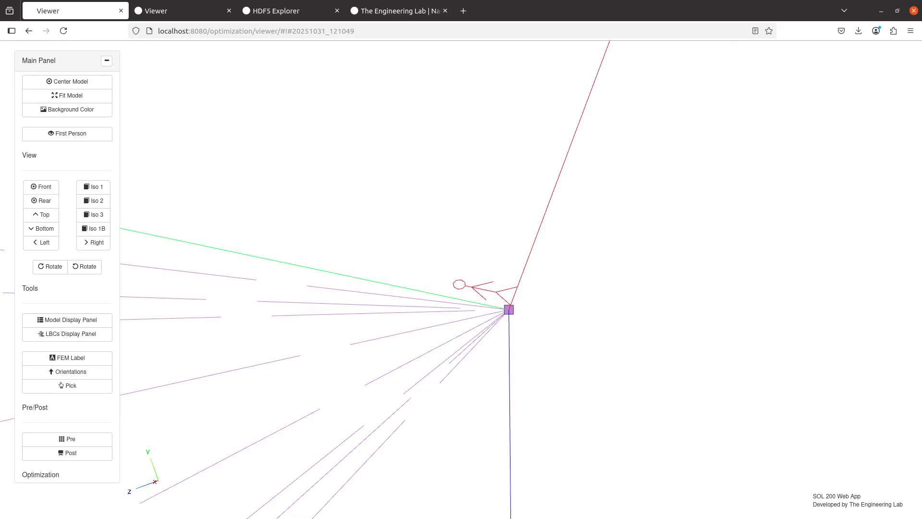
Switch to Notepad++ and close model(1).f06 and model.f06
key(alt+Tab)
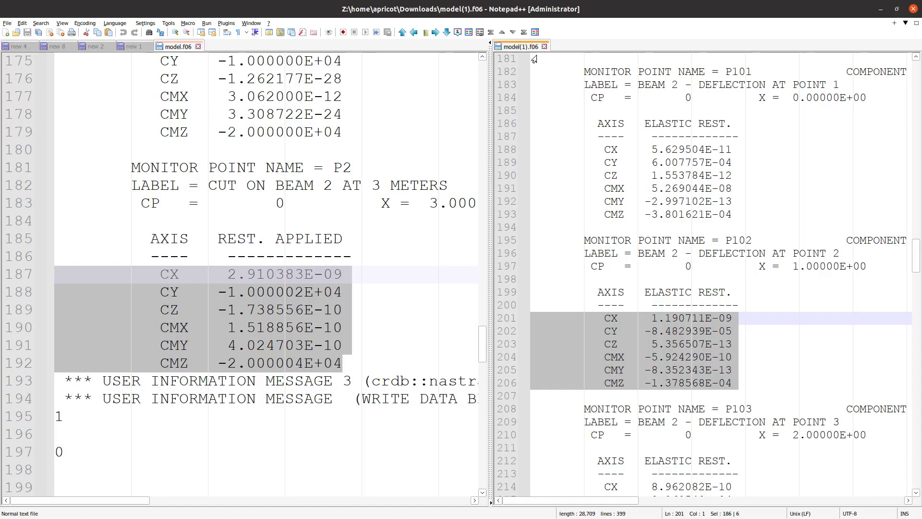
click(545, 46)
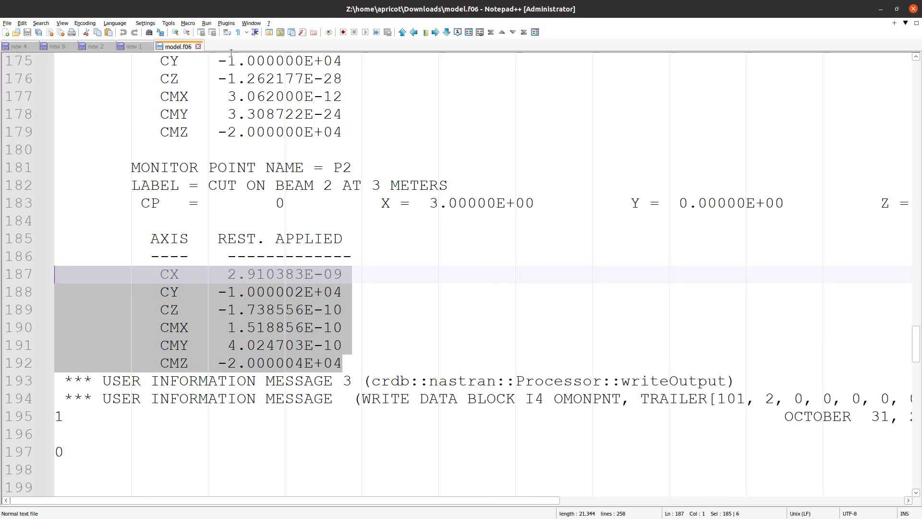
click(198, 47)
Mark the agenda item on manually changing one monitor point's orientation with an x and highlight the CSV item
click(94, 303)
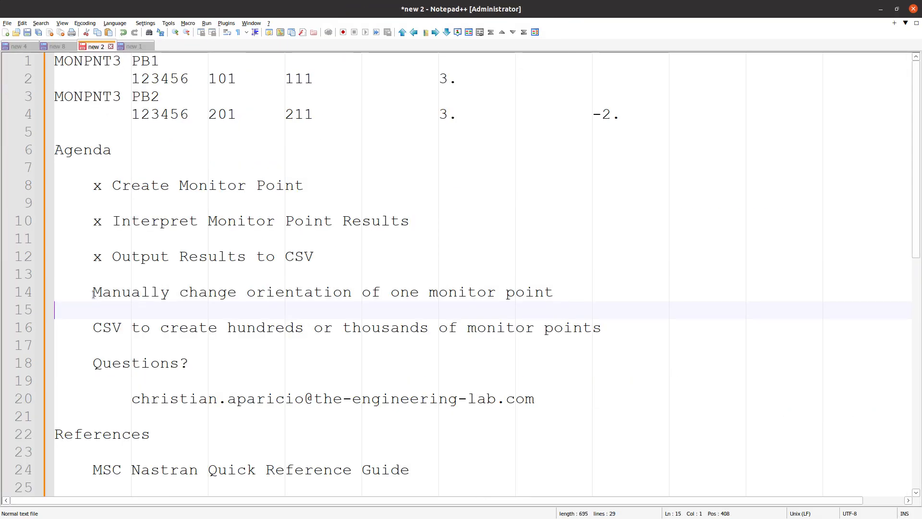
click(92, 292)
text(x)
click(264, 342)
double_click(266, 330)
click(266, 330)
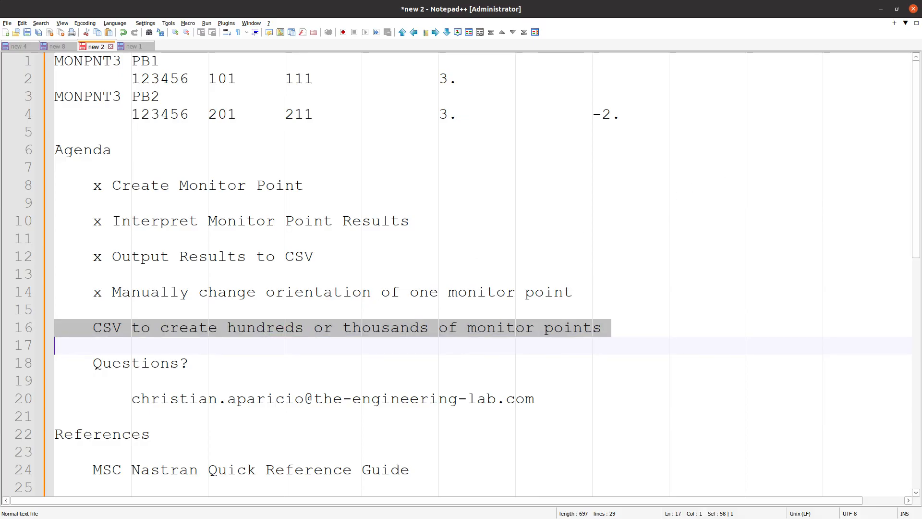
Switch to the web app and open the SET1 bulk data entries of the modified model, showing 50 per page
key(alt+Tab)
scroll(85, 318, down, 3)
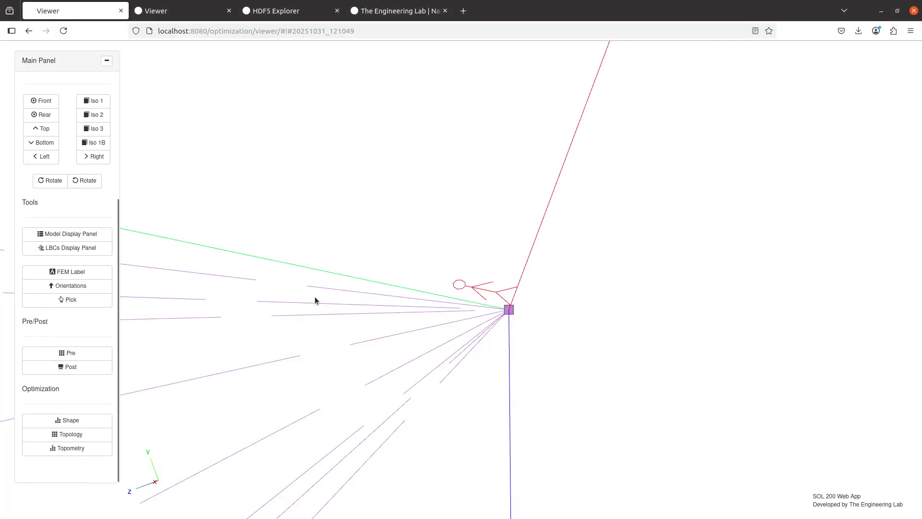
scroll(316, 296, down, 7)
drag(351, 307, 440, 342)
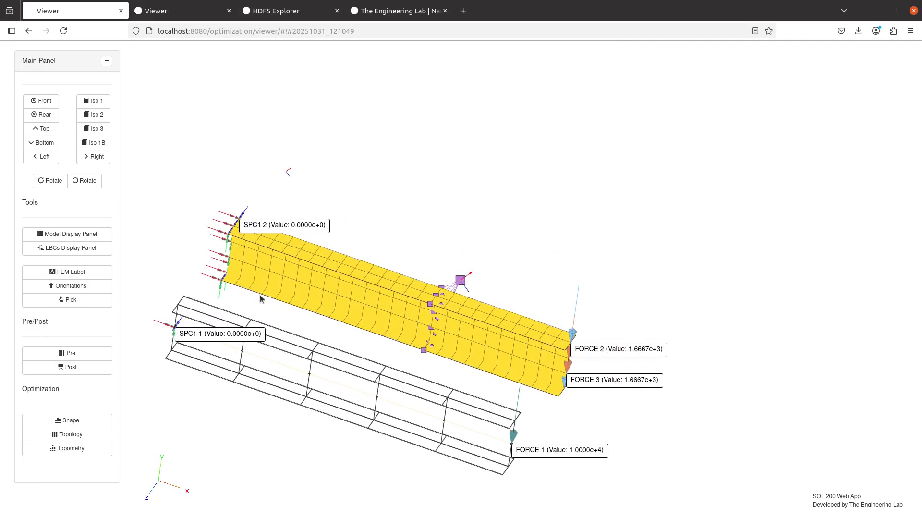
click(67, 353)
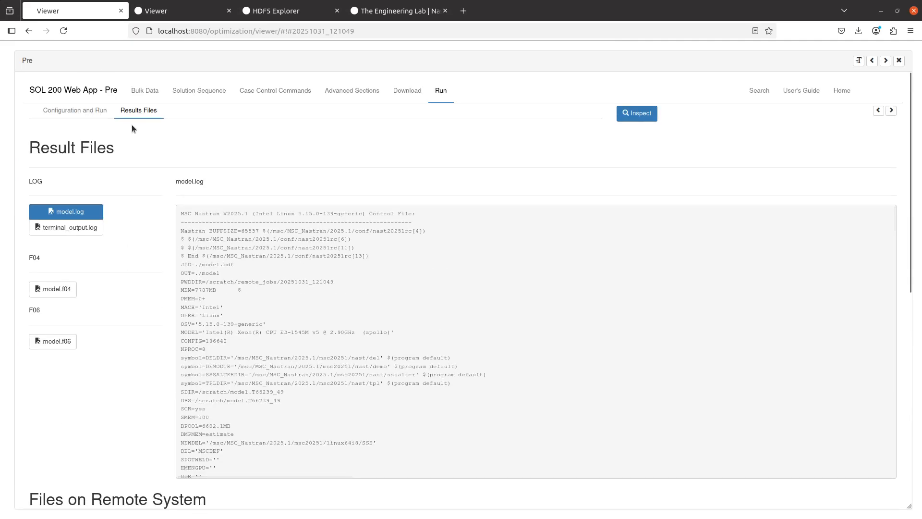
click(145, 90)
click(152, 110)
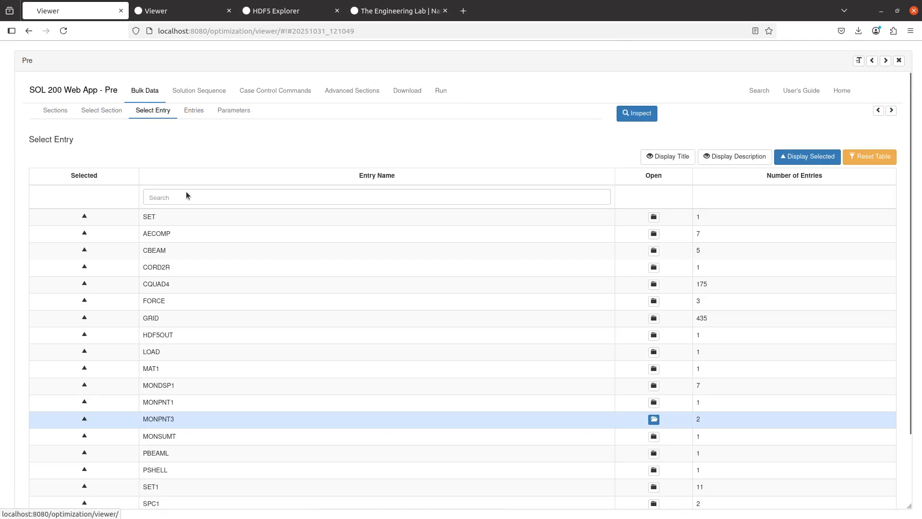
scroll(202, 346, down, 3)
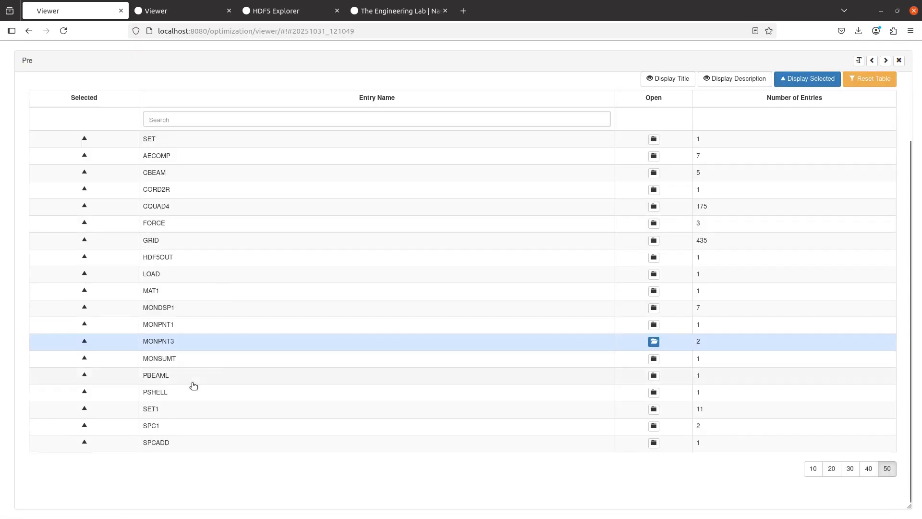
click(193, 411)
click(888, 401)
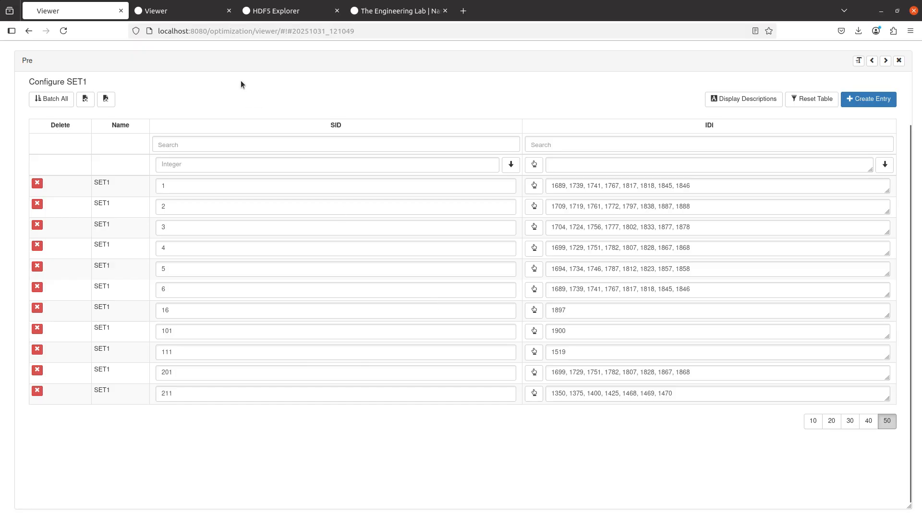
In the original model's Viewer, hide the BDF output, list only the selected entry types and open the SET1 entries
click(187, 14)
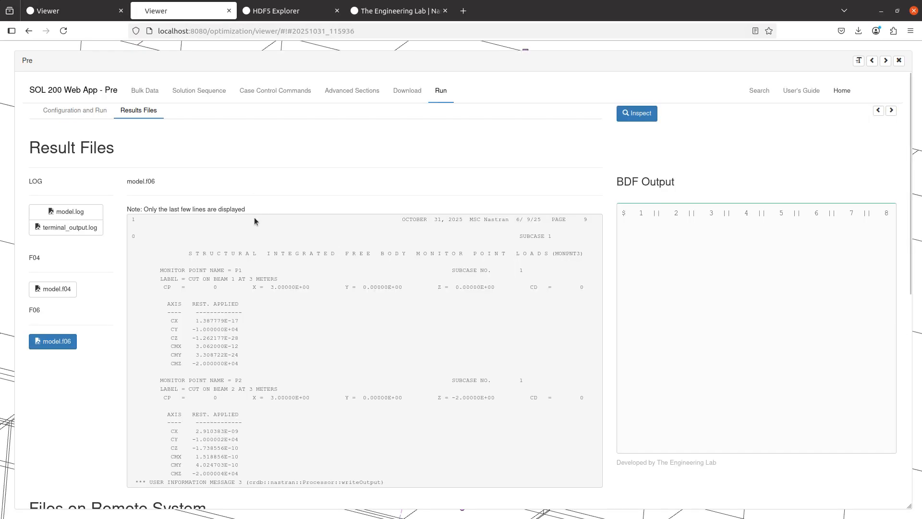
click(144, 91)
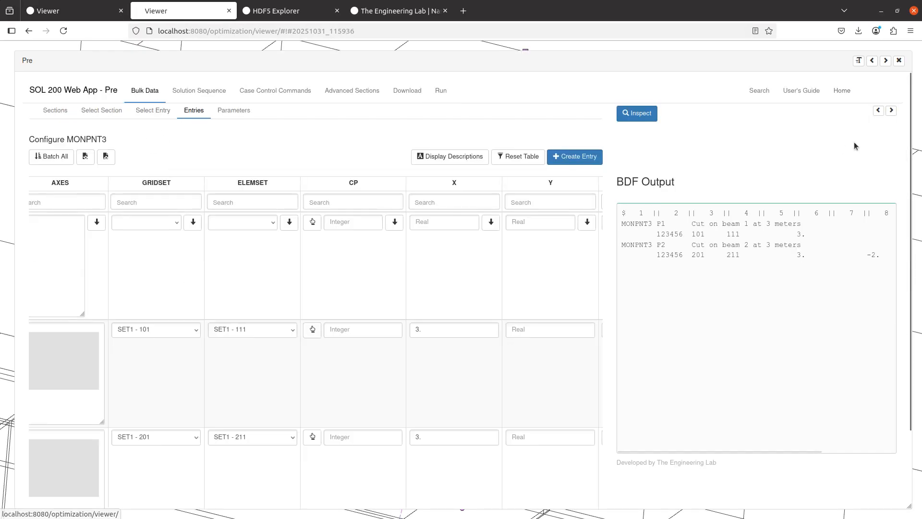
click(891, 111)
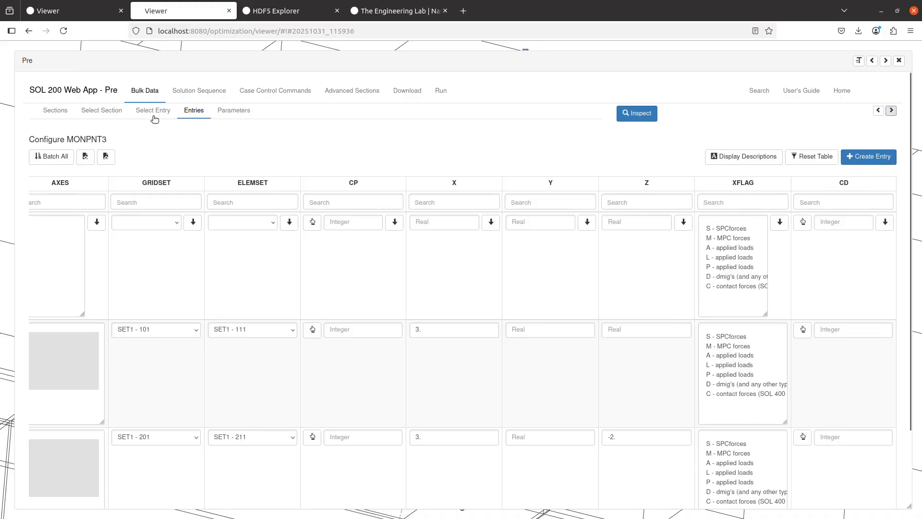
click(153, 115)
click(807, 156)
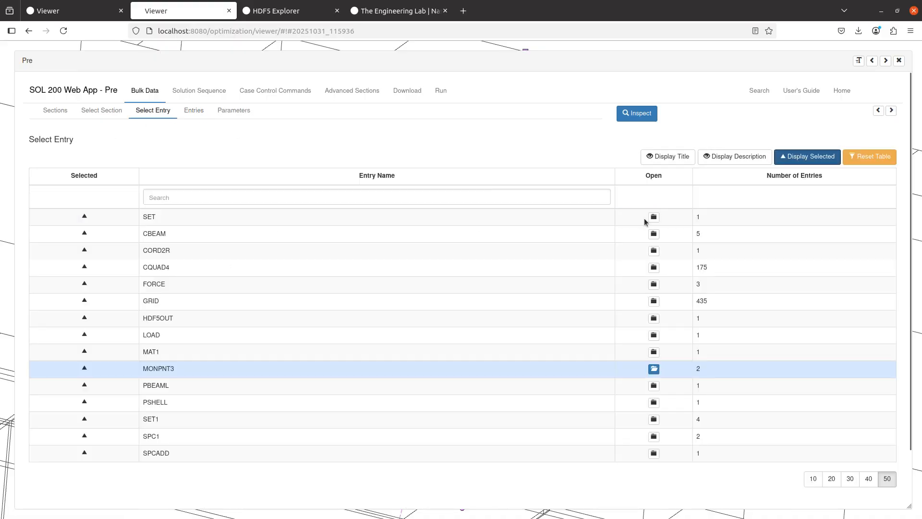
click(244, 424)
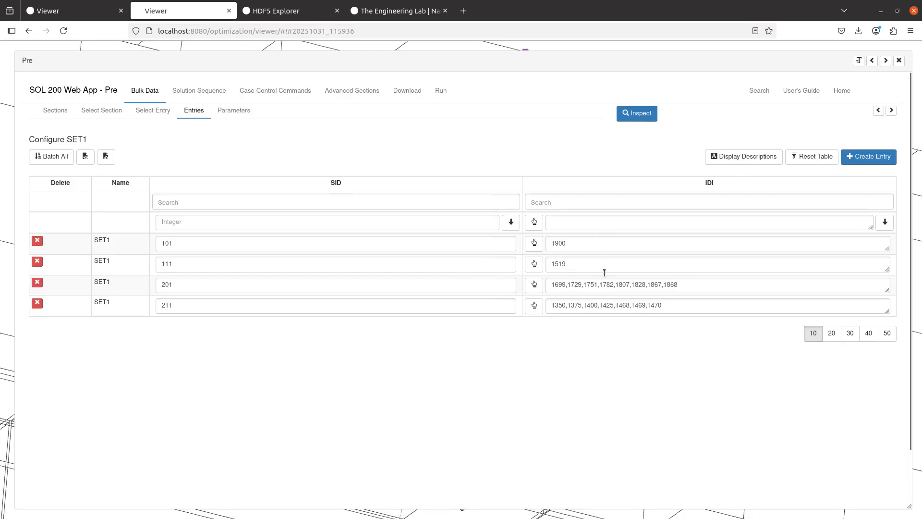
Close the Pre window and examine the monitor points on both beams of the original model from several angles
click(900, 60)
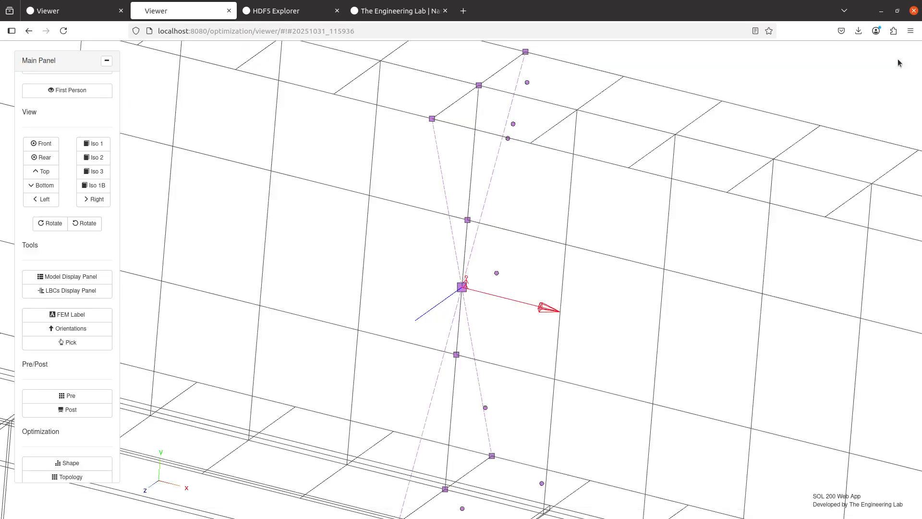
drag(580, 183, 526, 226)
scroll(527, 225, up, 5)
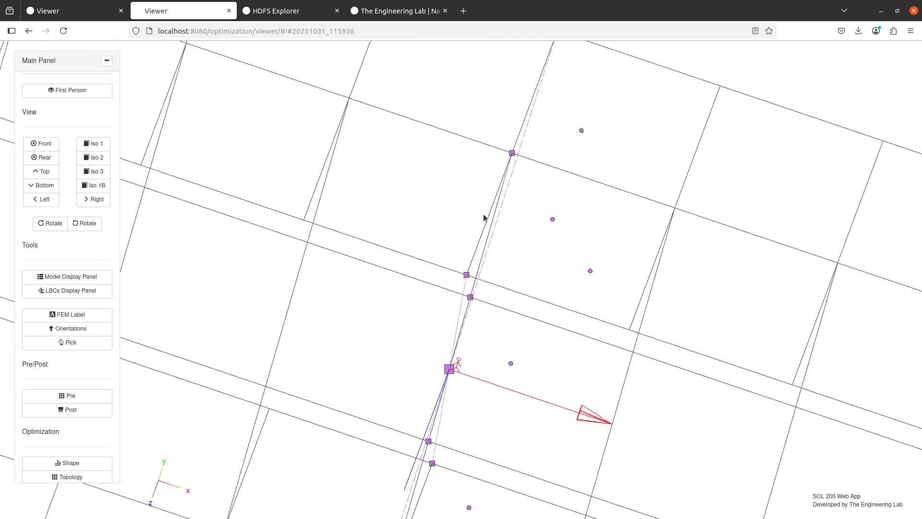
drag(485, 223, 419, 191)
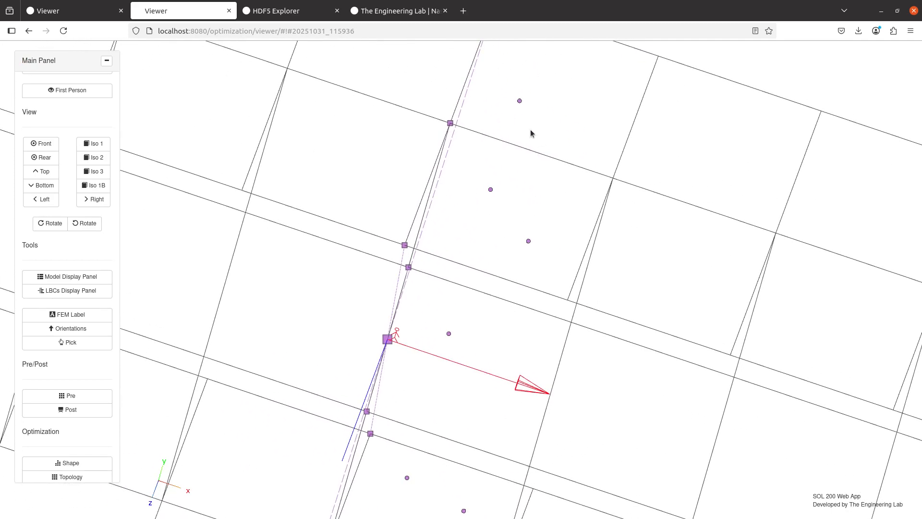
scroll(494, 192, down, 5)
scroll(494, 194, down, 10)
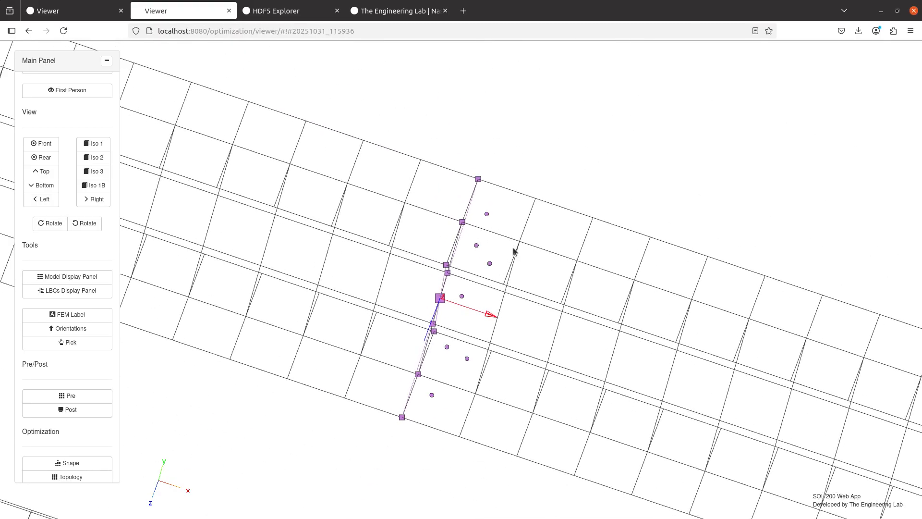
drag(514, 313, 523, 252)
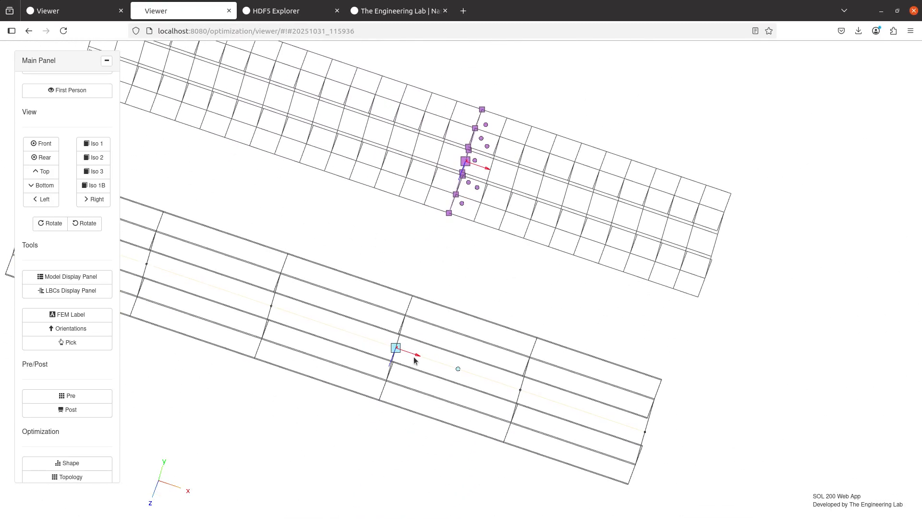
drag(399, 353, 409, 328)
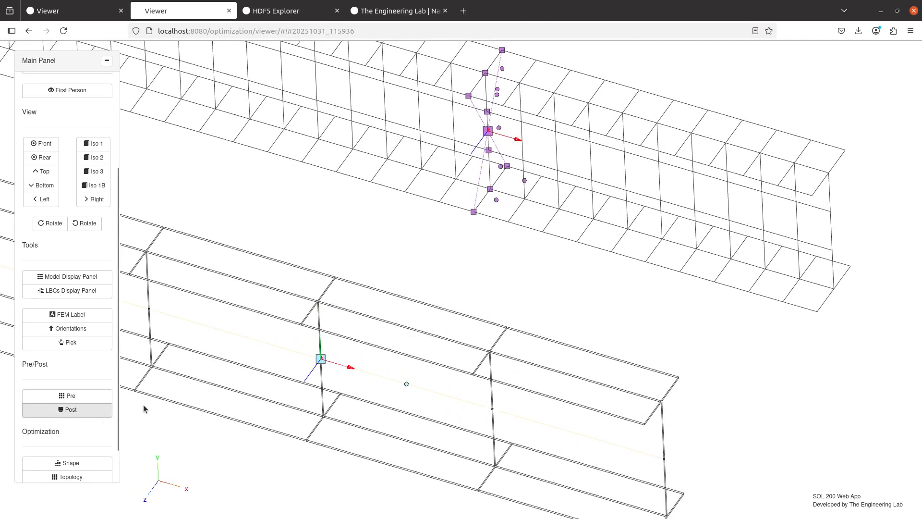
Export the SET1 entries table to a CSV file and show the Downloads folder
click(70, 399)
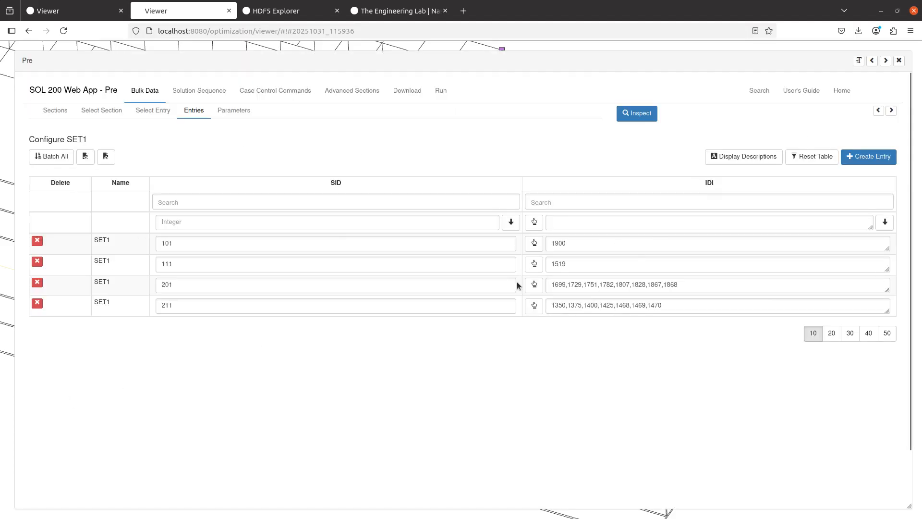
click(85, 156)
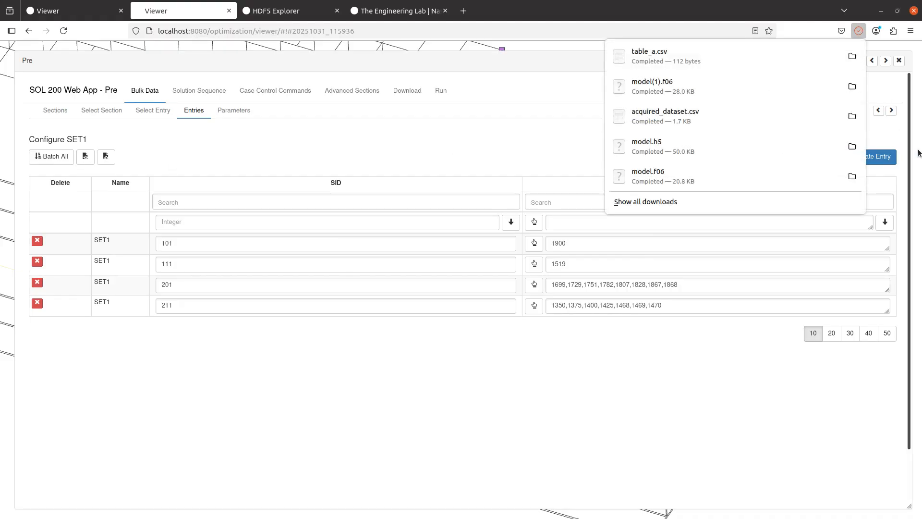
click(852, 86)
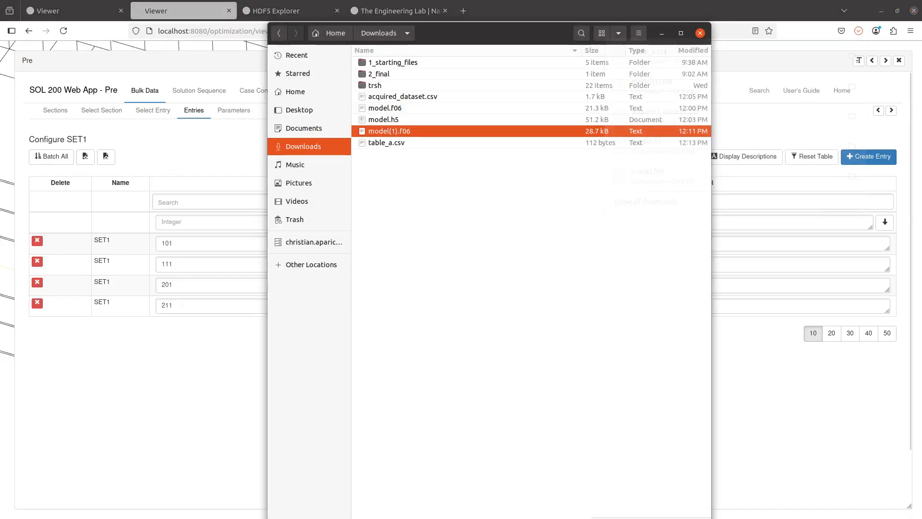
Open table_a.csv in Notepad++
right_click(396, 141)
click(423, 173)
click(438, 245)
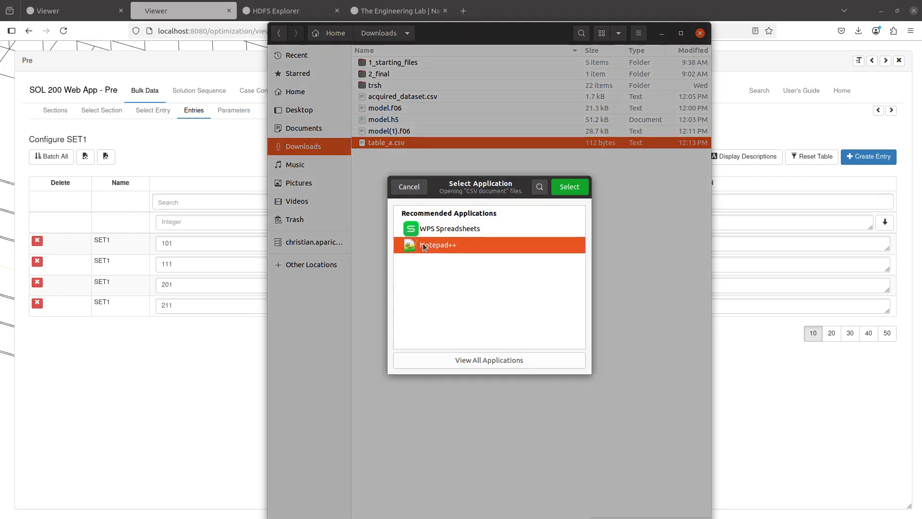
click(570, 186)
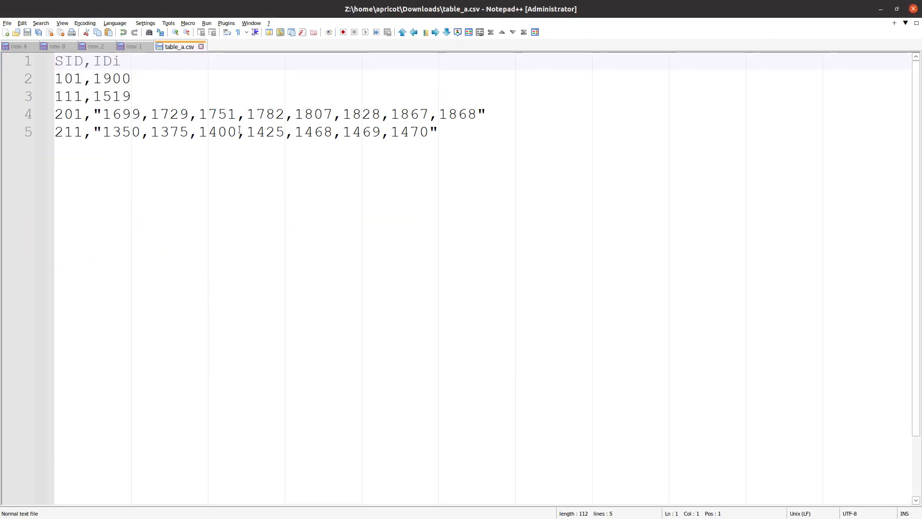
Open table_a.csv from the Downloads folder in WPS Spreadsheets
key(alt+Tab)
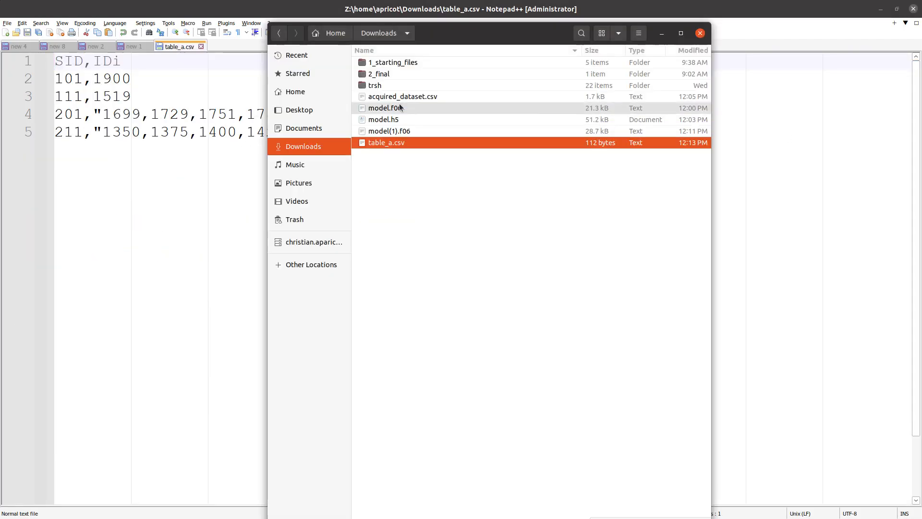
right_click(408, 140)
click(433, 171)
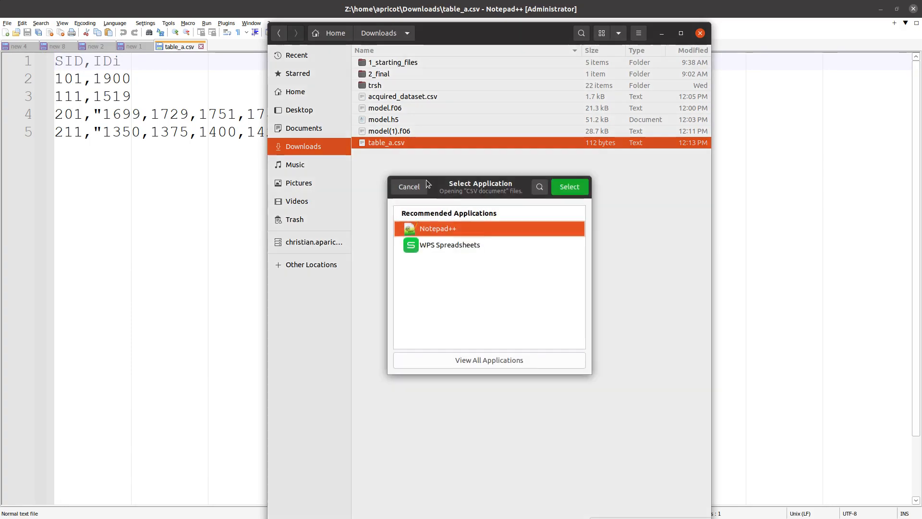
double_click(433, 244)
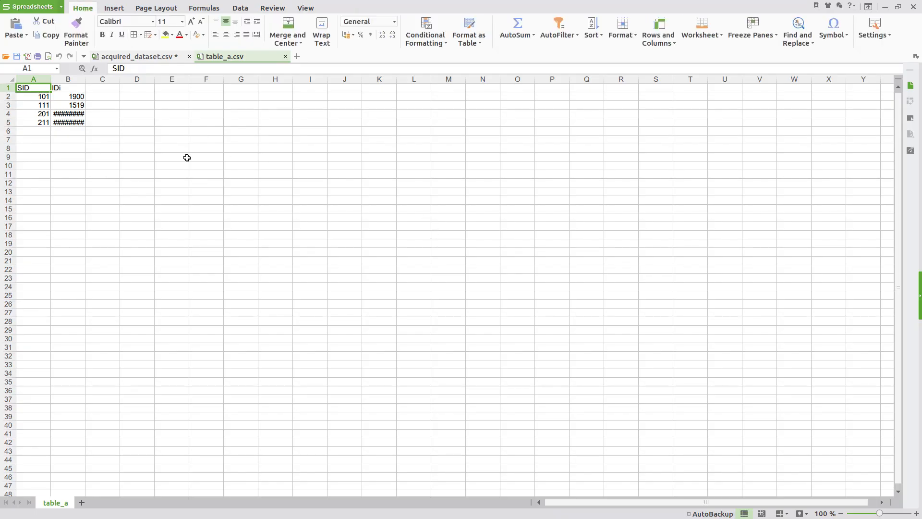
Switch back to the Viewer in the browser, open the MONPNT3 entries and export their table to a CSV file
key(alt+Tab)
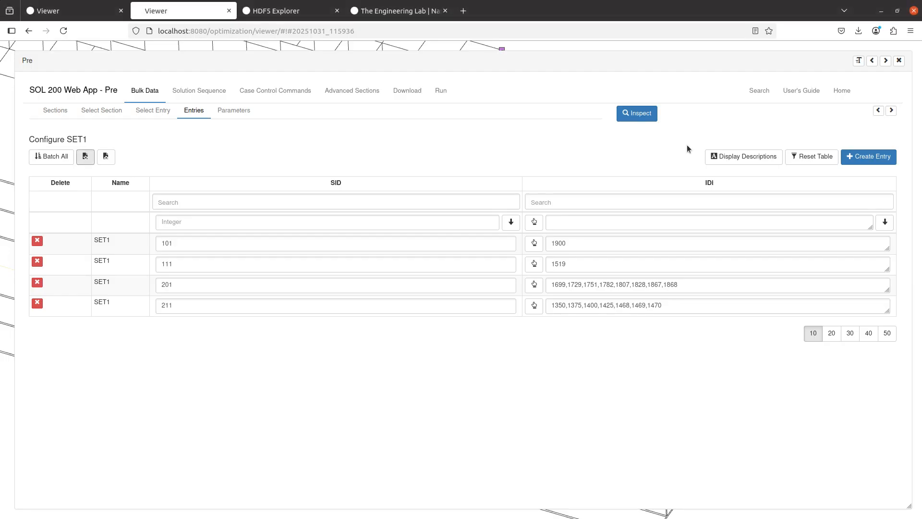
click(146, 110)
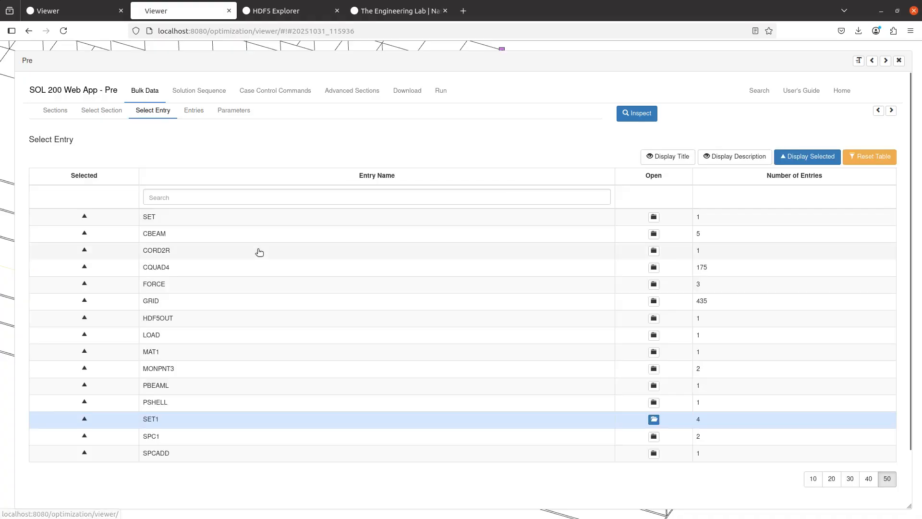
click(194, 374)
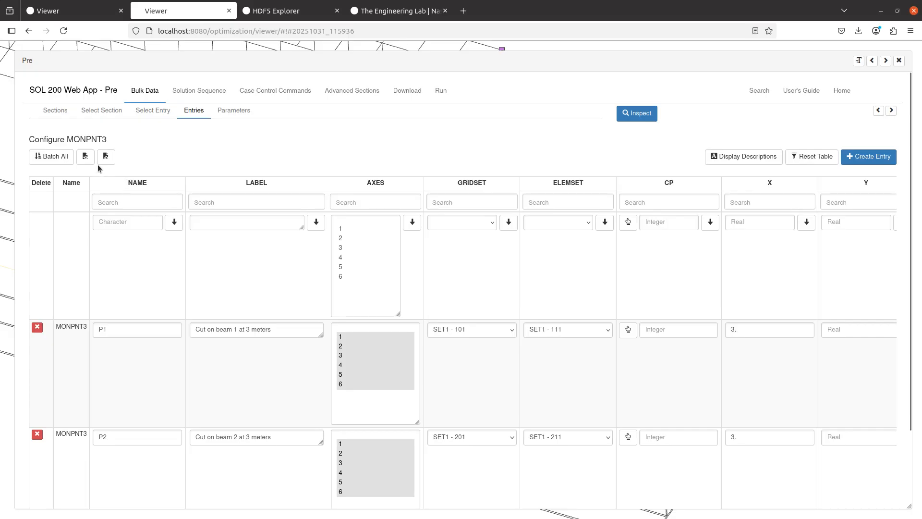
click(85, 156)
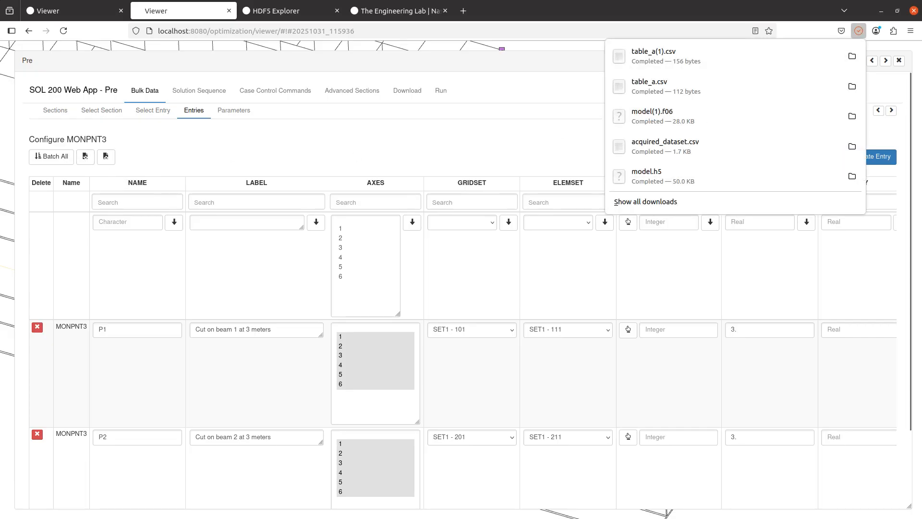
Show the exported table_a(1).csv in the Downloads folder and open it in WPS Spreadsheets
click(852, 56)
right_click(387, 153)
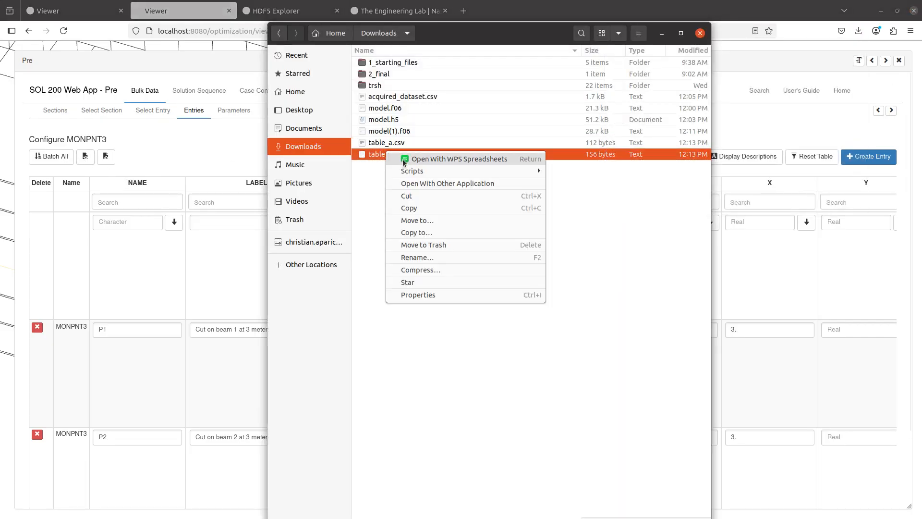
click(404, 162)
ctrl+scroll(127, 135, up, 3)
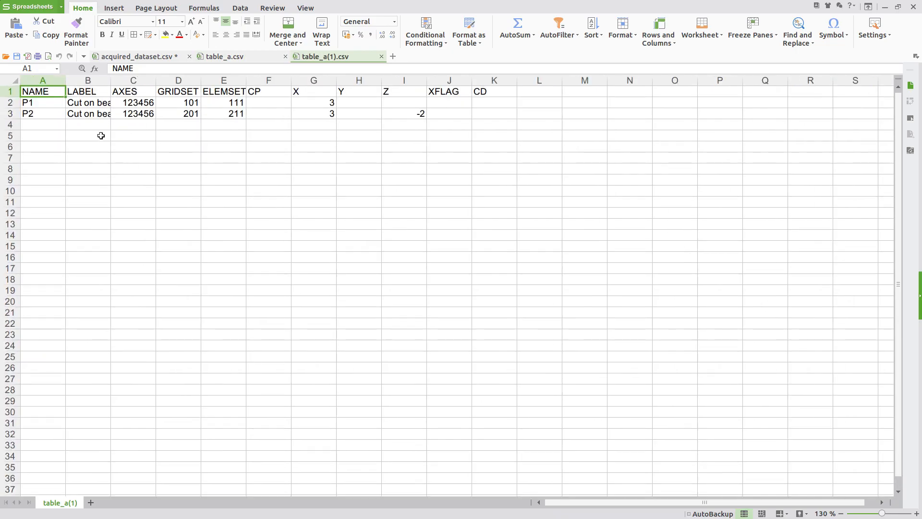
Extend the NAME series from P2 through P23 in row 24 and repeat the AXES value 123456 down to the same row
click(51, 112)
drag(65, 120, 61, 350)
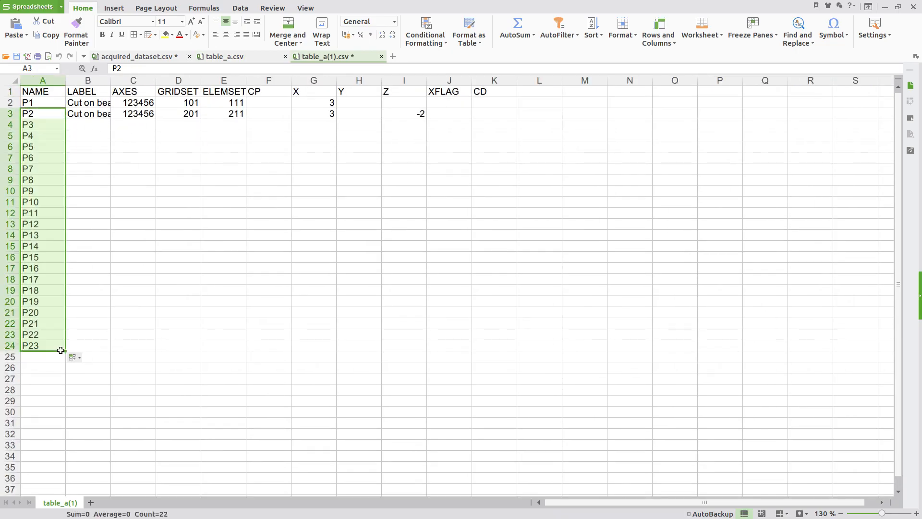
click(148, 115)
double_click(155, 119)
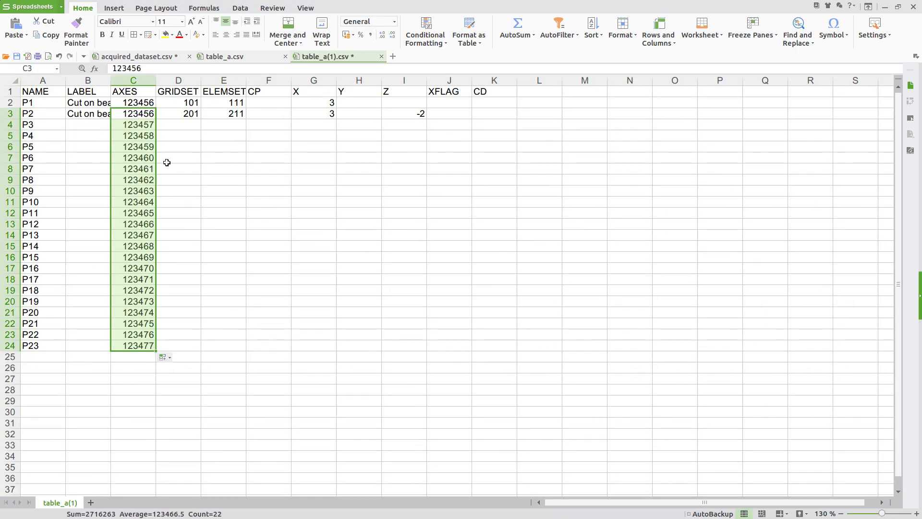
click(153, 117)
drag(156, 120, 149, 347)
Repeat the GRIDSET value 201 from row 3 down to row 24
click(189, 115)
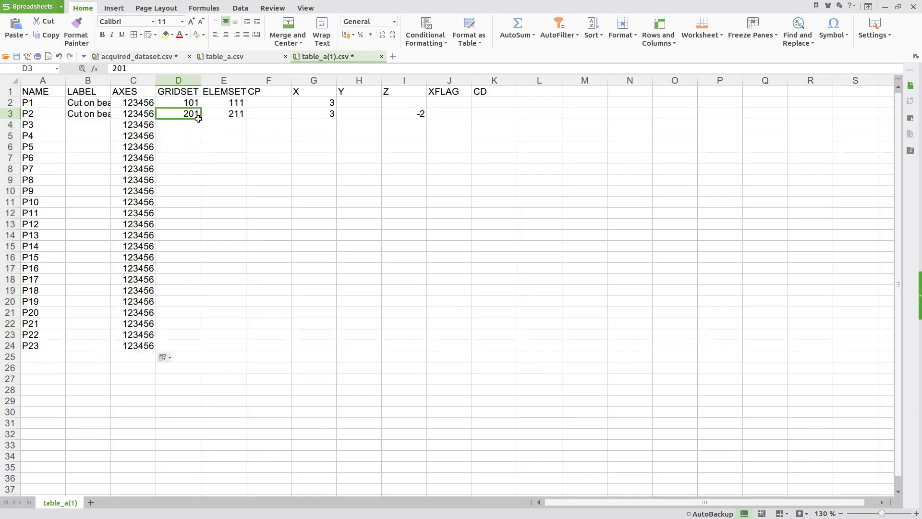
drag(199, 118, 193, 352)
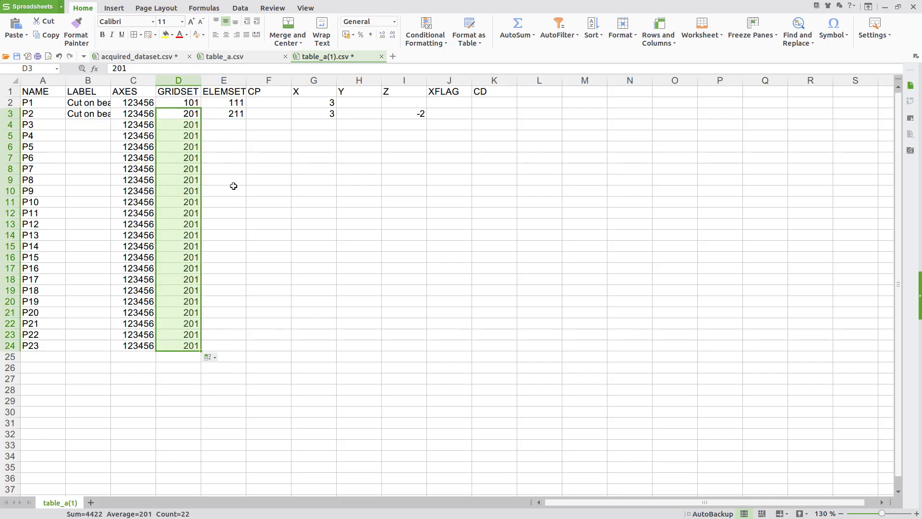
click(232, 181)
Try to fill the ELEMSET value of P2 down to row 24
click(244, 117)
drag(245, 120, 244, 118)
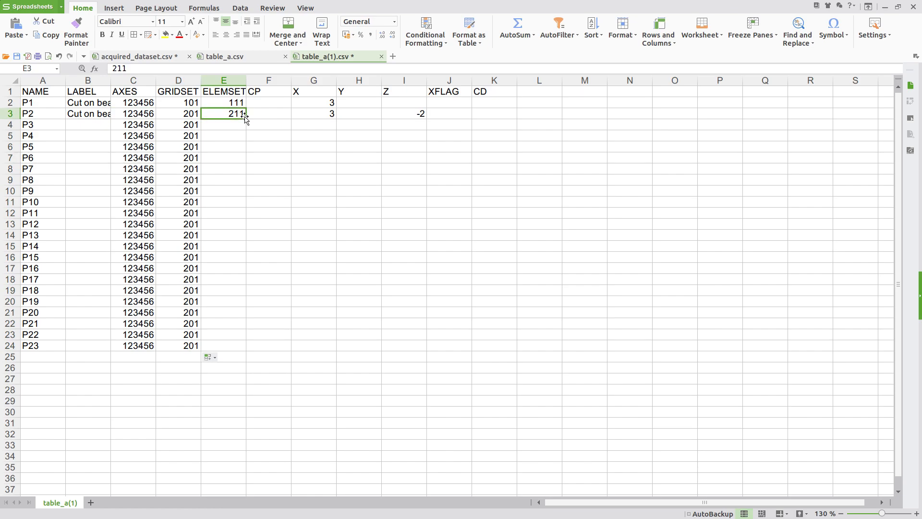
click(177, 81)
click(217, 112)
drag(246, 118, 230, 348)
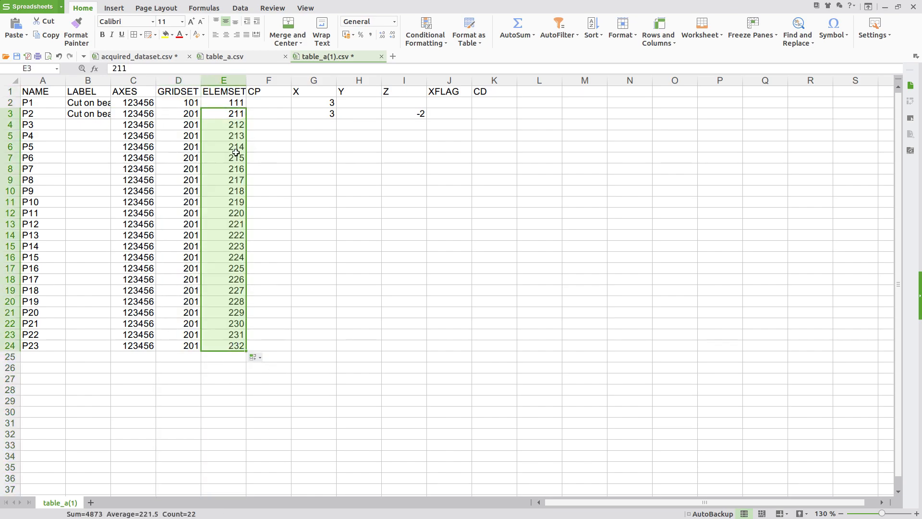
key(ctrl+z)
click(241, 82)
click(241, 115)
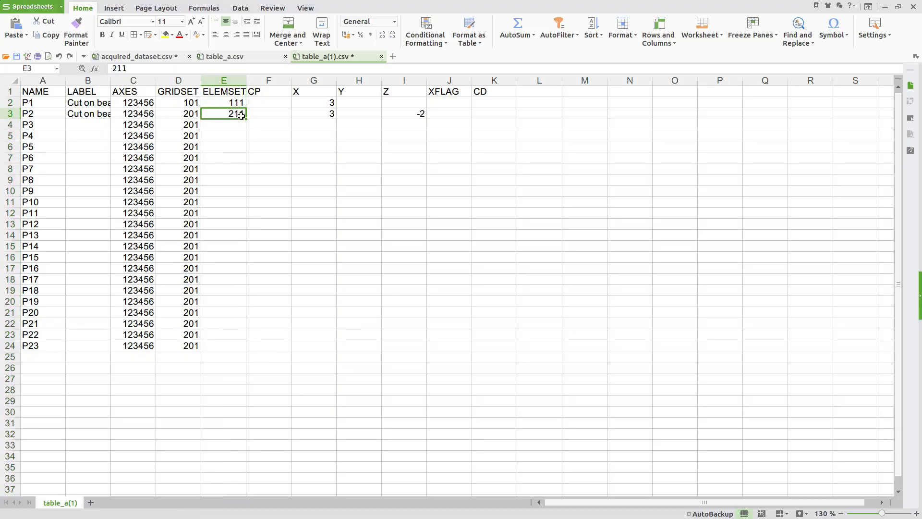
drag(246, 119, 233, 348)
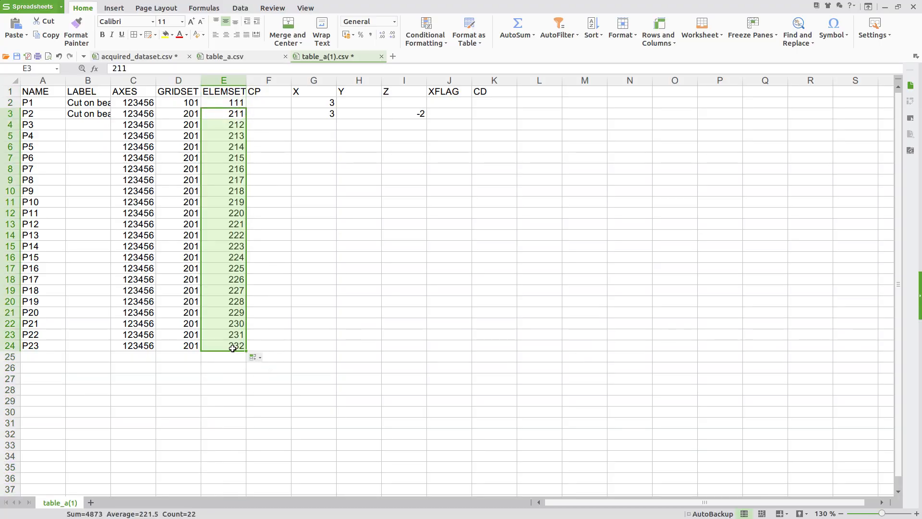
click(267, 286)
click(243, 115)
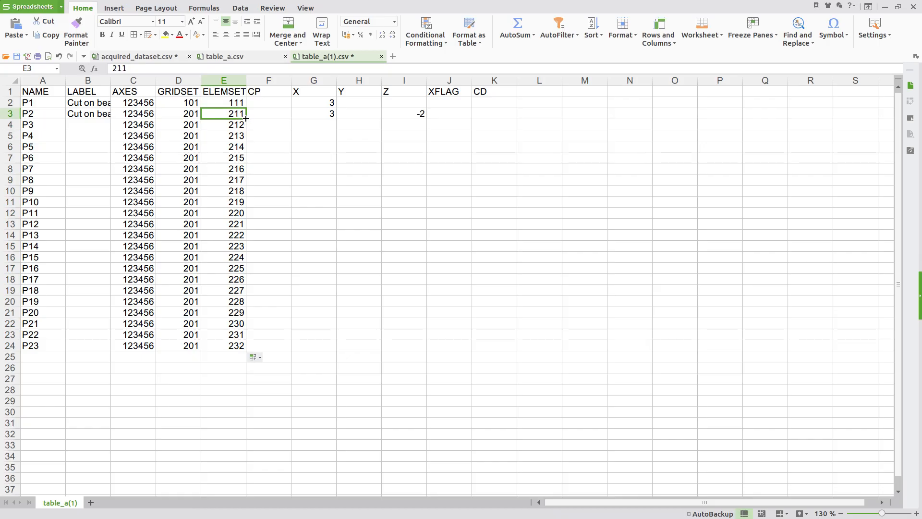
drag(246, 120, 232, 347)
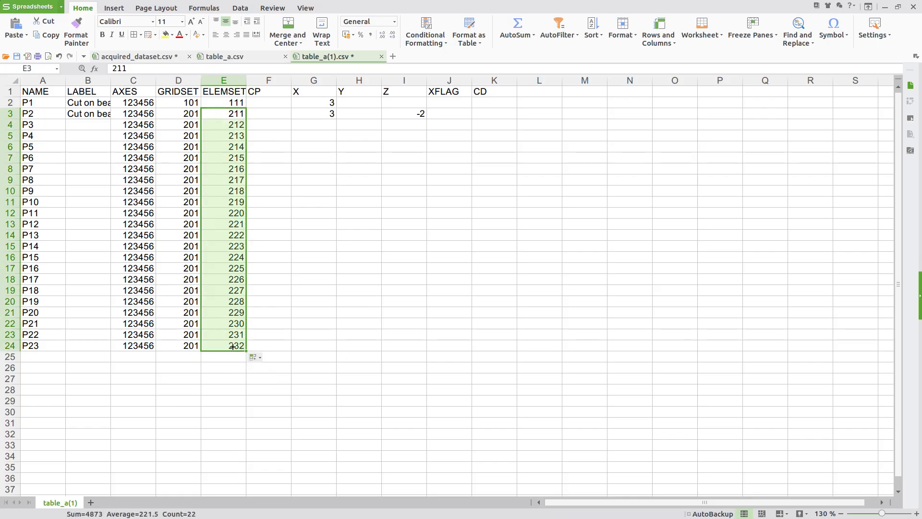
click(242, 118)
drag(245, 118, 239, 346)
Repeat the ELEMSET value 211 unchanged from row 3 down to row 24
click(244, 116)
drag(247, 117, 232, 348)
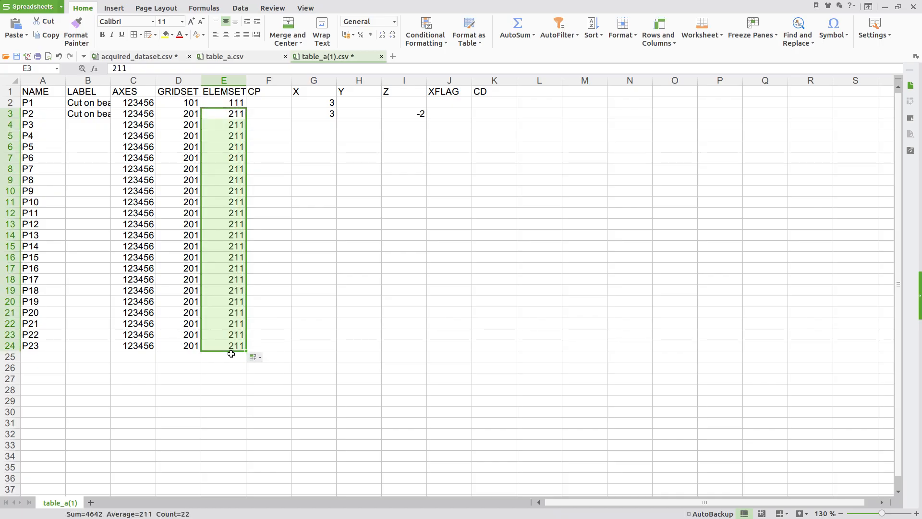
click(310, 234)
Fill the X and Y columns for P3 to P23 with a series from 1 to 21
click(320, 128)
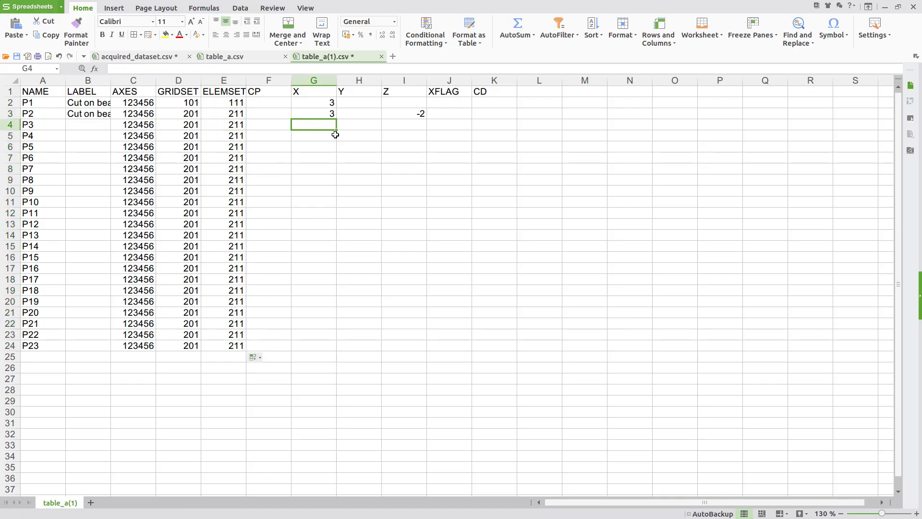
text(1)
key(Tab)
click(332, 125)
drag(335, 130, 314, 354)
click(363, 124)
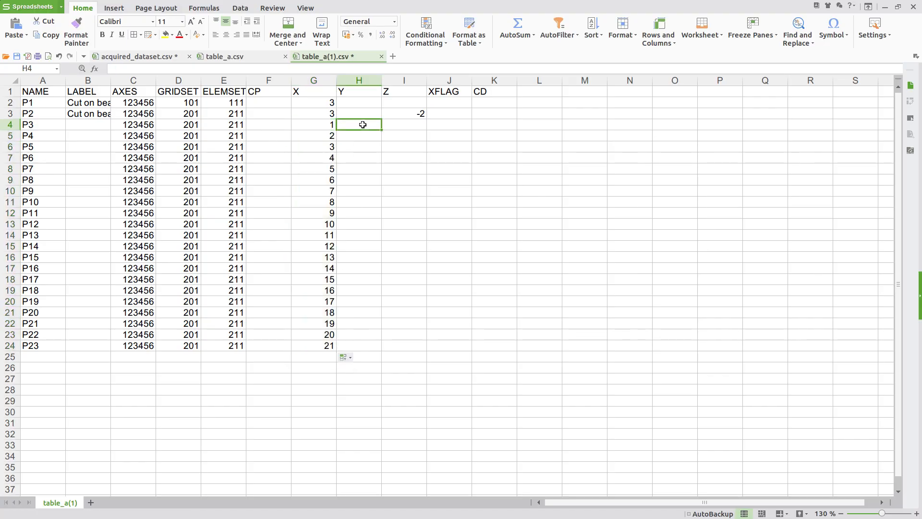
text(1)
key(Tab)
click(372, 124)
drag(382, 130, 360, 350)
Save table_a(1).csv, keeping the CSV format
click(404, 213)
key(ctrl+s)
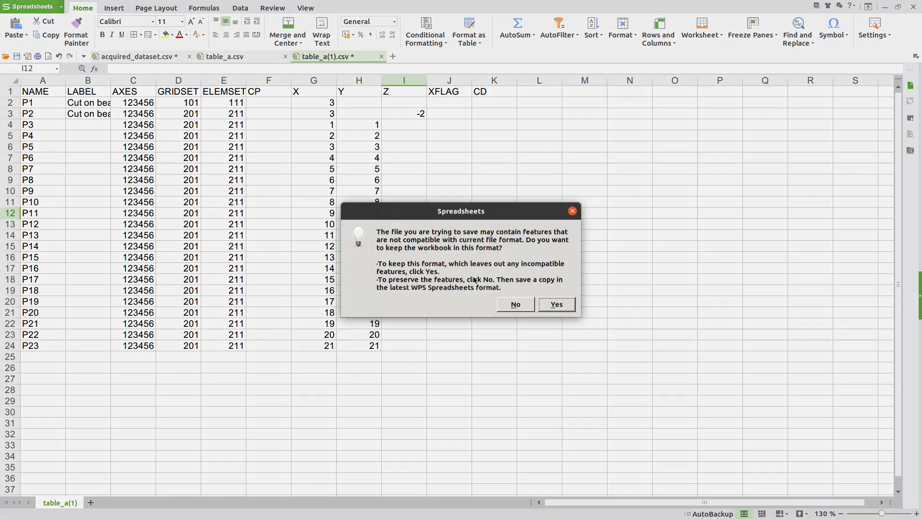
click(557, 304)
Switch back to the browser and import the edited CSV file into the MONPNT3 table
key(alt+Tab)
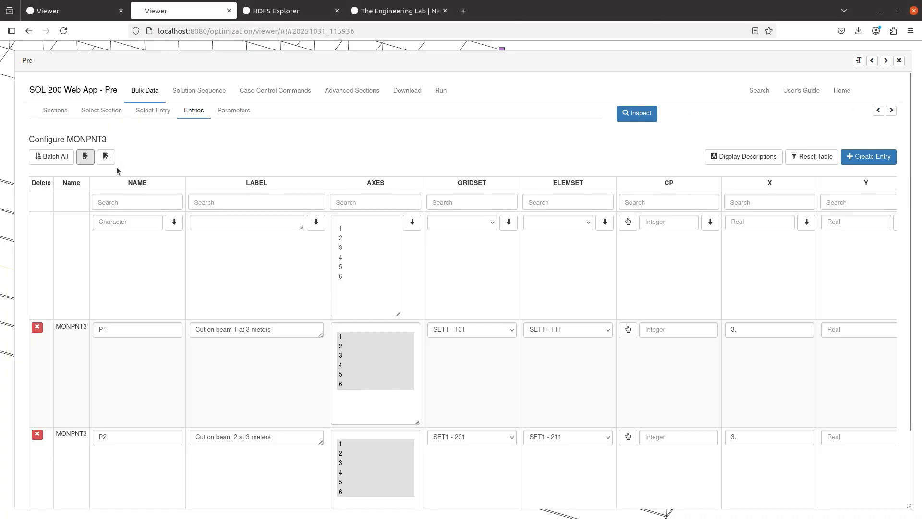
click(106, 156)
click(355, 152)
double_click(354, 151)
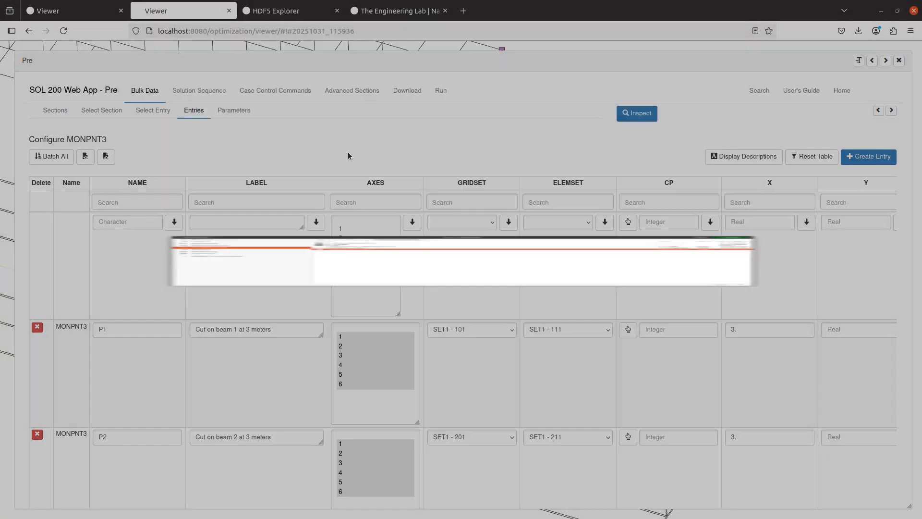
Examine the imported MONPNT3 rows, then display and widen the BDF output and read it through to its end
scroll(316, 255, down, 10)
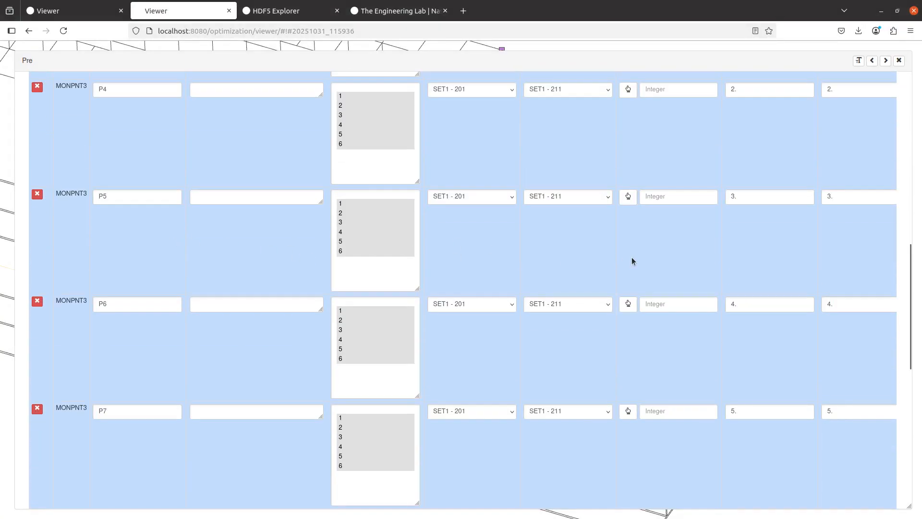
scroll(832, 217, up, 10)
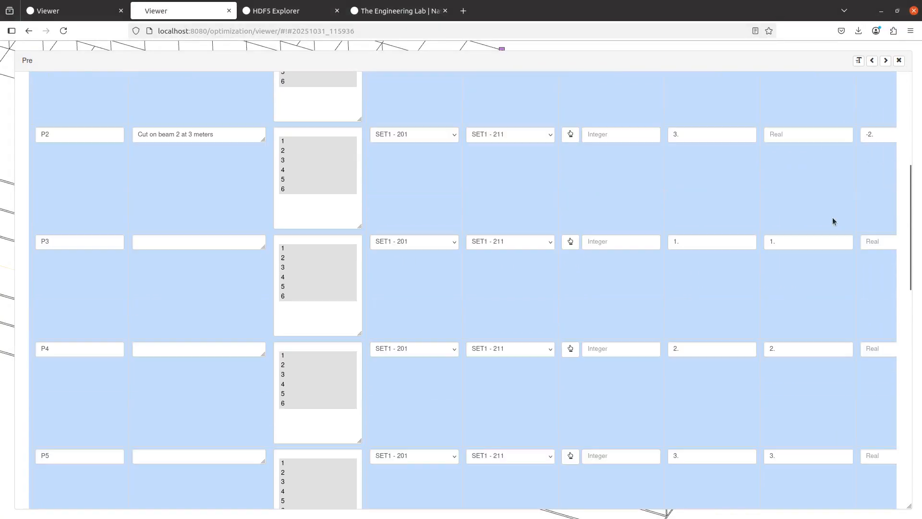
click(891, 110)
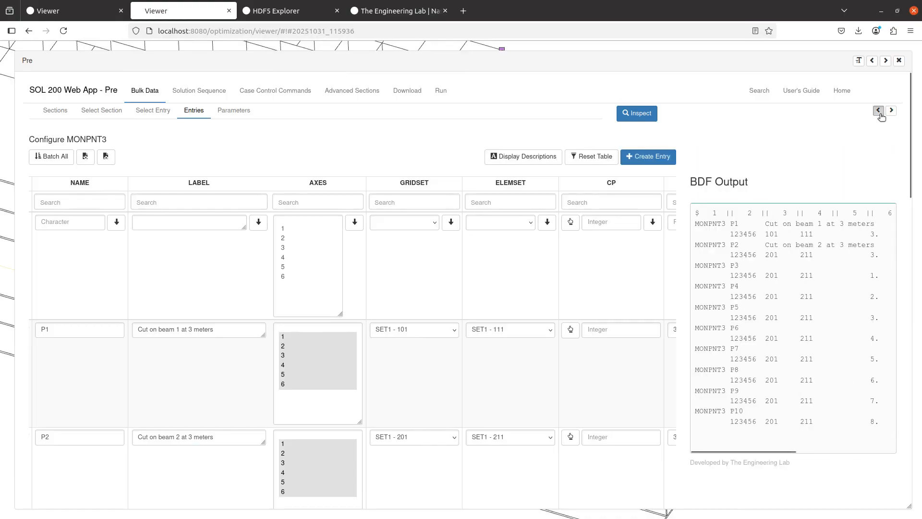
scroll(497, 326, down, 10)
click(536, 410)
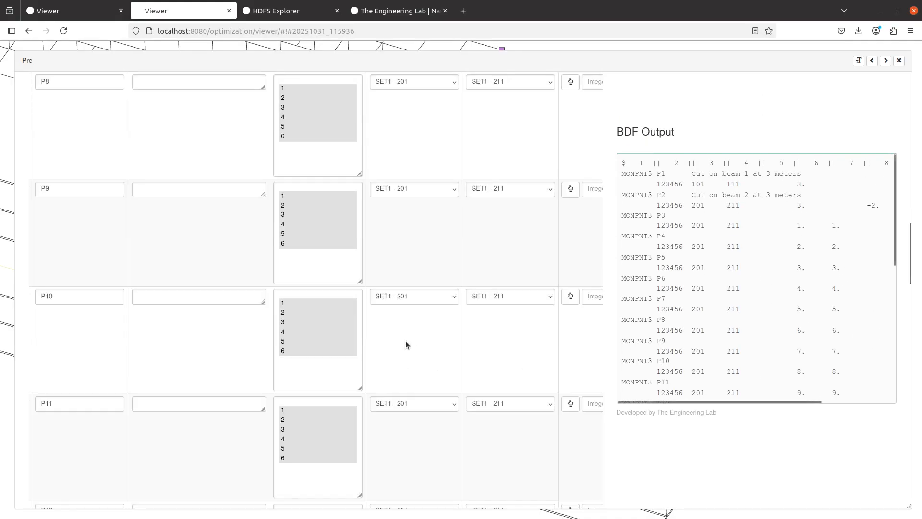
scroll(406, 341, down, 10)
scroll(385, 344, down, 2)
scroll(742, 314, down, 5)
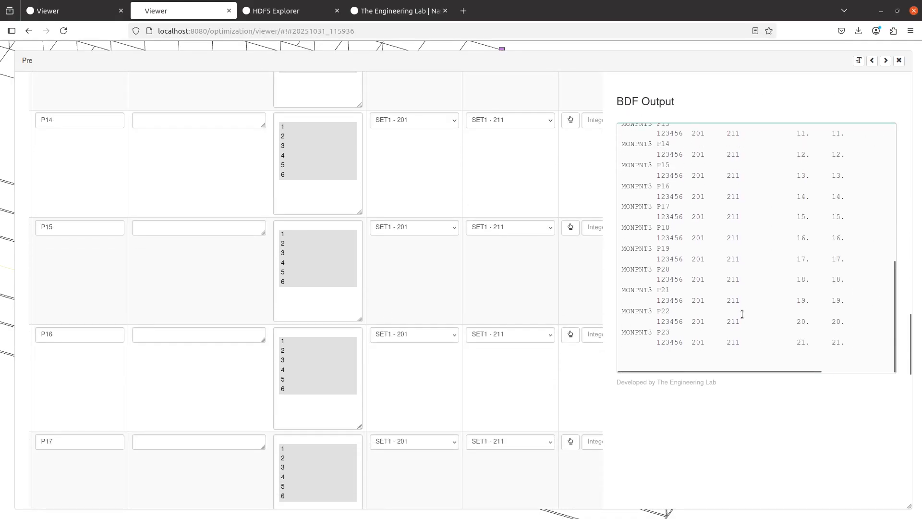
Copy the entire MONPNT3 BDF output and paste it into a new Notepad++ document
drag(859, 363, 620, 132)
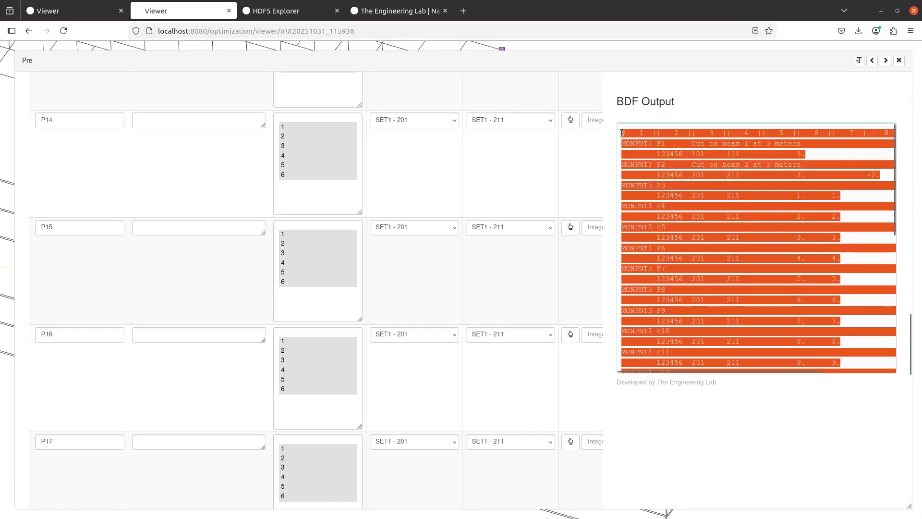
right_click(630, 133)
click(641, 139)
key(alt+Tab)
click(6, 32)
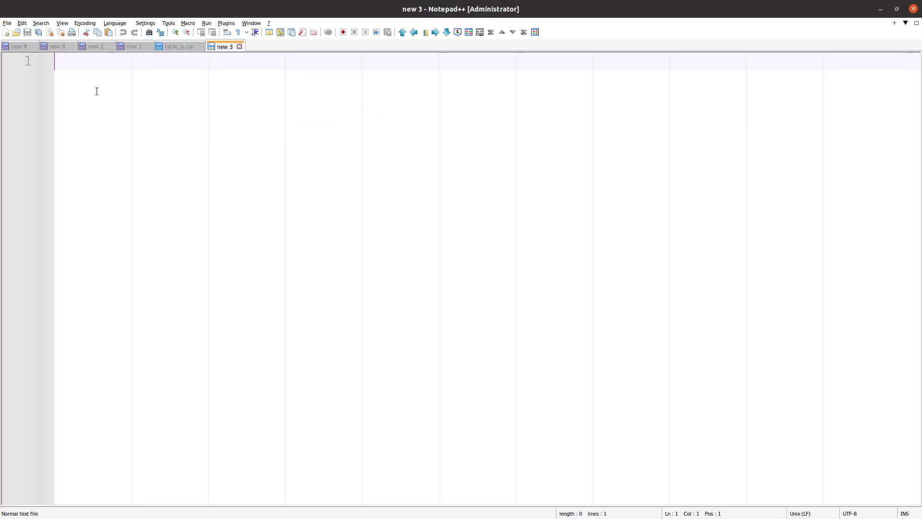
key(ctrl+v)
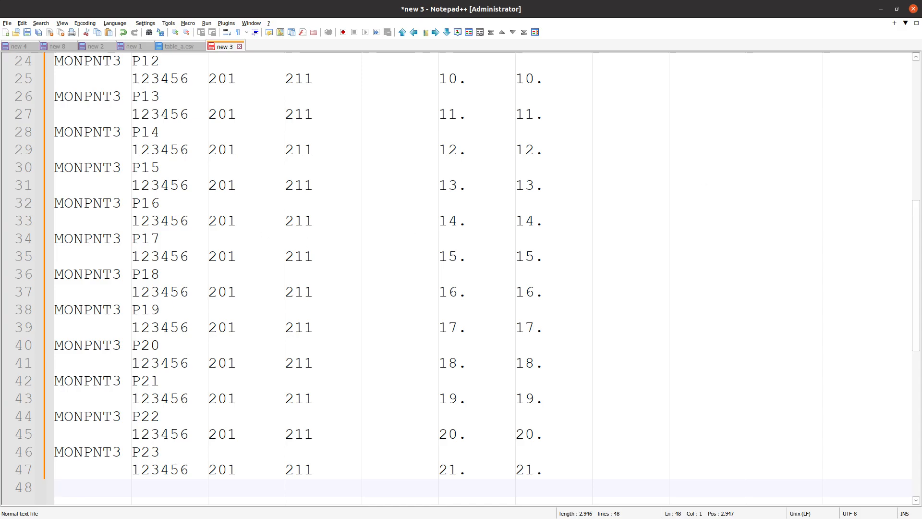
Return to the Viewer in the browser, close the Pre window and open the Model Display Panel
key(alt+Tab)
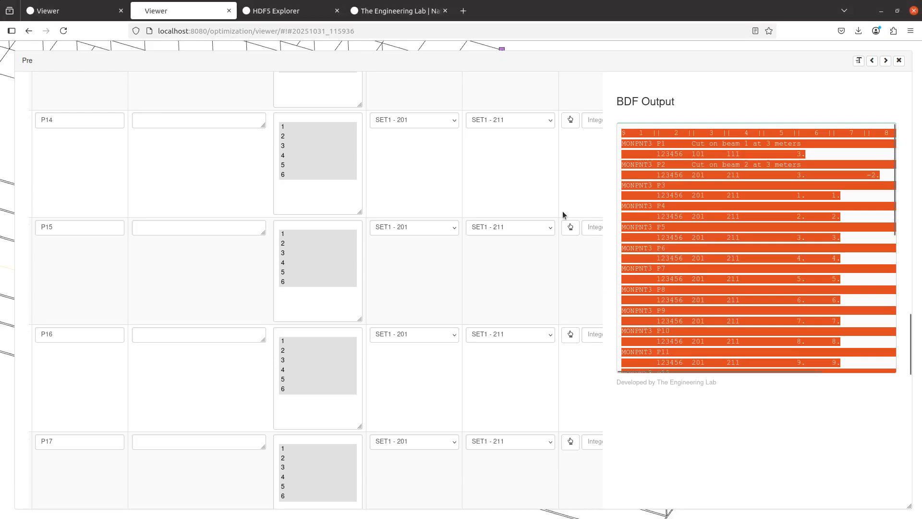
click(900, 61)
click(84, 276)
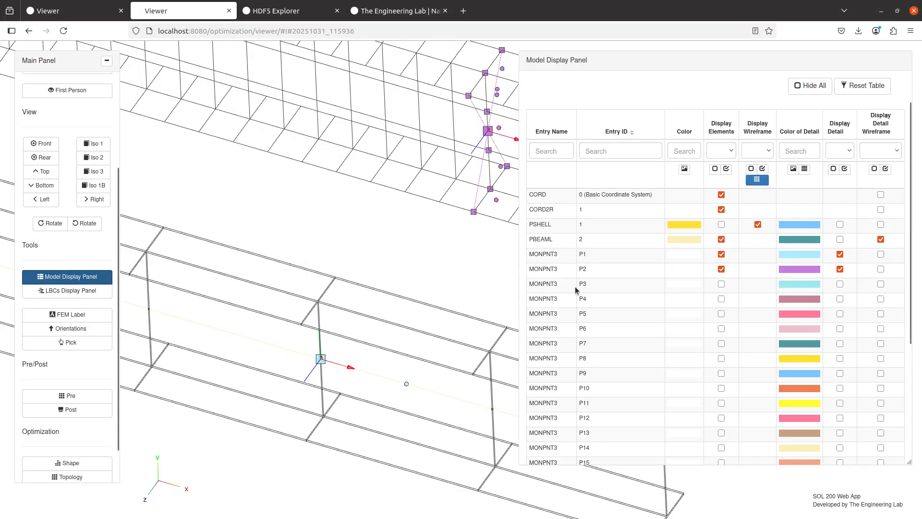
Filter the Model Display Panel to monpnt3 entries and display the elements and detail of all of them
click(565, 151)
text(monp)
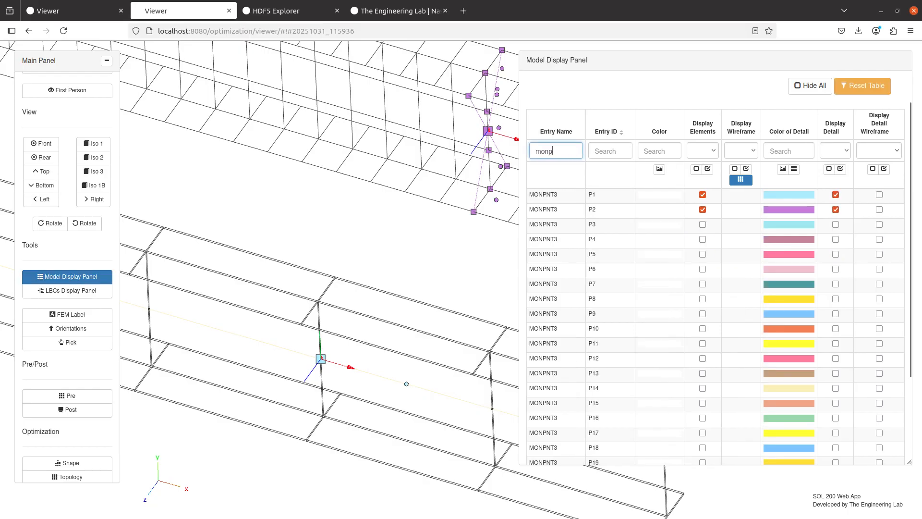
text(nt3)
click(707, 169)
click(840, 169)
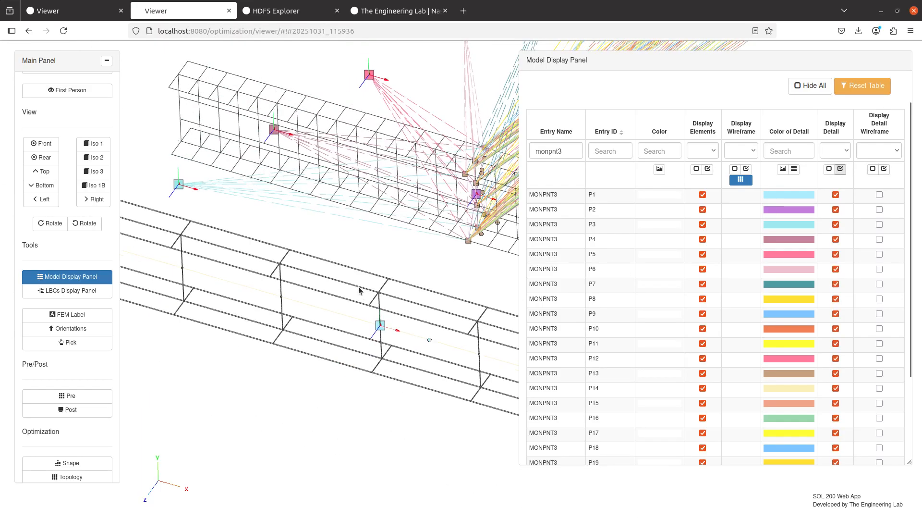
Fit the model in view and examine the displayed monitor points and the lines connecting them to the beams
drag(342, 291, 328, 111)
drag(442, 451, 412, 310)
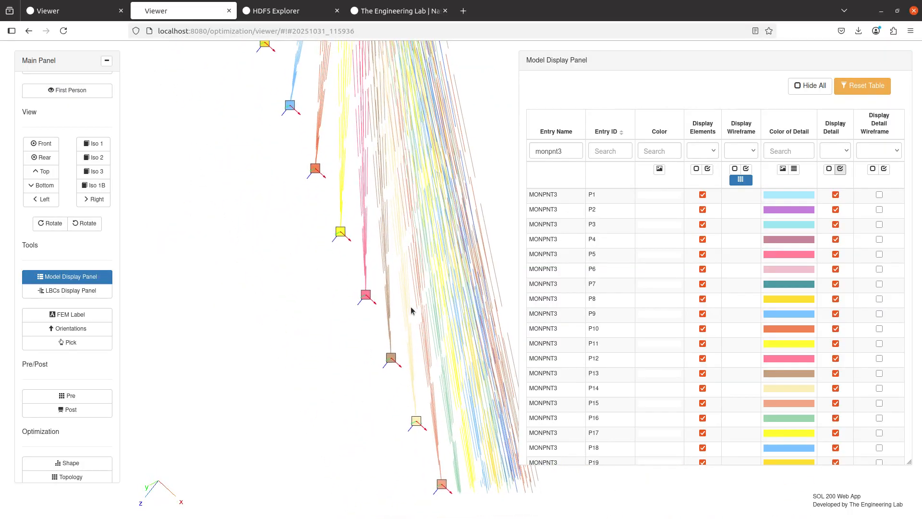
scroll(408, 310, down, 5)
drag(416, 253, 439, 418)
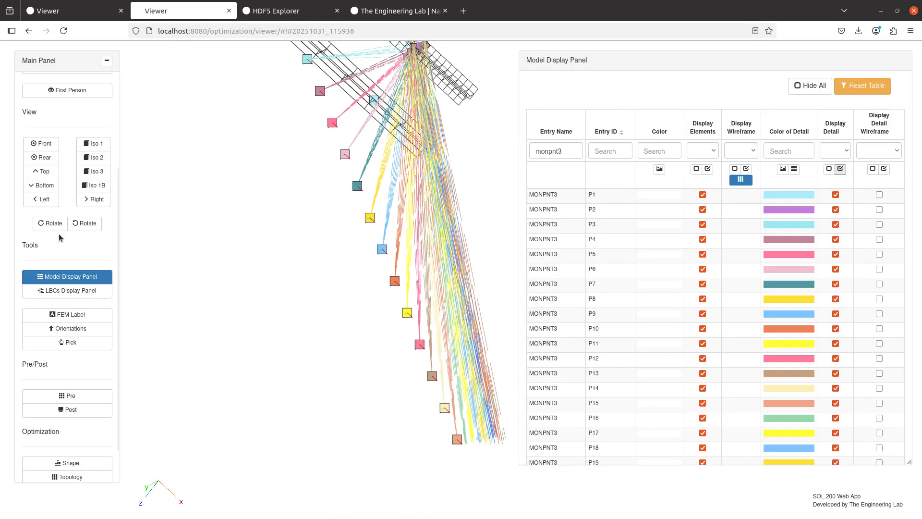
scroll(92, 157, up, 3)
click(60, 181)
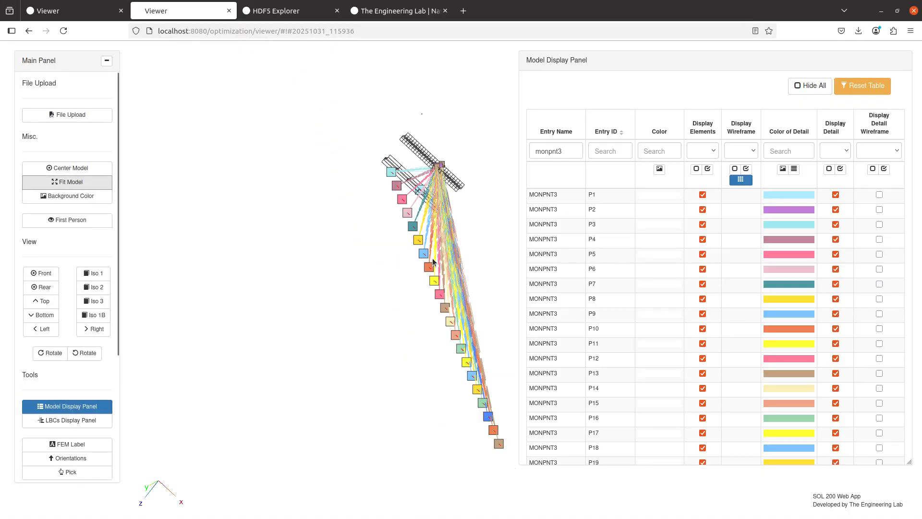
drag(436, 226, 412, 231)
scroll(412, 231, up, 6)
drag(359, 111, 411, 393)
scroll(394, 257, up, 2)
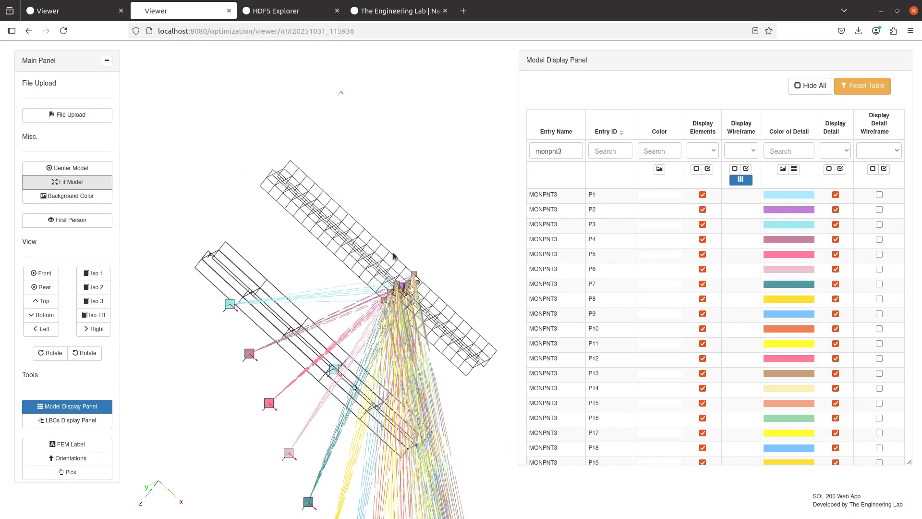
scroll(393, 256, up, 8)
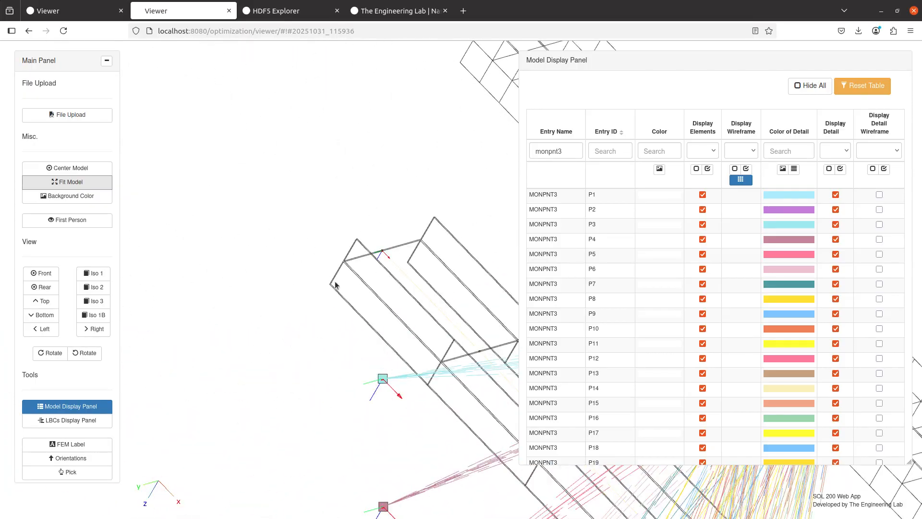
scroll(335, 284, up, 6)
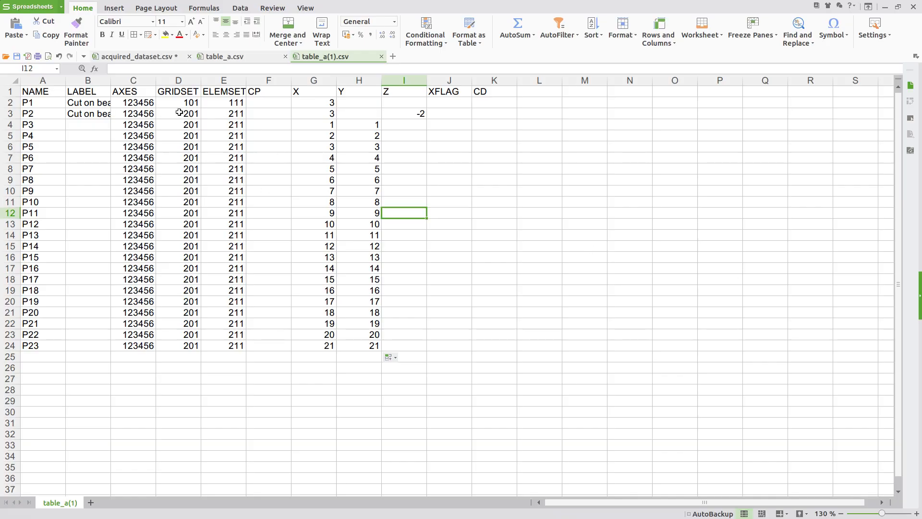
In the table_a(1).csv spreadsheet, highlight and enlarge the GRIDSET and ELEMSET values of P2 to P23
drag(179, 112, 241, 345)
scroll(240, 345, up, 6)
scroll(241, 343, up, 1)
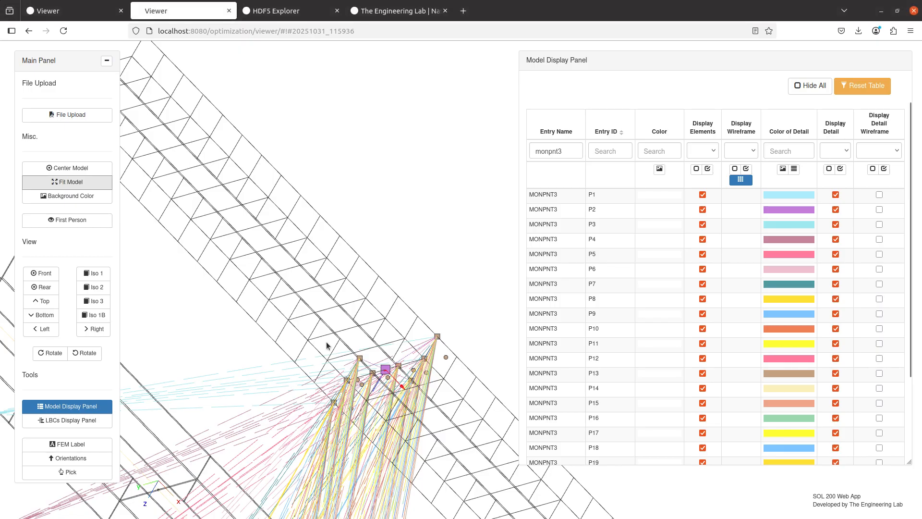
Back in the Viewer, enable Display Detail Wireframe for all MONPNT3 entries and inspect the monitor points' name and label tags
drag(326, 345, 387, 316)
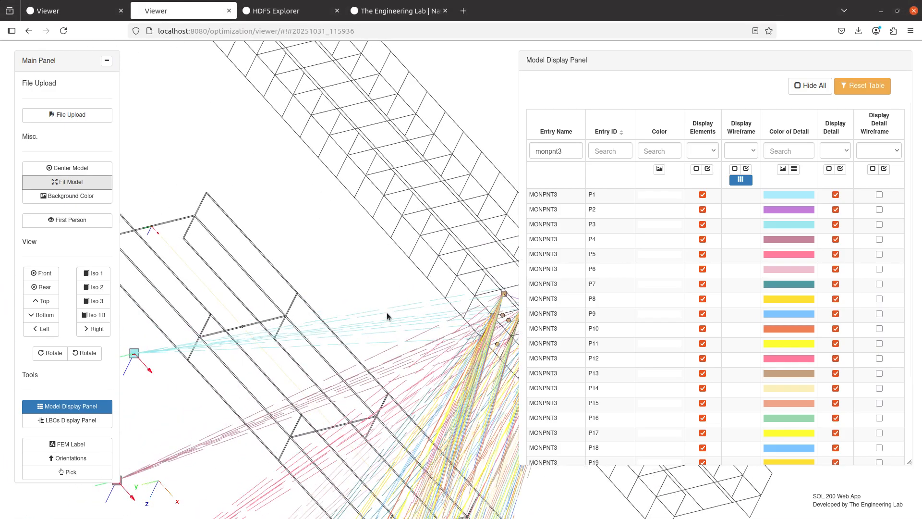
scroll(387, 316, down, 10)
click(885, 169)
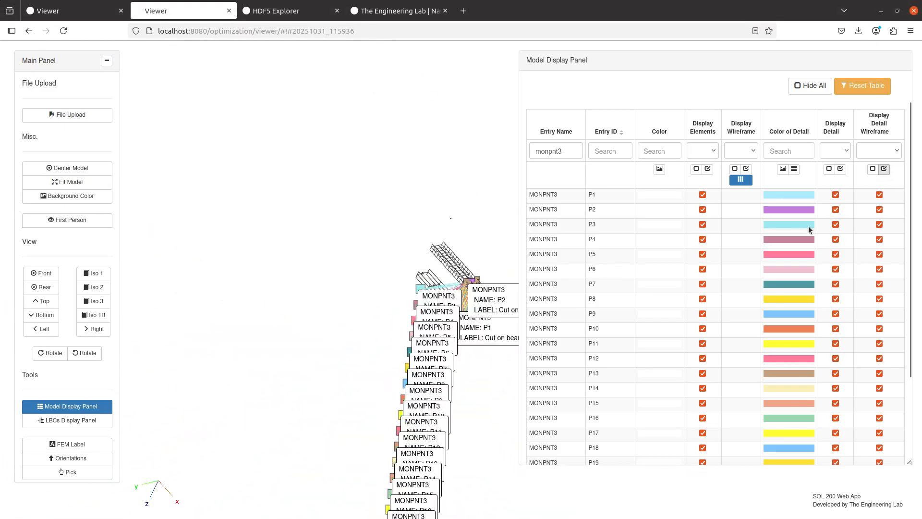
scroll(326, 220, up, 10)
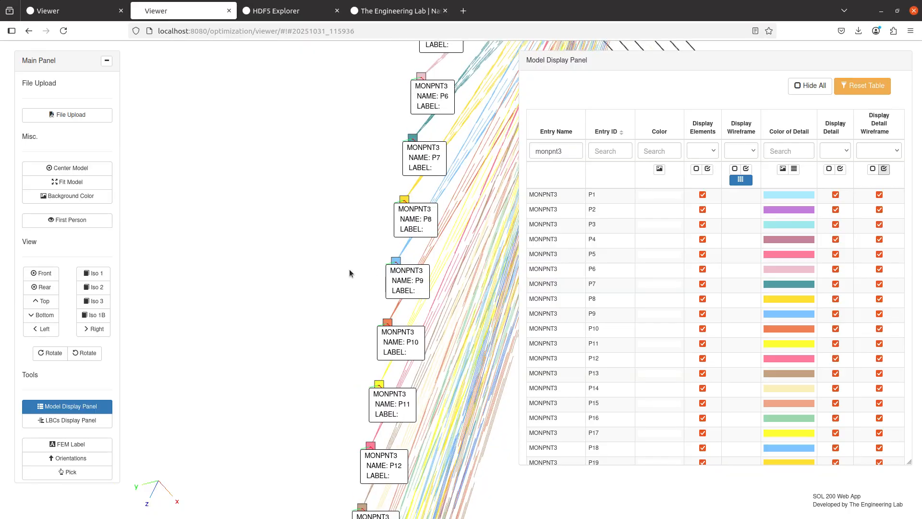
scroll(350, 273, up, 3)
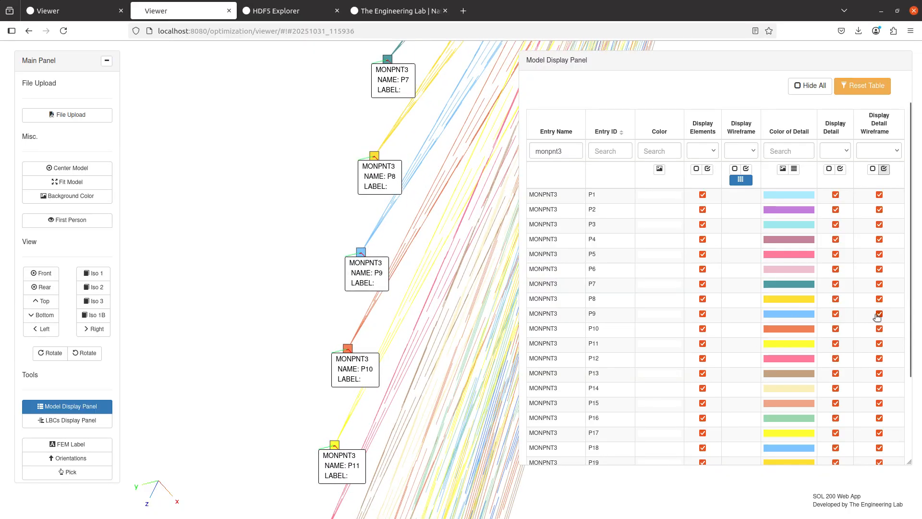
Switch to the spreadsheet, widen the LABEL column and review its cells from P3 down to P22
key(alt+Tab)
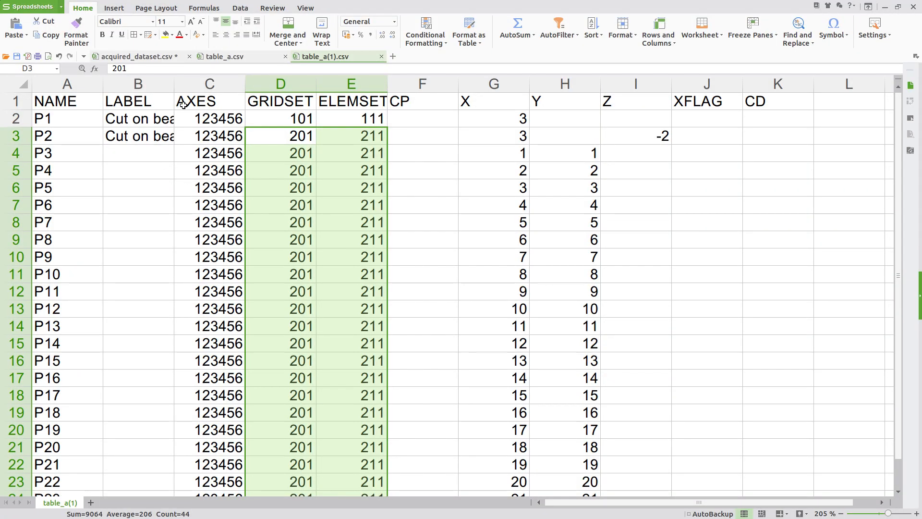
drag(171, 84, 501, 84)
click(192, 202)
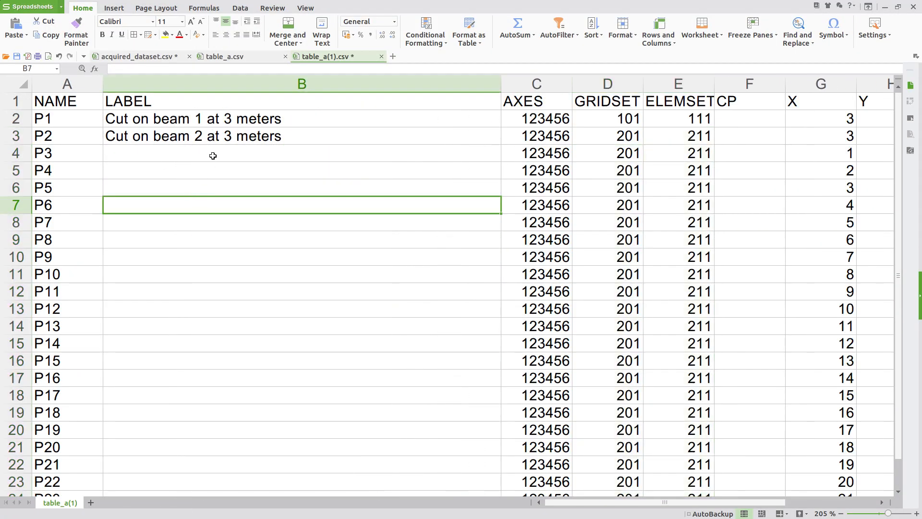
click(213, 156)
drag(213, 155, 192, 395)
click(196, 473)
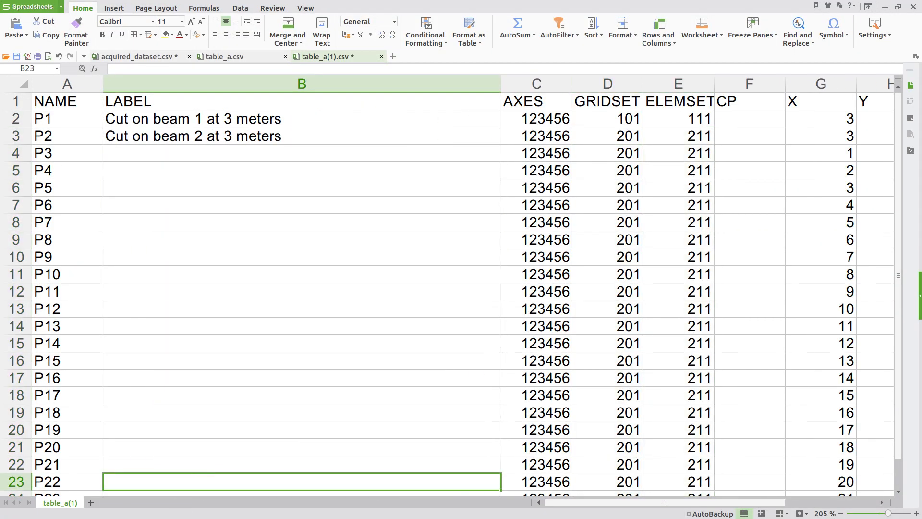
Switch back to the browser, reopen the Pre window and apply the label SAME LABEL to every MONPNT3 entry
key(alt+Tab)
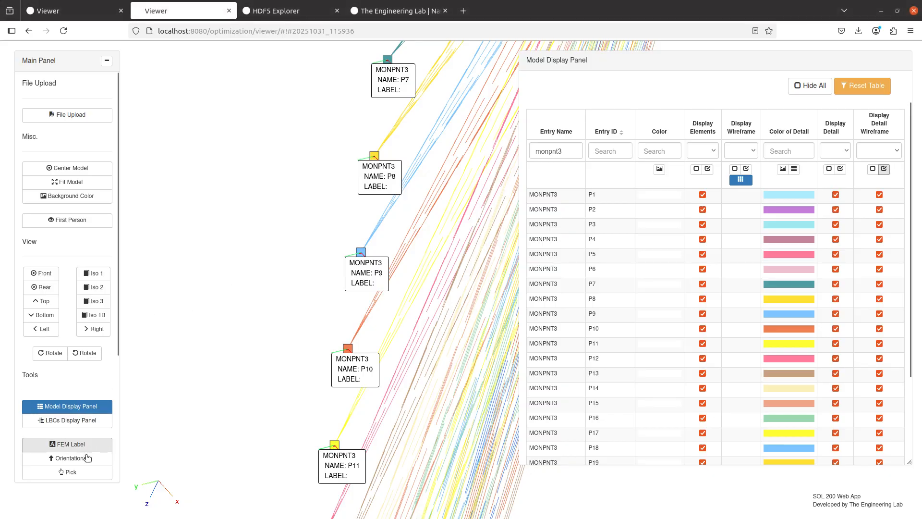
scroll(87, 396, down, 4)
click(87, 356)
scroll(289, 337, up, 1)
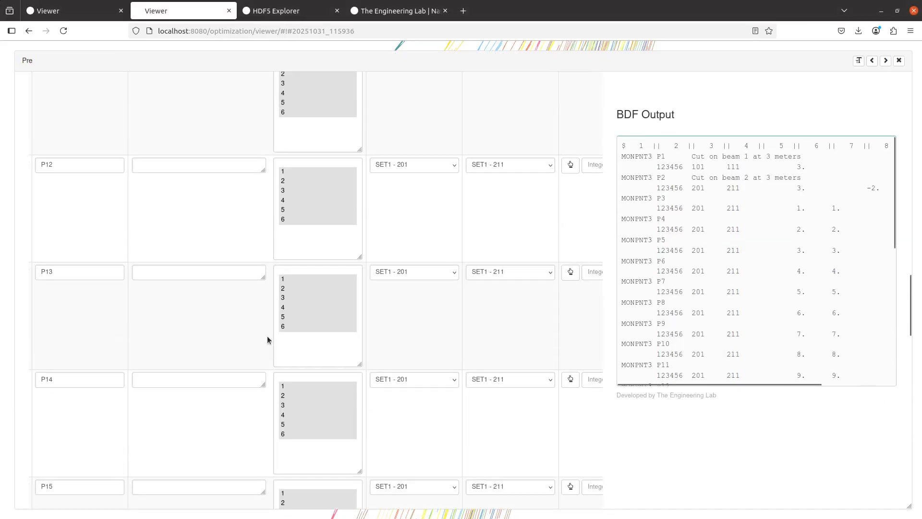
scroll(195, 307, left, 2)
scroll(180, 307, up, 10)
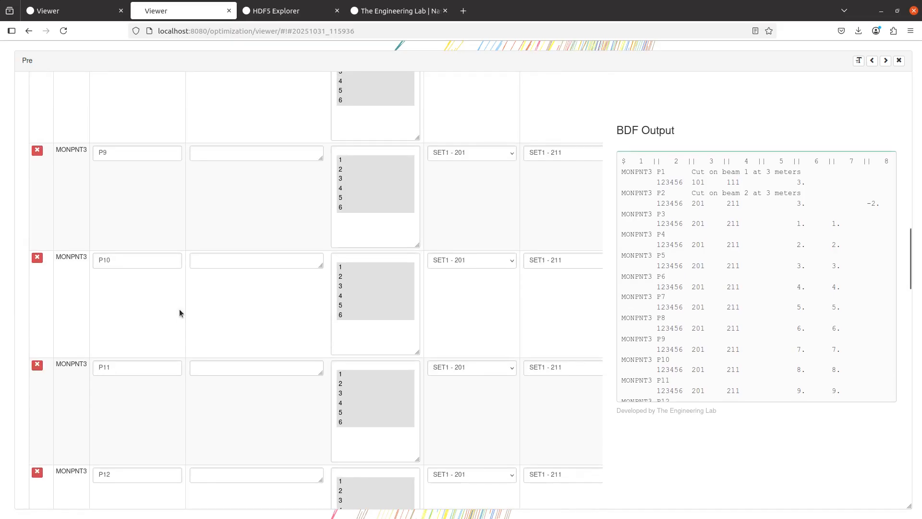
scroll(180, 313, up, 7)
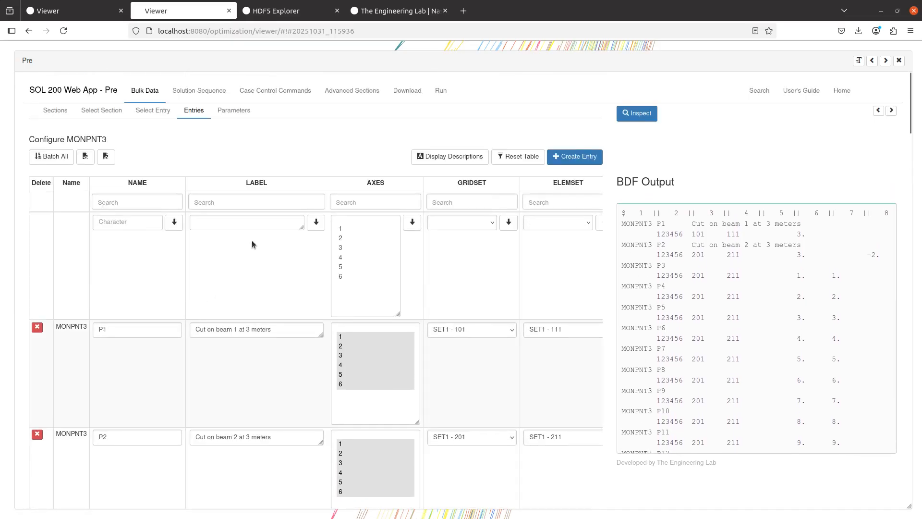
click(252, 227)
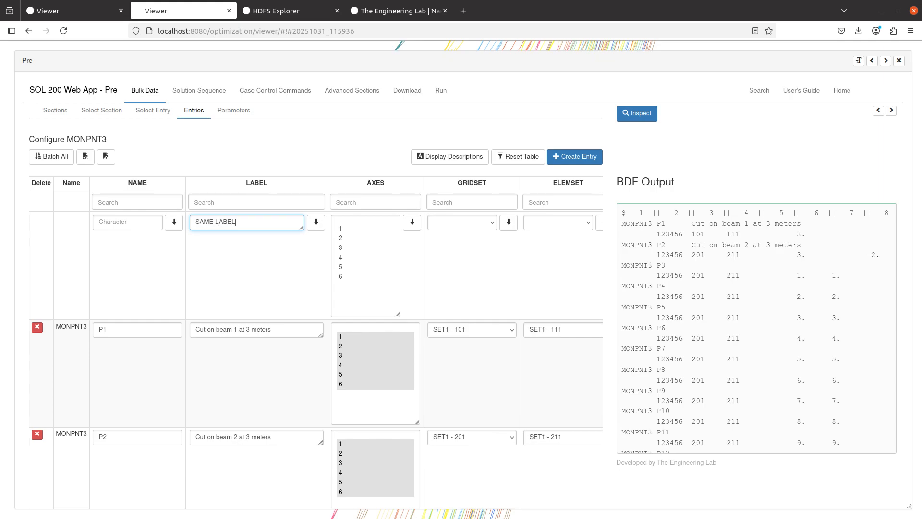
key(ctrl+a)
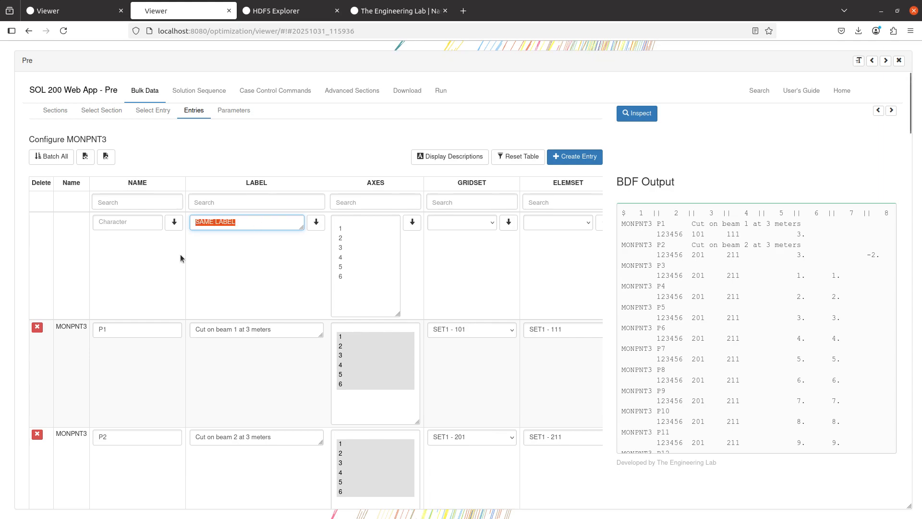
click(316, 223)
Examine the labels and remaining fields across the MONPNT3 rows
scroll(273, 293, down, 15)
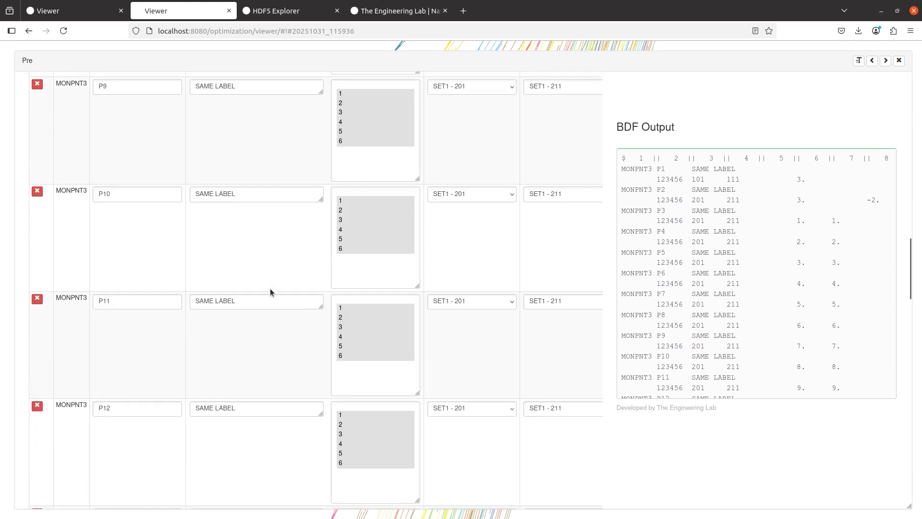
scroll(269, 295, down, 3)
scroll(416, 299, right, 4)
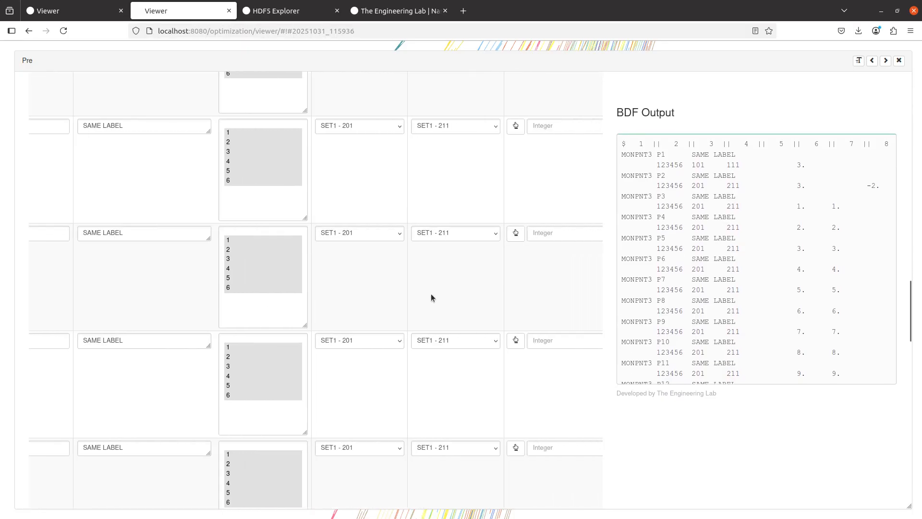
scroll(431, 293, right, 2)
scroll(363, 281, up, 1)
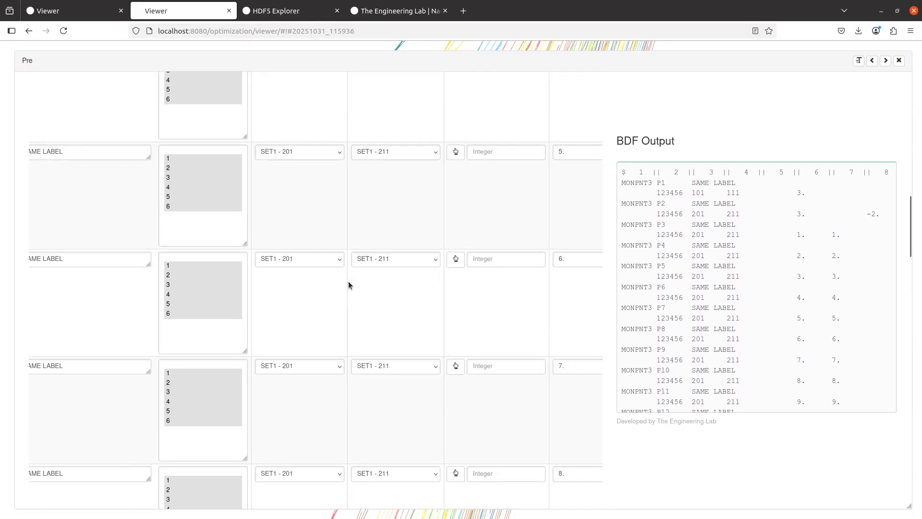
Submit the updated model from the Pre window's download page and run the MSC Nastran job
scroll(348, 285, up, 20)
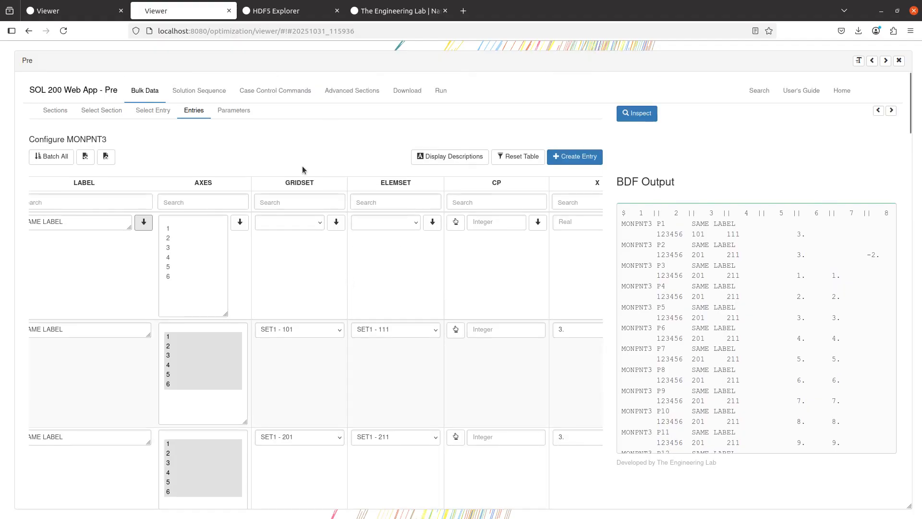
click(407, 90)
click(553, 222)
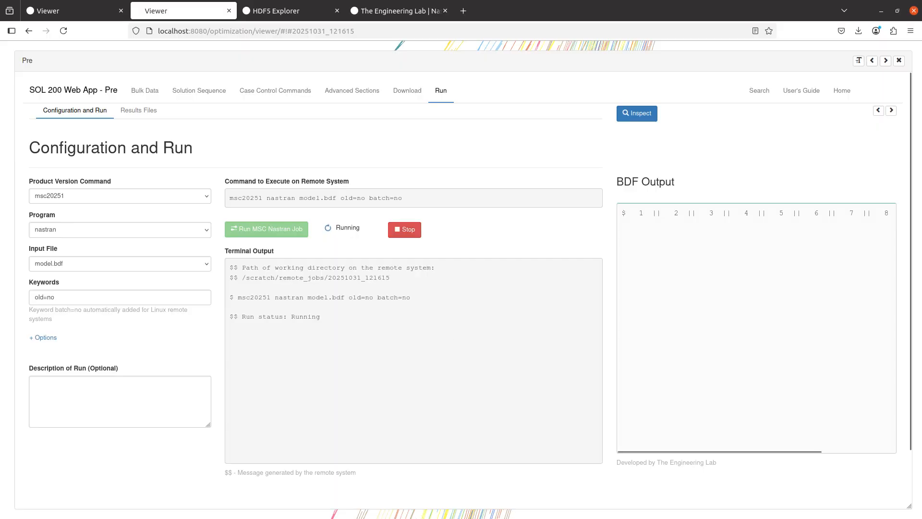
Minimize the spreadsheet and open the job's model.h5 results in HDF5 Explorer from the Pre window's results files
scroll(105, 343, down, 7)
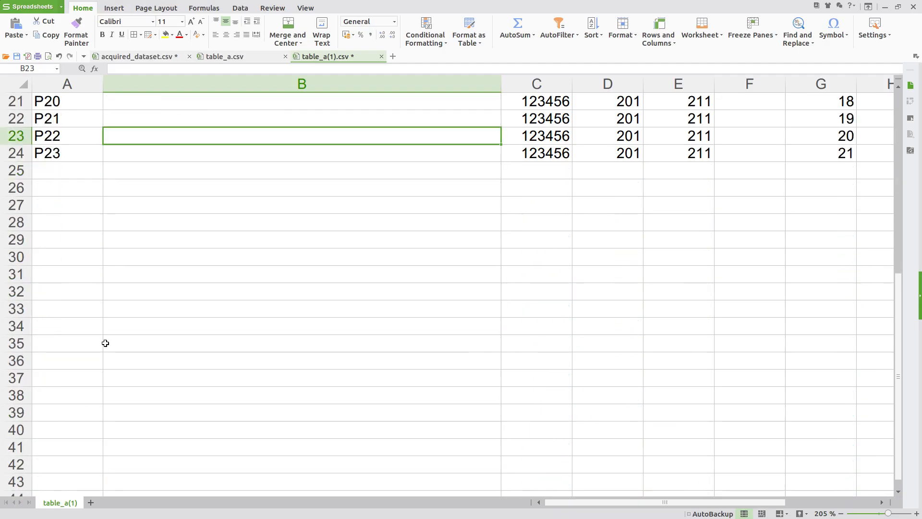
scroll(105, 343, up, 7)
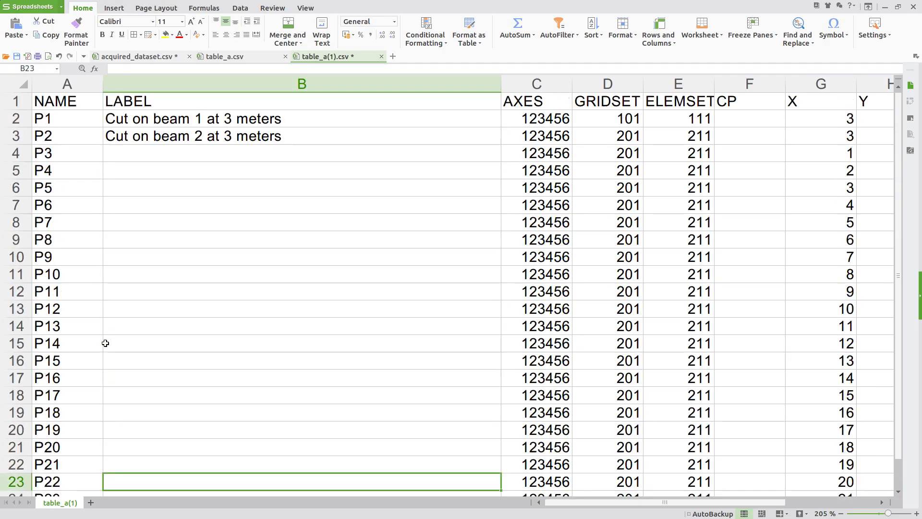
click(884, 8)
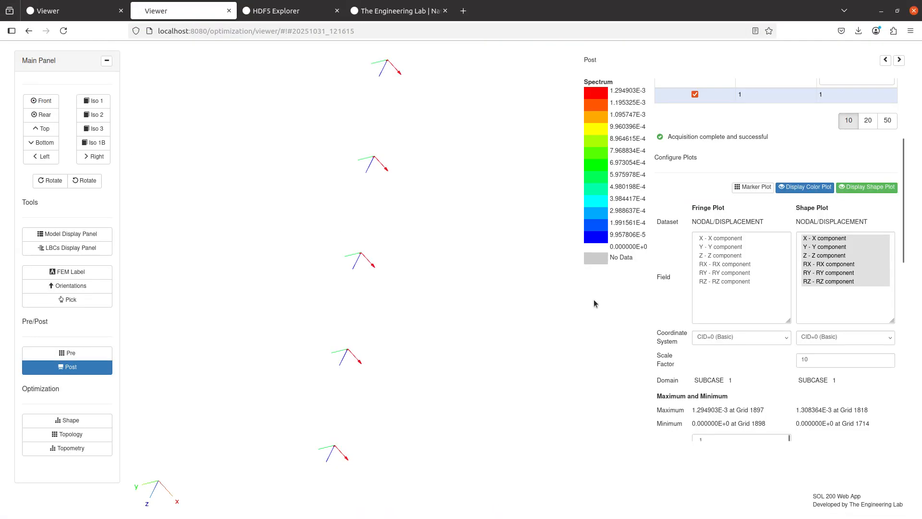
click(71, 354)
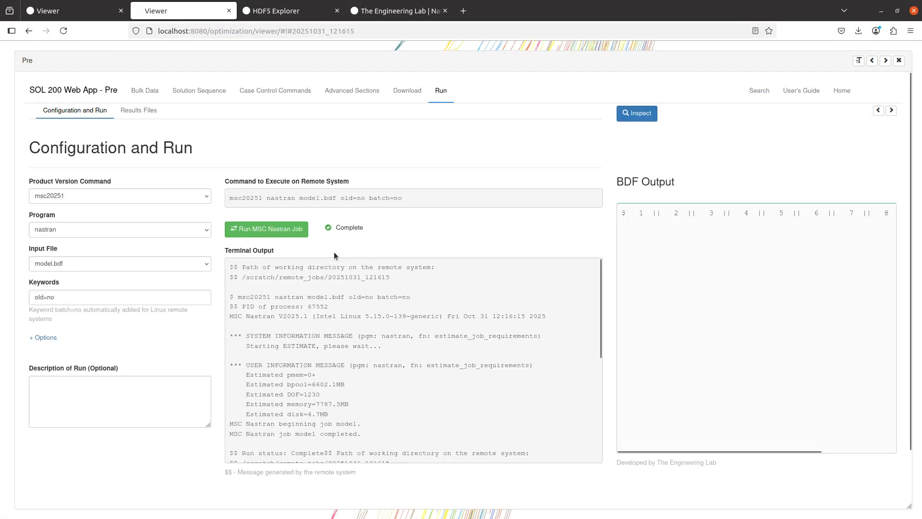
click(150, 111)
scroll(105, 318, down, 7)
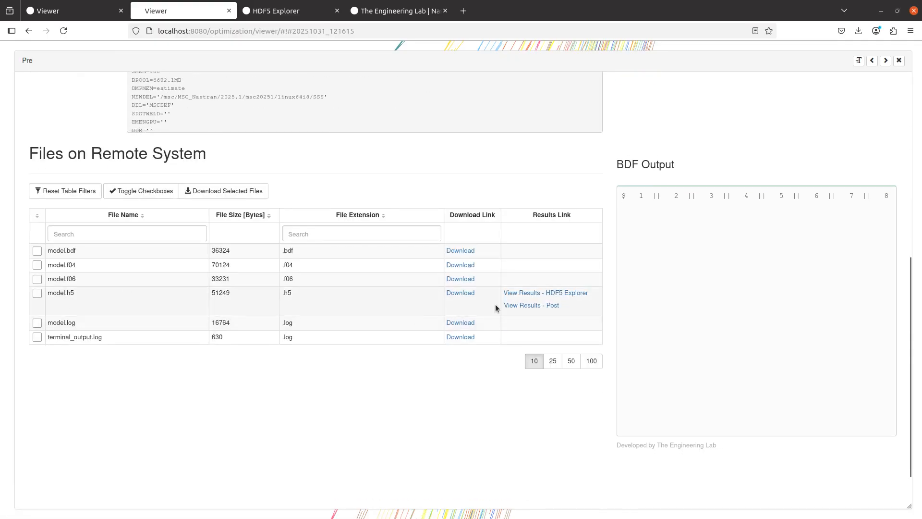
click(516, 293)
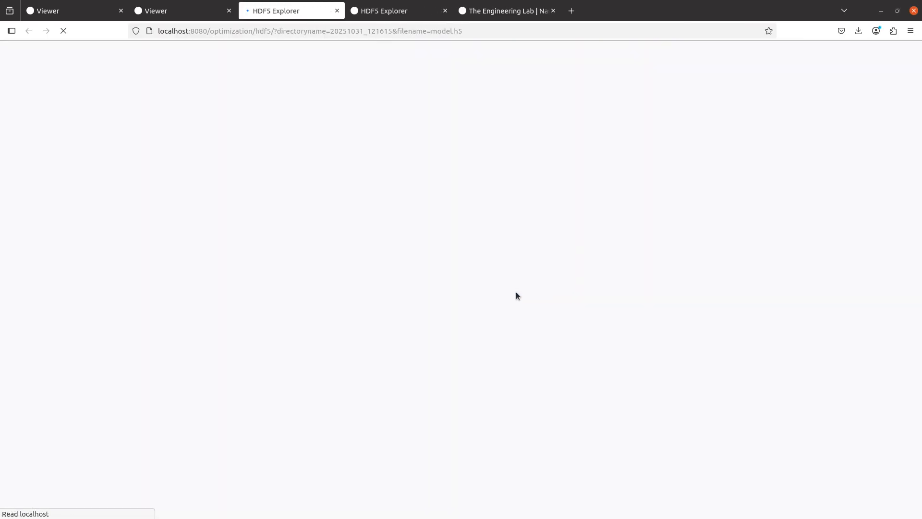
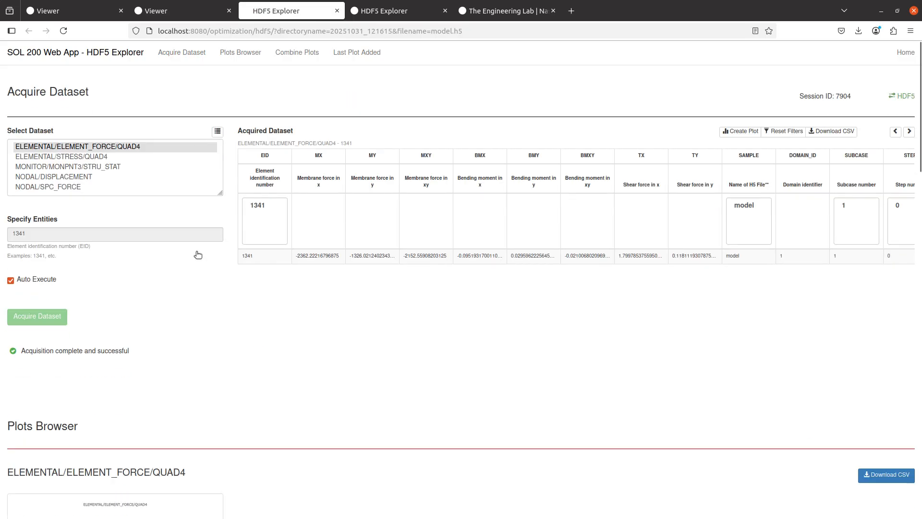
Acquire the MONITOR/MONPNT3/STRU_STAT dataset for all monitor points
scroll(192, 271, up, 8)
click(61, 167)
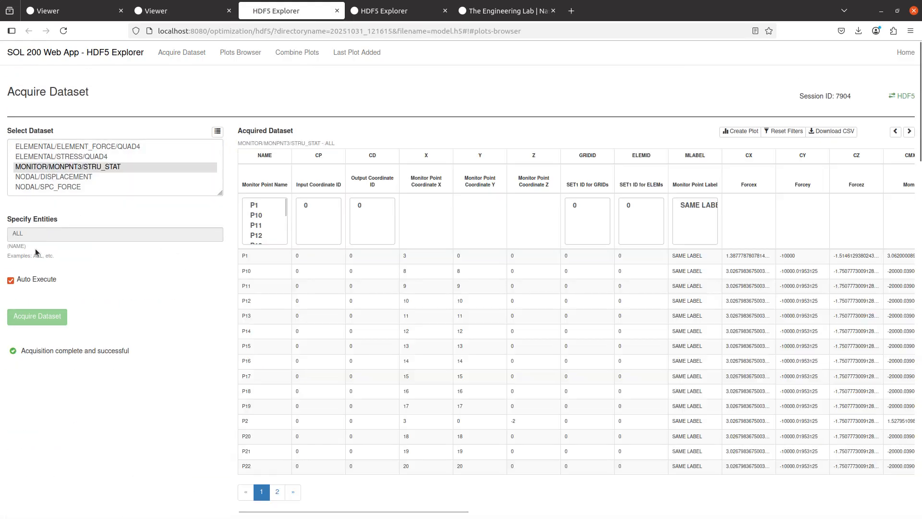
Review the acquired MONITOR/MONPNT3/STRU_STAT table and download it as a CSV file
scroll(398, 287, down, 3)
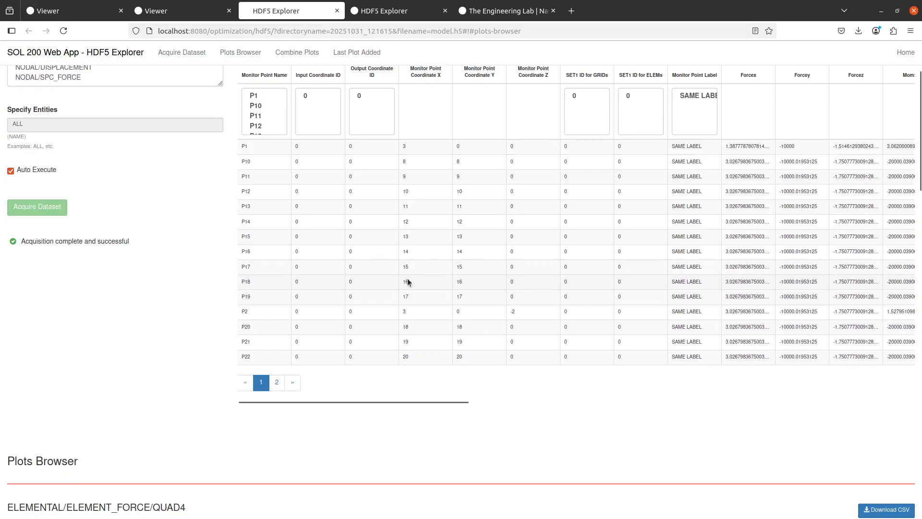
scroll(550, 237, right, 3)
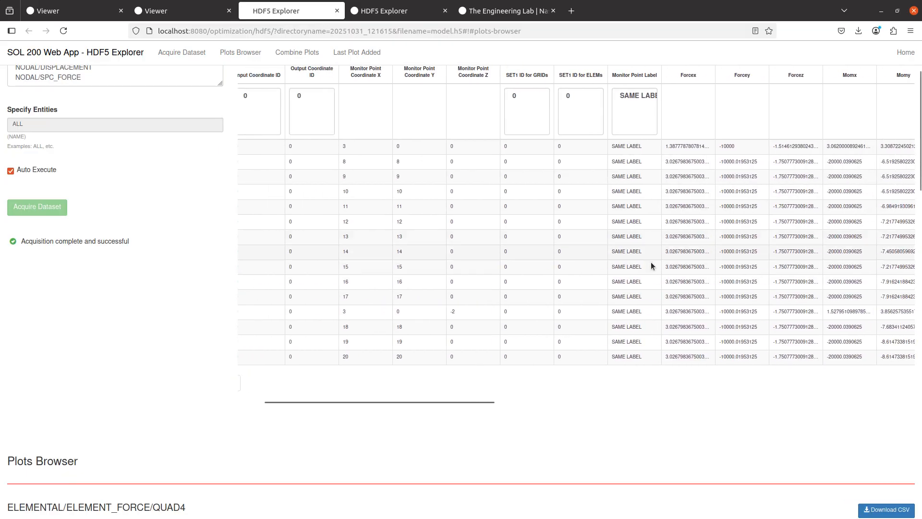
scroll(652, 266, up, 3)
click(835, 130)
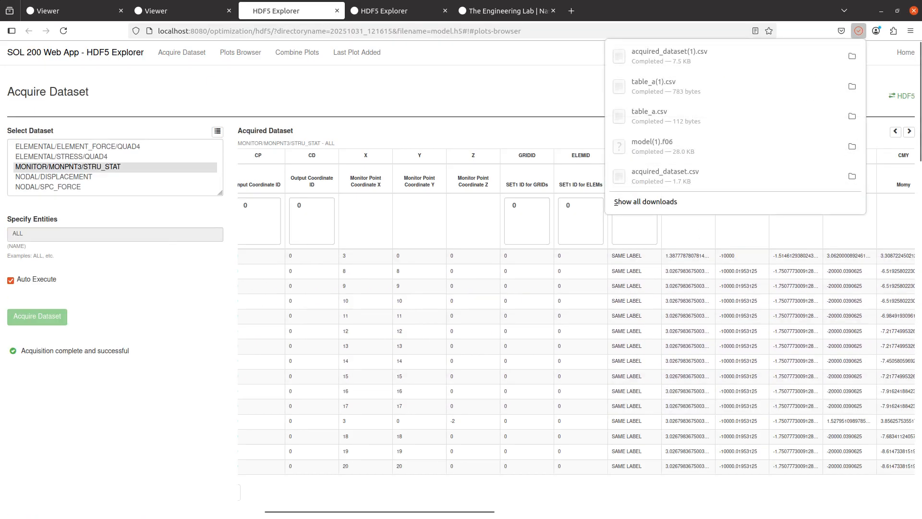
Open acquired_dataset(1).csv from the Downloads folder in WPS Spreadsheets and select F6:O25 to inspect the force and moment values
click(852, 56)
right_click(415, 108)
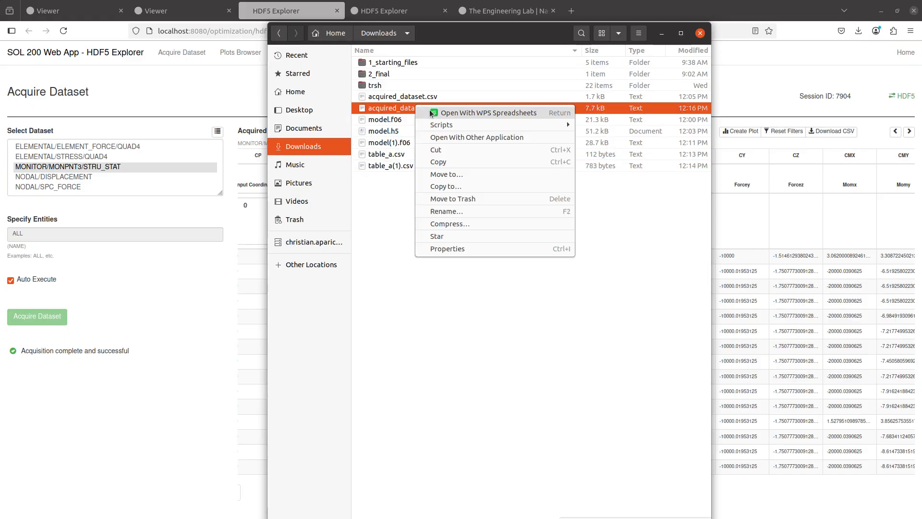
click(431, 113)
click(457, 243)
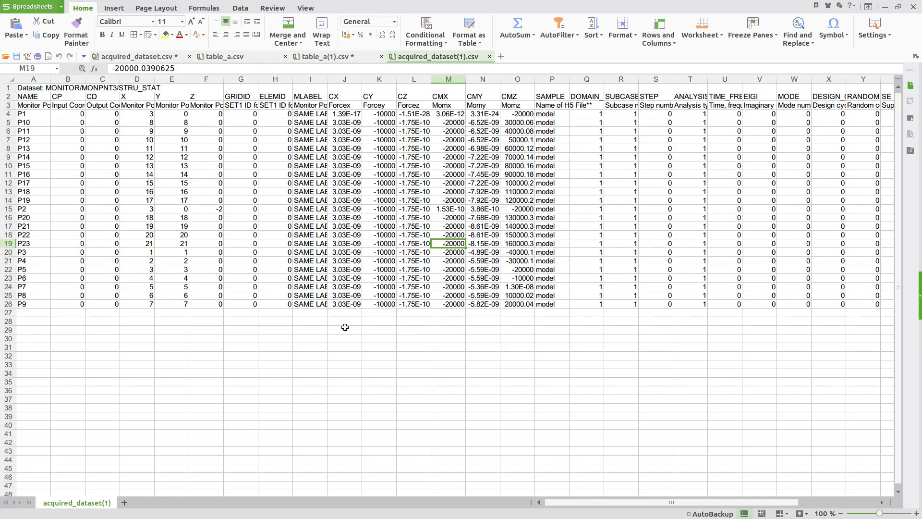
drag(206, 130, 528, 299)
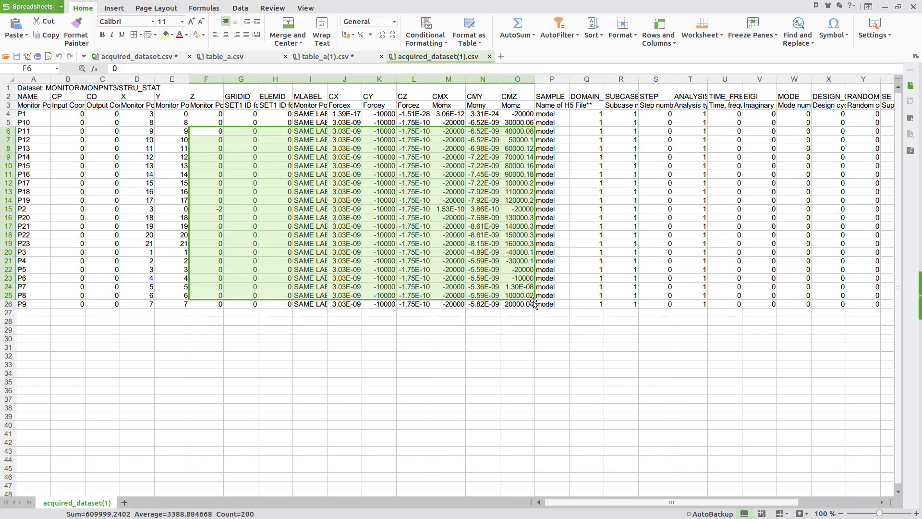
Return to the browser's Viewer page and display the job's model.f06 output in the Pre window
key(alt+Tab)
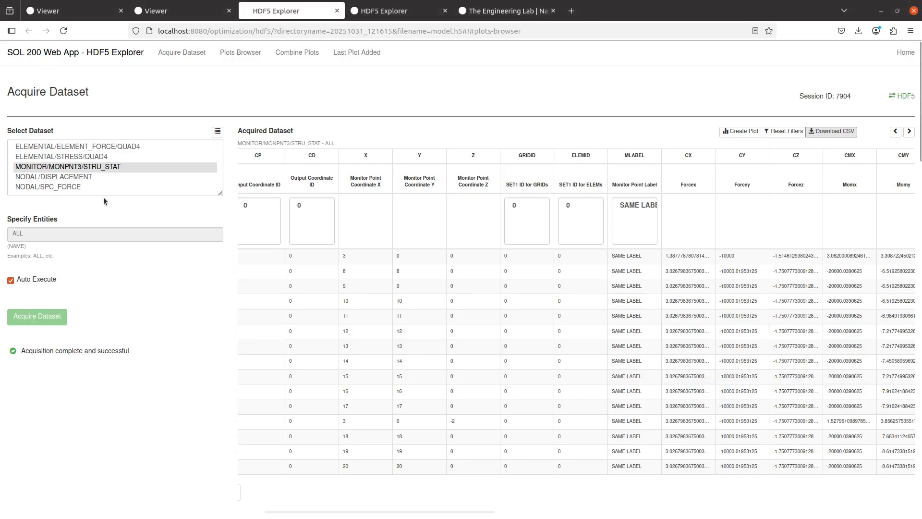
click(154, 12)
scroll(86, 190, up, 5)
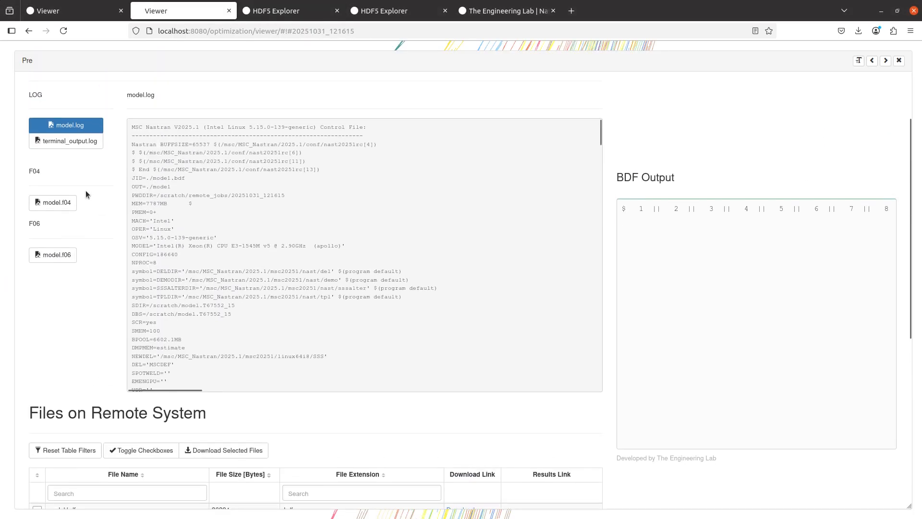
click(56, 254)
scroll(209, 236, down, 10)
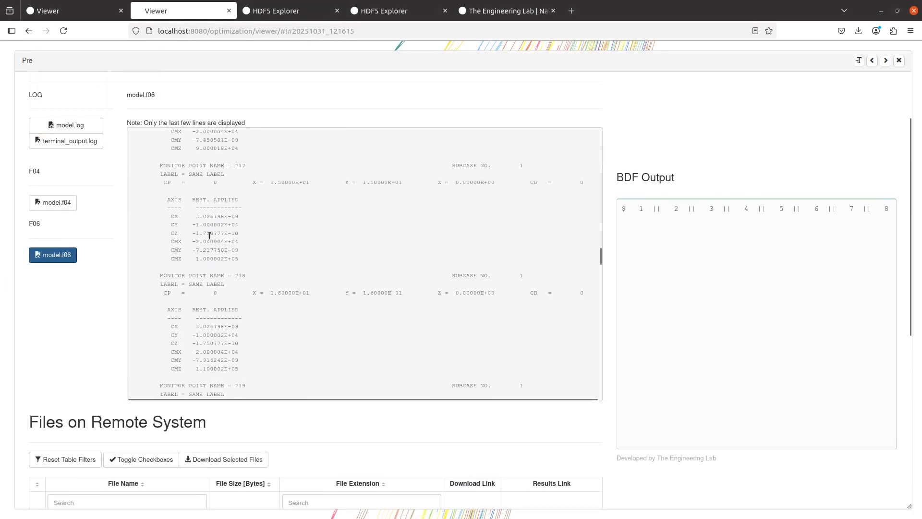
Examine the individual monitor point result blocks in model.f06, highlighting the lines for P13
drag(264, 370, 153, 208)
scroll(200, 314, up, 10)
click(200, 311)
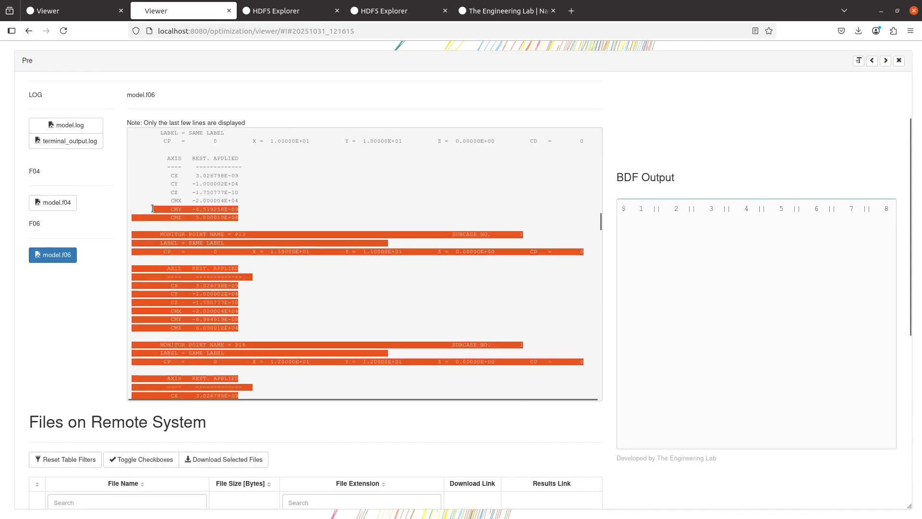
click(471, 278)
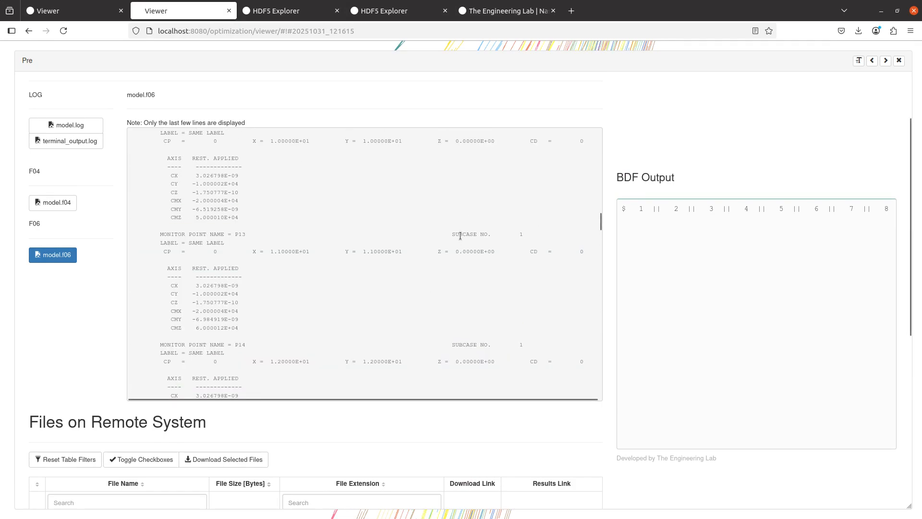
drag(460, 235, 546, 318)
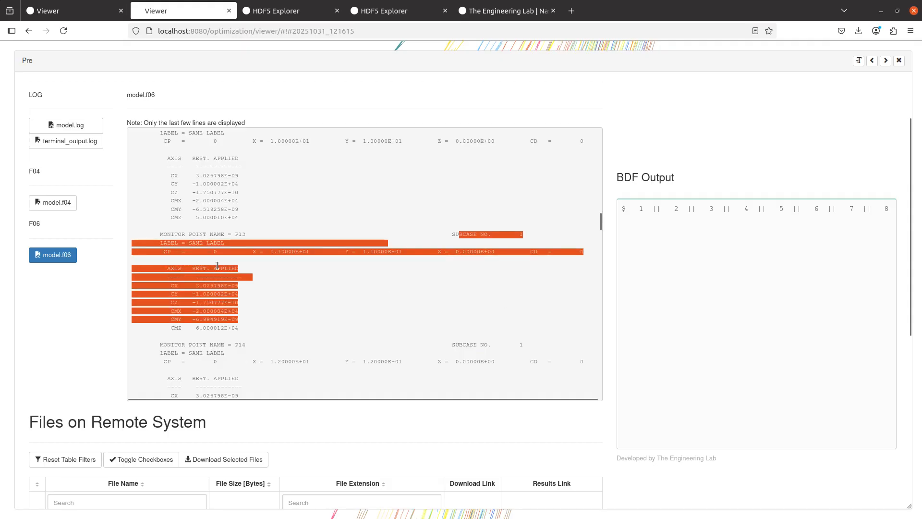
scroll(251, 333, down, 5)
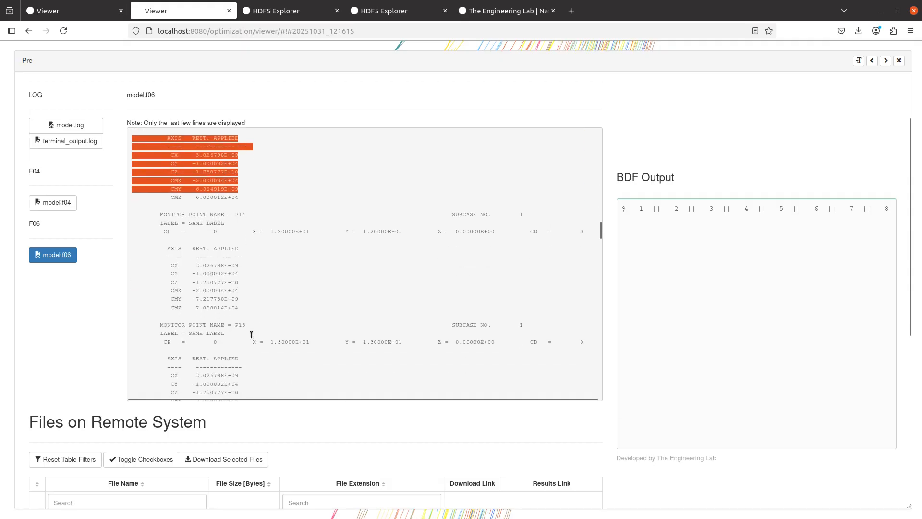
Return to the HDF5 Explorer table and inspect the coordinate, force and moment columns of the monitor points
click(283, 11)
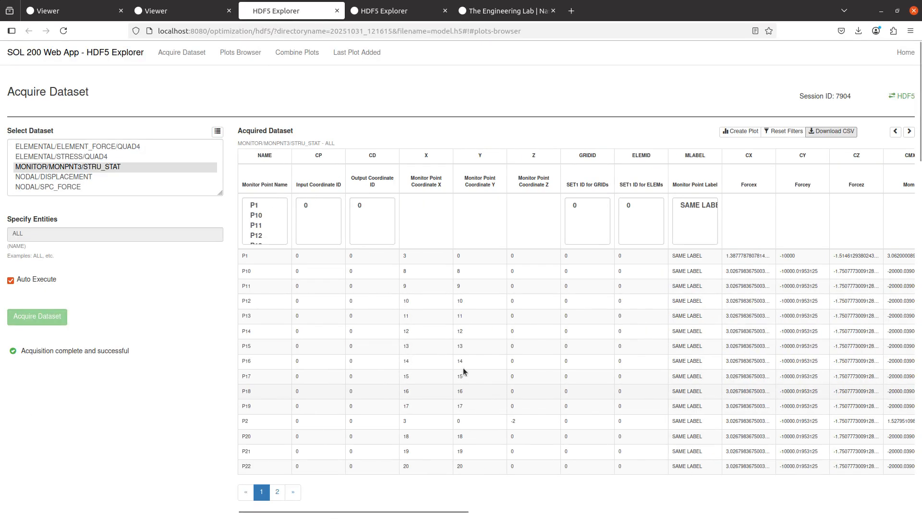
scroll(481, 384, right, 3)
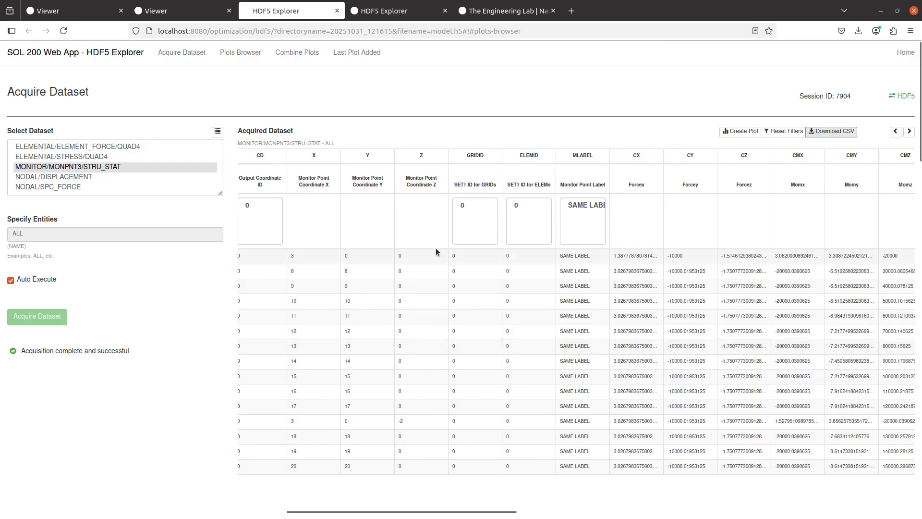
scroll(436, 248, left, 1)
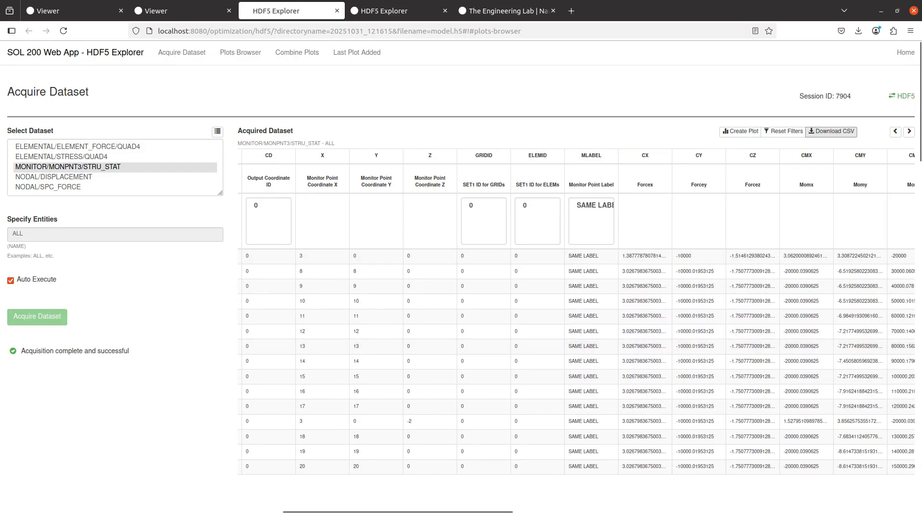
In the Notepad++ file new 2, mark the agenda item about using CSV to create monitor points as done with an x
key(alt+Tab)
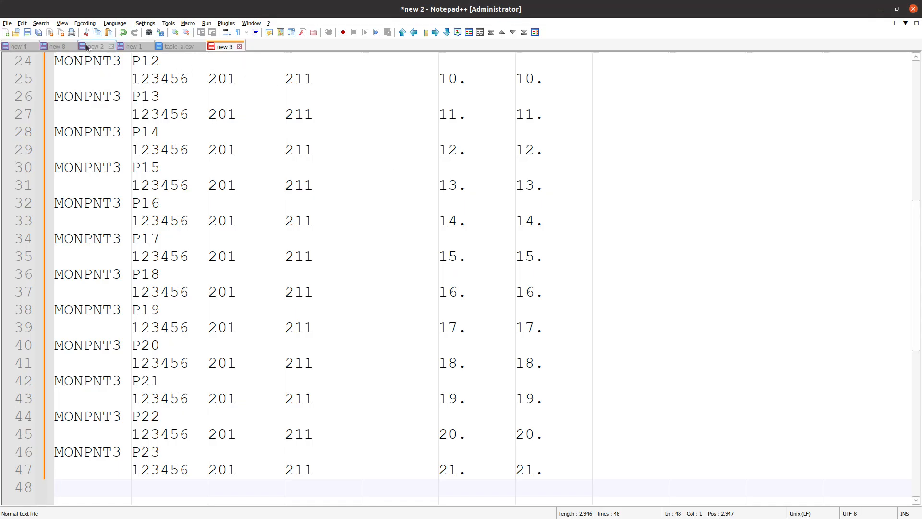
click(96, 46)
click(90, 330)
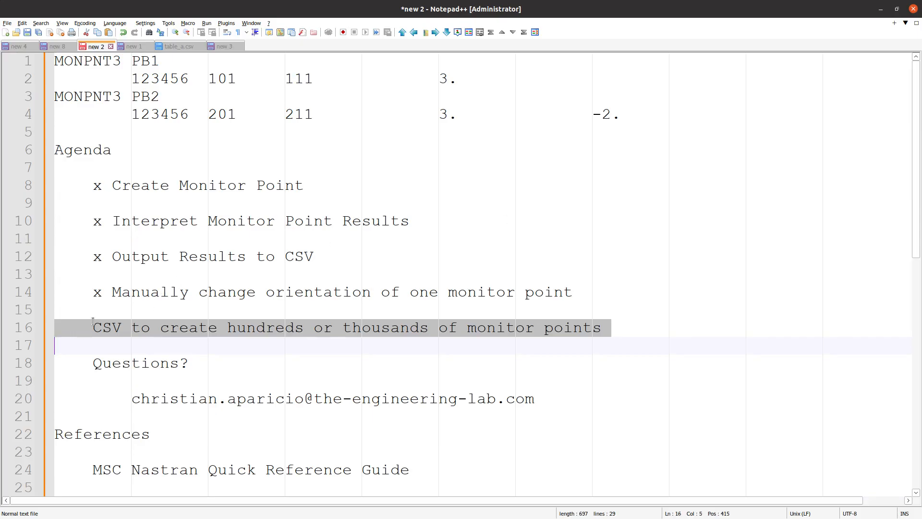
text(x)
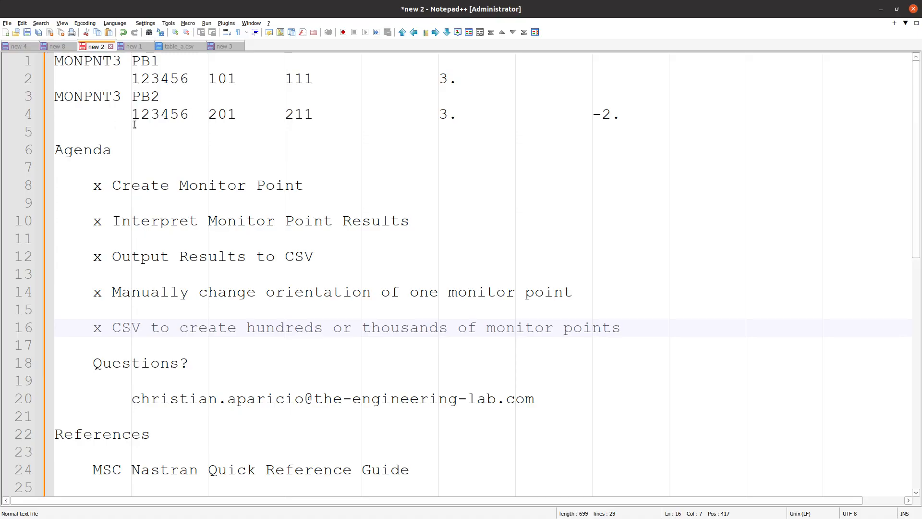
Highlight the PB1 and PB2 MONPNT3 entries, then view the Xournal beam sketch and the Quick Reference Guide's MONPNT3 page
drag(155, 127, 43, 60)
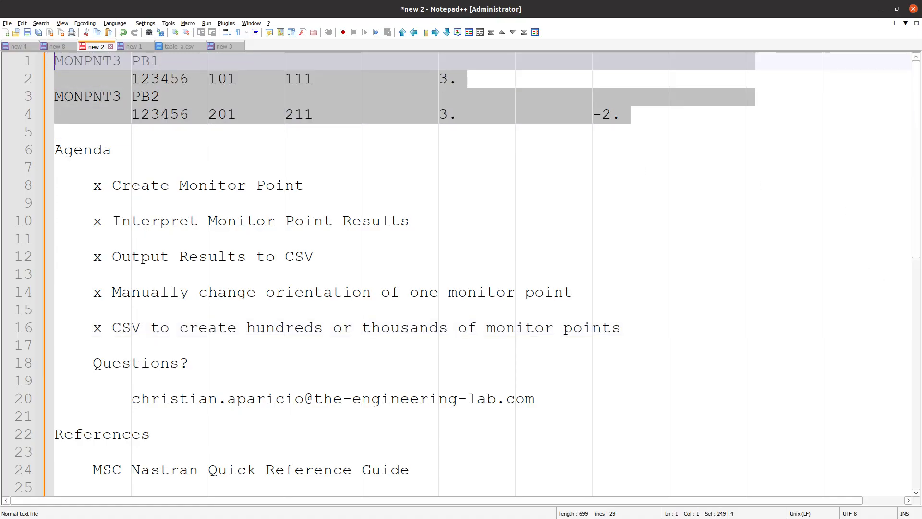
key(alt+Tab)
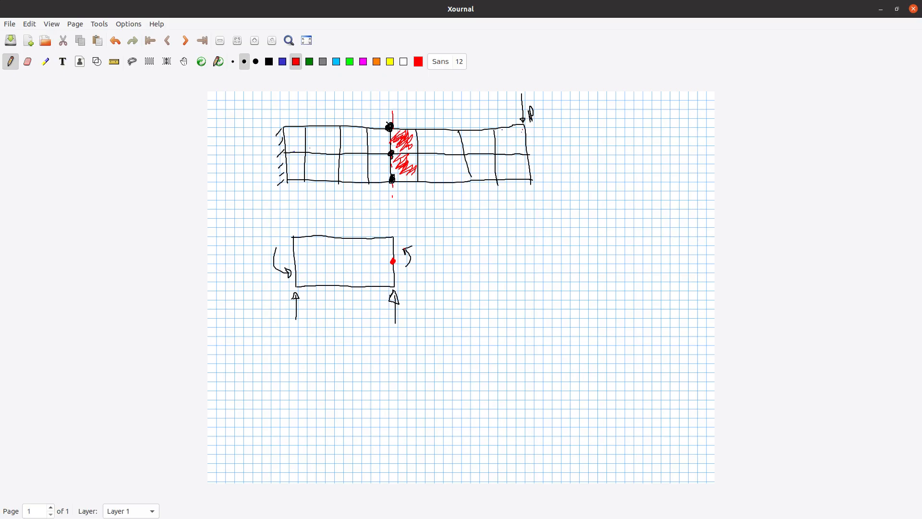
key(alt+Tab)
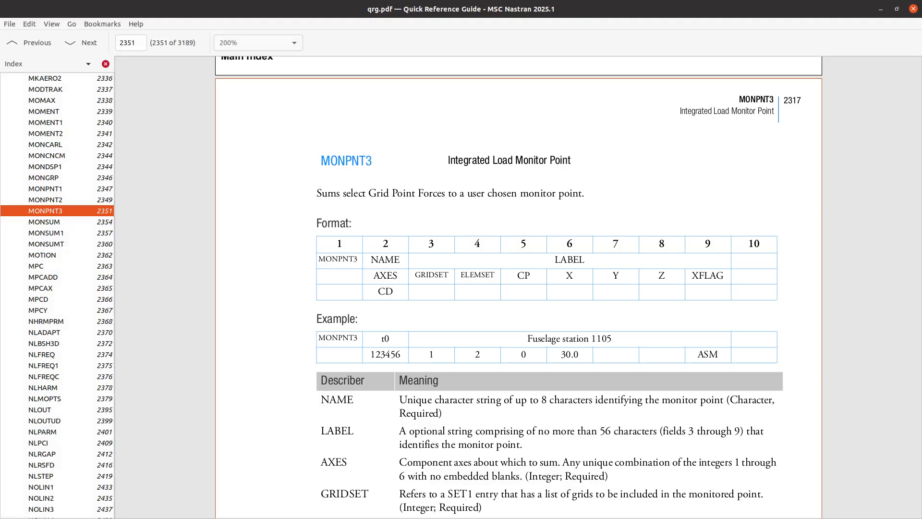
Return to the Notepad++ agenda and highlight the Questions section with its contact e-mail
key(alt+Tab)
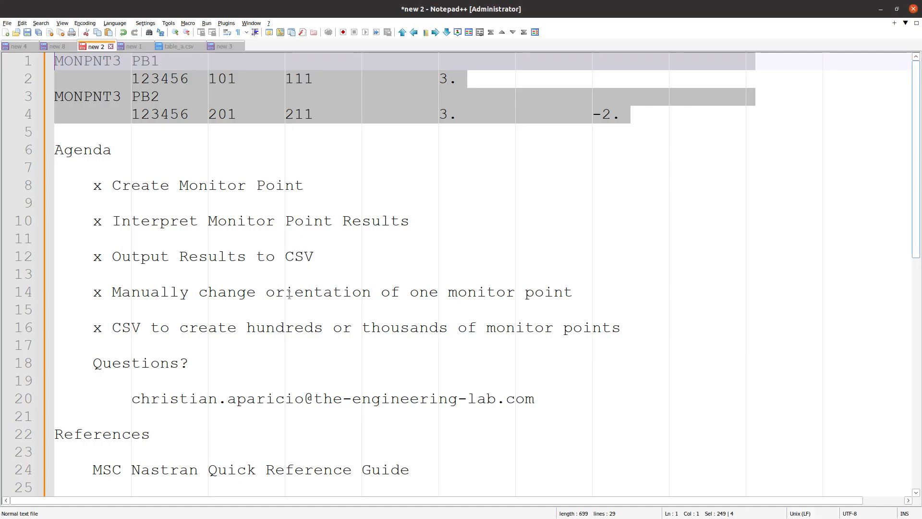
scroll(184, 329, down, 2)
scroll(184, 328, up, 1)
drag(183, 358, 56, 310)
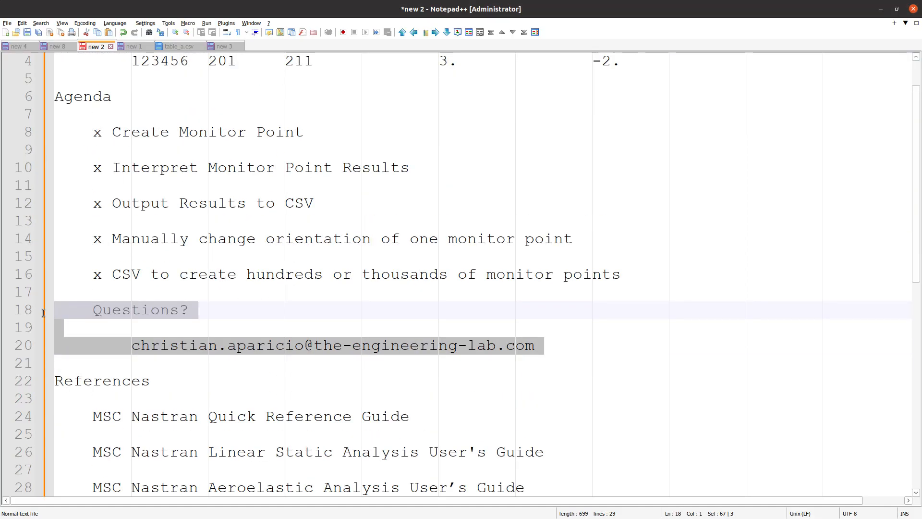